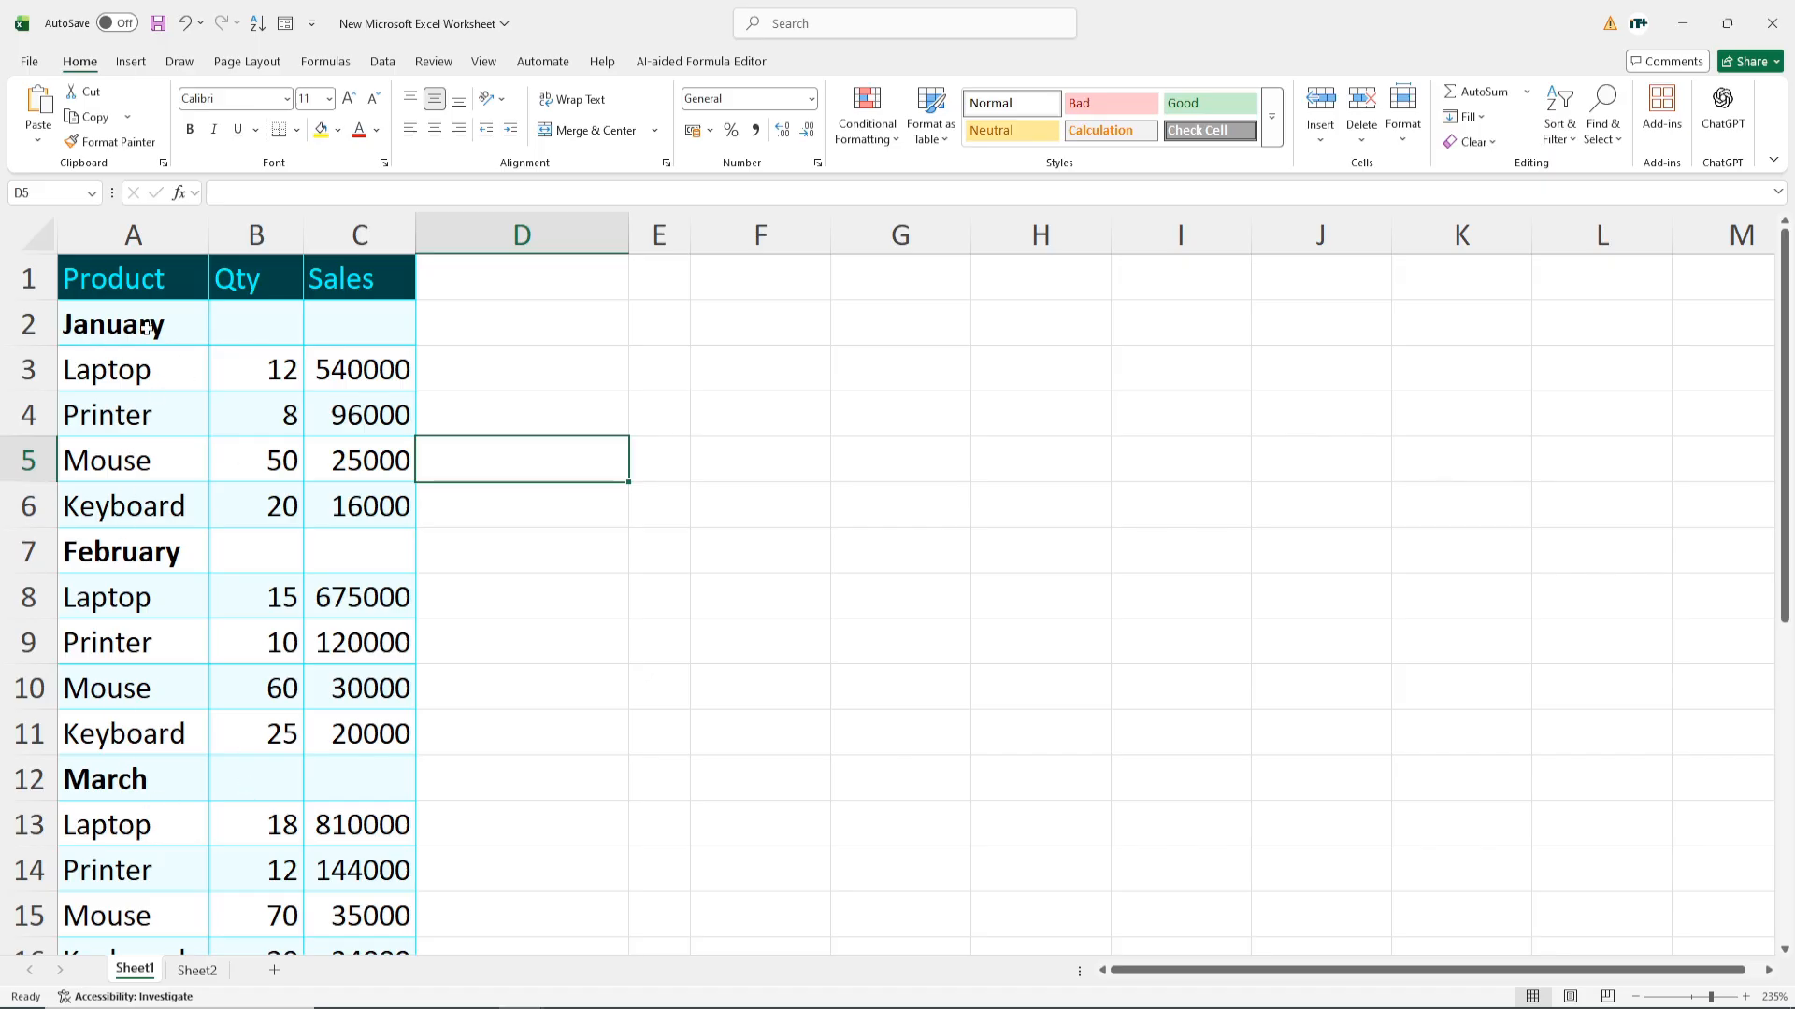
- Merge and center the January, February and March headings across columns A to C
{"action": "left_click_drag", "start_coordinate": [106, 323], "coordinate": [361, 317]}
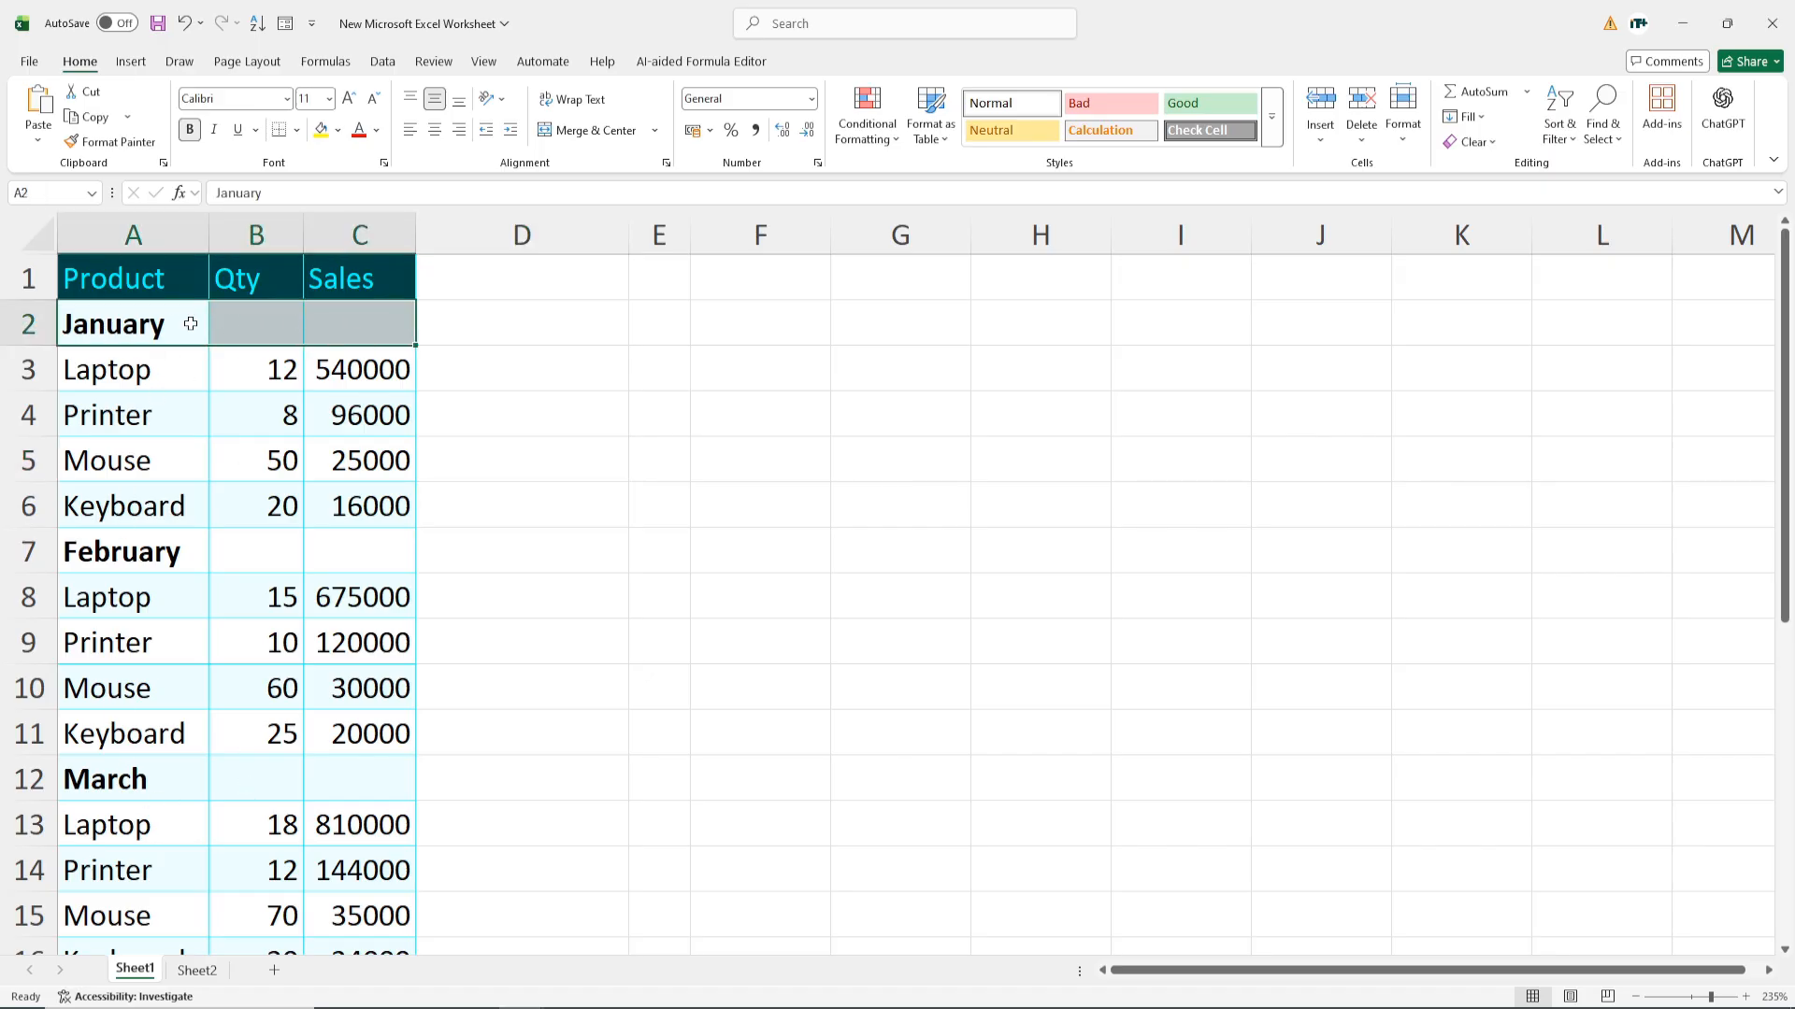
{"action": "left_click", "coordinate": [596, 137]}
{"action": "left_click_drag", "start_coordinate": [131, 555], "coordinate": [358, 552]}
{"action": "left_click", "coordinate": [589, 130]}
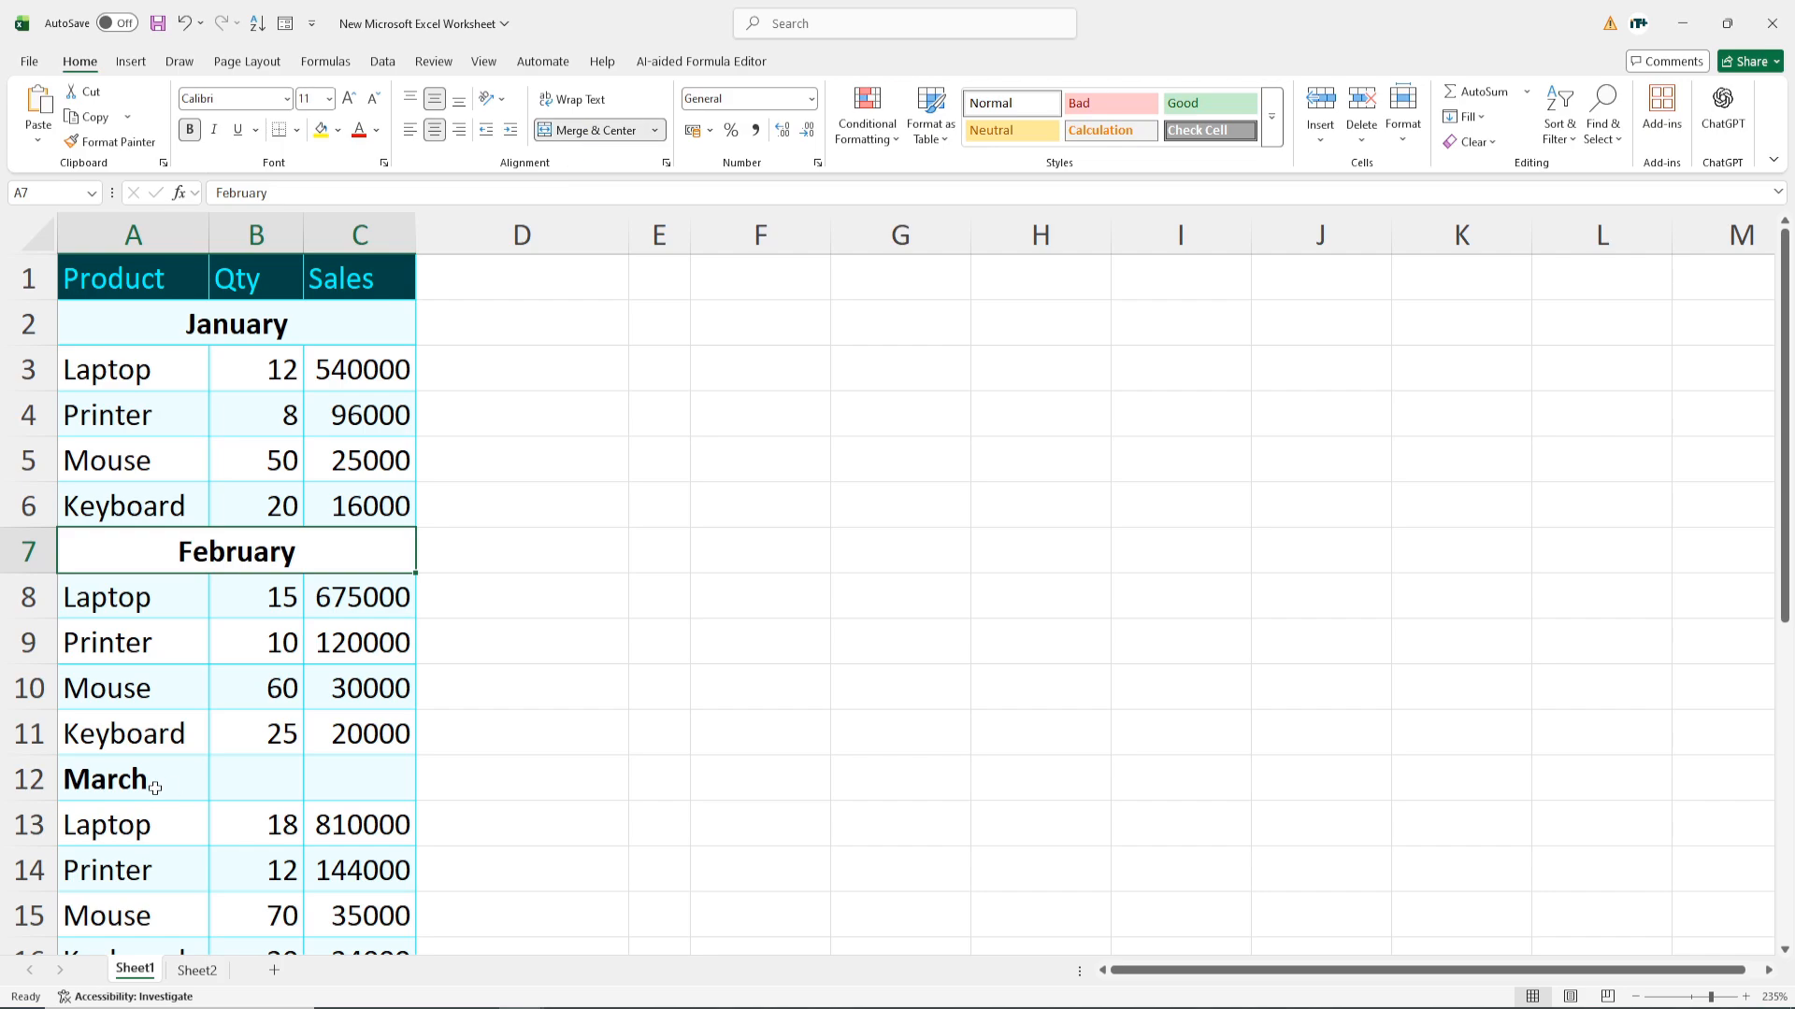
{"action": "left_click_drag", "start_coordinate": [135, 785], "coordinate": [364, 781]}
{"action": "left_click", "coordinate": [592, 131]}
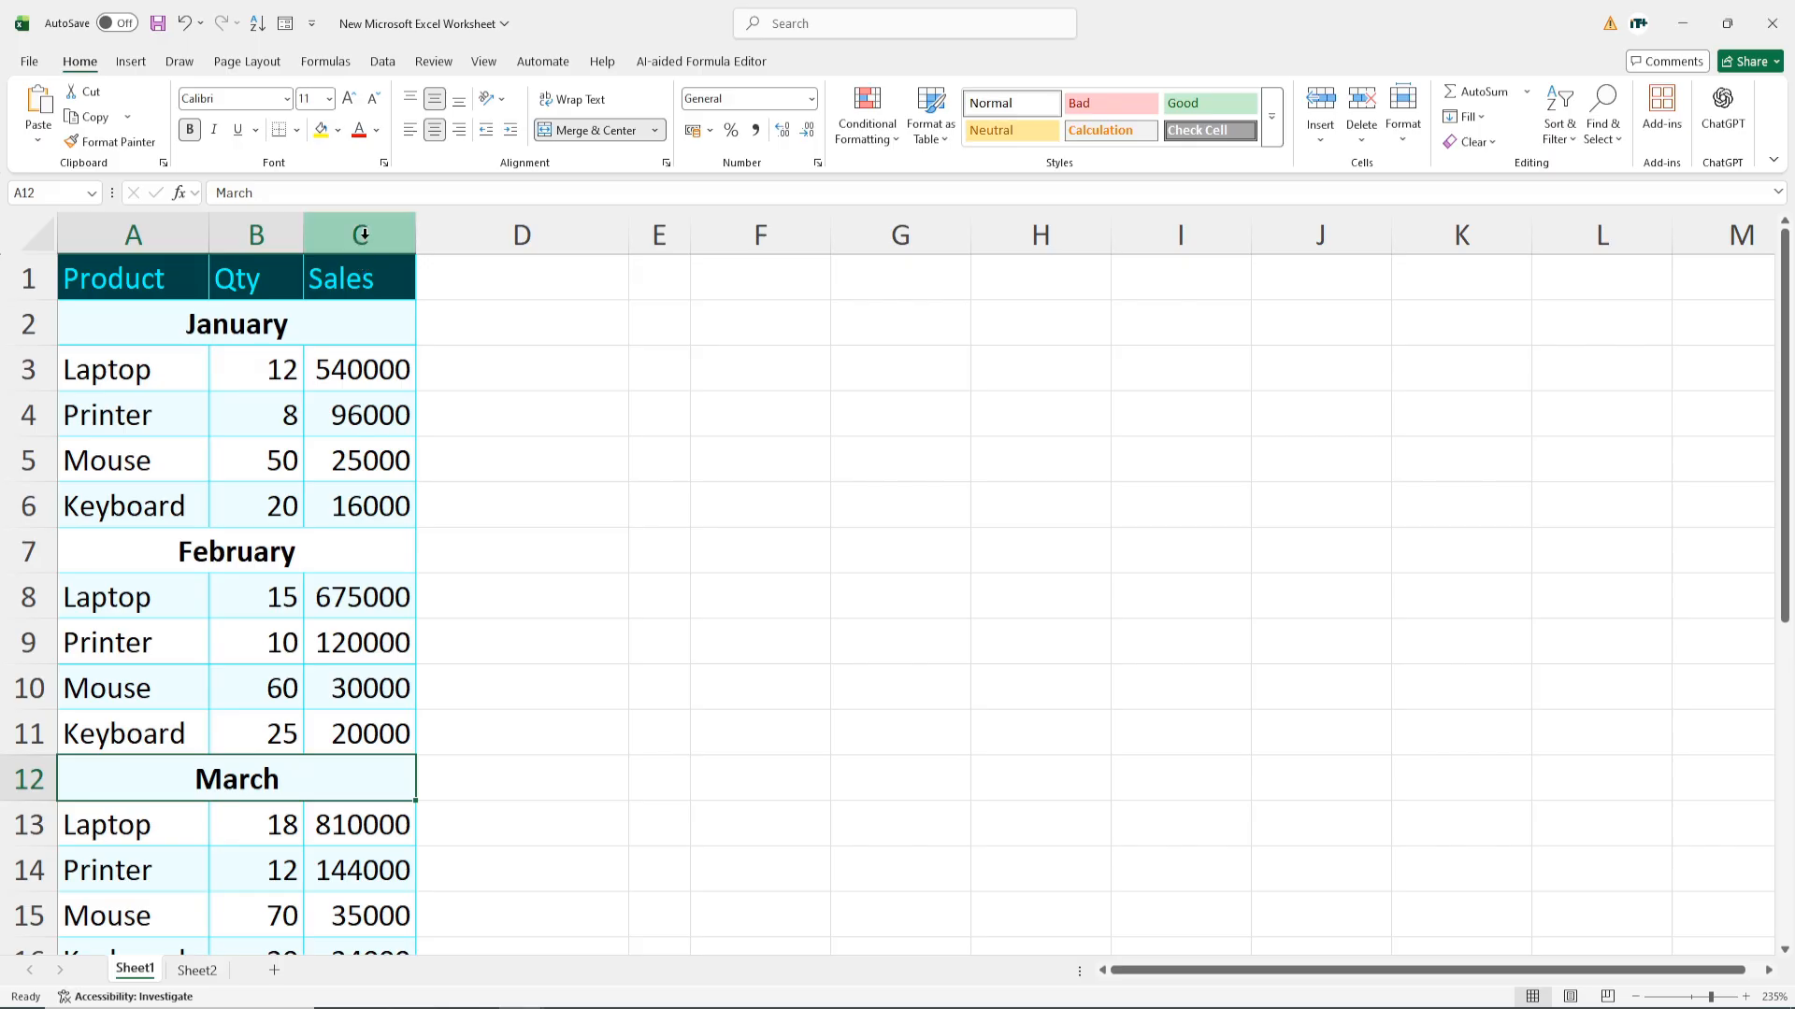
- Select ranges in the Sales column across the merged month headings to check how the selection behaves
{"action": "left_click_drag", "start_coordinate": [342, 284], "coordinate": [350, 512]}
{"action": "left_click_drag", "start_coordinate": [350, 590], "coordinate": [333, 817]}
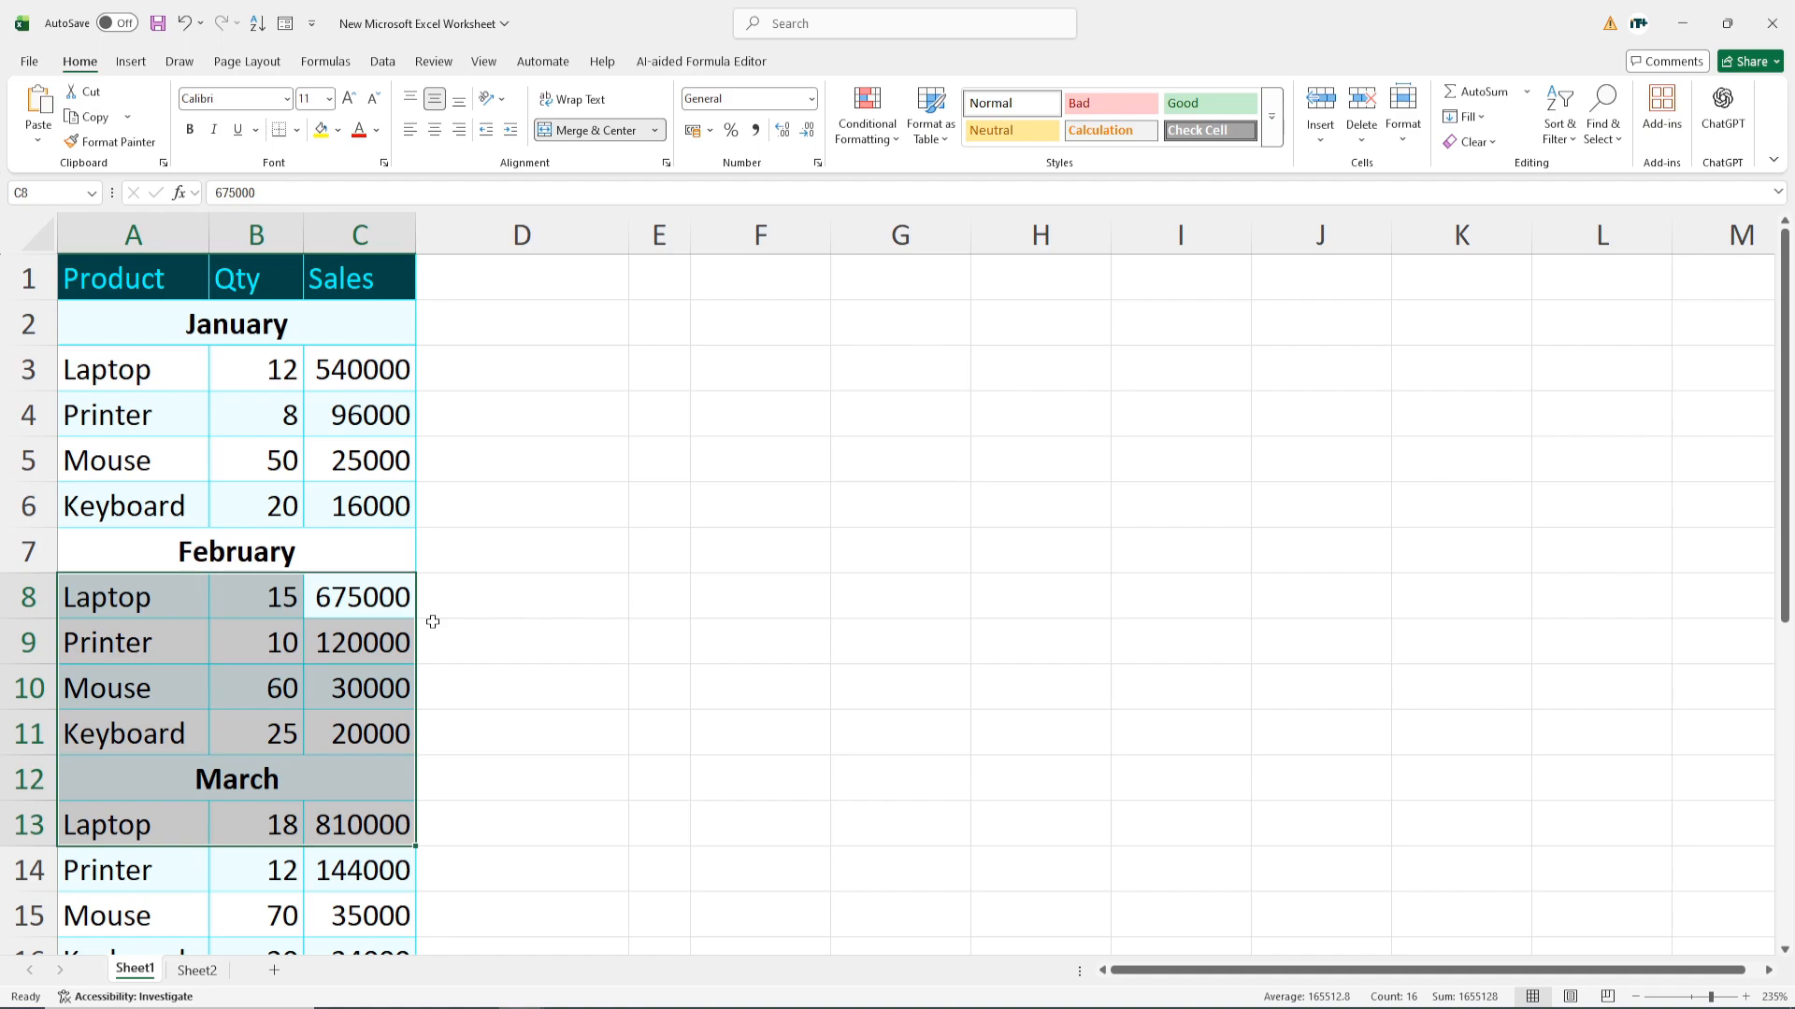
{"action": "left_click", "coordinate": [467, 611]}
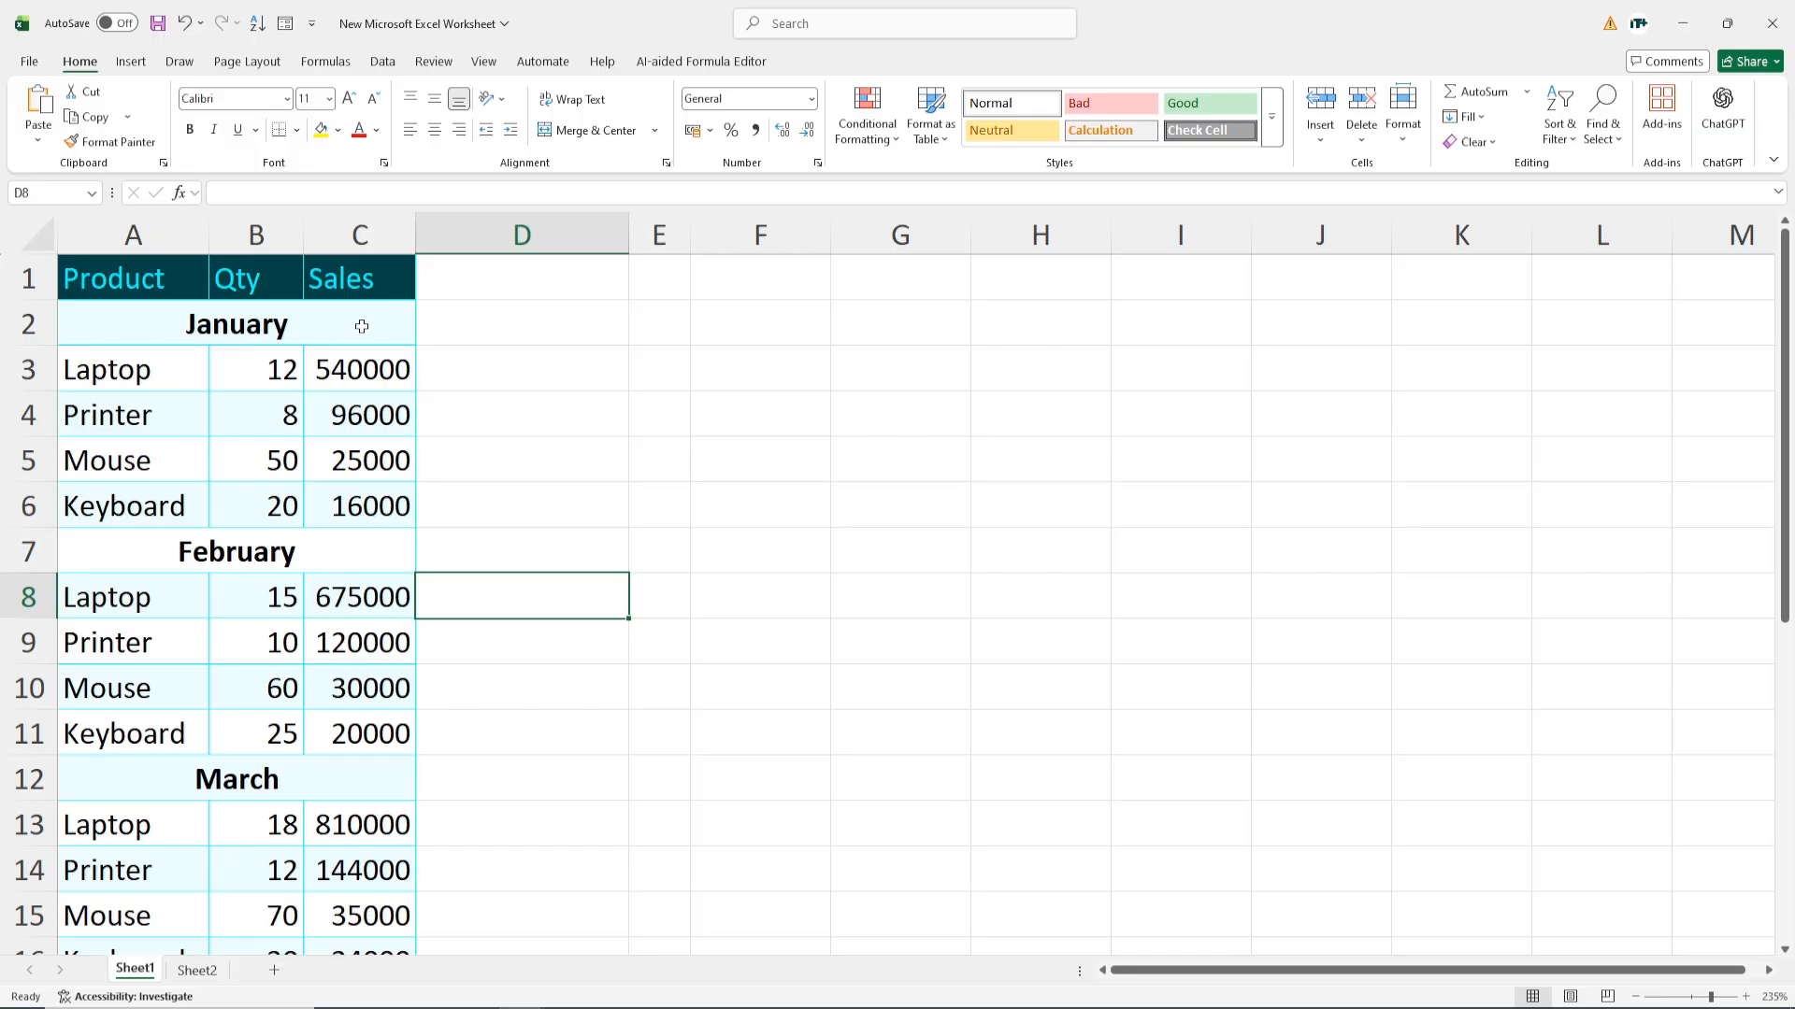
{"action": "left_click_drag", "start_coordinate": [353, 387], "coordinate": [331, 749]}
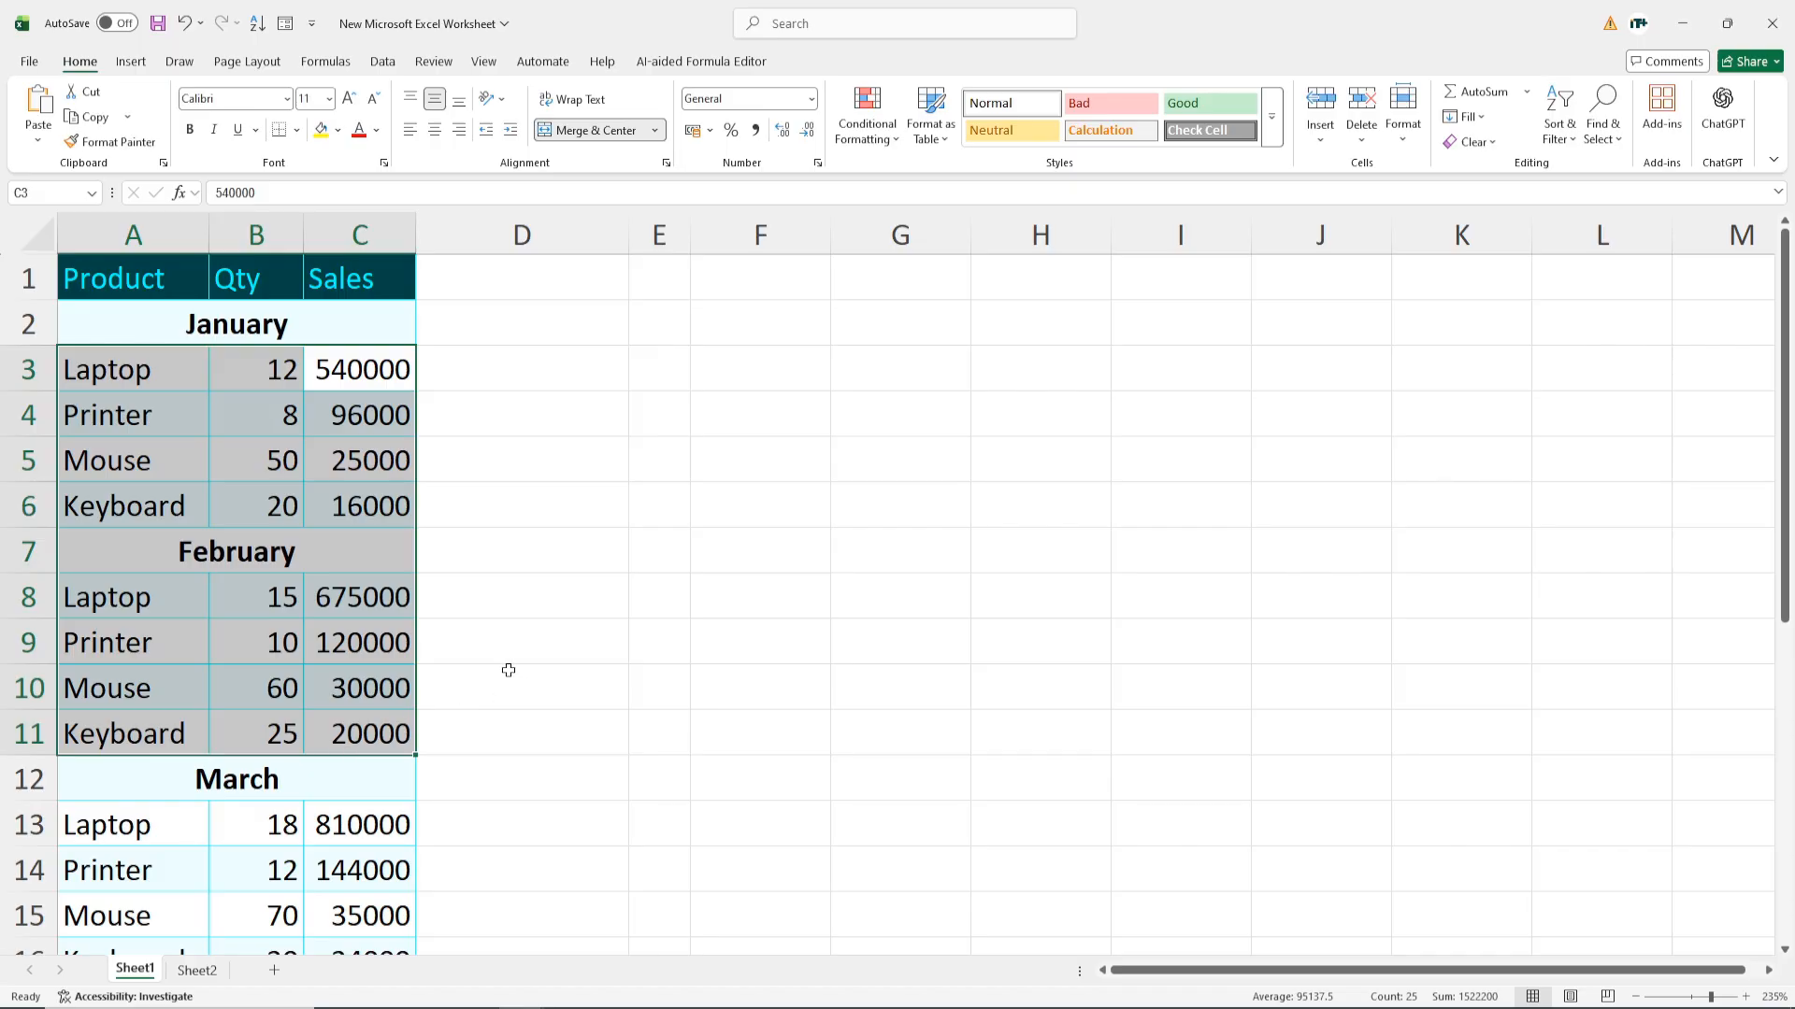
{"action": "left_click", "coordinate": [435, 515]}
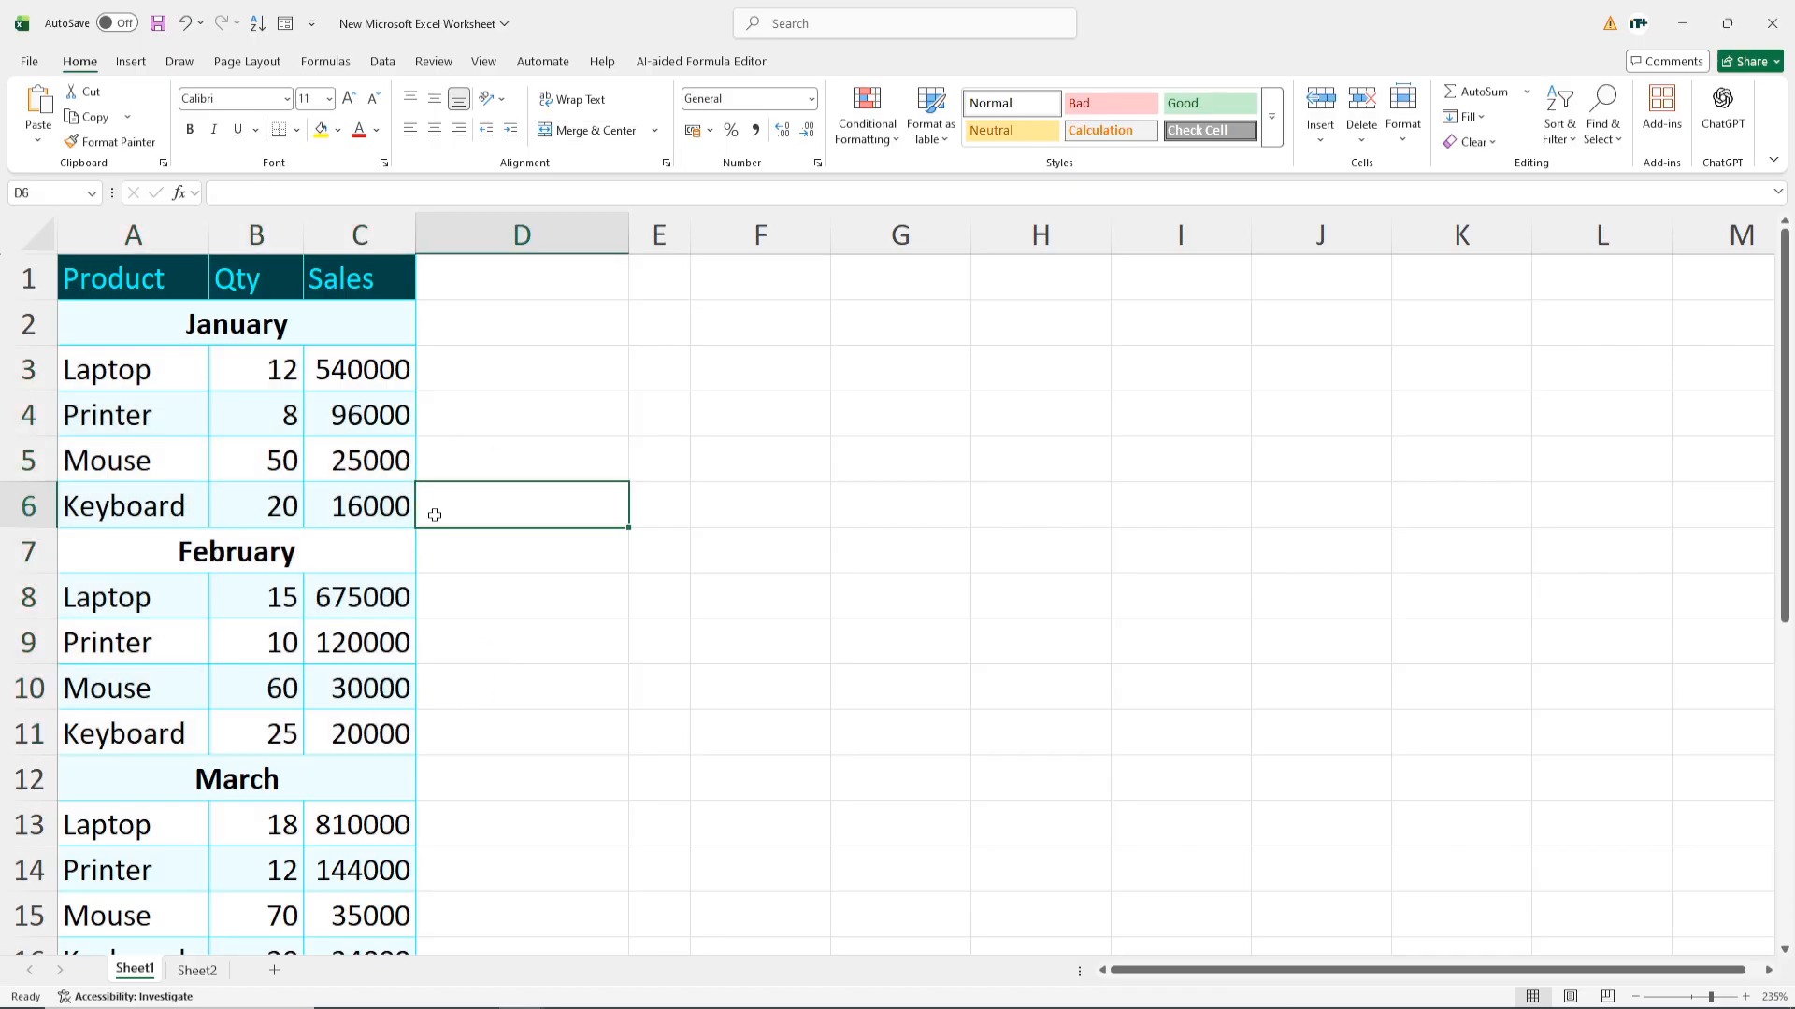
- Undo the merging of the January, February and March headings
{"action": "key", "text": "ctrl+z"}
{"action": "key", "text": "ctrl+z"}
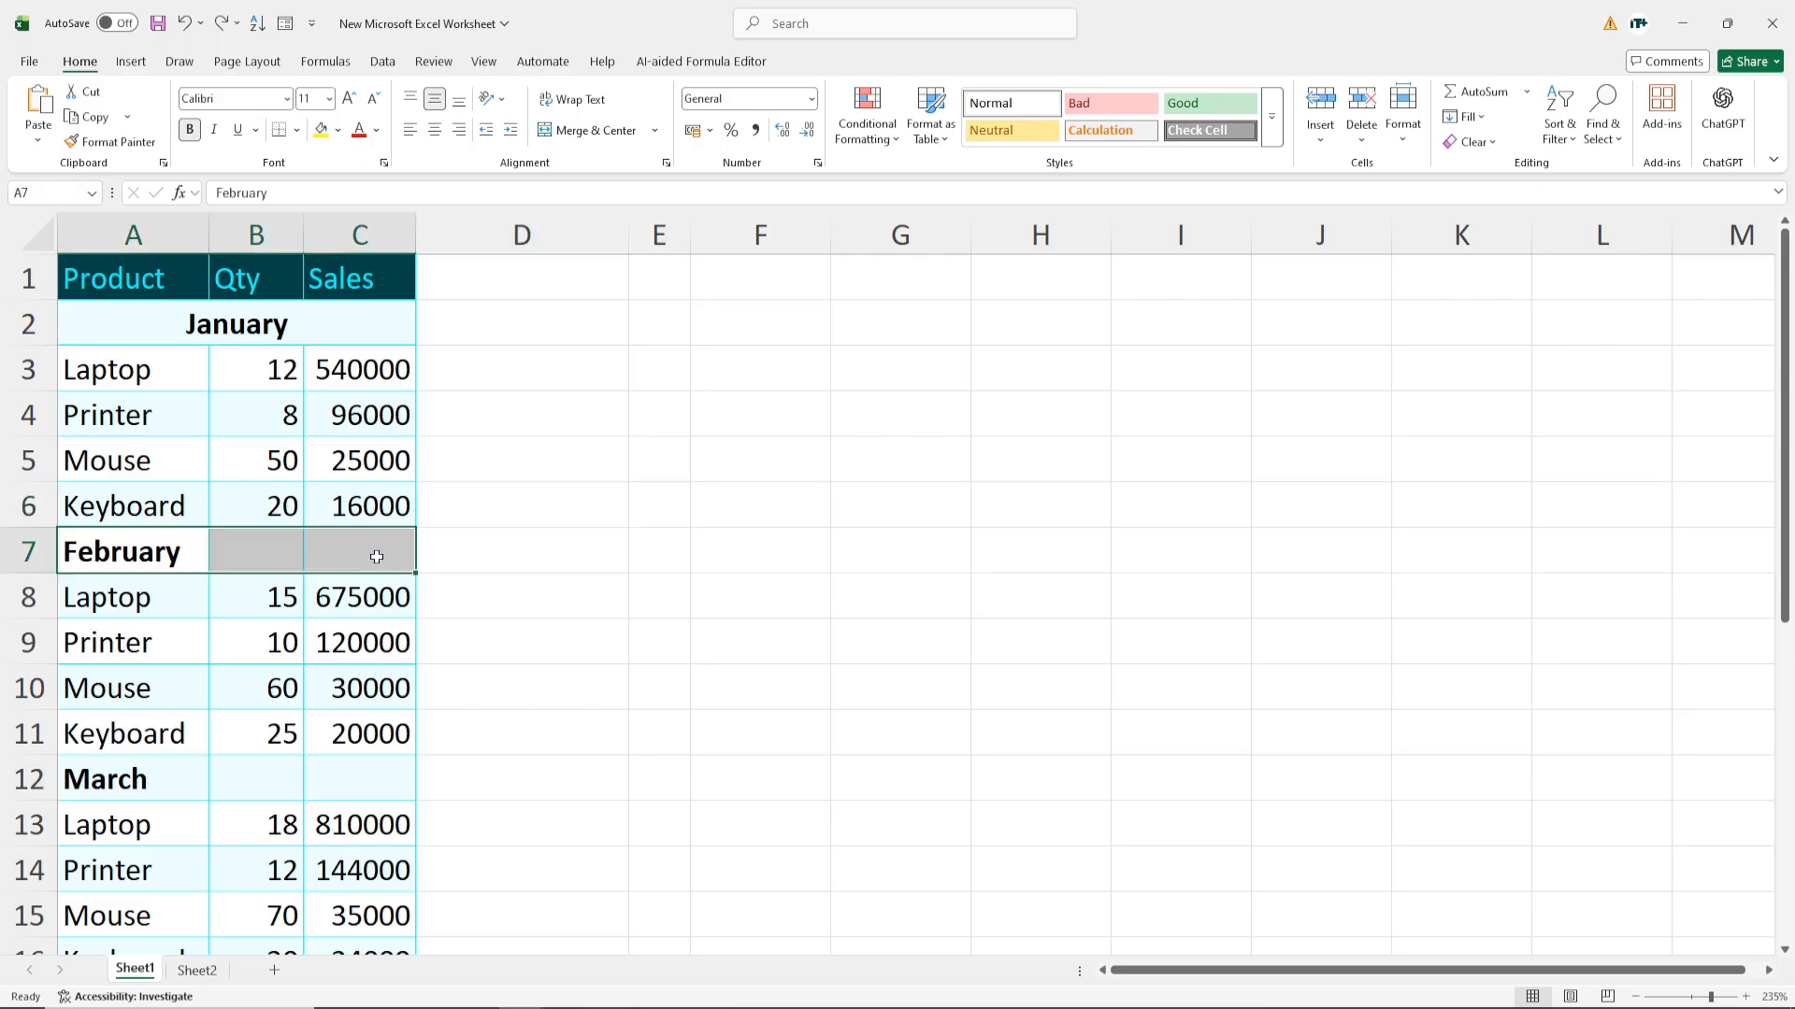
{"action": "key", "text": "ctrl+z"}
{"action": "left_click", "coordinate": [367, 475]}
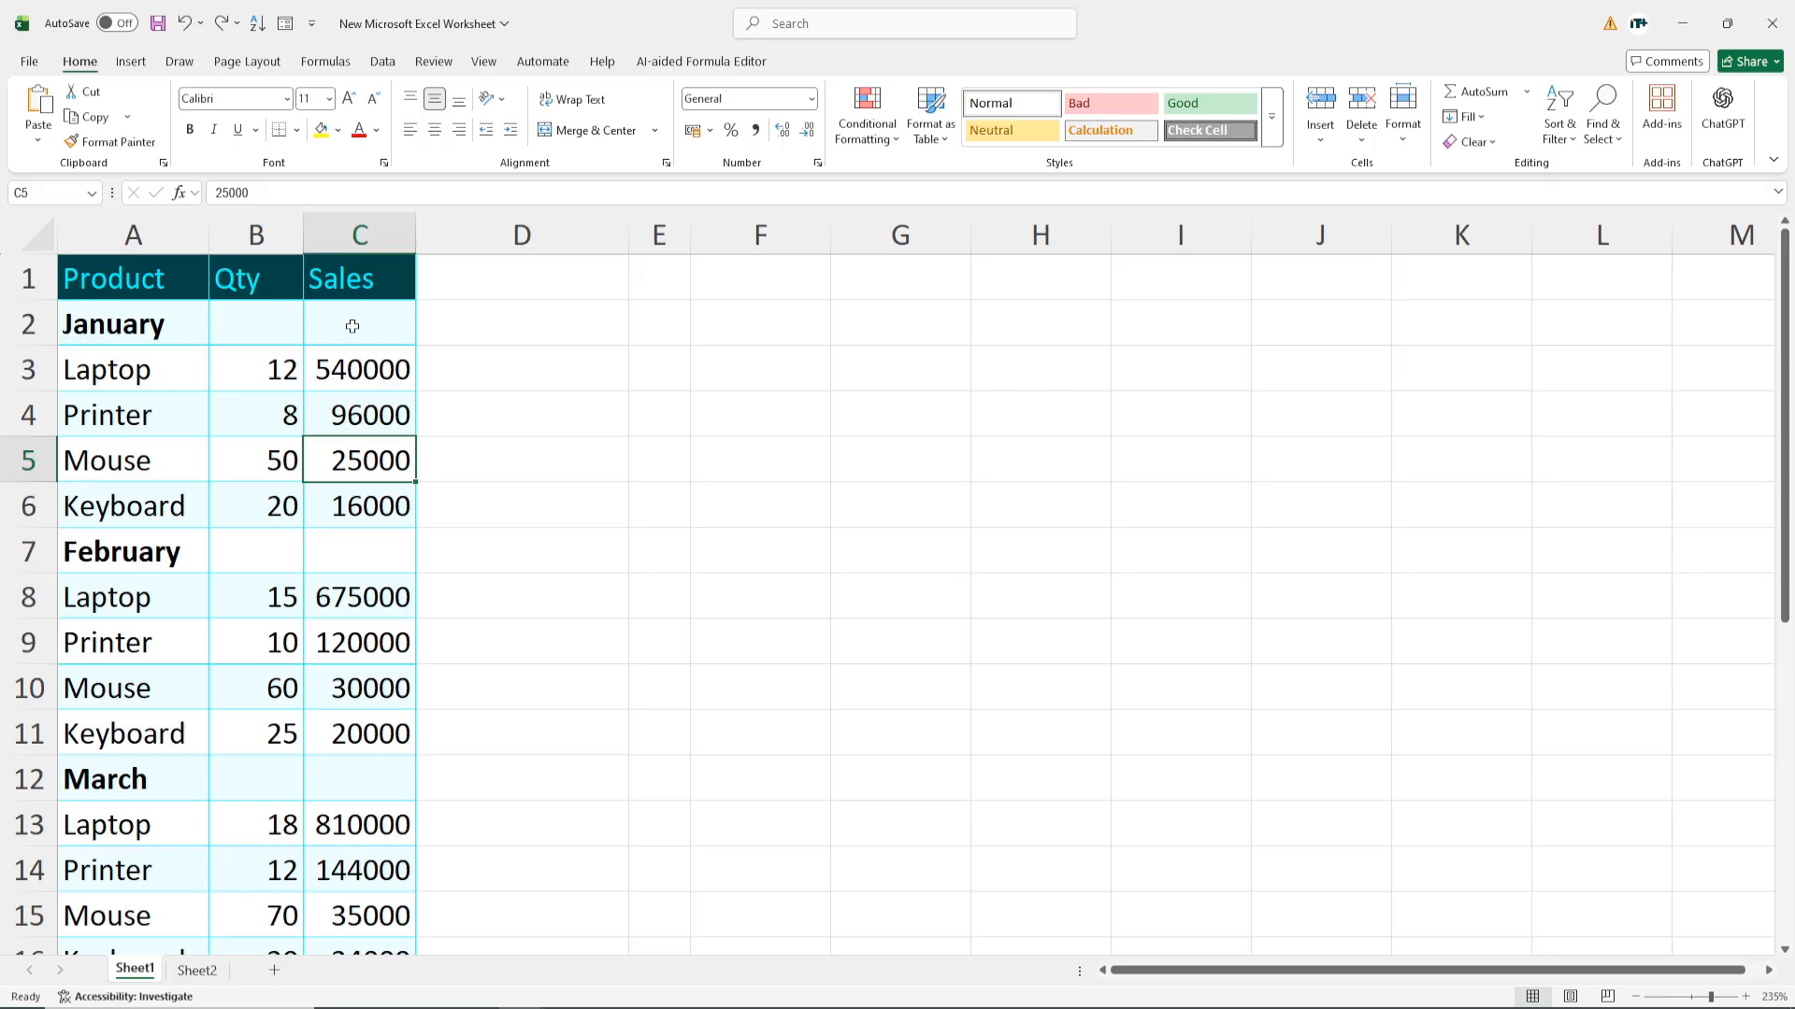
- Set the horizontal alignment of the January to May heading rows across columns A to C to Center Across Selection
{"action": "left_click_drag", "start_coordinate": [147, 337], "coordinate": [378, 337]}
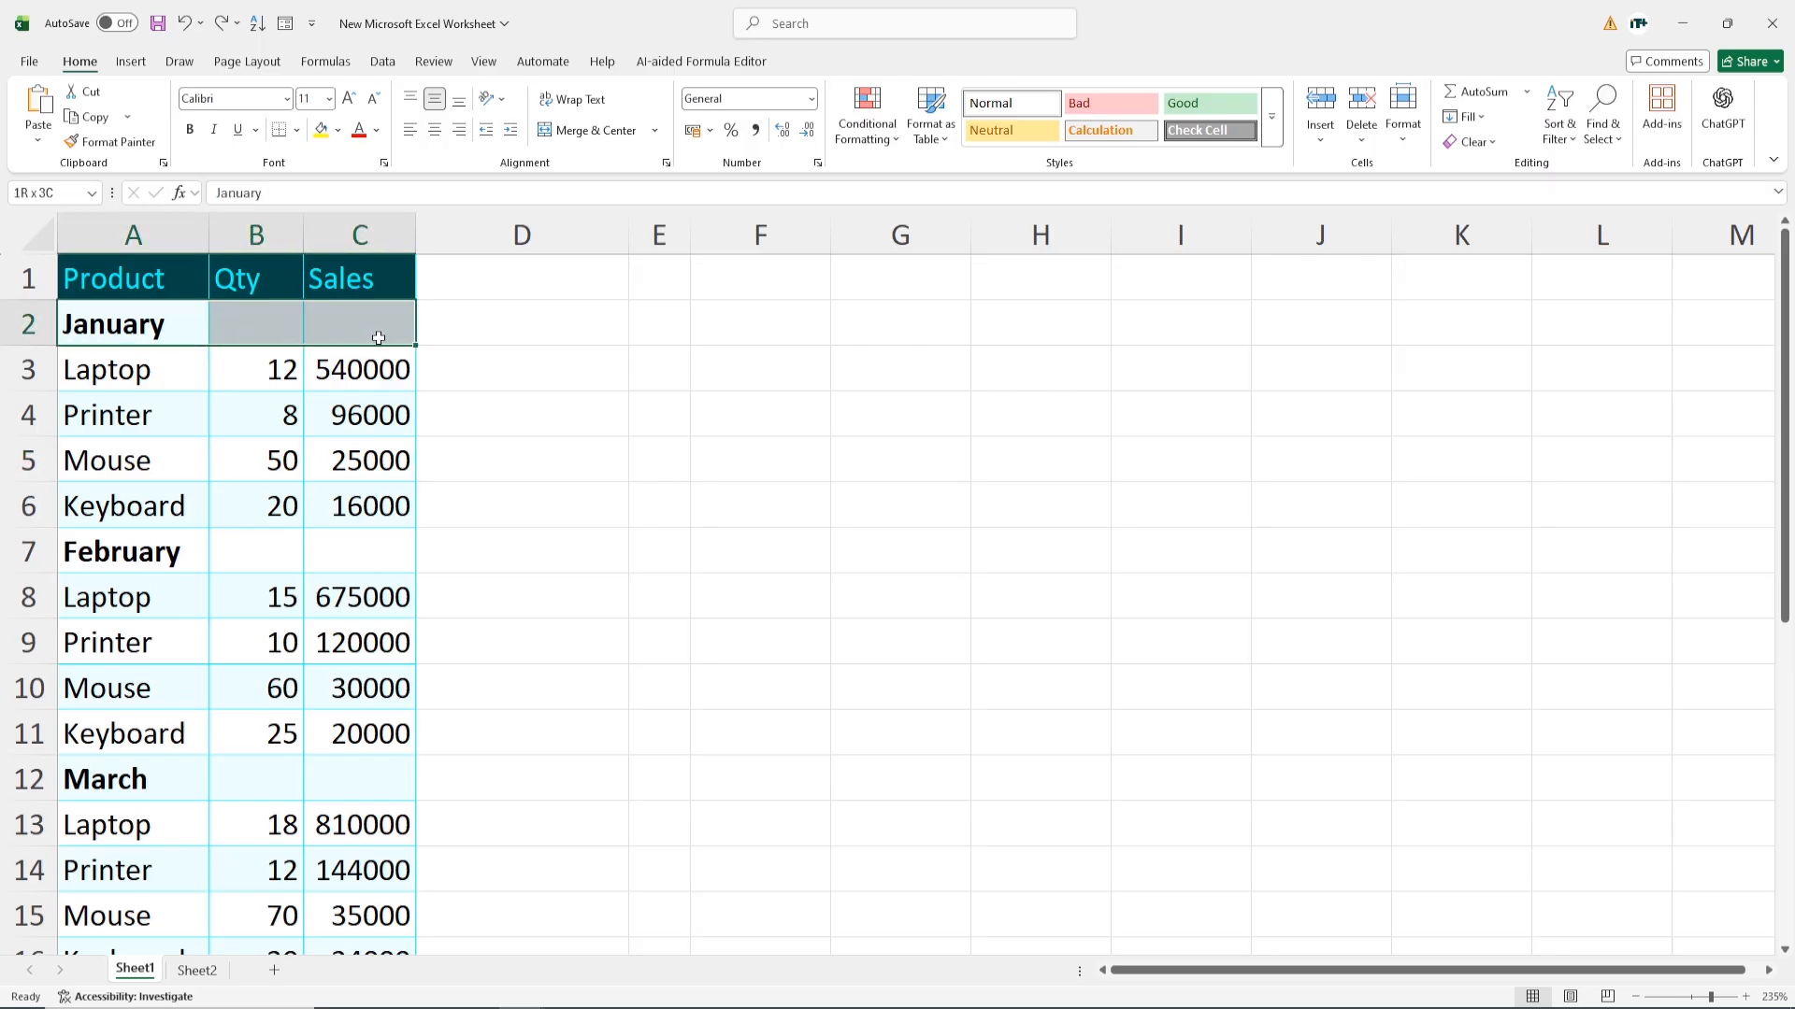
{"action": "left_click_drag", "start_coordinate": [105, 552], "coordinate": [353, 551]}
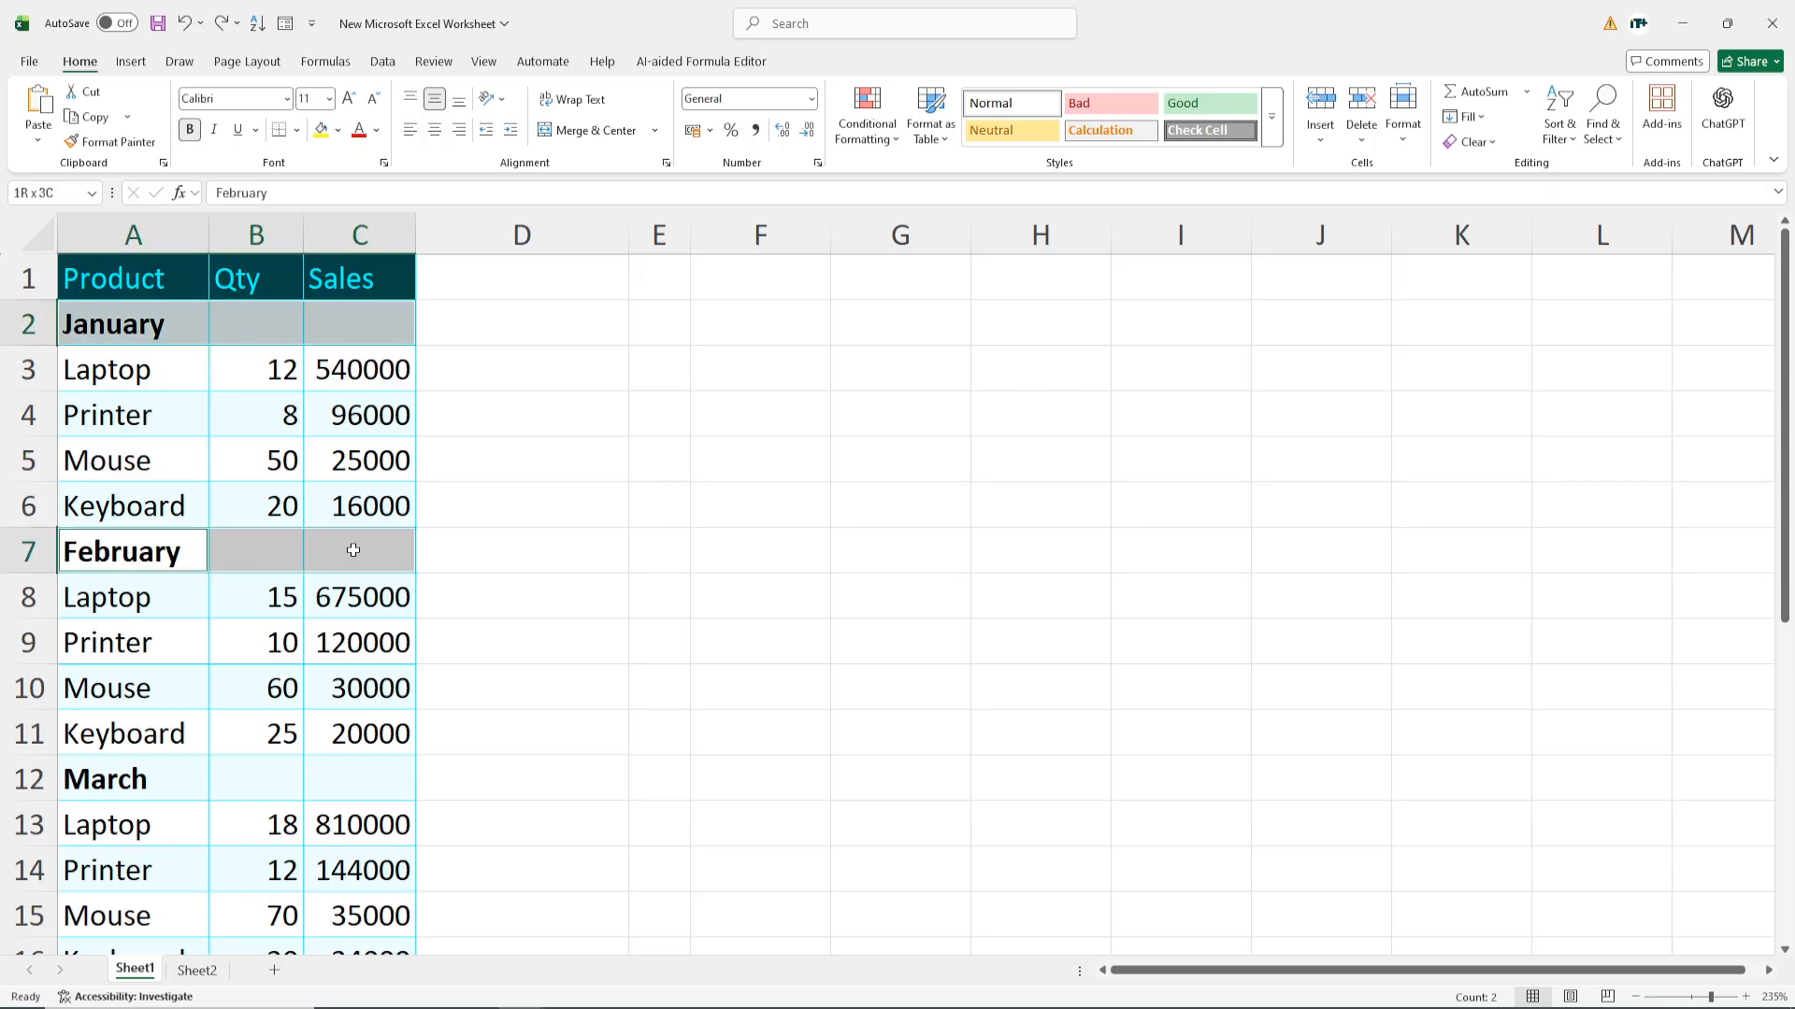
{"action": "scroll", "coordinate": [485, 641], "scroll_direction": "down", "scroll_amount": 2}
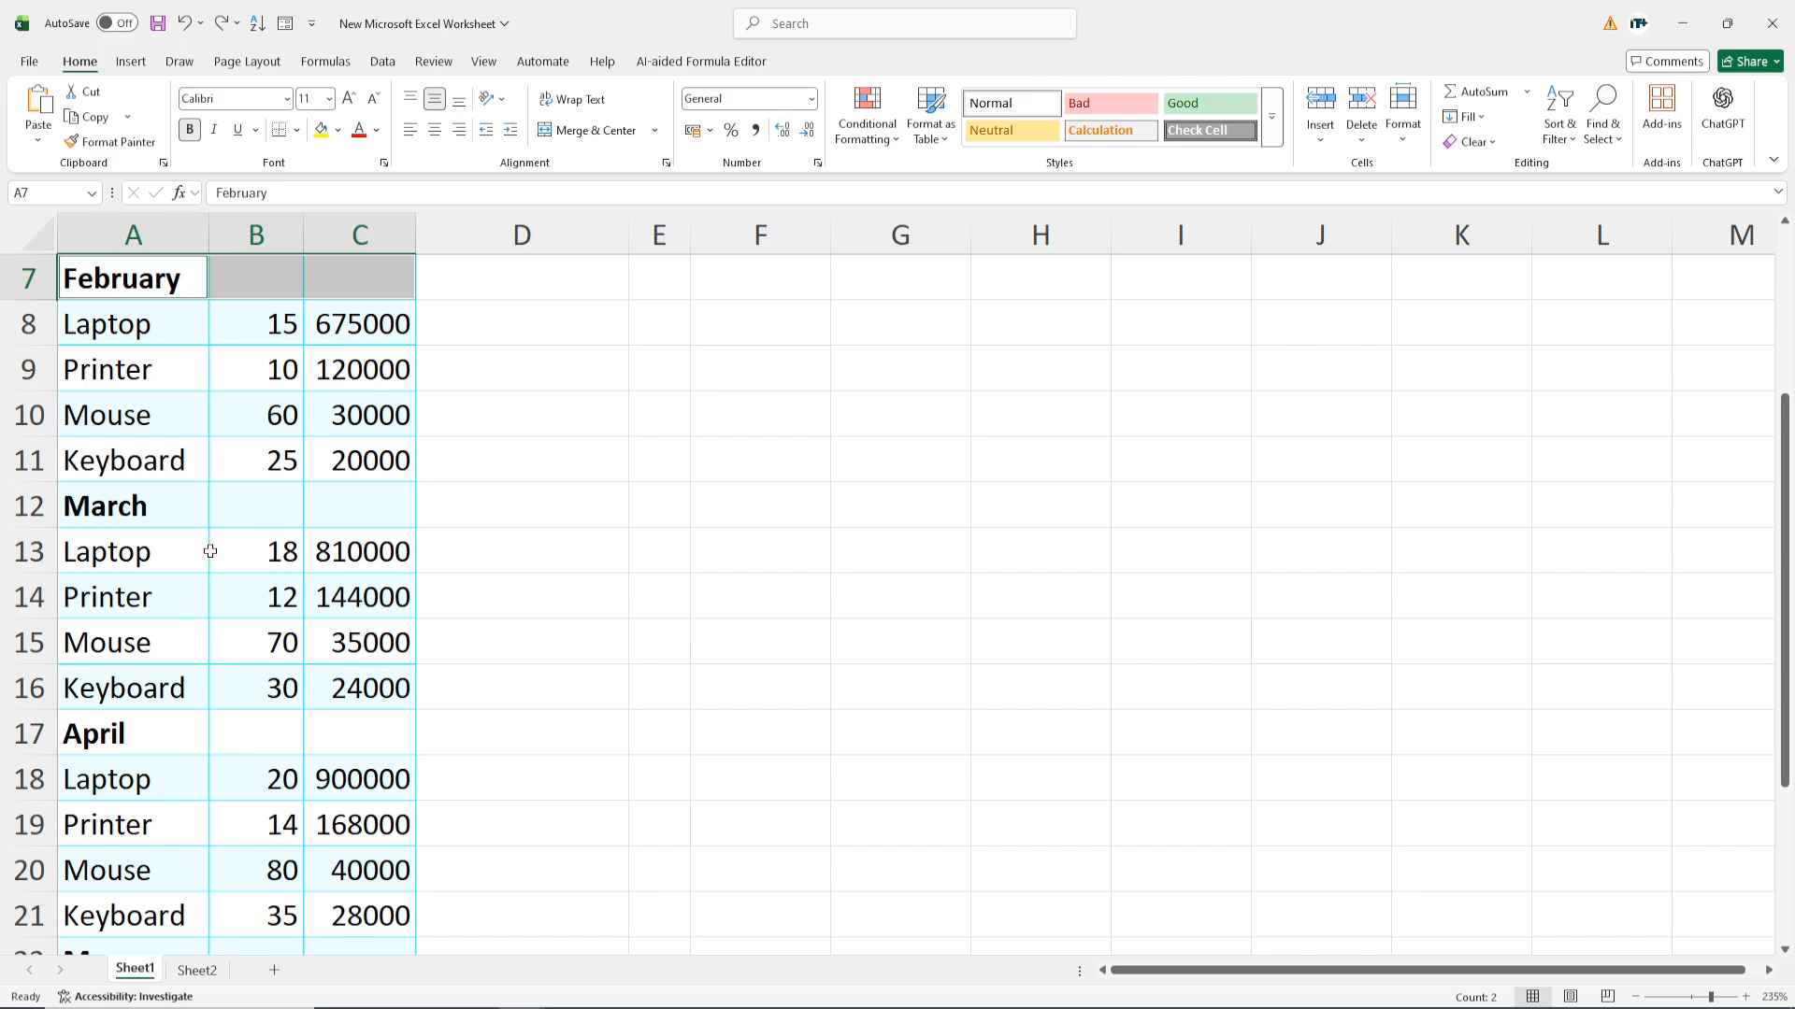
{"action": "left_click_drag", "start_coordinate": [154, 507], "coordinate": [339, 514]}
{"action": "left_click_drag", "start_coordinate": [114, 738], "coordinate": [340, 745]}
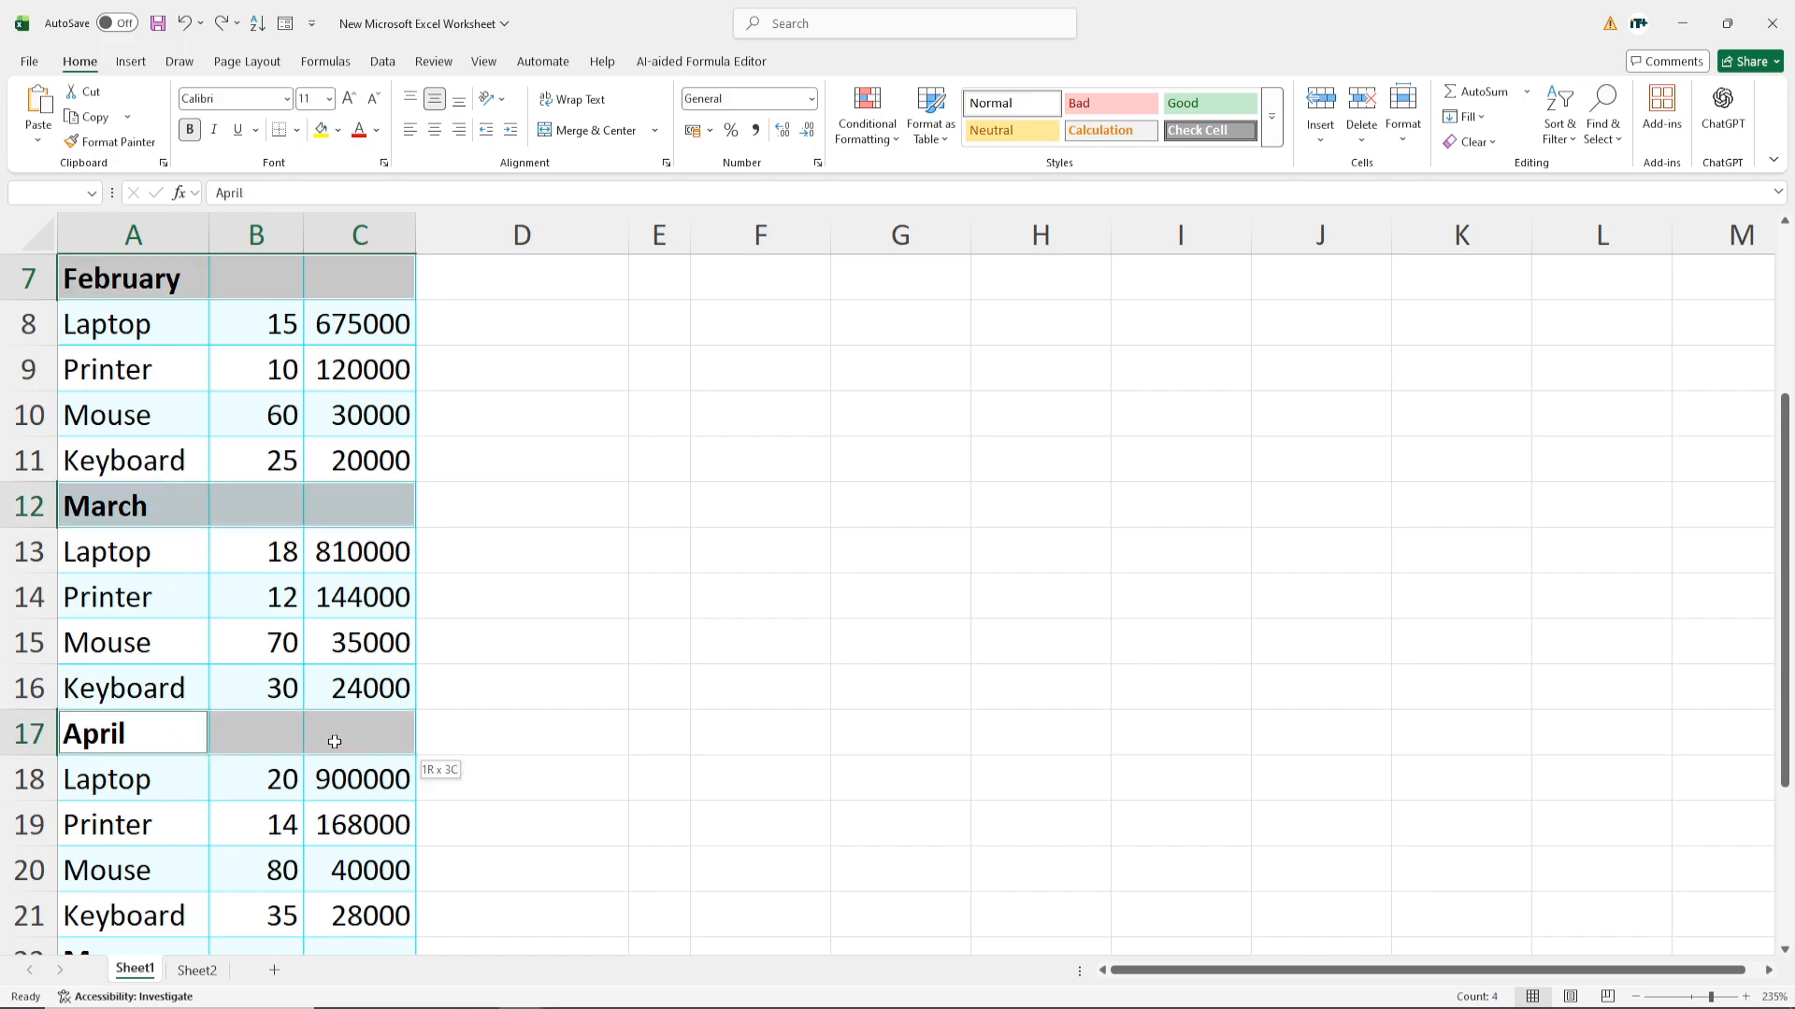
{"action": "scroll", "coordinate": [411, 645], "scroll_direction": "down", "scroll_amount": 3}
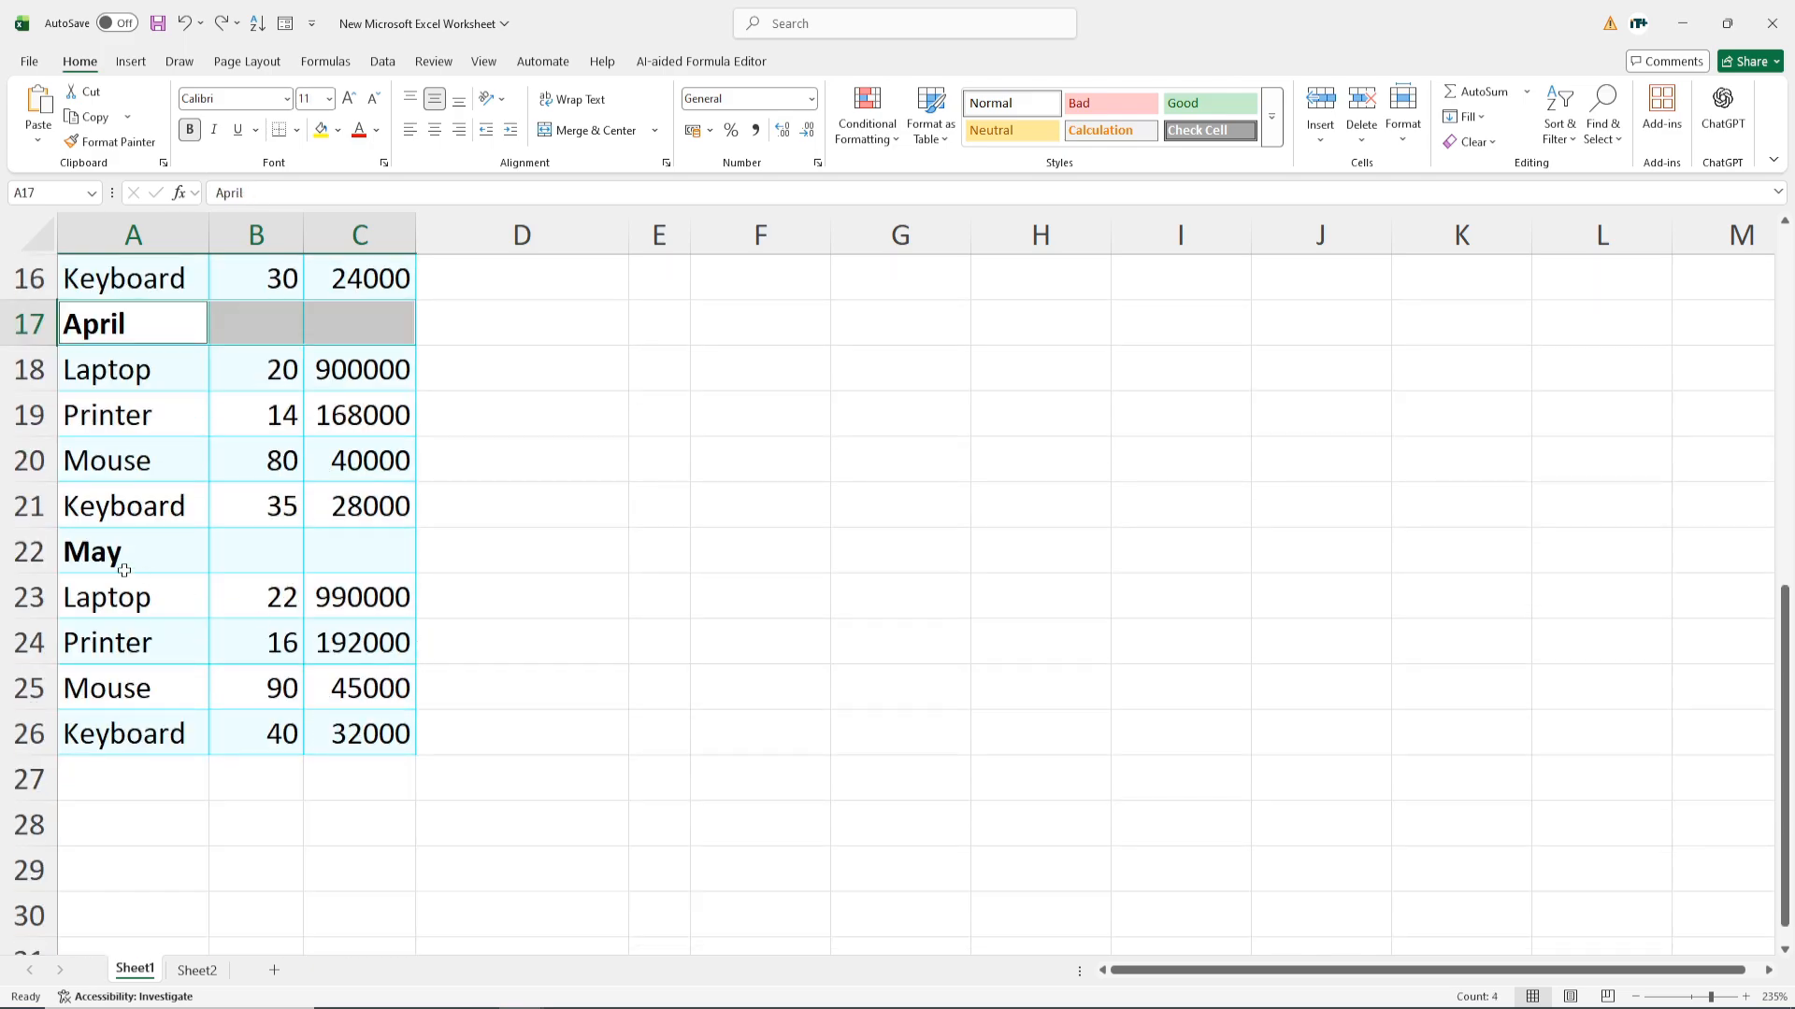
{"action": "left_click_drag", "start_coordinate": [125, 570], "coordinate": [357, 587]}
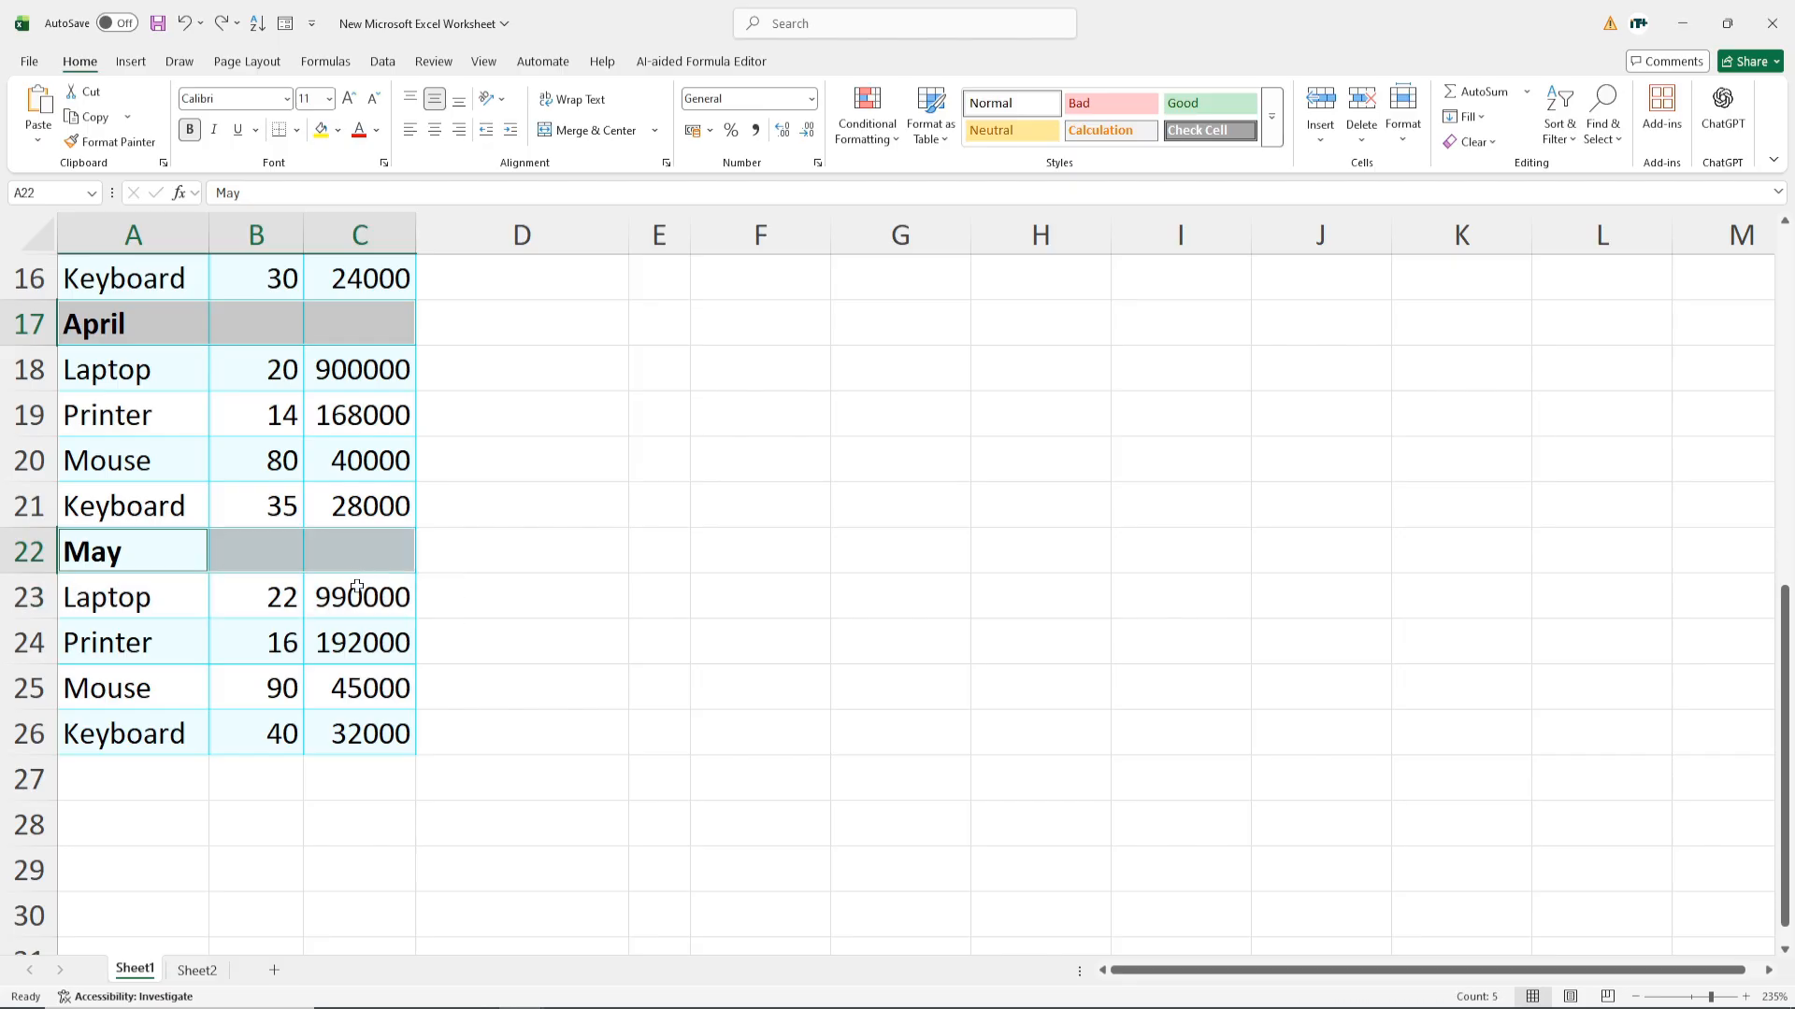
{"action": "scroll", "coordinate": [318, 627], "scroll_direction": "up", "scroll_amount": 5}
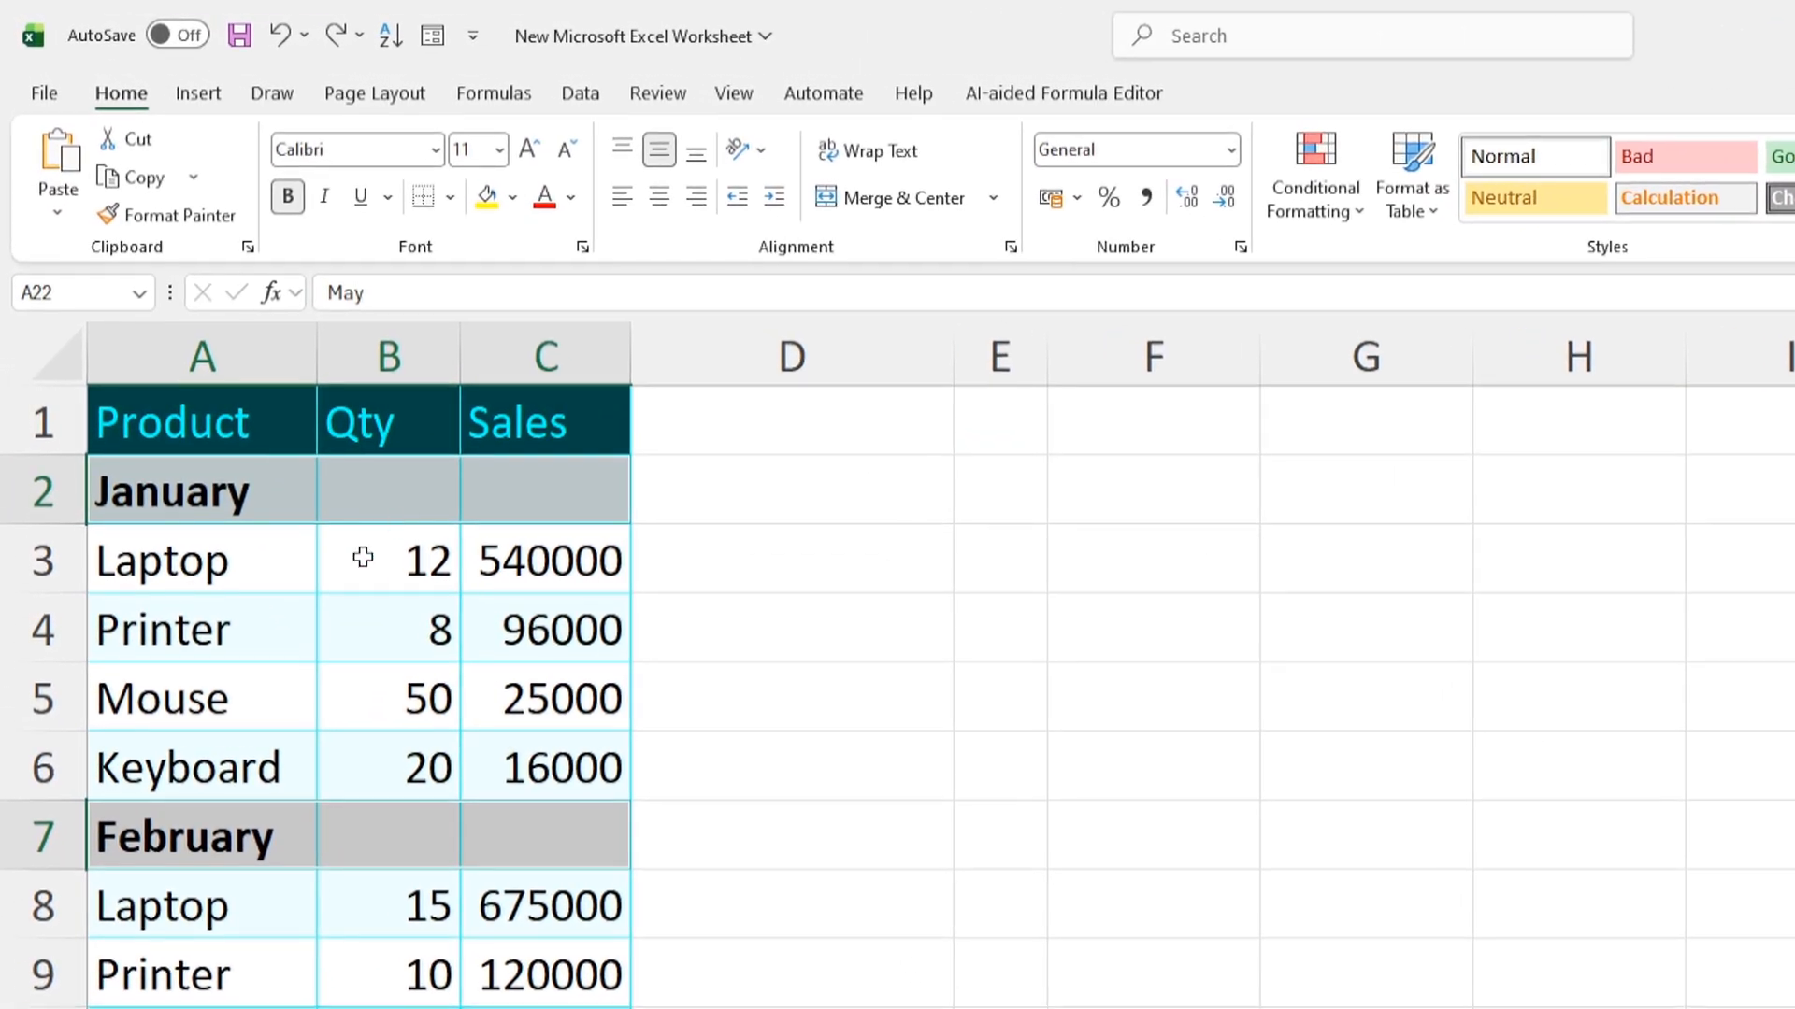
{"action": "scroll", "coordinate": [359, 697], "scroll_direction": "down", "scroll_amount": 2}
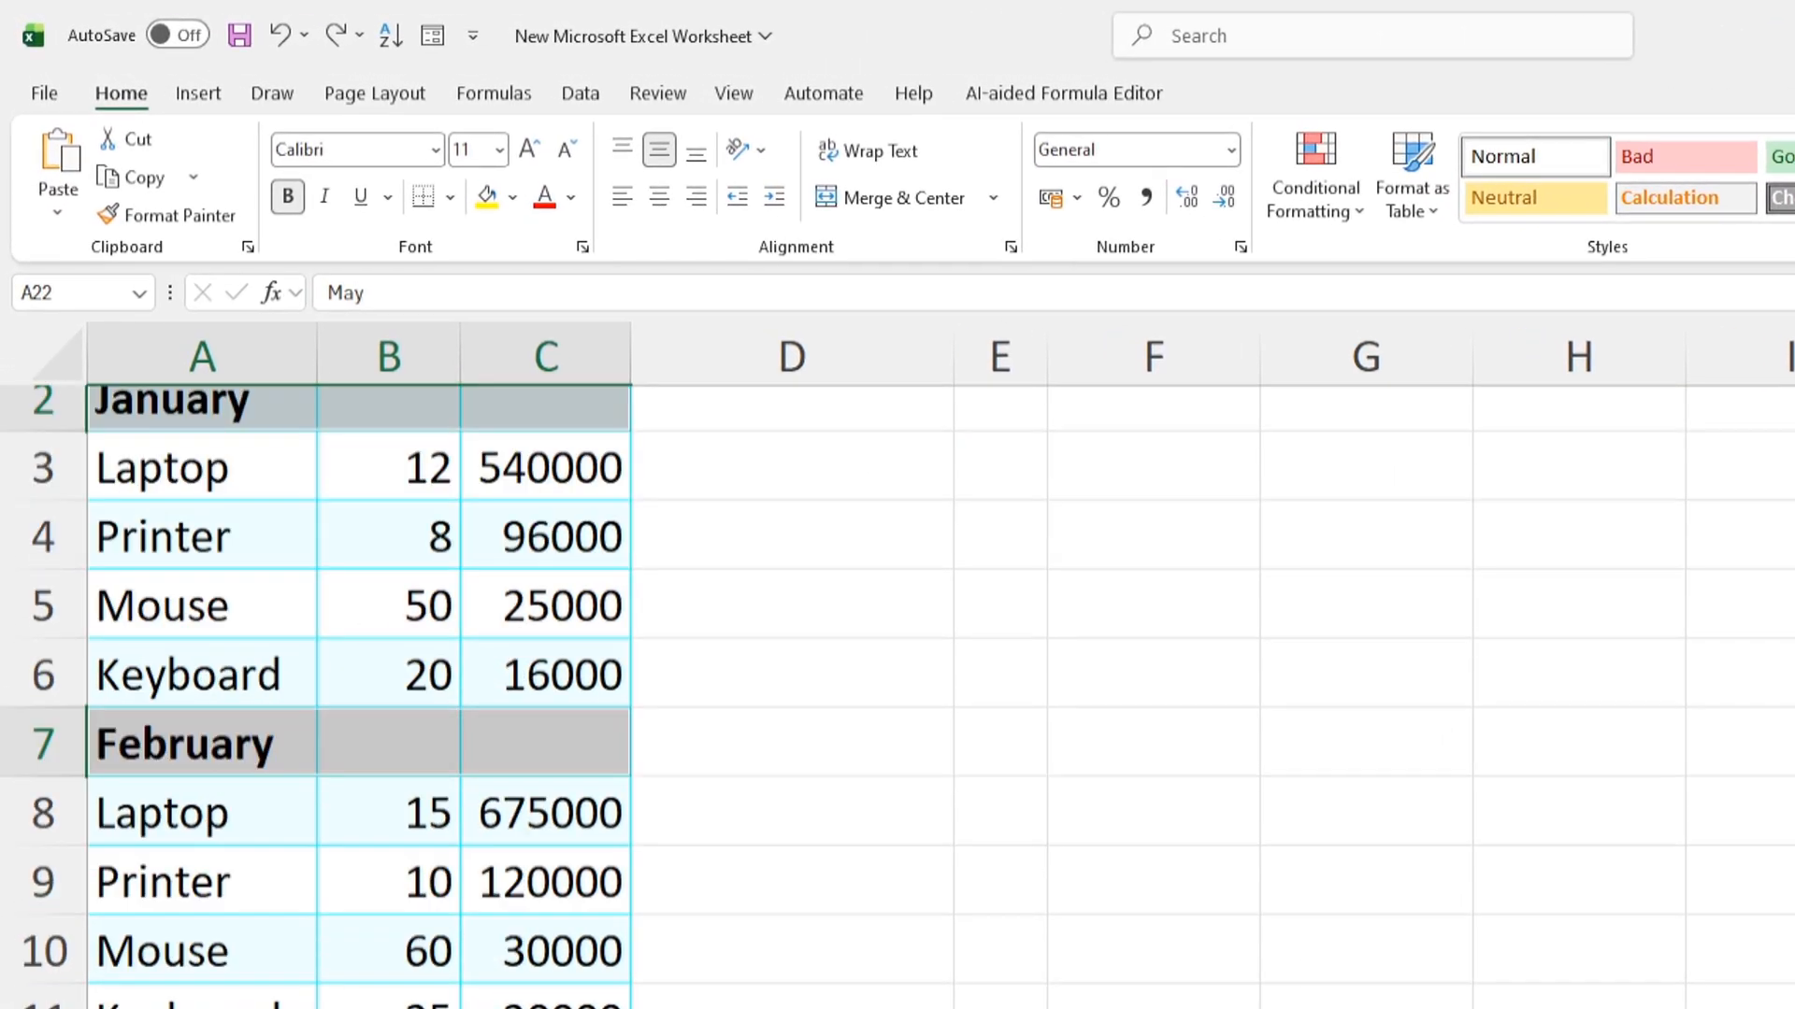
{"action": "scroll", "coordinate": [359, 696], "scroll_direction": "up", "scroll_amount": 2}
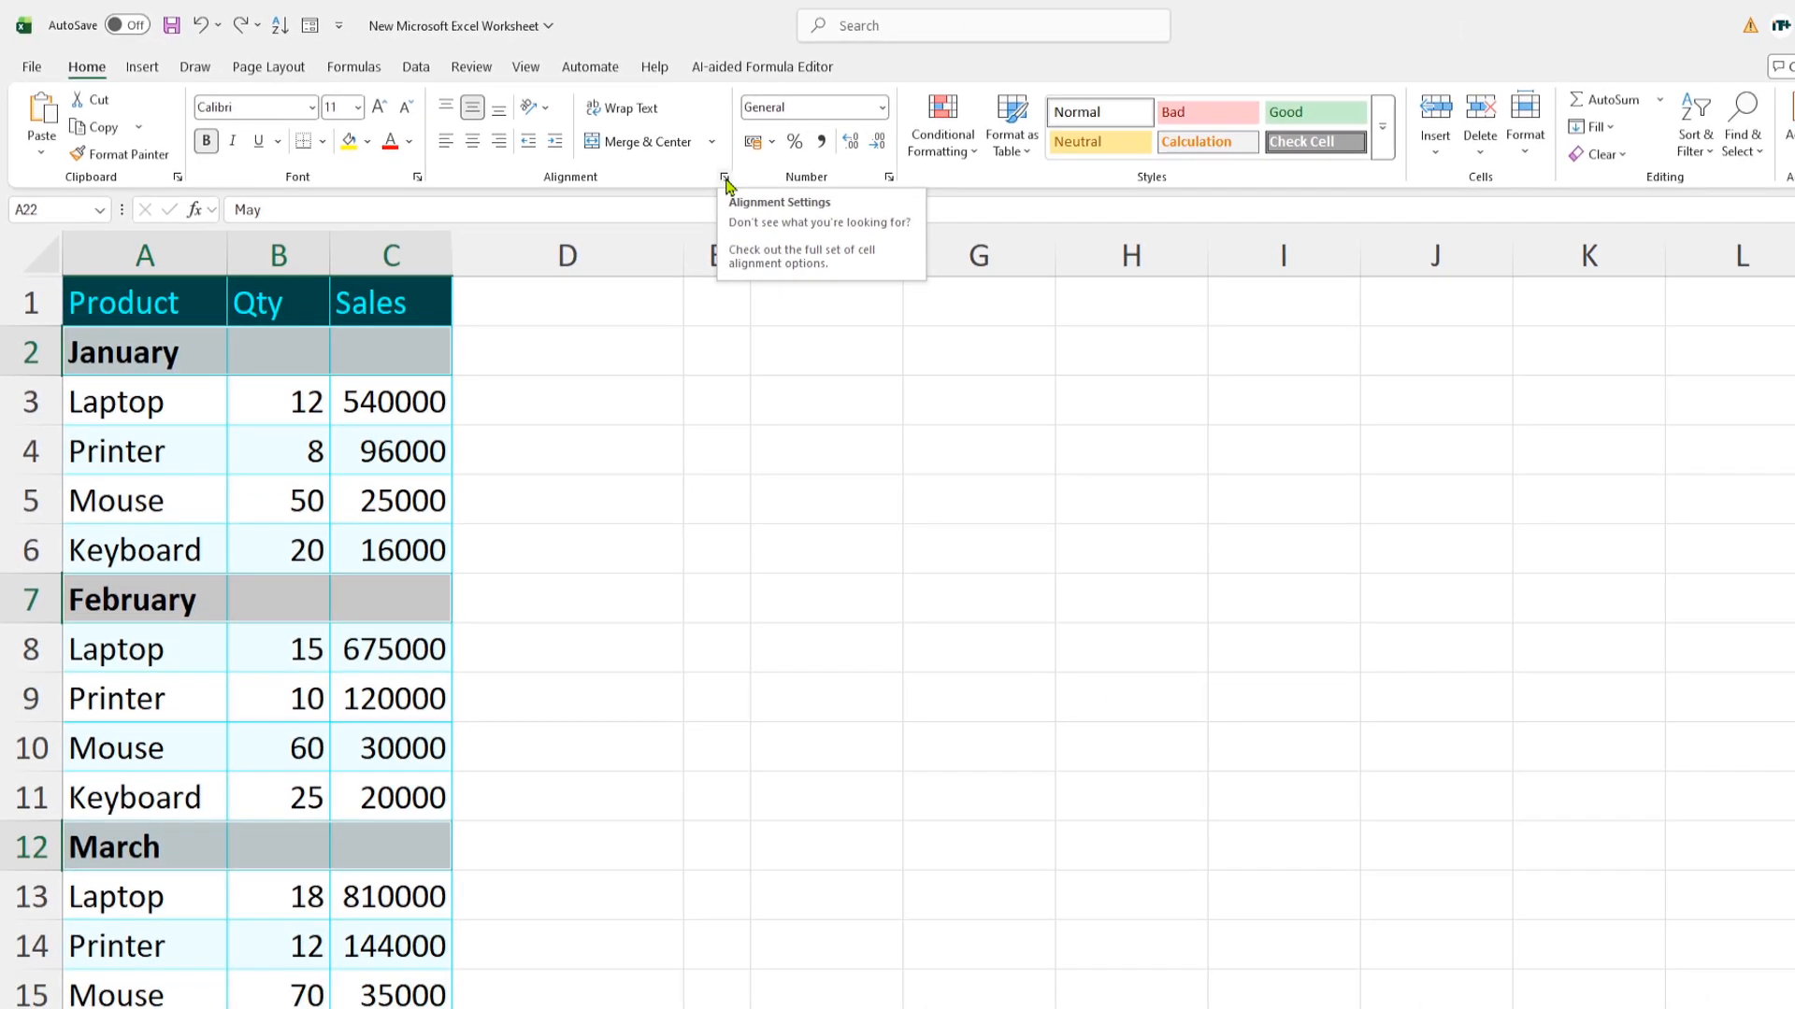
{"action": "left_click", "coordinate": [725, 179]}
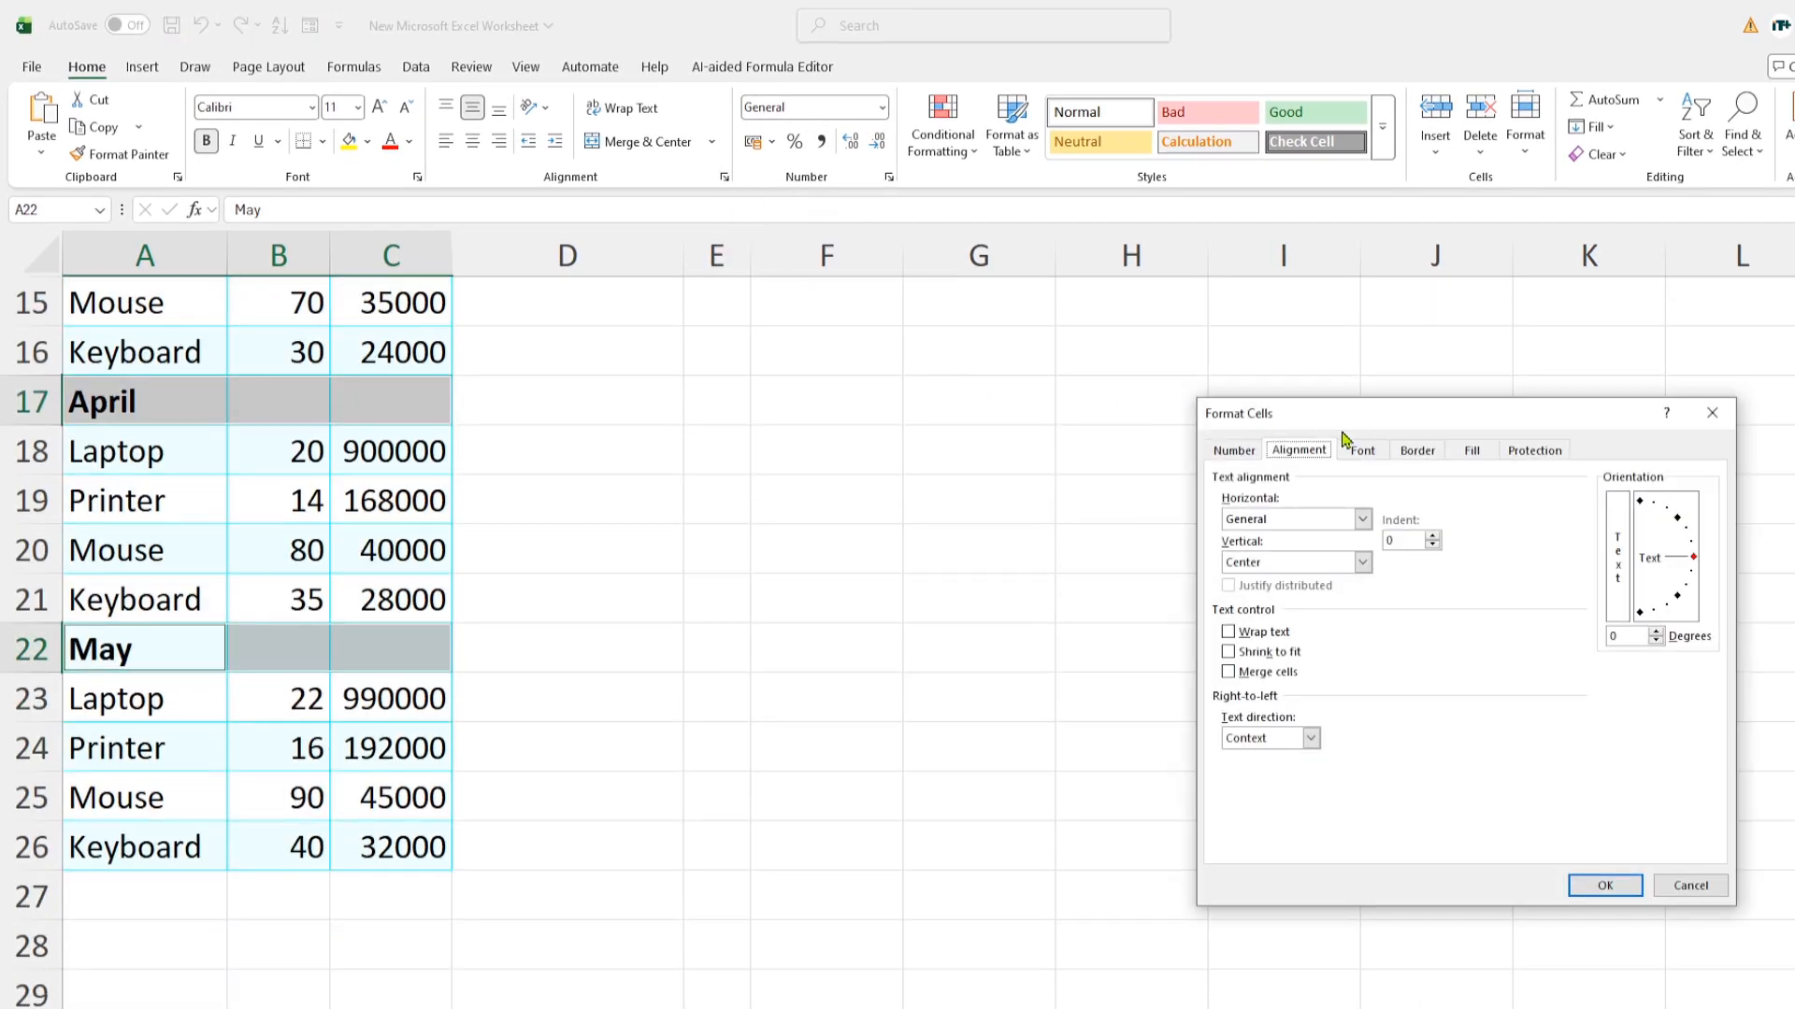
{"action": "left_click_drag", "start_coordinate": [1376, 431], "coordinate": [717, 368]}
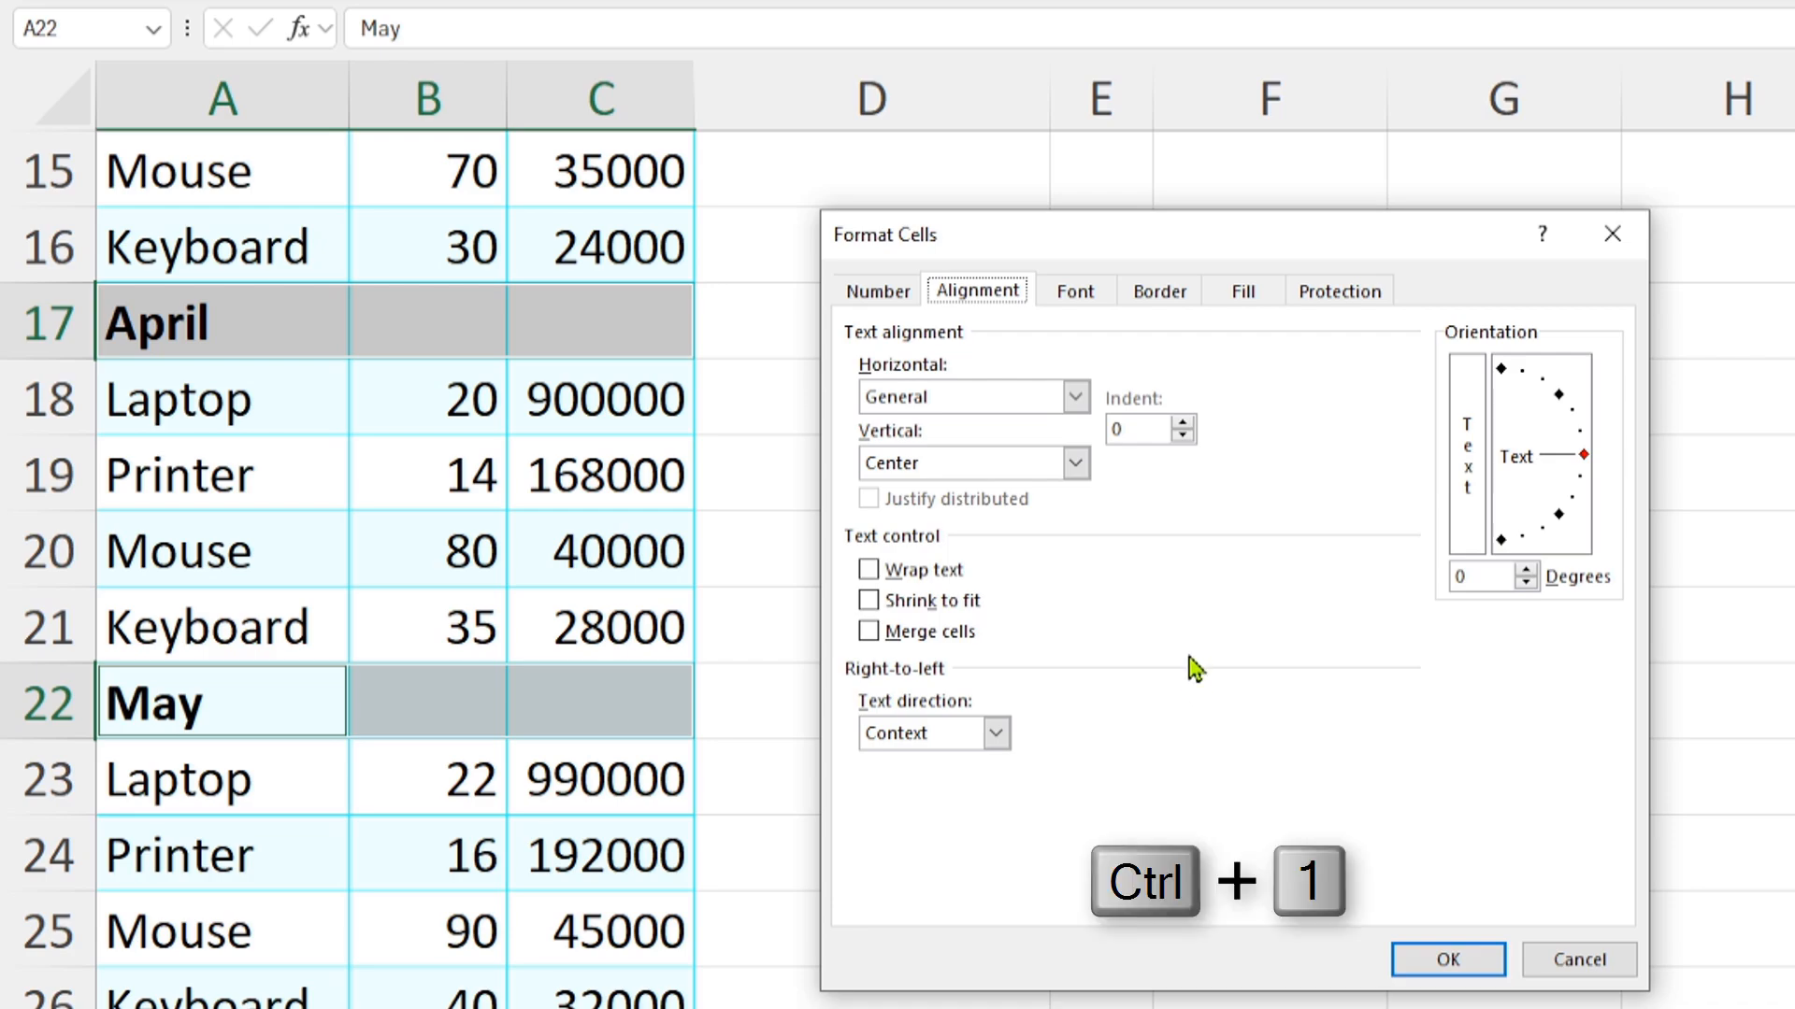
{"action": "left_click", "coordinate": [893, 297]}
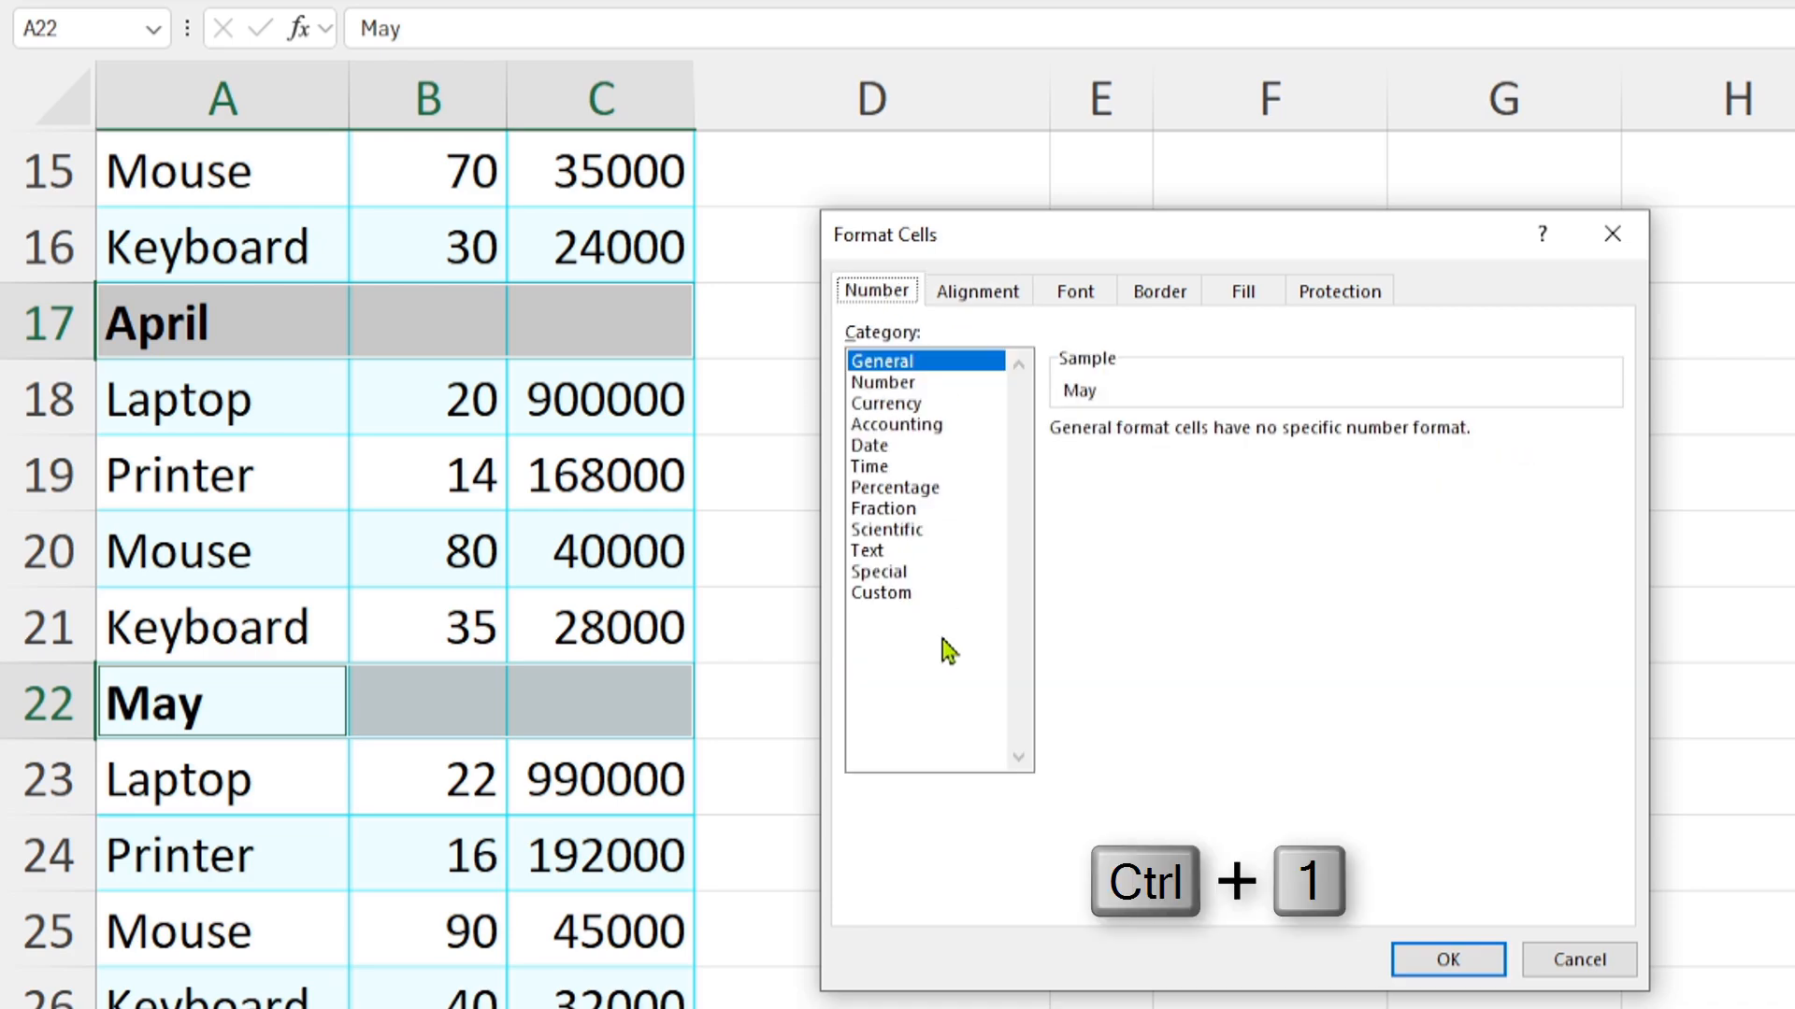
{"action": "left_click", "coordinate": [975, 293]}
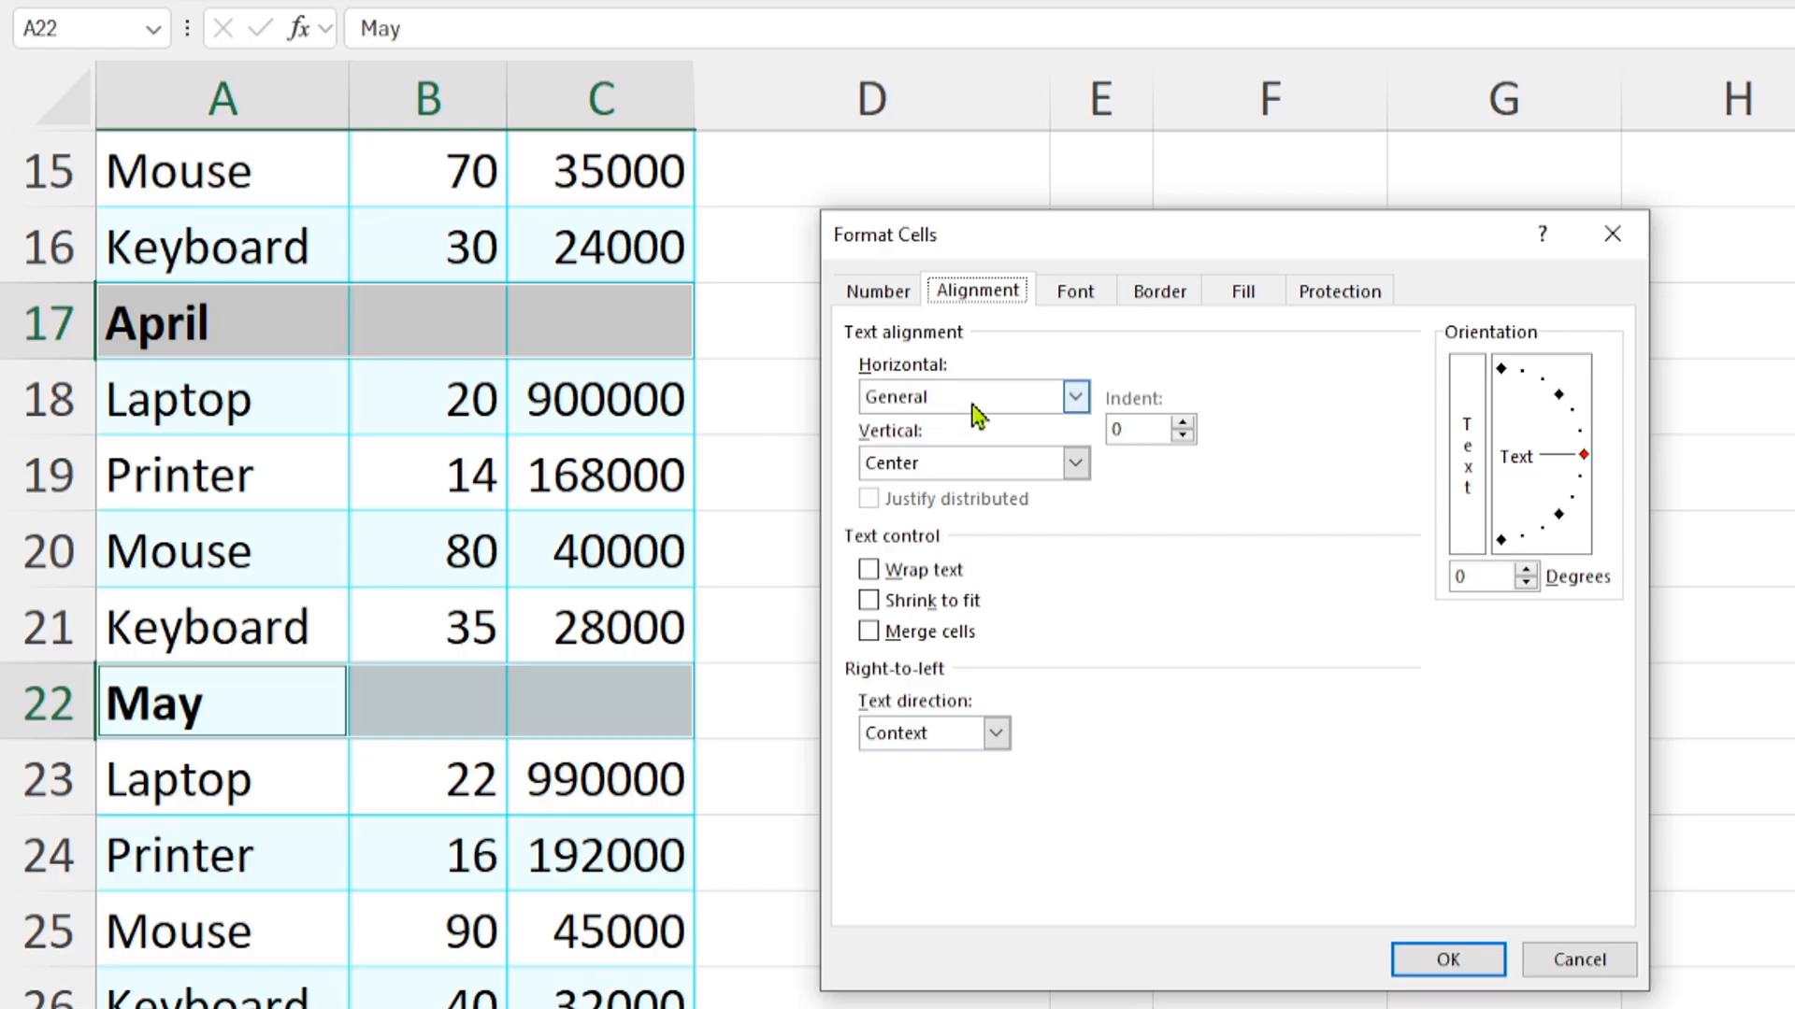
{"action": "left_click", "coordinate": [1073, 406]}
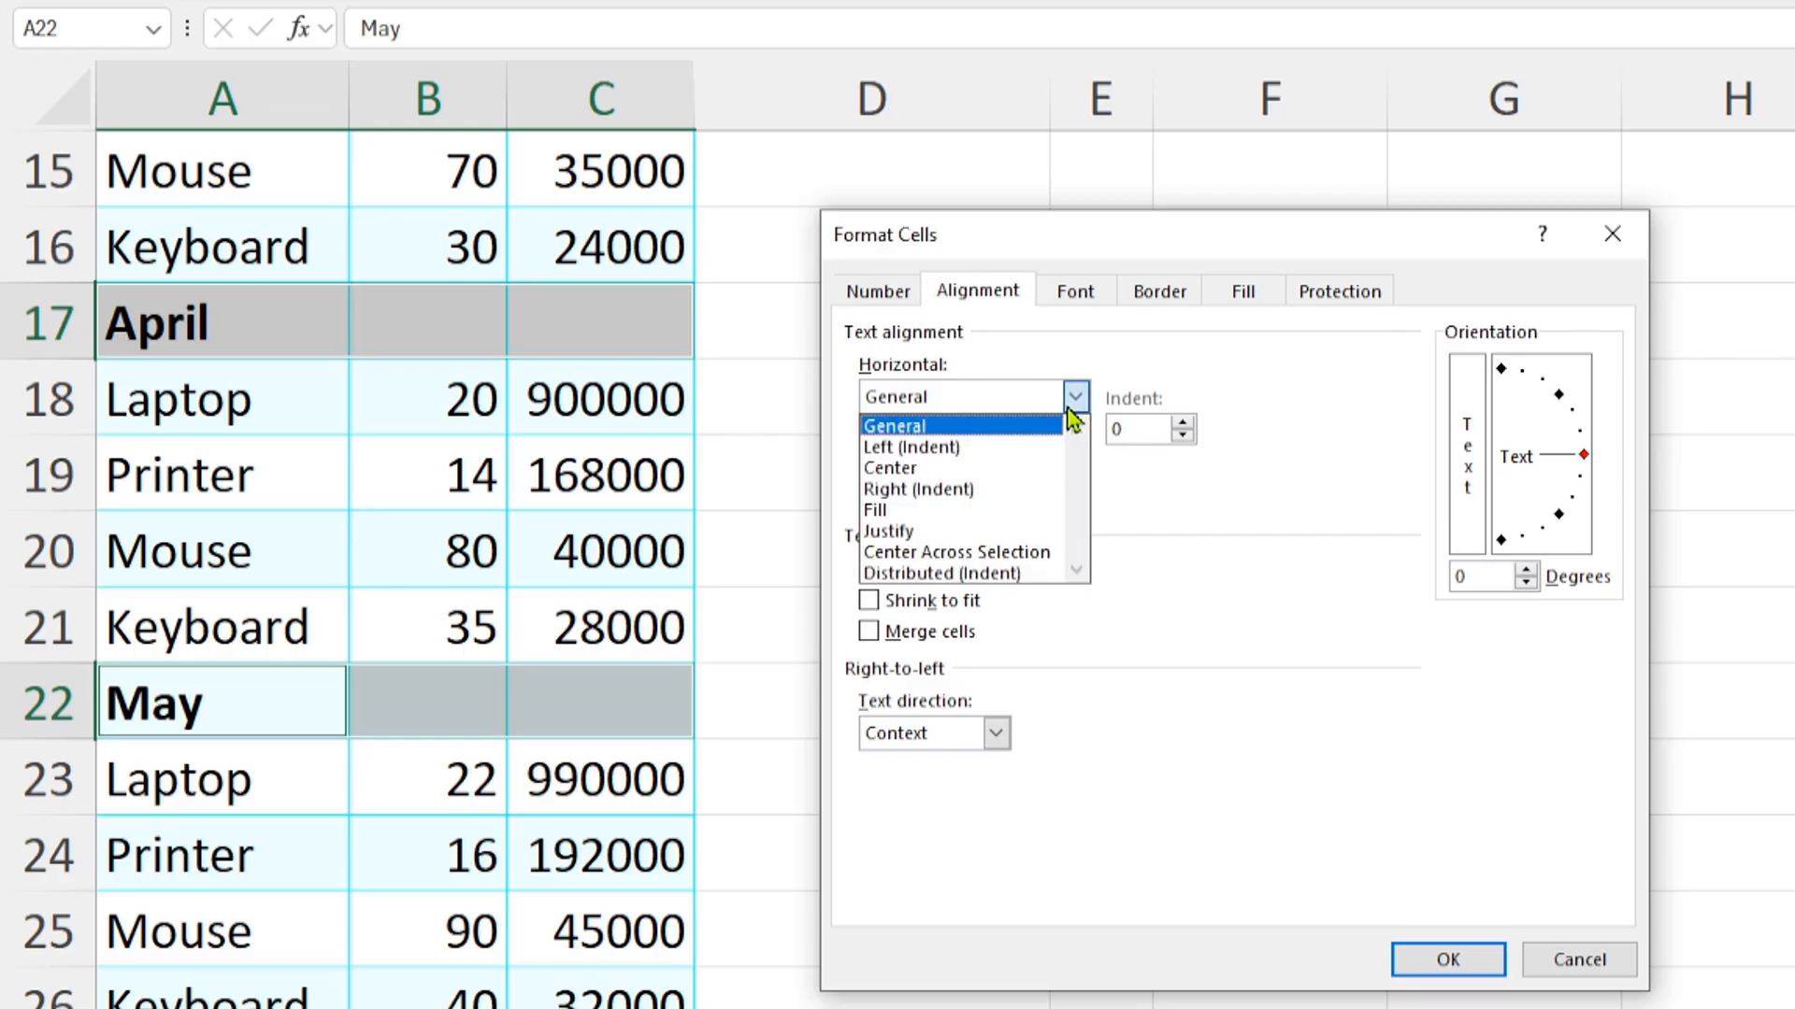
{"action": "left_click", "coordinate": [1040, 552]}
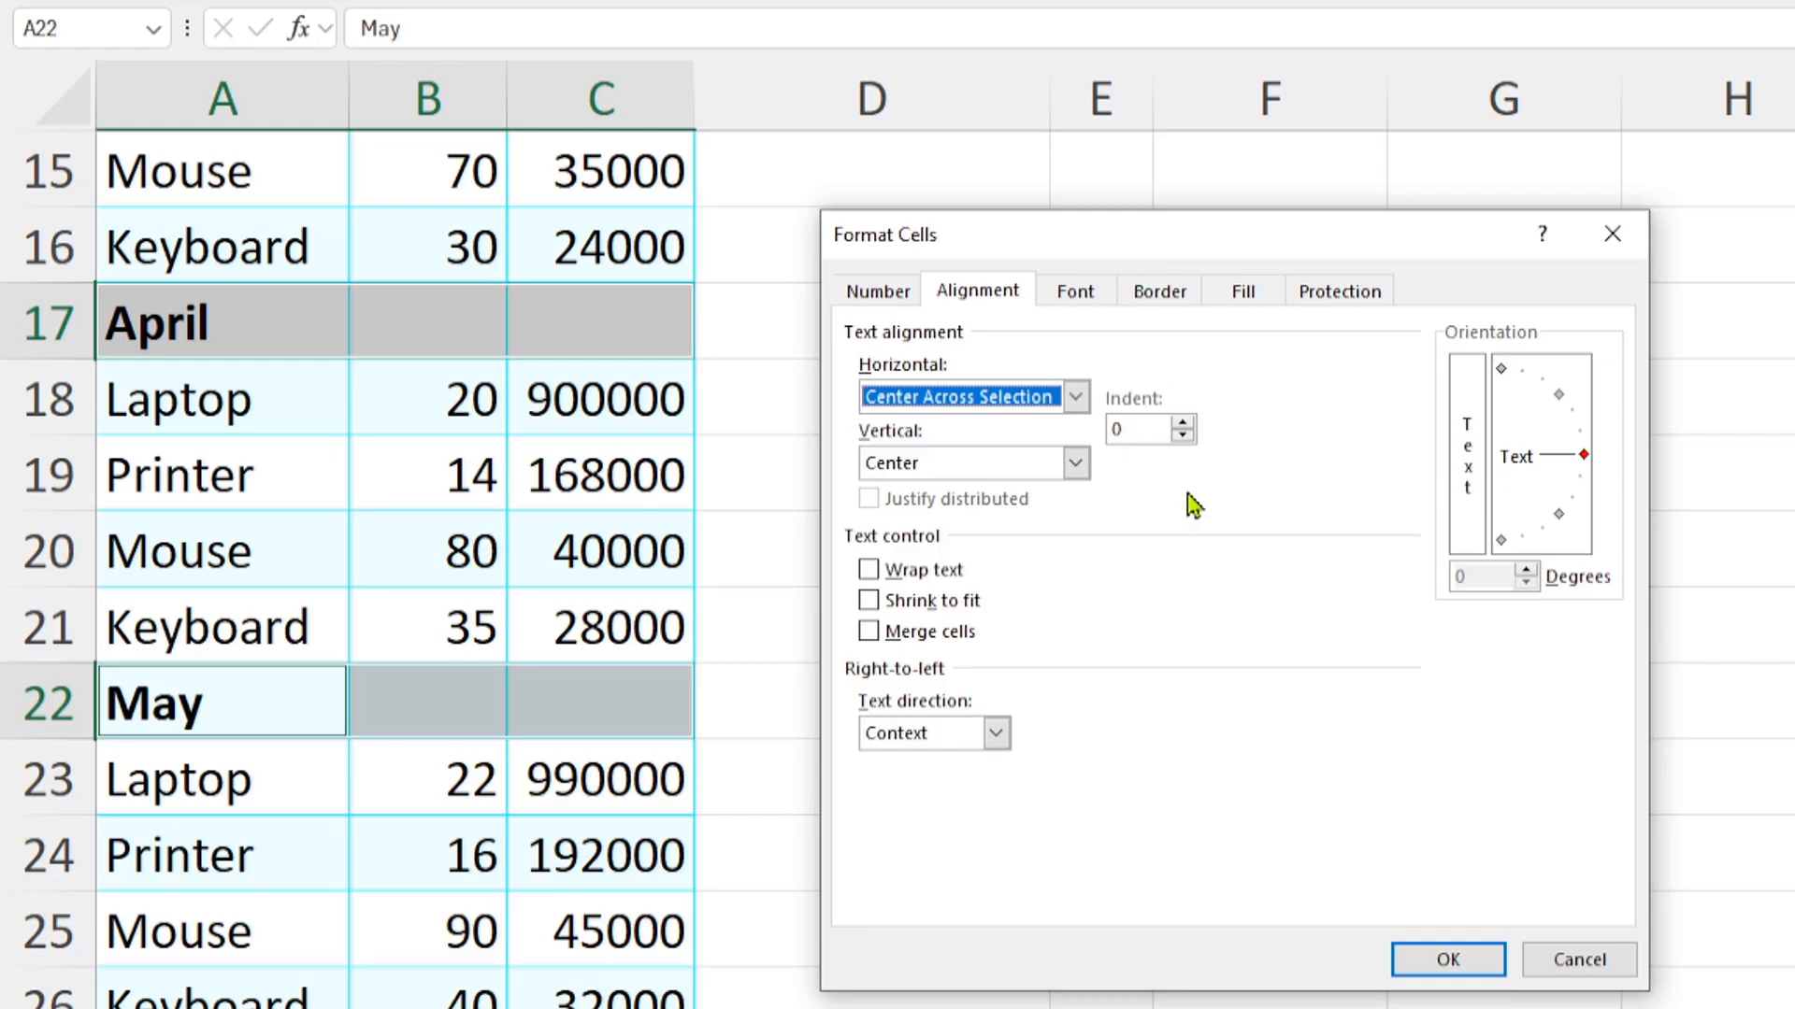
{"action": "left_click", "coordinate": [1454, 966]}
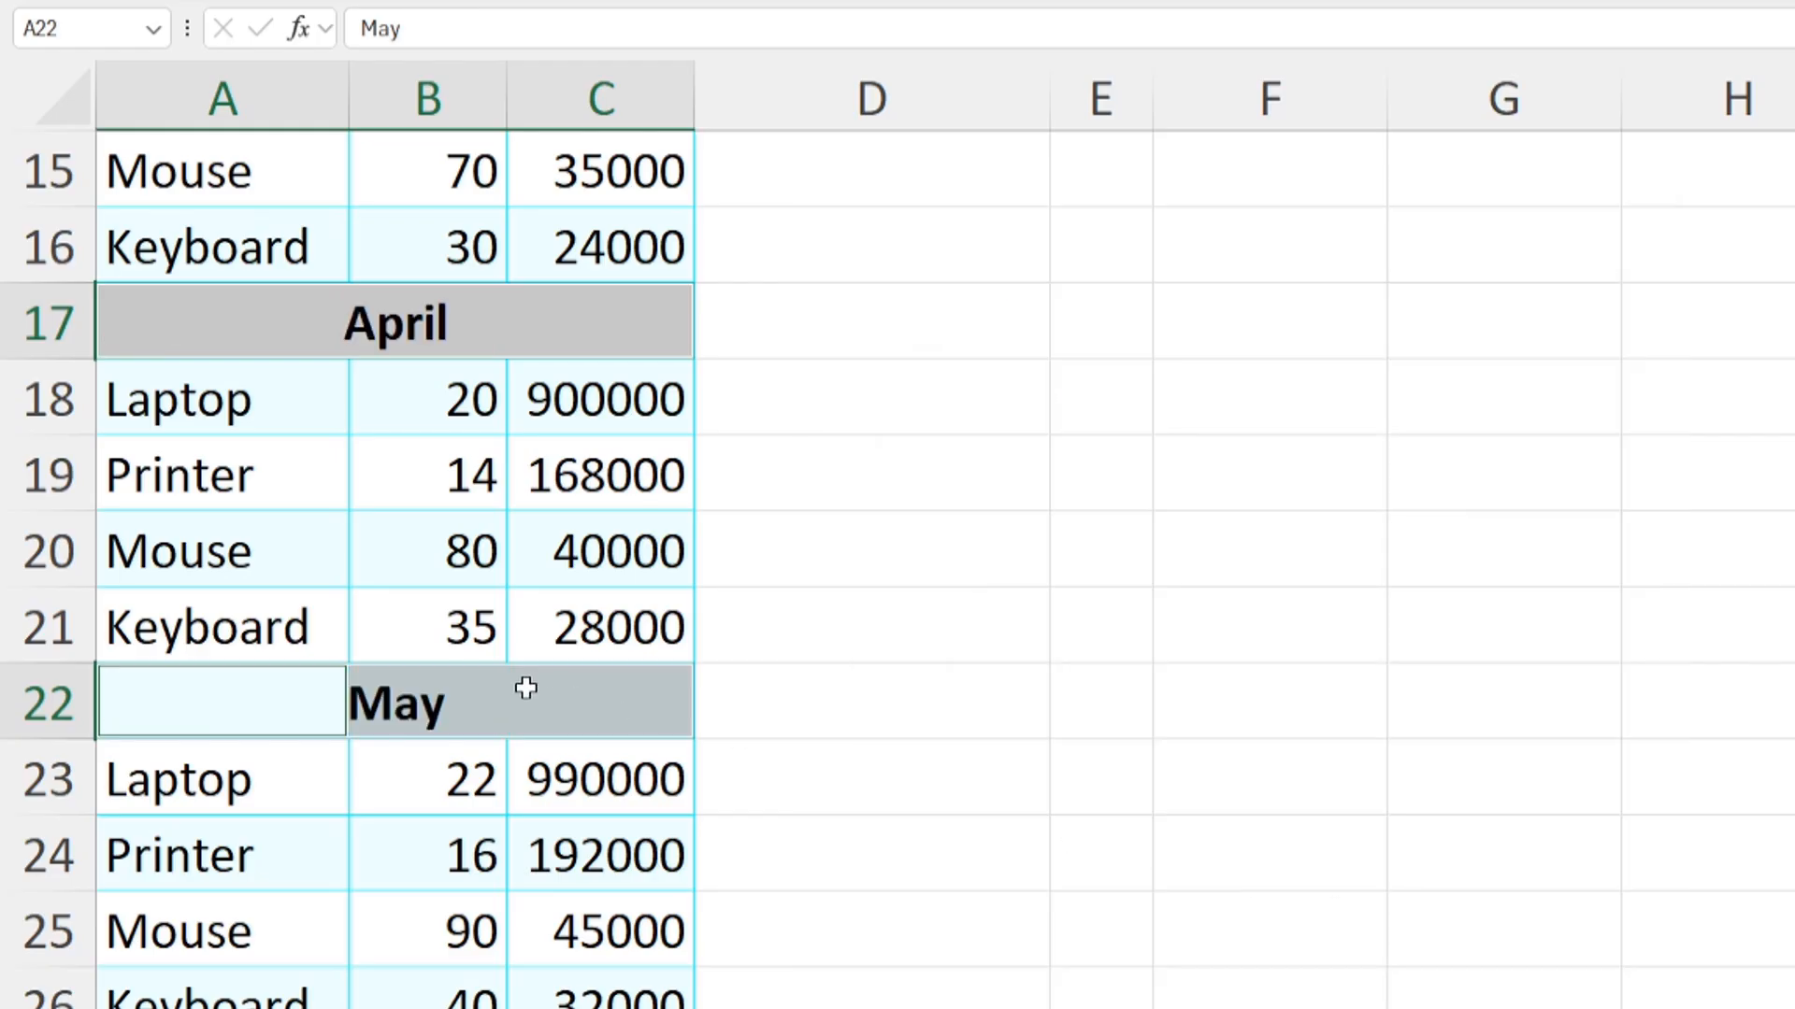
- Select the Sales cells from January down into March to check column selection across the centered headings
{"action": "scroll", "coordinate": [526, 688], "scroll_direction": "up", "scroll_amount": 1}
{"action": "scroll", "coordinate": [526, 688], "scroll_direction": "up", "scroll_amount": 4}
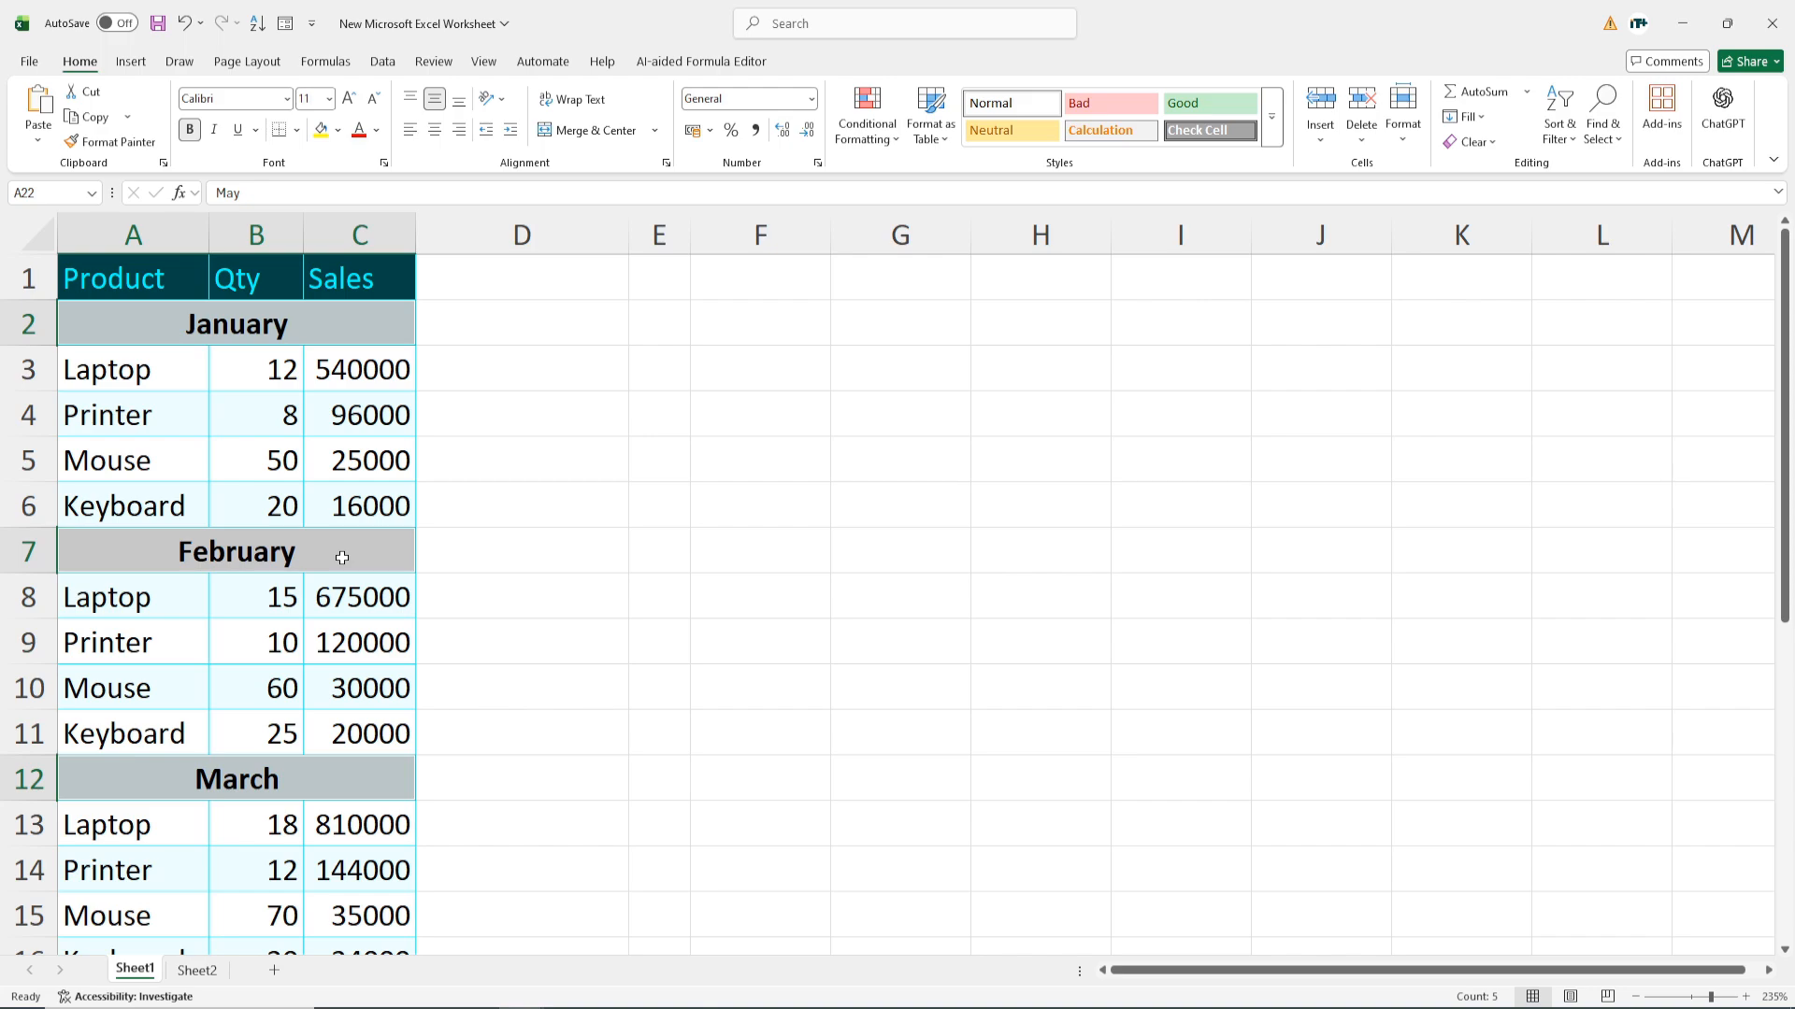
{"action": "left_click", "coordinate": [469, 489]}
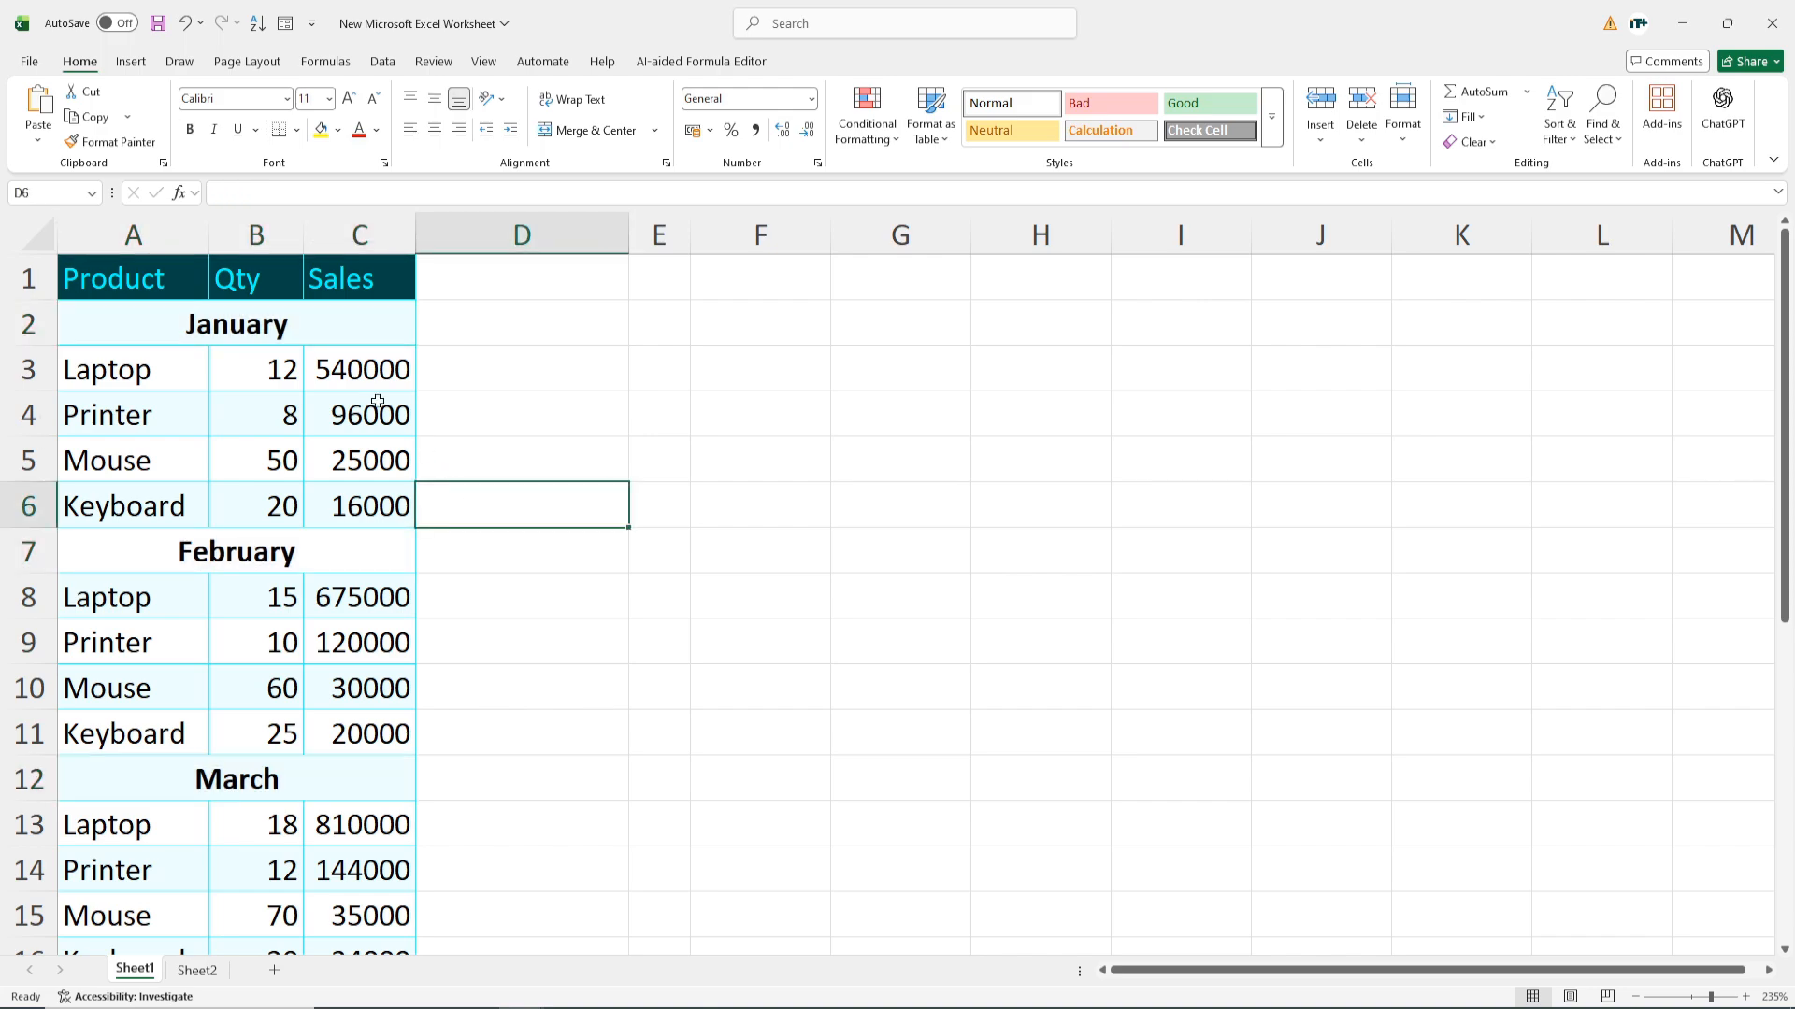
{"action": "left_click_drag", "start_coordinate": [357, 348], "coordinate": [324, 876]}
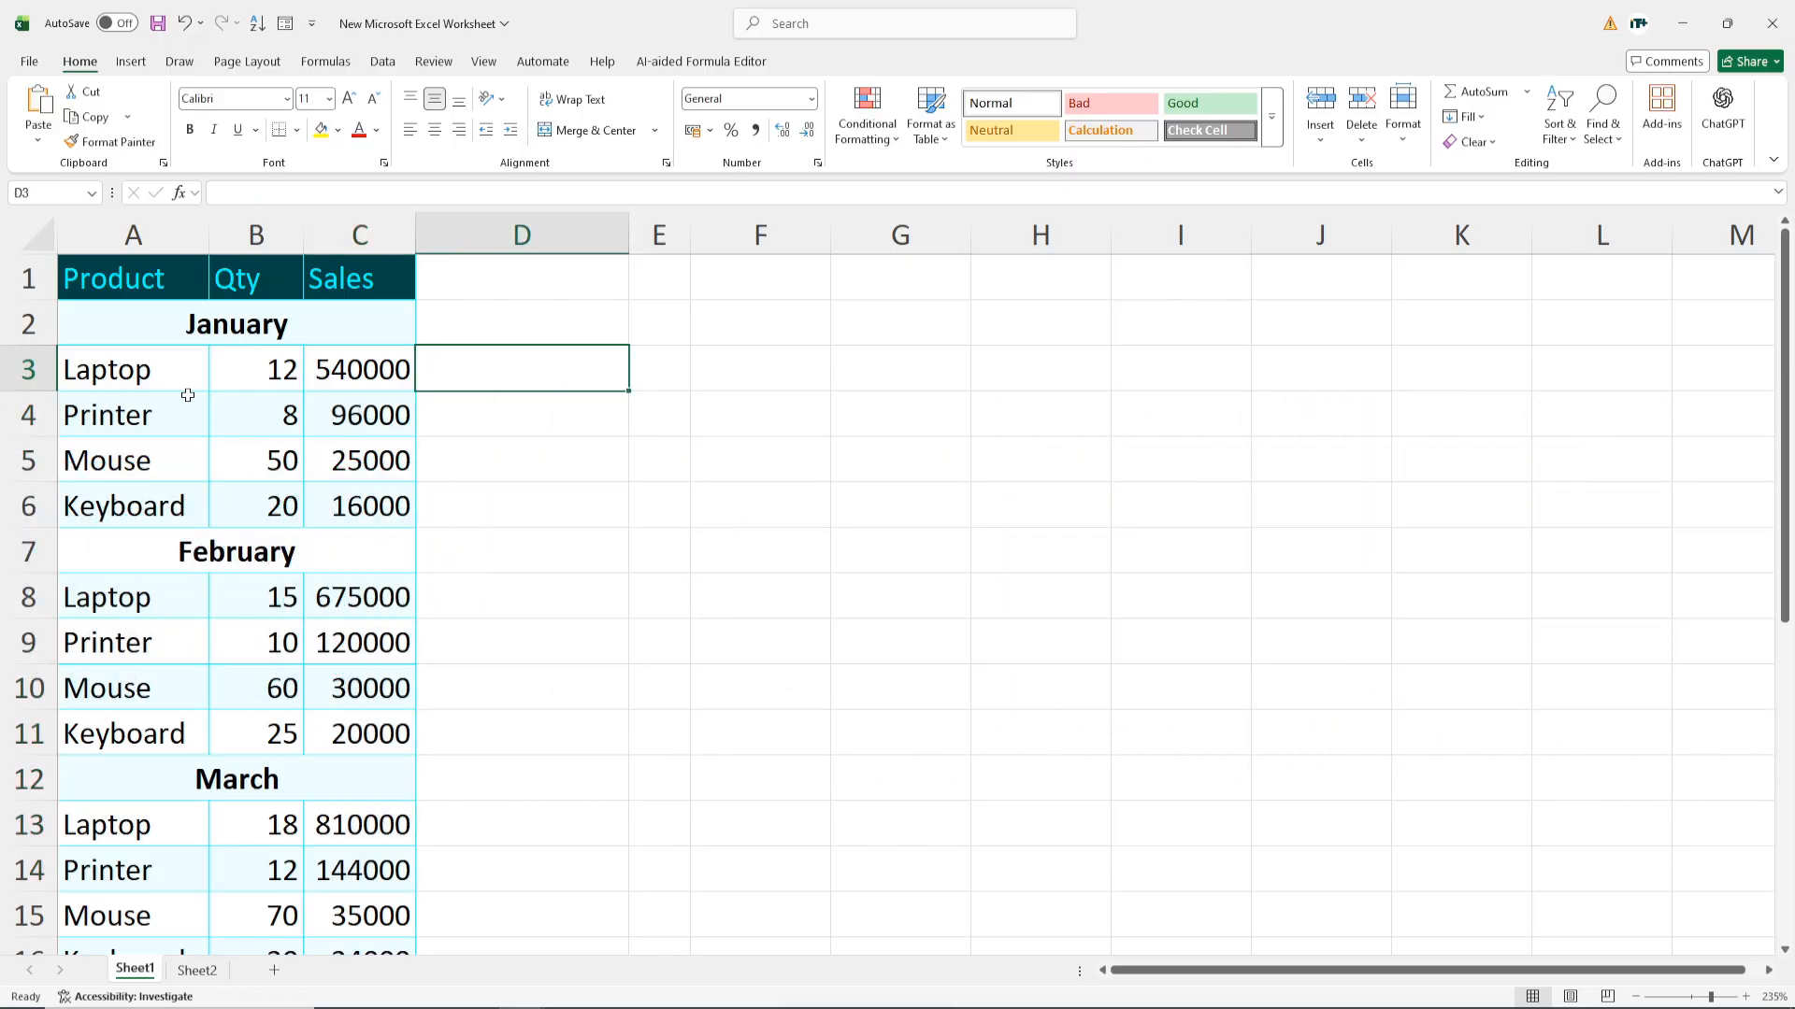
- Select the January Laptop row and look through the monthly product rows down to May
{"action": "left_click_drag", "start_coordinate": [108, 383], "coordinate": [346, 381]}
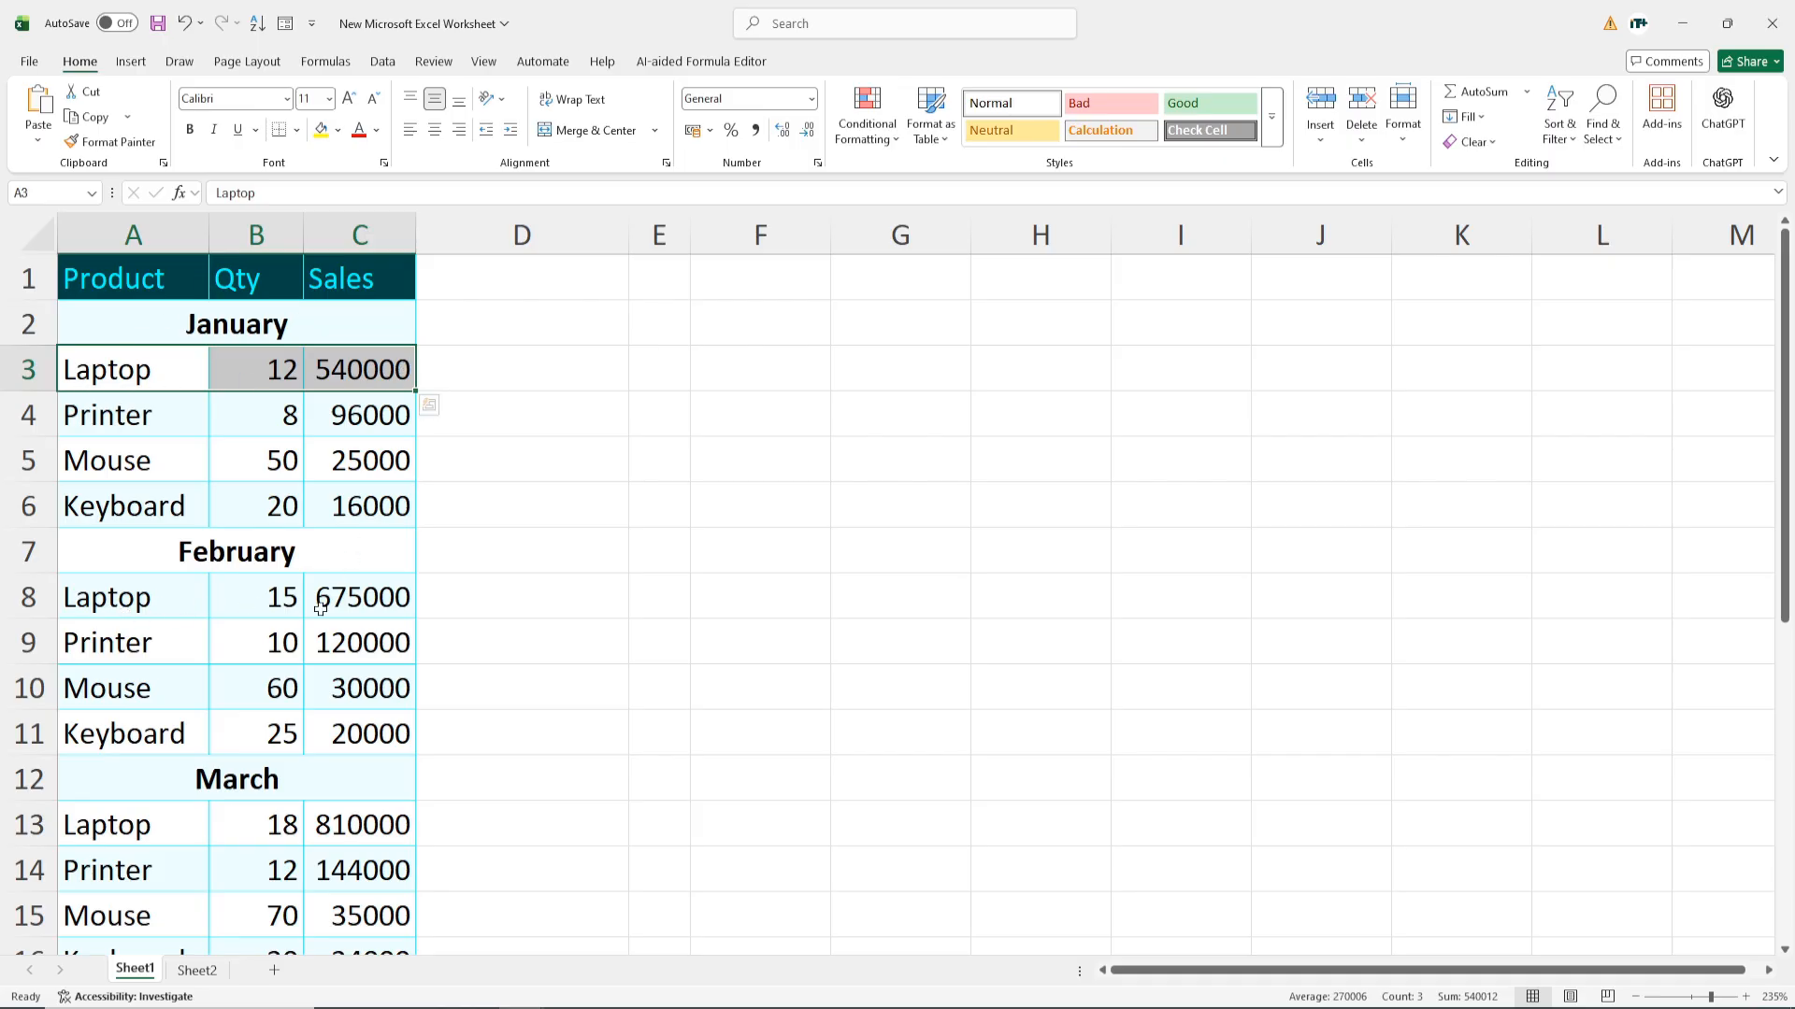
{"action": "scroll", "coordinate": [240, 801], "scroll_direction": "down", "scroll_amount": 1}
{"action": "scroll", "coordinate": [147, 718], "scroll_direction": "down", "scroll_amount": 2}
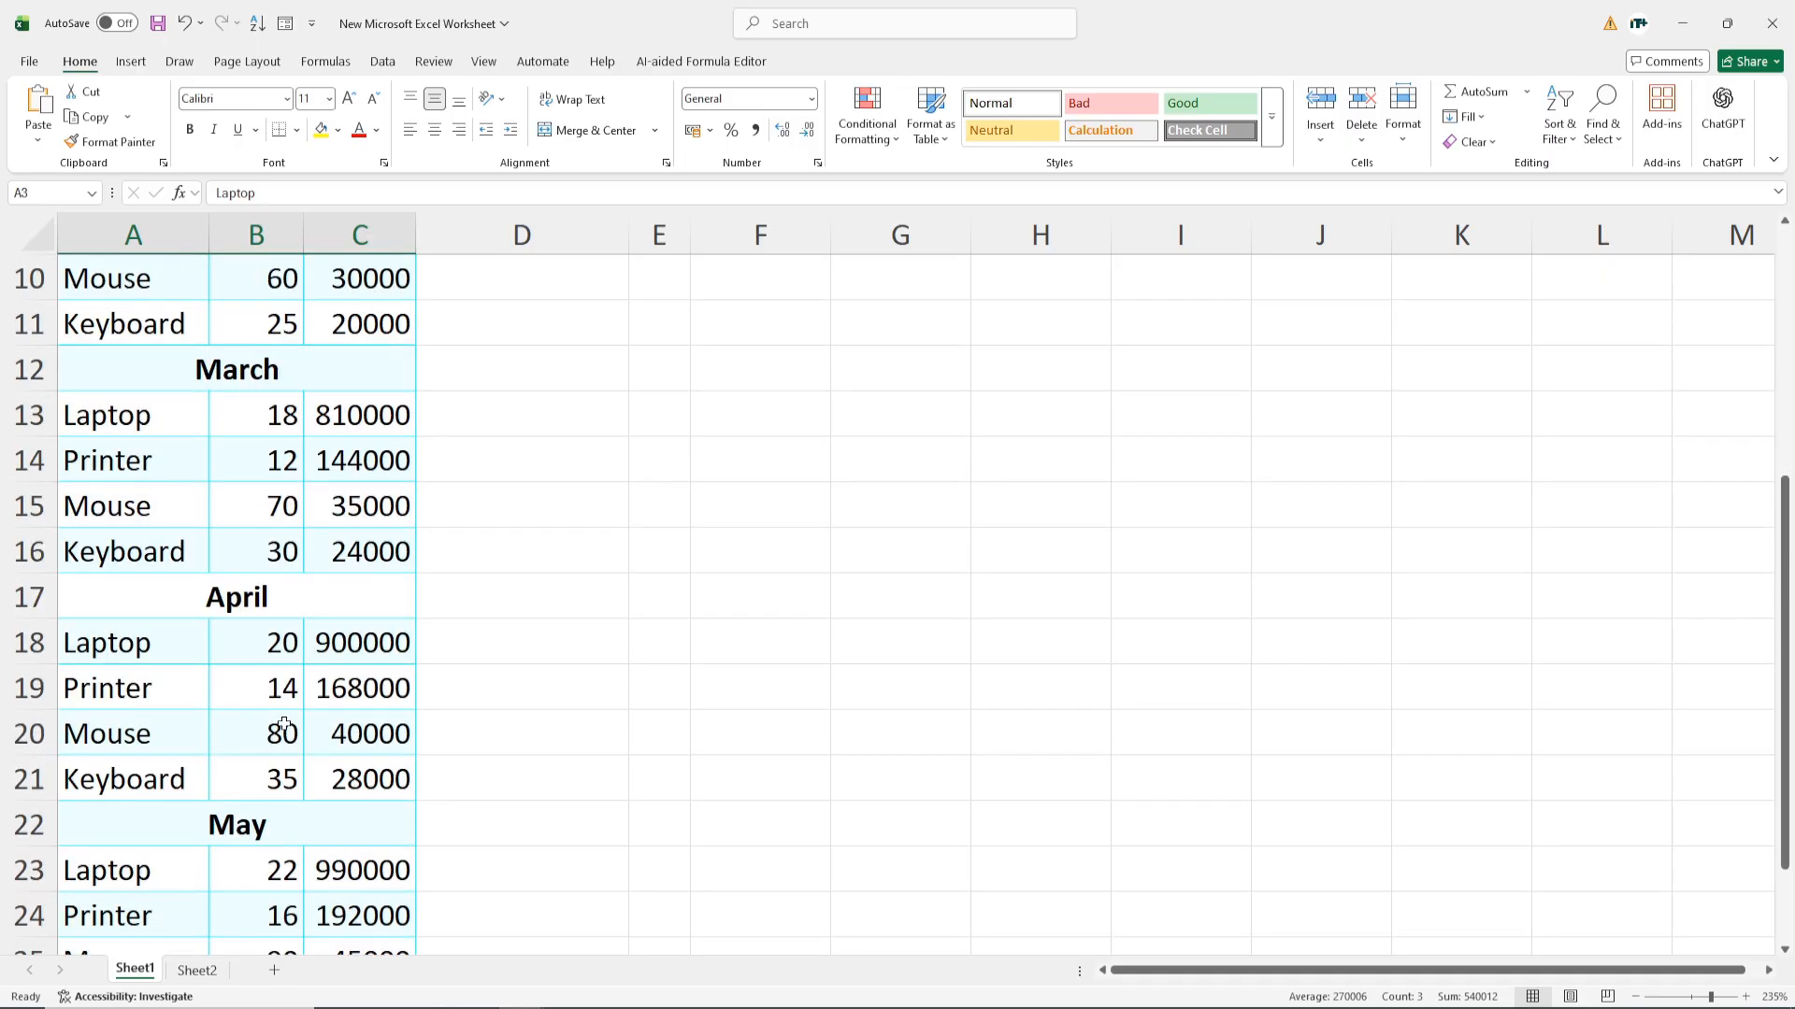
{"action": "scroll", "coordinate": [115, 626], "scroll_direction": "down", "scroll_amount": 2}
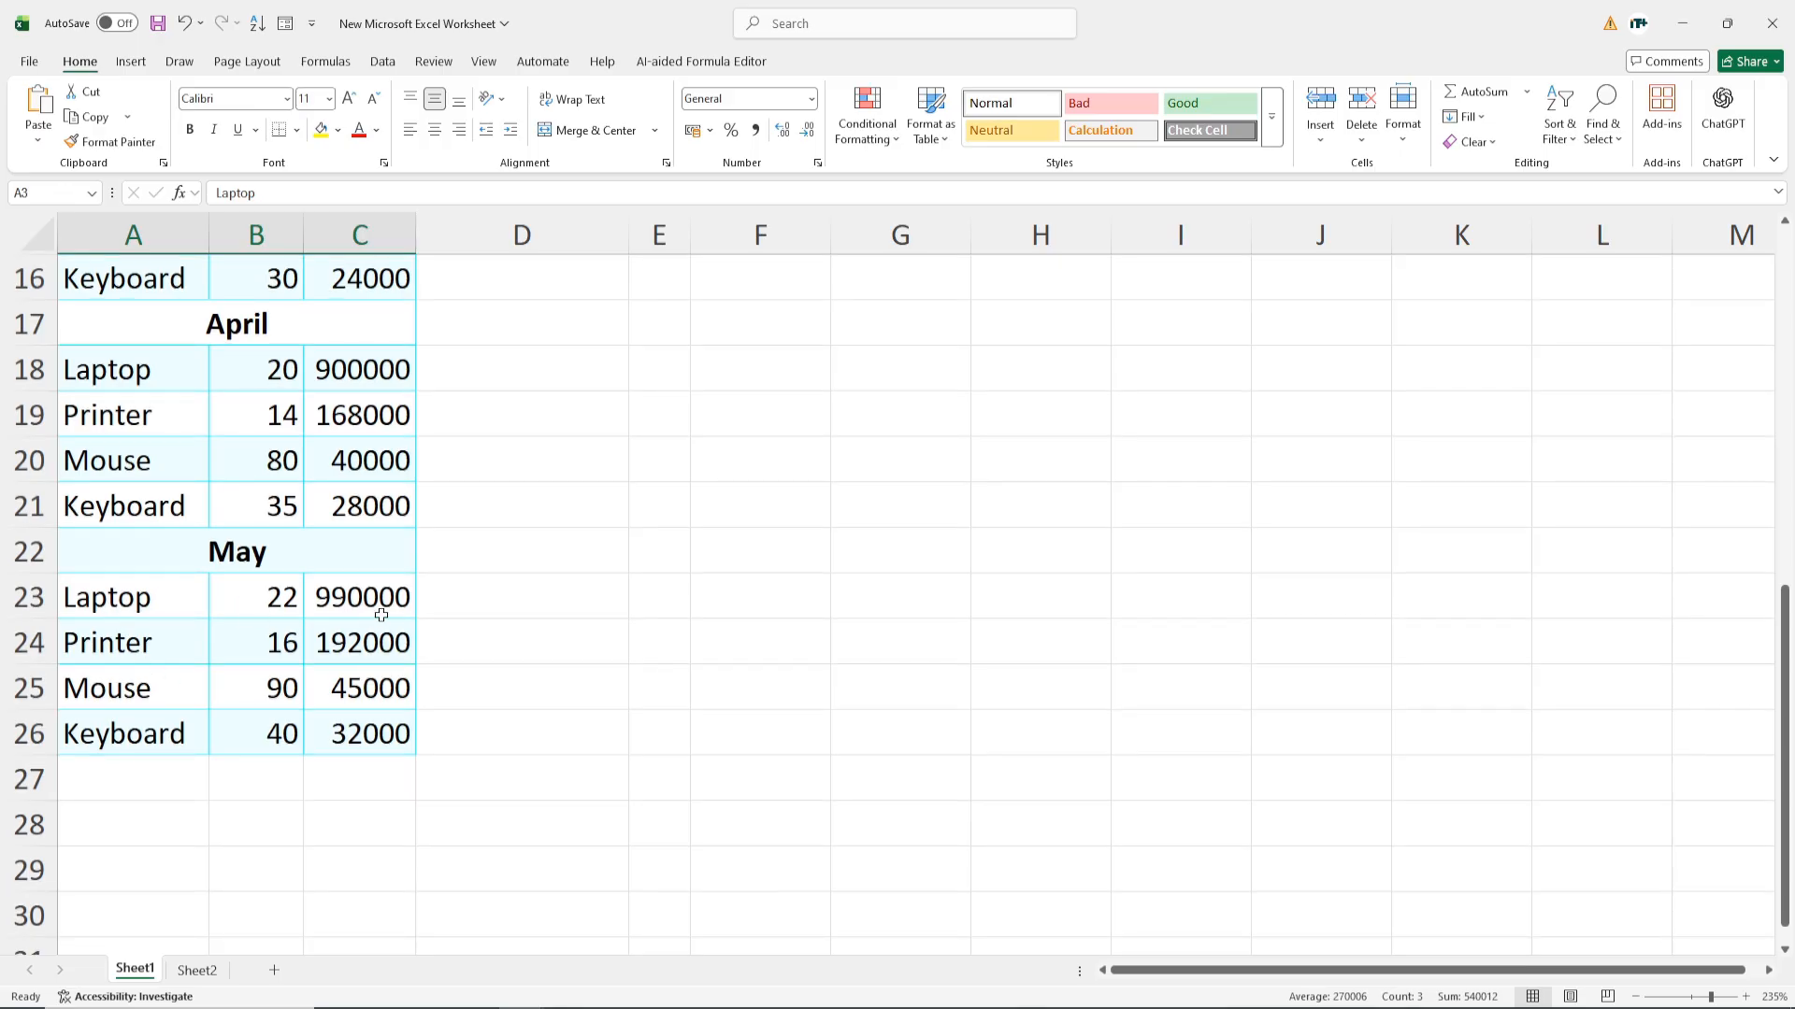
{"action": "scroll", "coordinate": [381, 615], "scroll_direction": "up", "scroll_amount": 5}
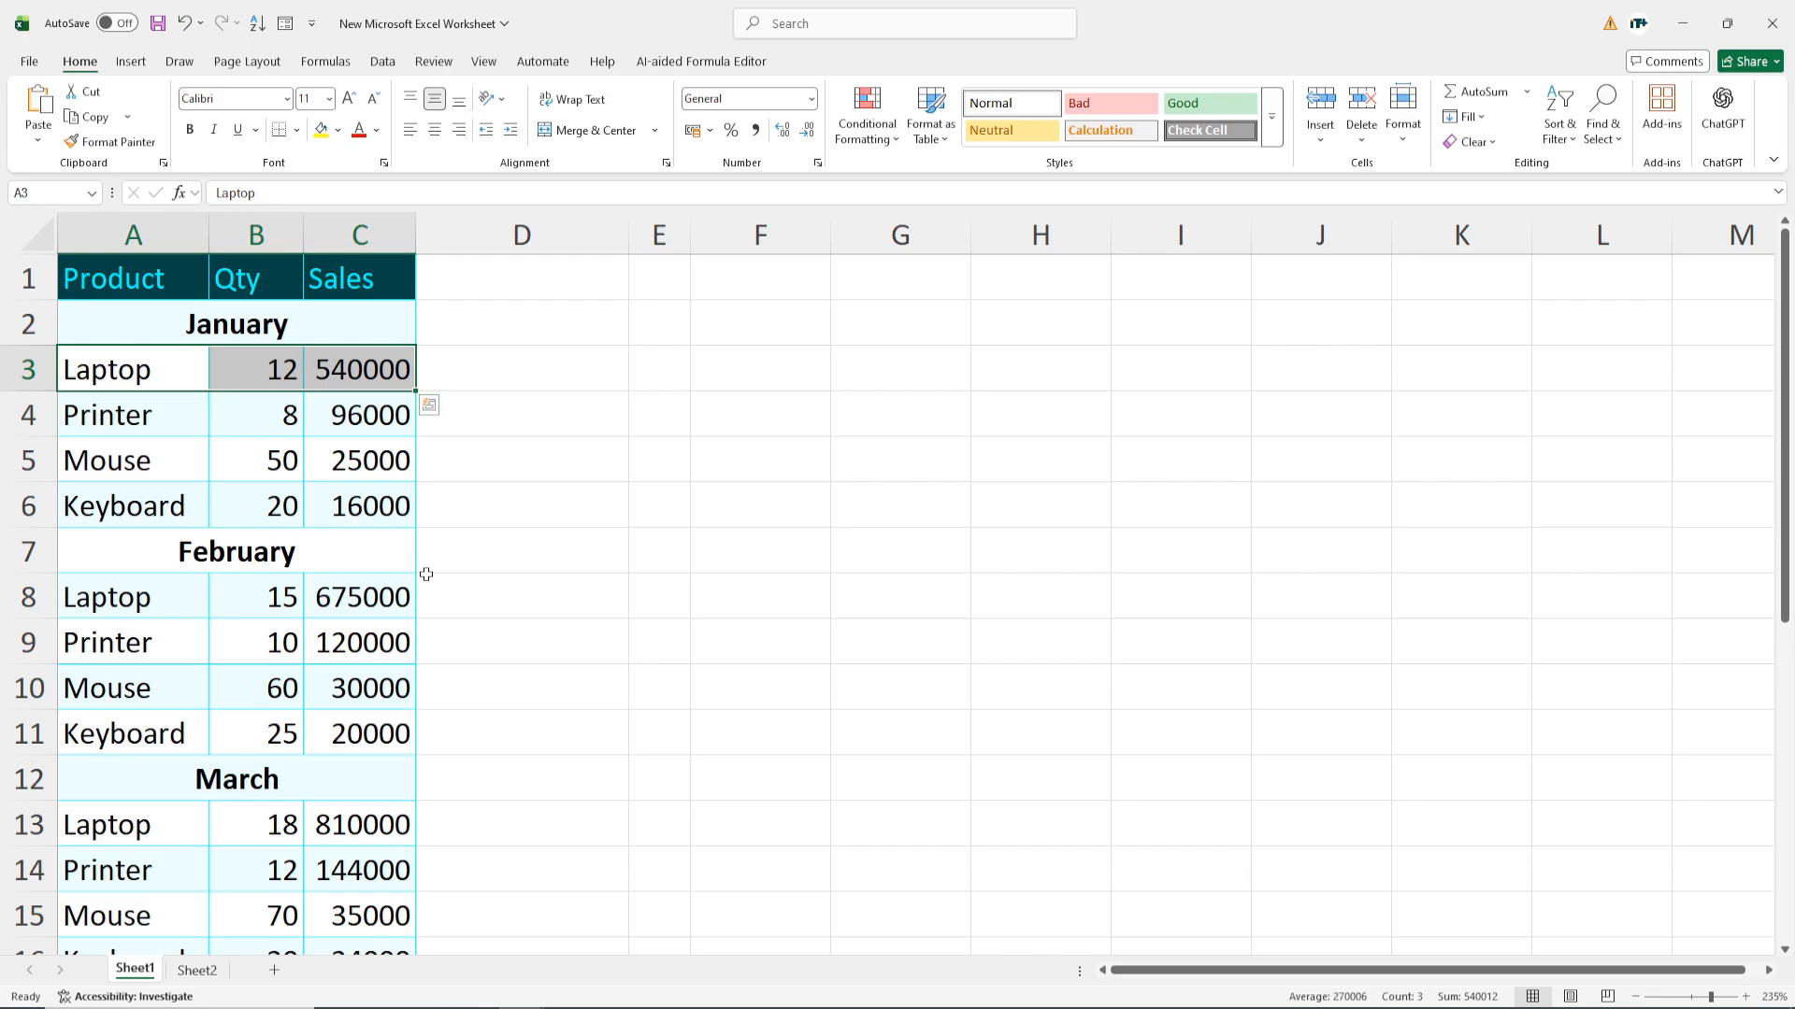
{"action": "left_click", "coordinate": [478, 501]}
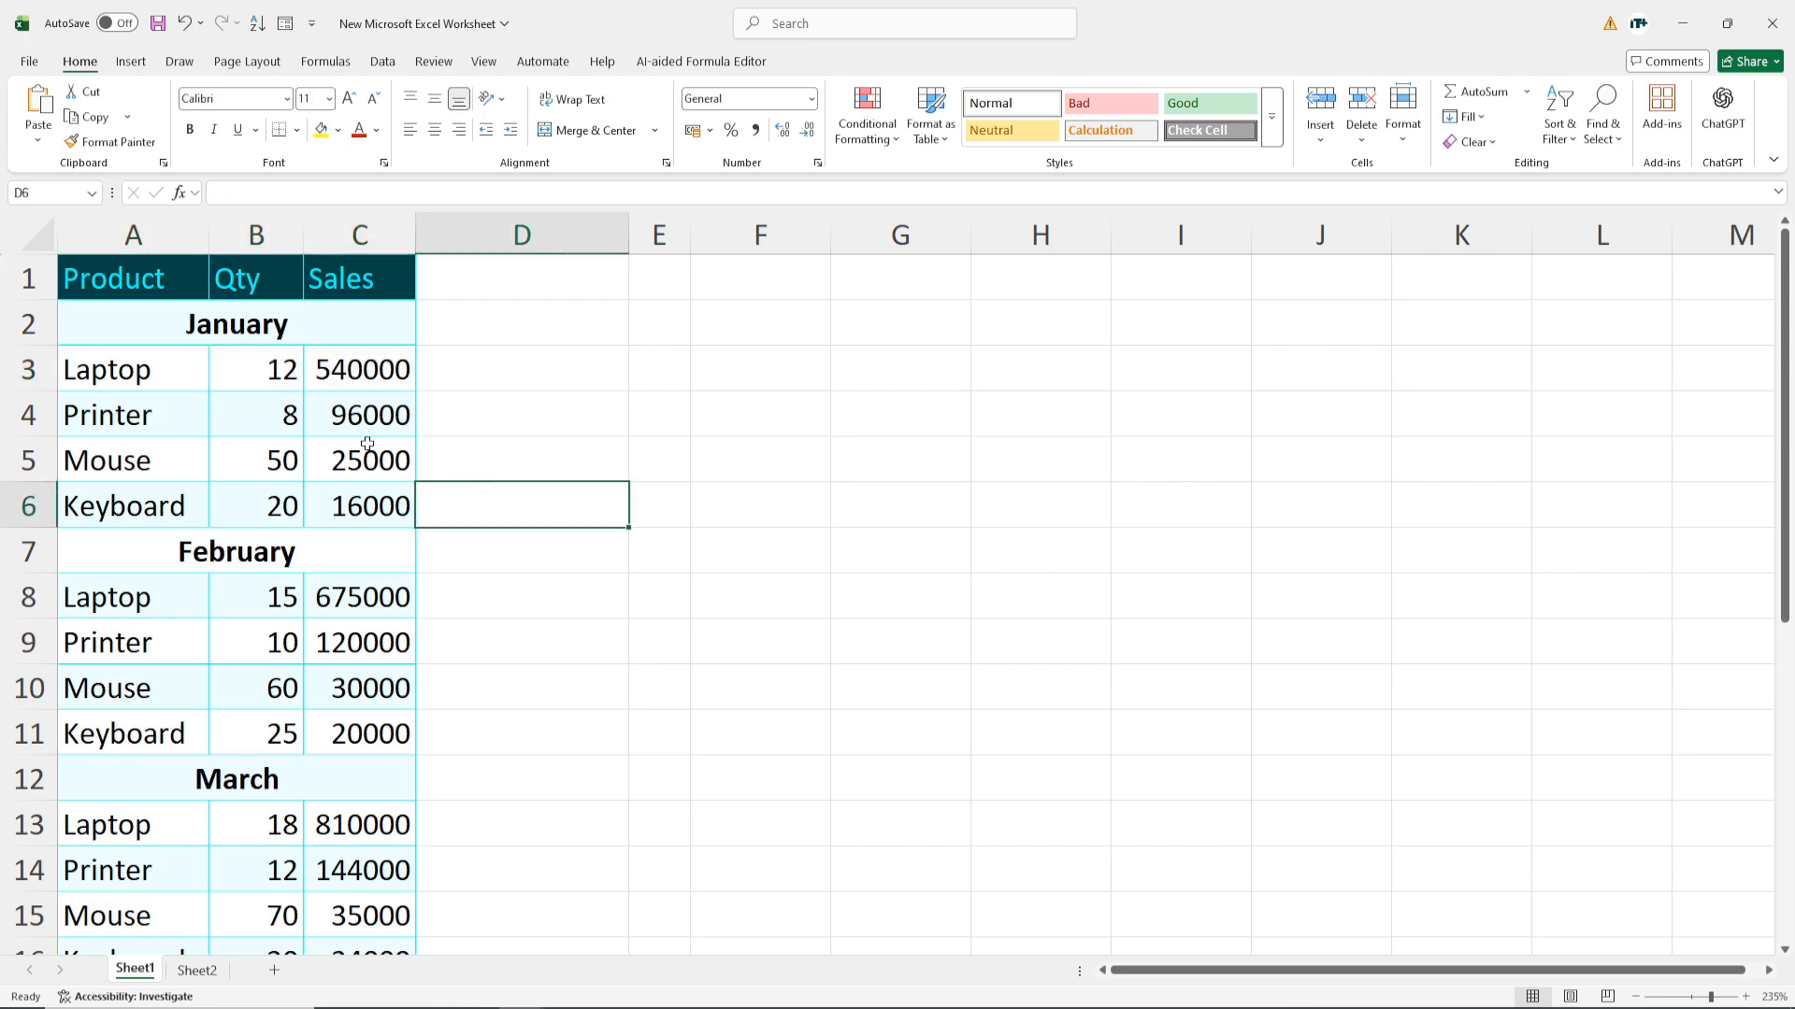
- Copy the January Laptop row to H3 and the February Laptop row to H4
{"action": "left_click_drag", "start_coordinate": [98, 372], "coordinate": [373, 372]}
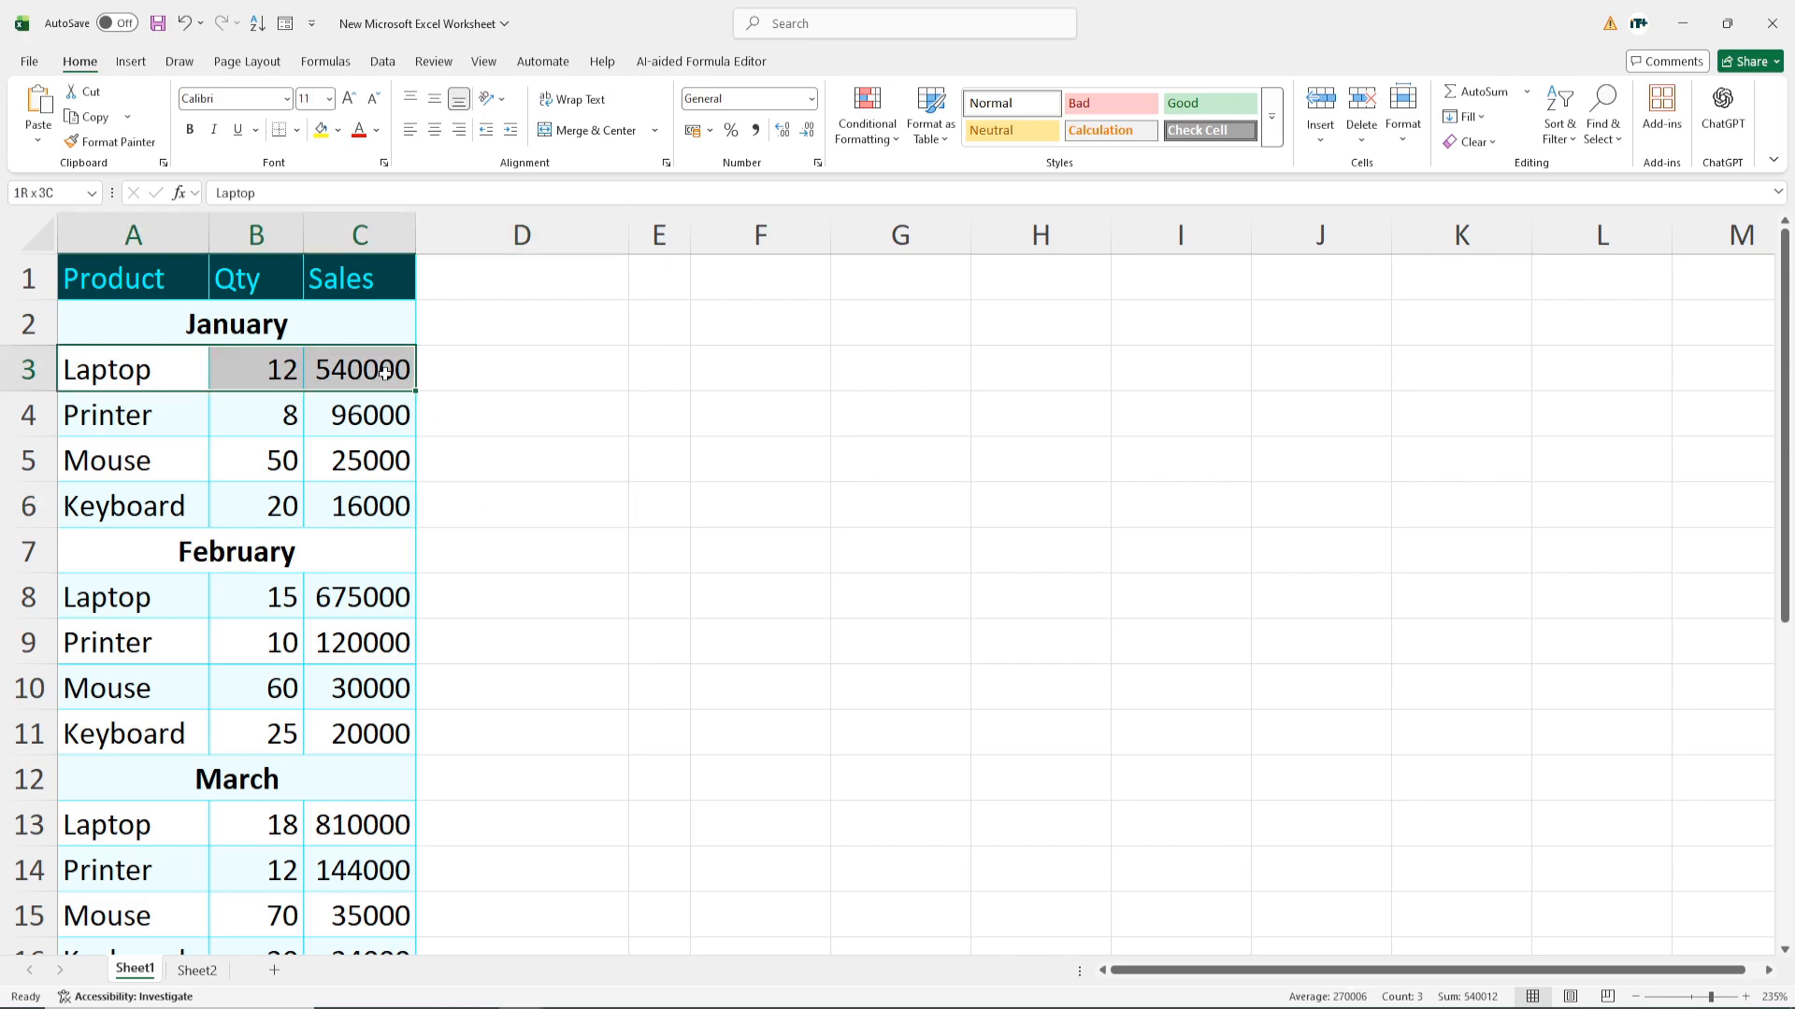
{"action": "left_click", "coordinate": [89, 116]}
{"action": "left_click", "coordinate": [1034, 358]}
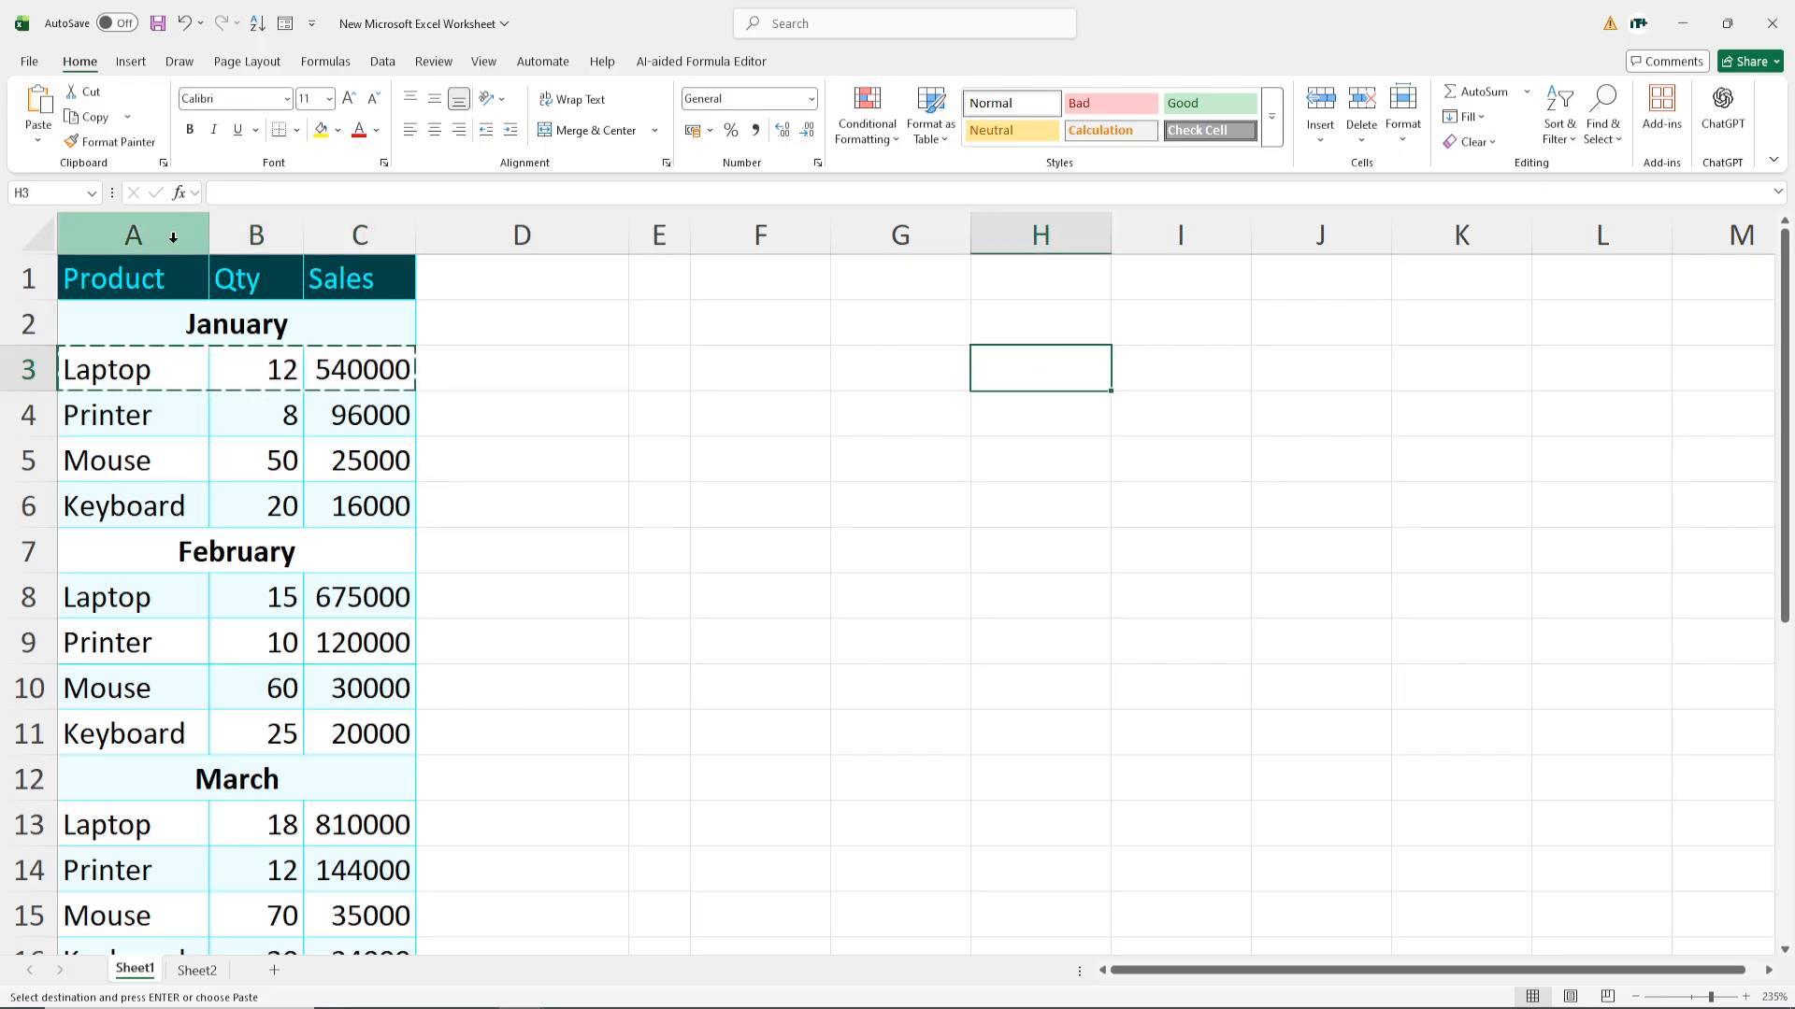
{"action": "left_click", "coordinate": [33, 106]}
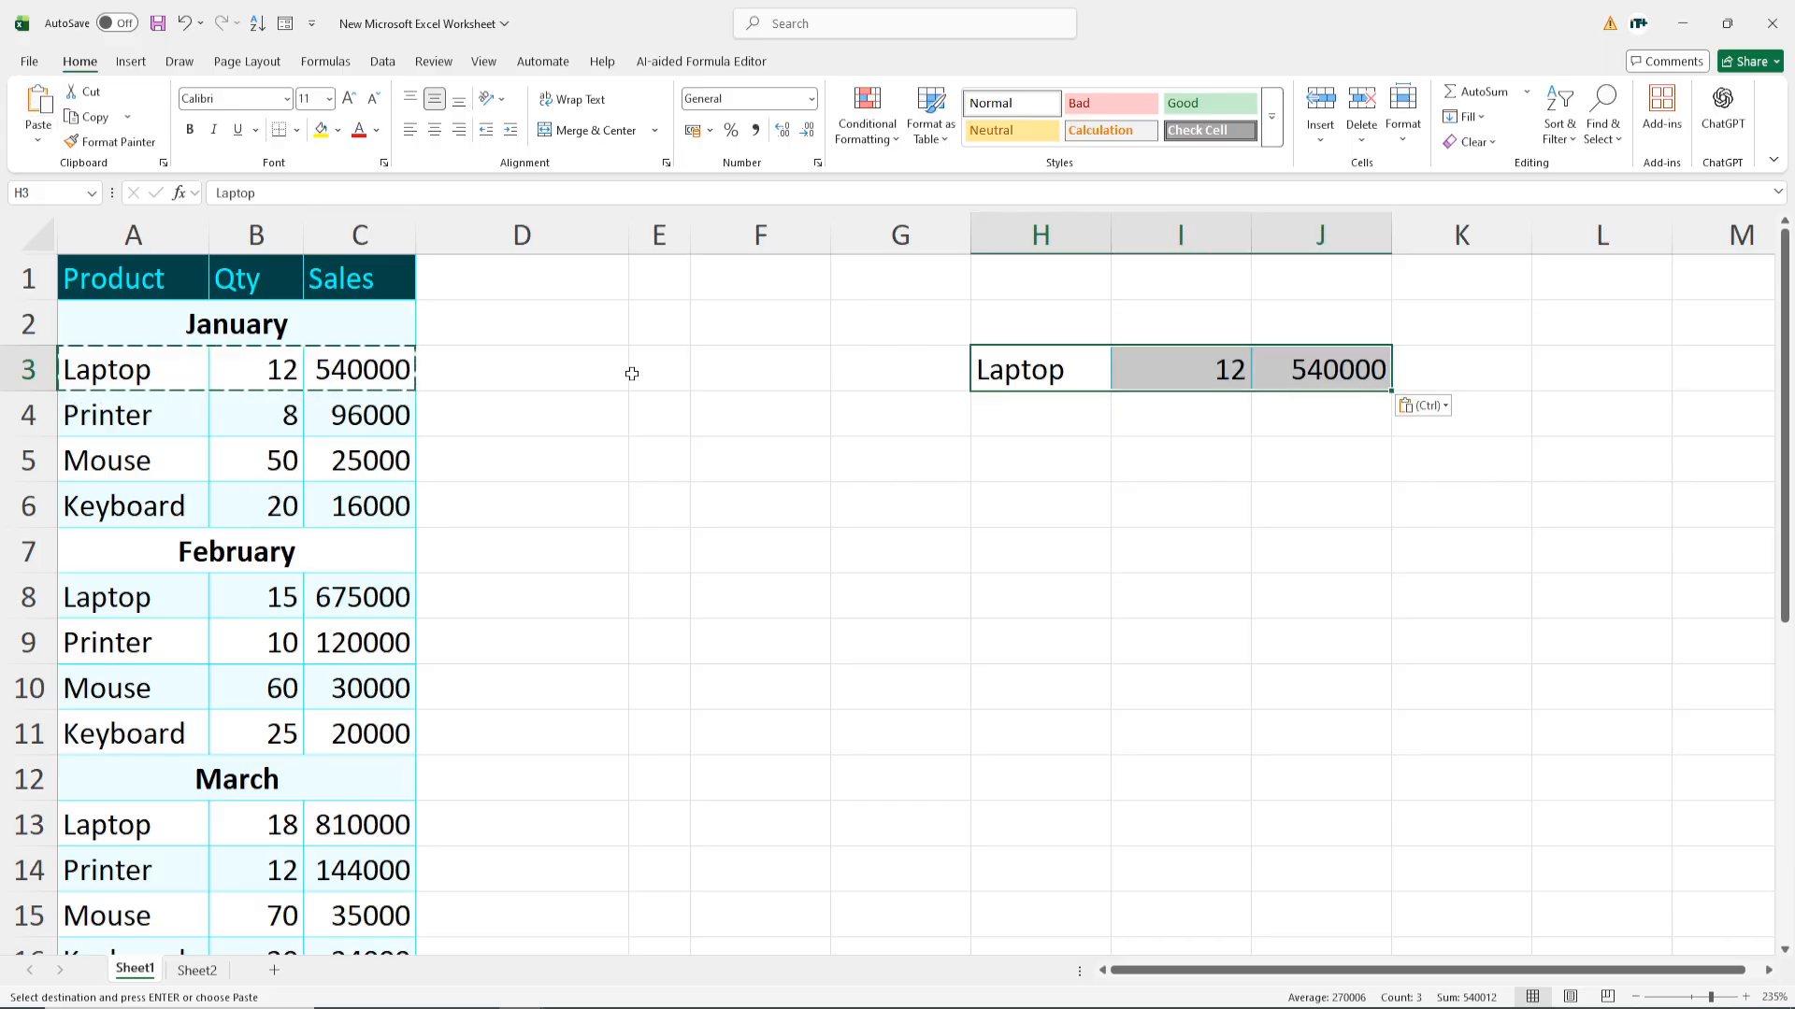
{"action": "left_click_drag", "start_coordinate": [127, 608], "coordinate": [359, 603]}
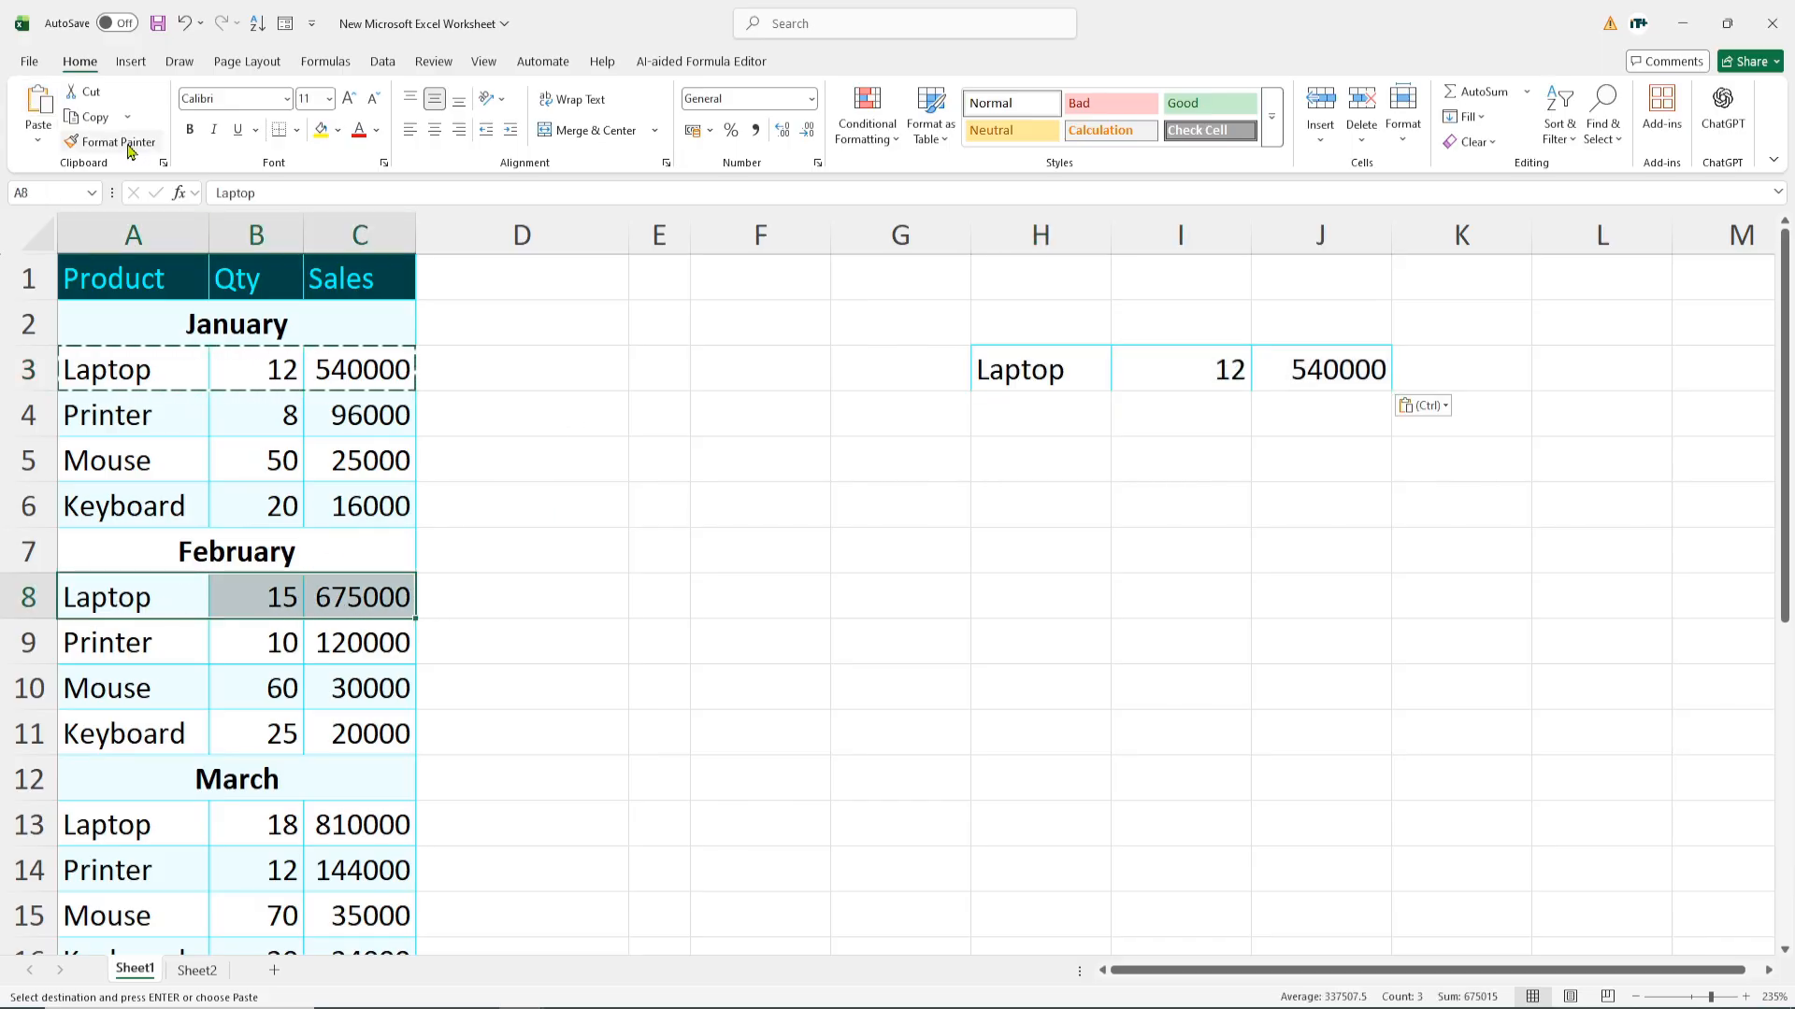
{"action": "left_click", "coordinate": [94, 117]}
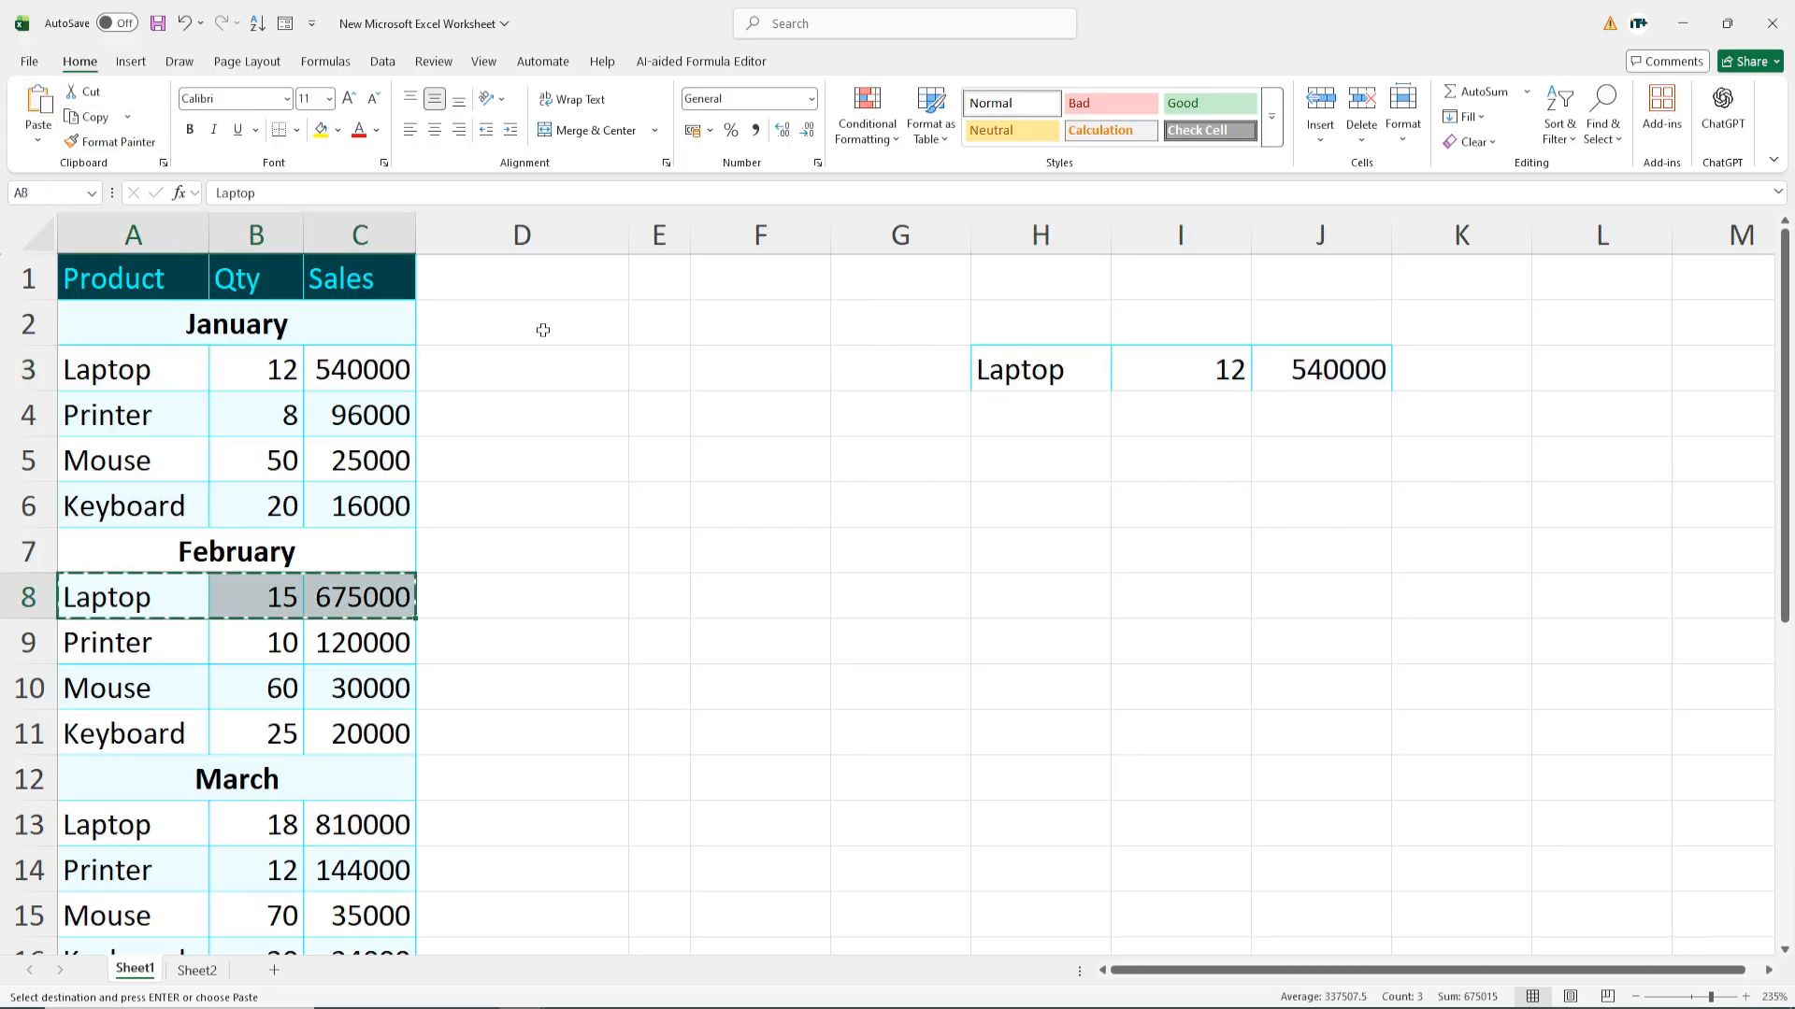
{"action": "left_click", "coordinate": [1037, 422]}
{"action": "left_click", "coordinate": [42, 124]}
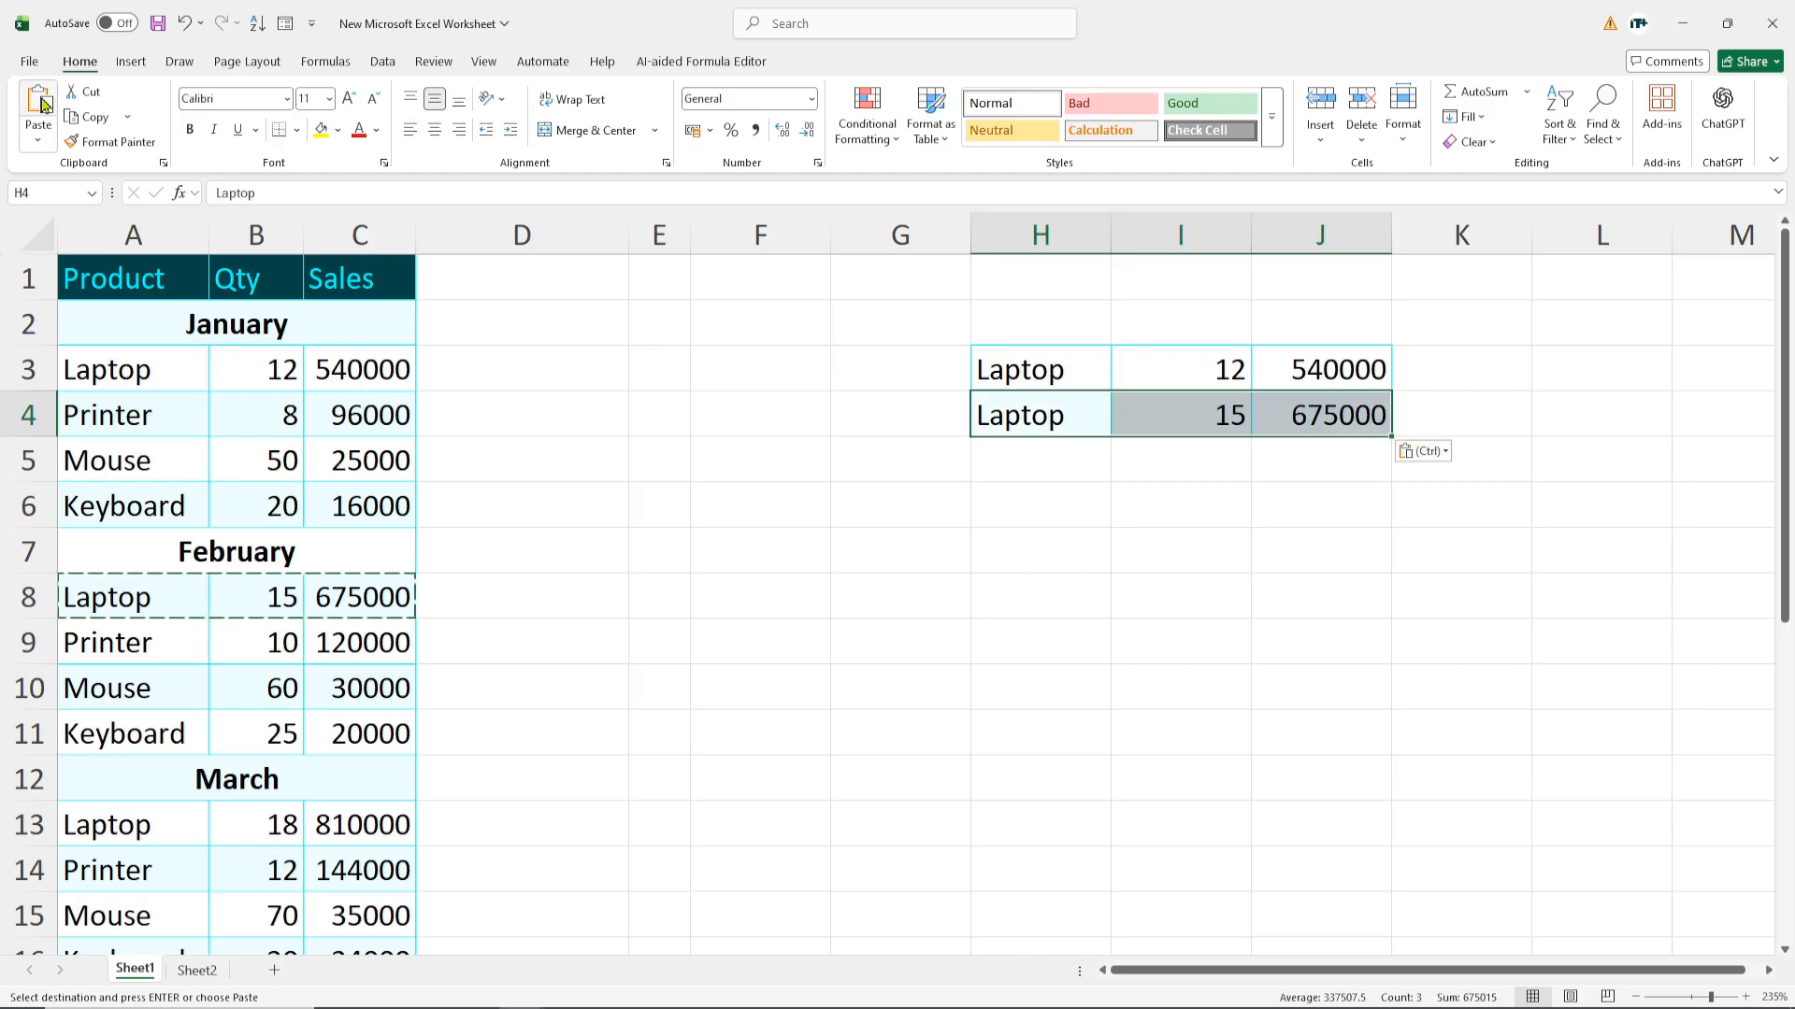
- Clear the contents of the two pasted Laptop rows in H3:J4
{"action": "left_click_drag", "start_coordinate": [1023, 374], "coordinate": [1331, 423]}
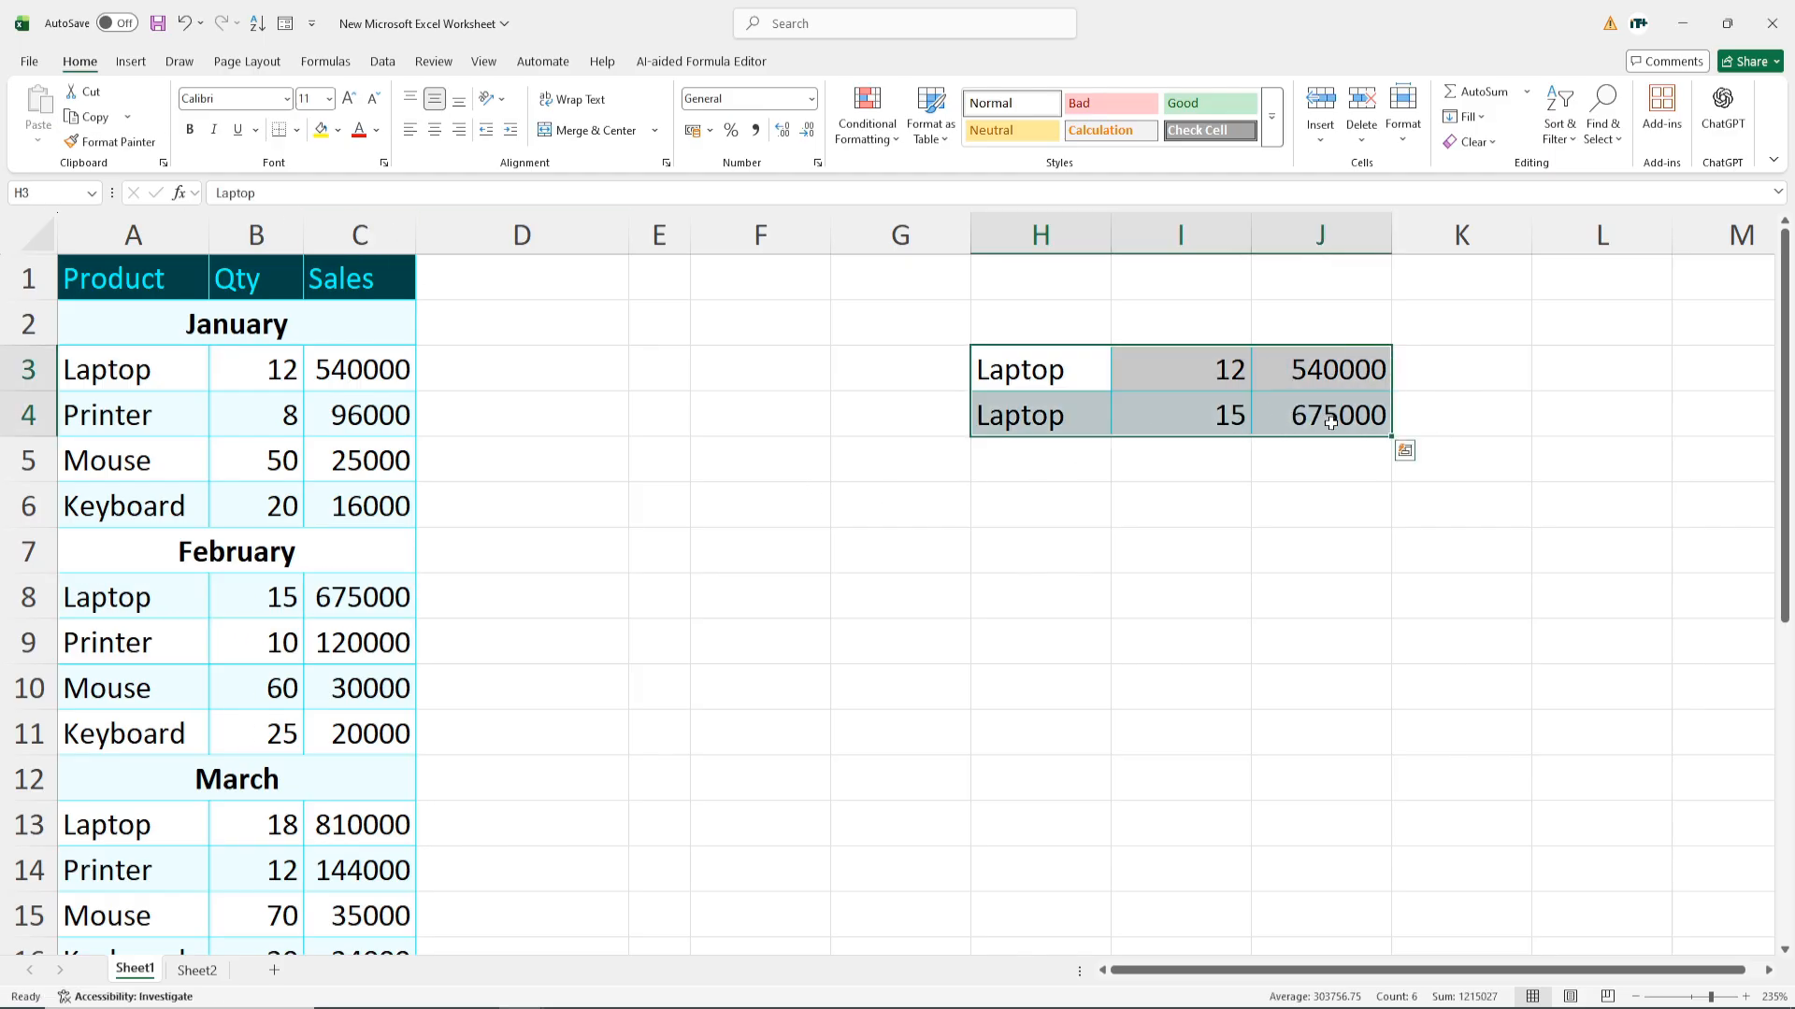
{"action": "key", "text": "Delete"}
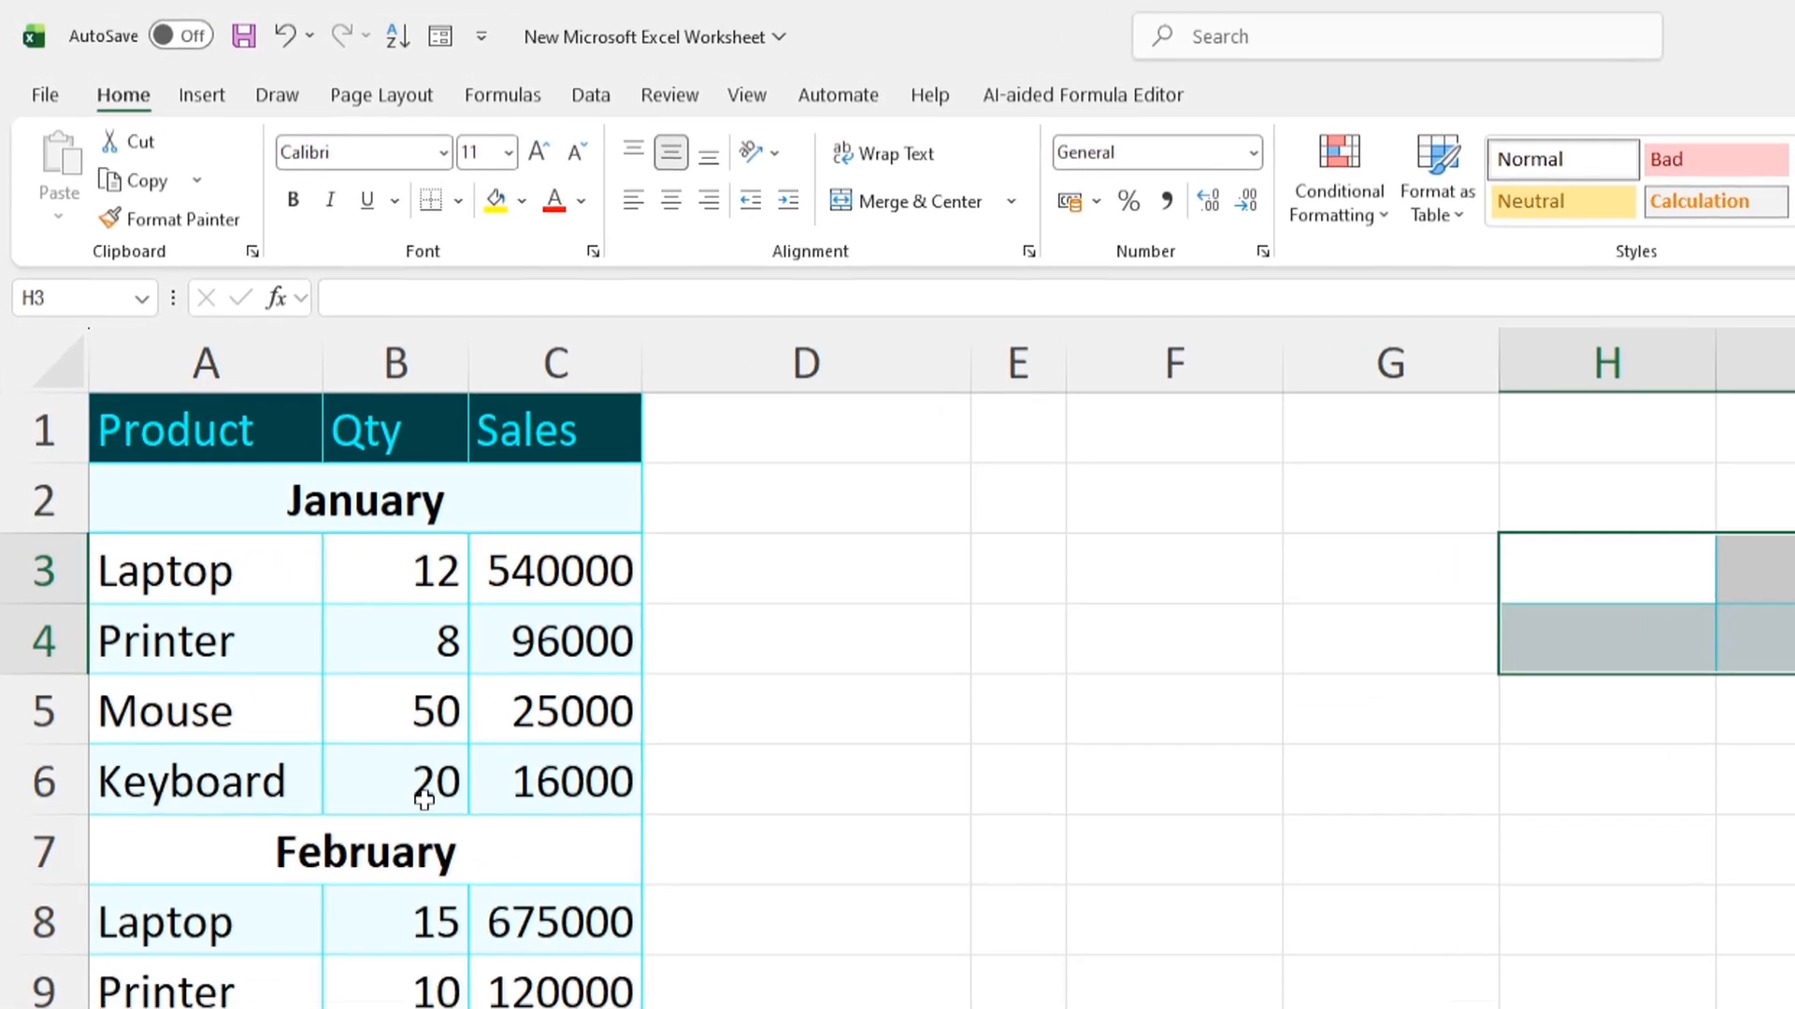
- Display the Office Clipboard and copy the January Laptop row A3:C3 into it
{"action": "left_click", "coordinate": [229, 574]}
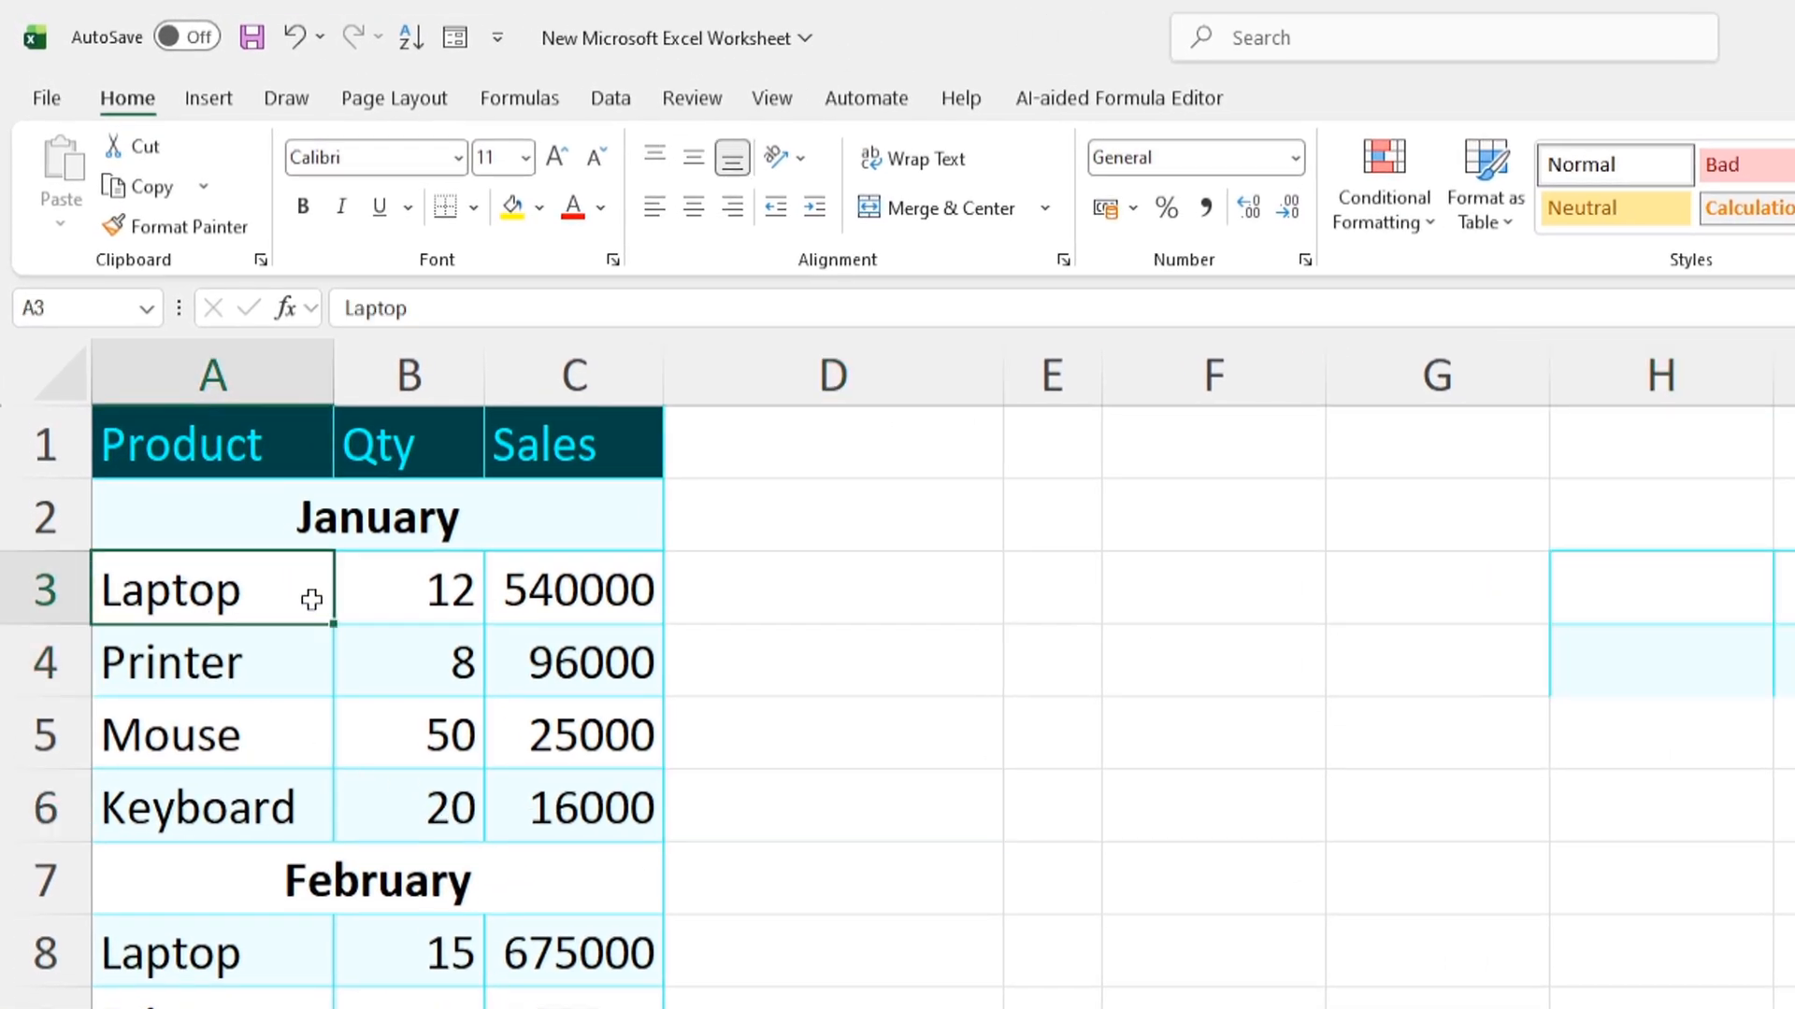
{"action": "left_click_drag", "start_coordinate": [311, 600], "coordinate": [564, 594]}
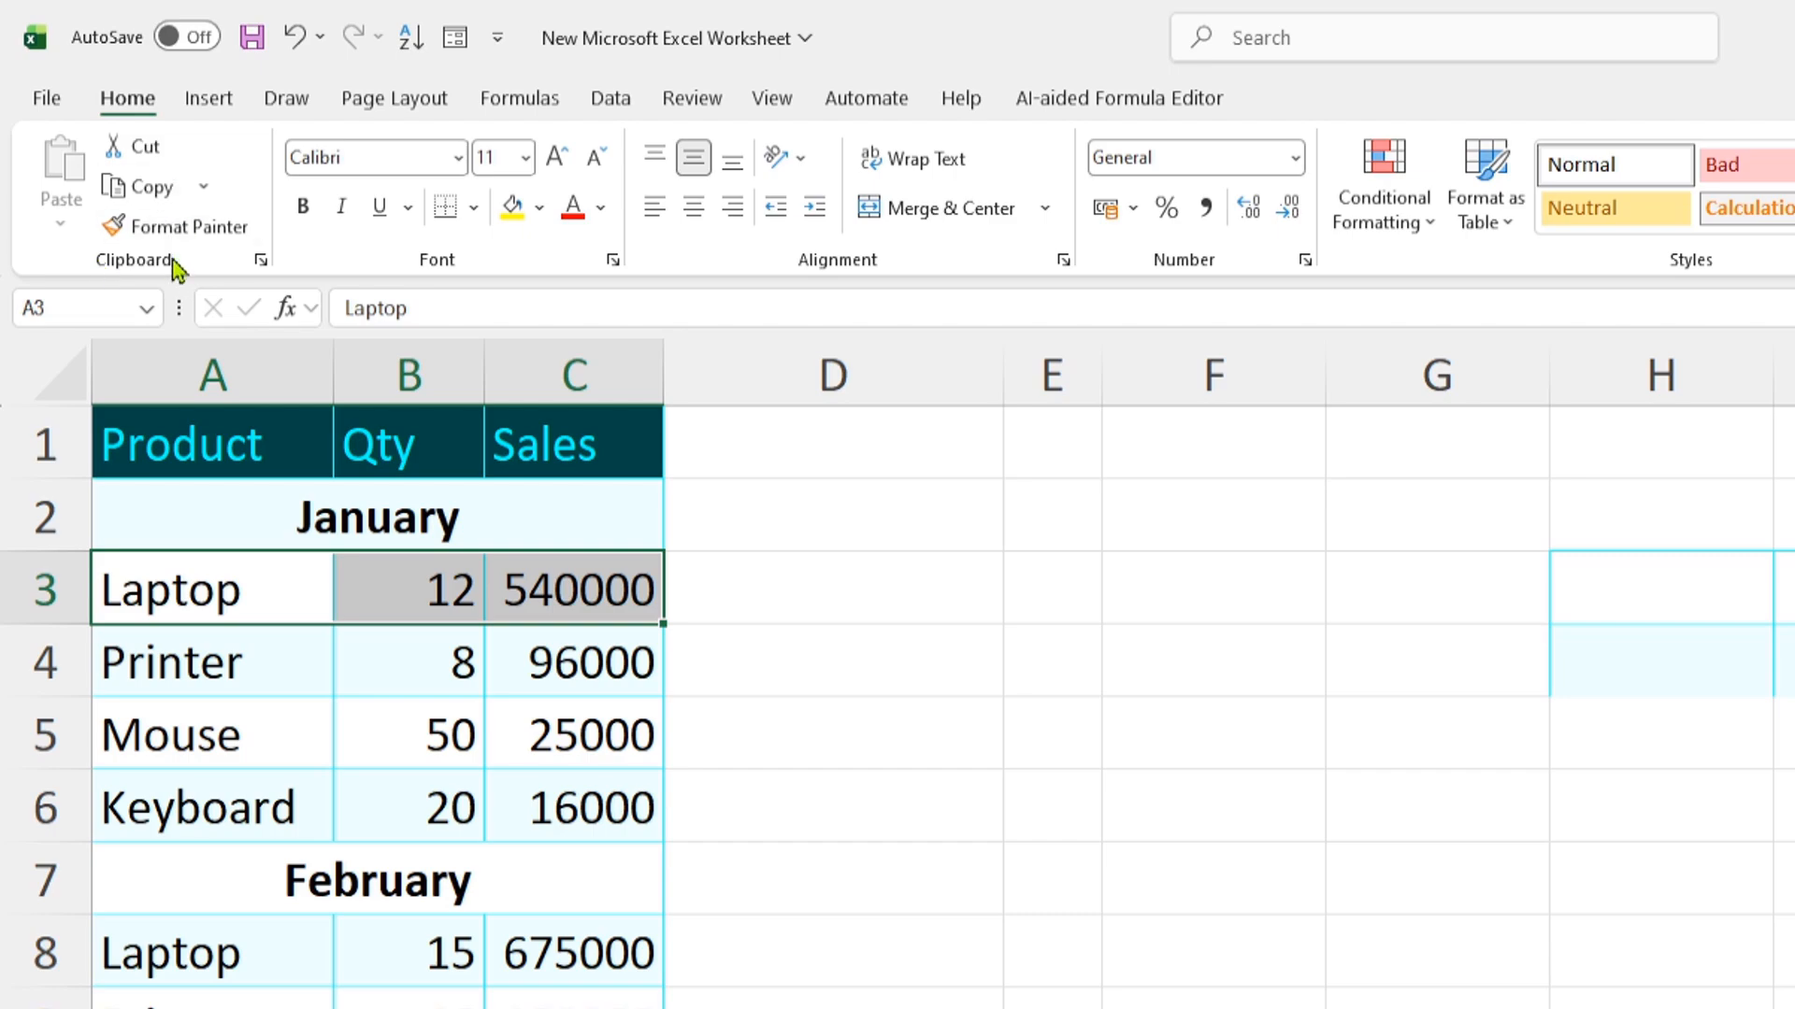
{"action": "left_click", "coordinate": [260, 261]}
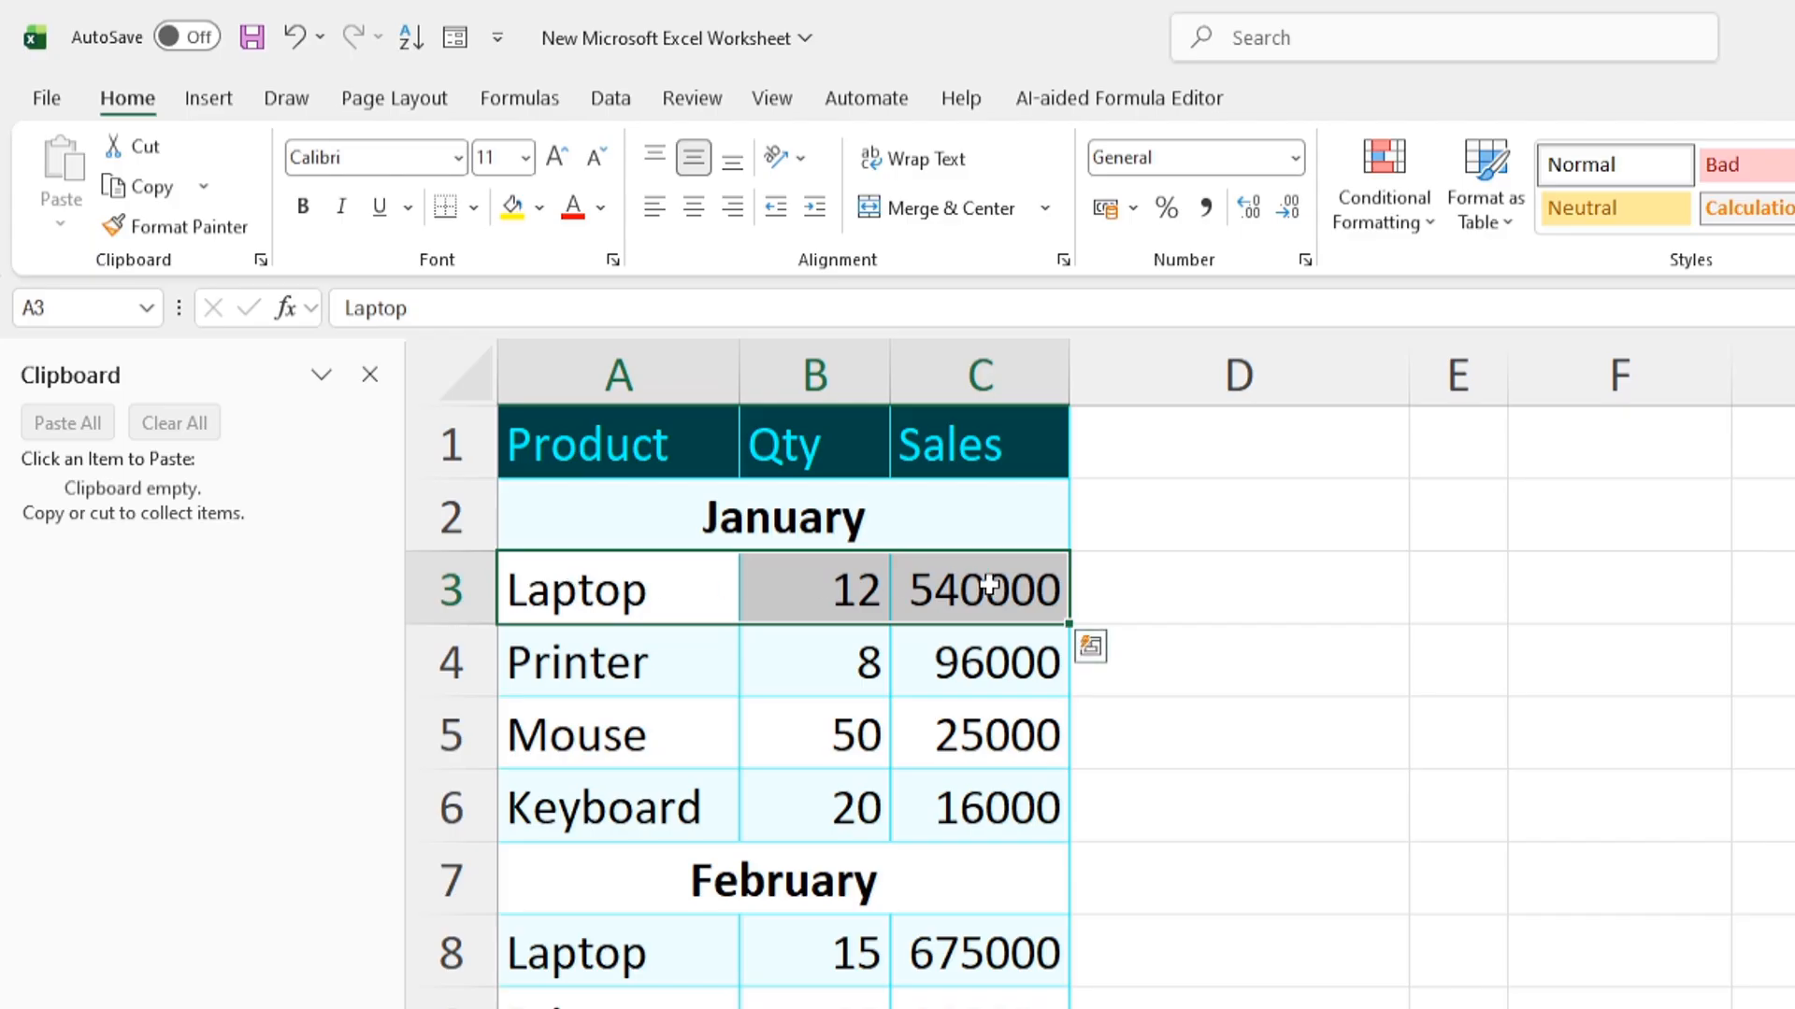
{"action": "left_click", "coordinate": [178, 194]}
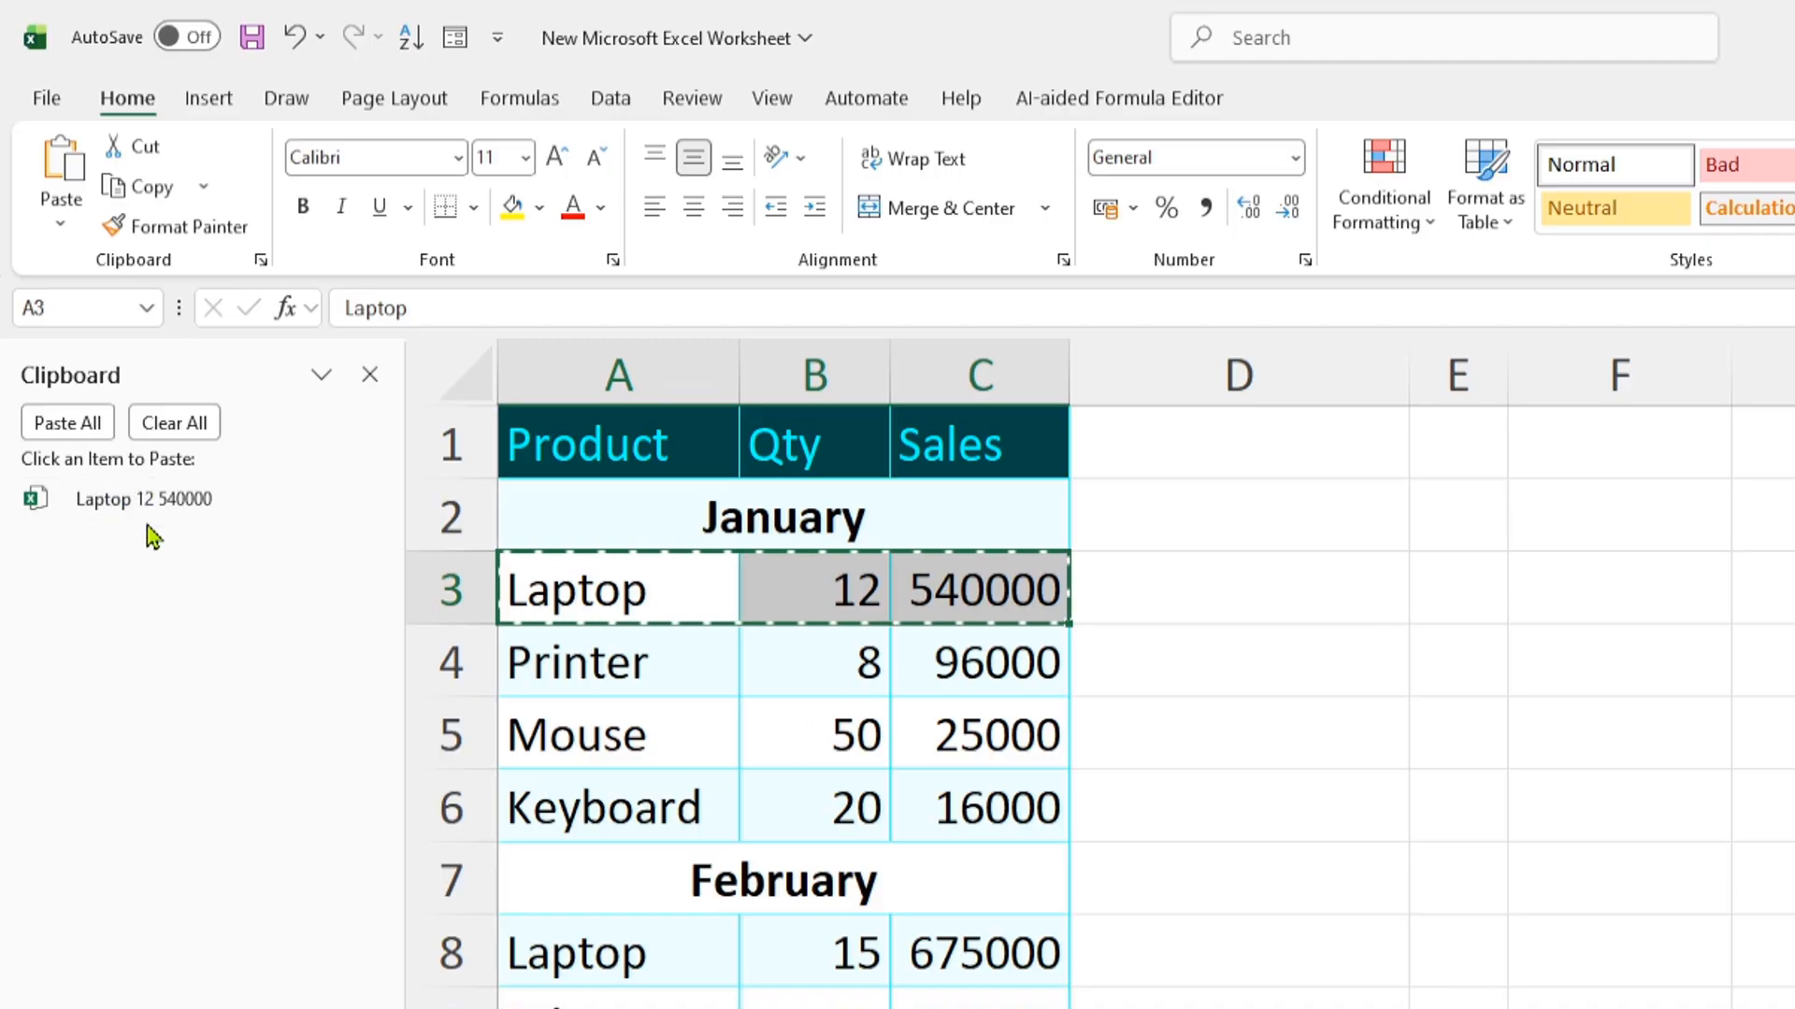
- Add the February and March Laptop rows to the clipboard collection by copying A8:C8 and A13:C13 separately
{"action": "left_click", "coordinate": [582, 963]}
{"action": "left_click_drag", "start_coordinate": [583, 964], "coordinate": [939, 972]}
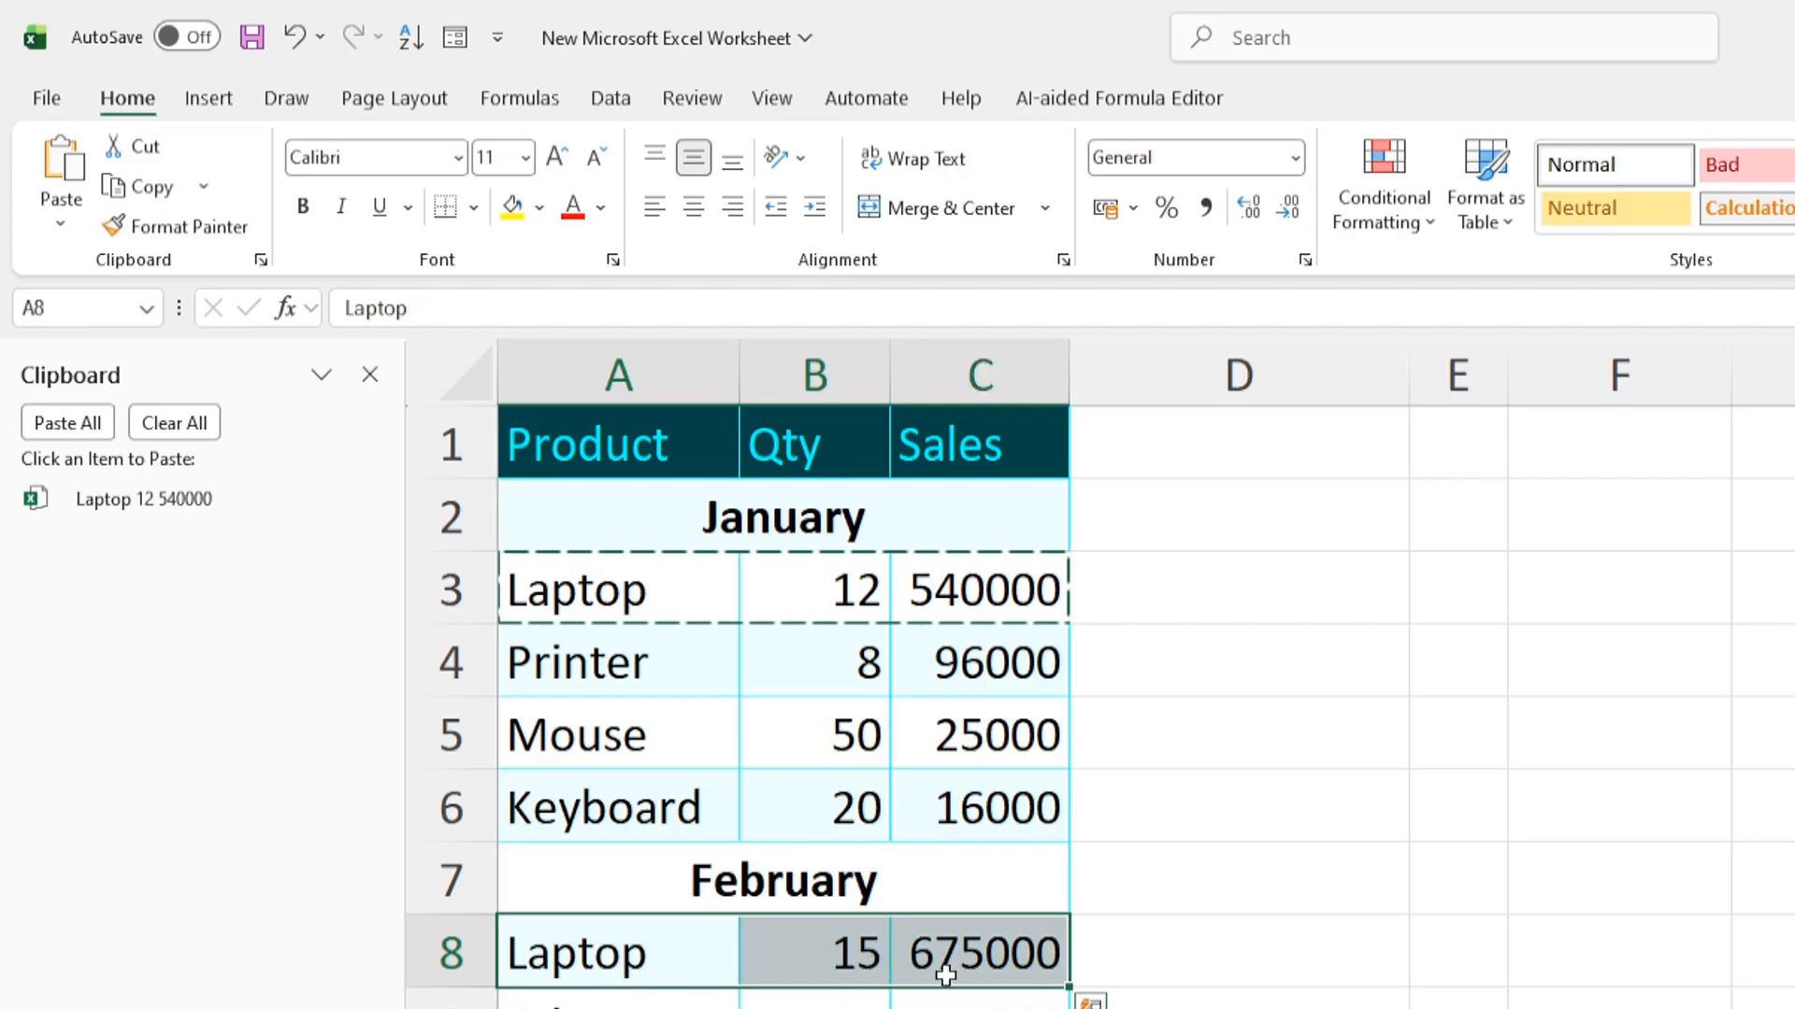
{"action": "left_click", "coordinate": [145, 186]}
{"action": "left_click_drag", "start_coordinate": [501, 963], "coordinate": [713, 949]}
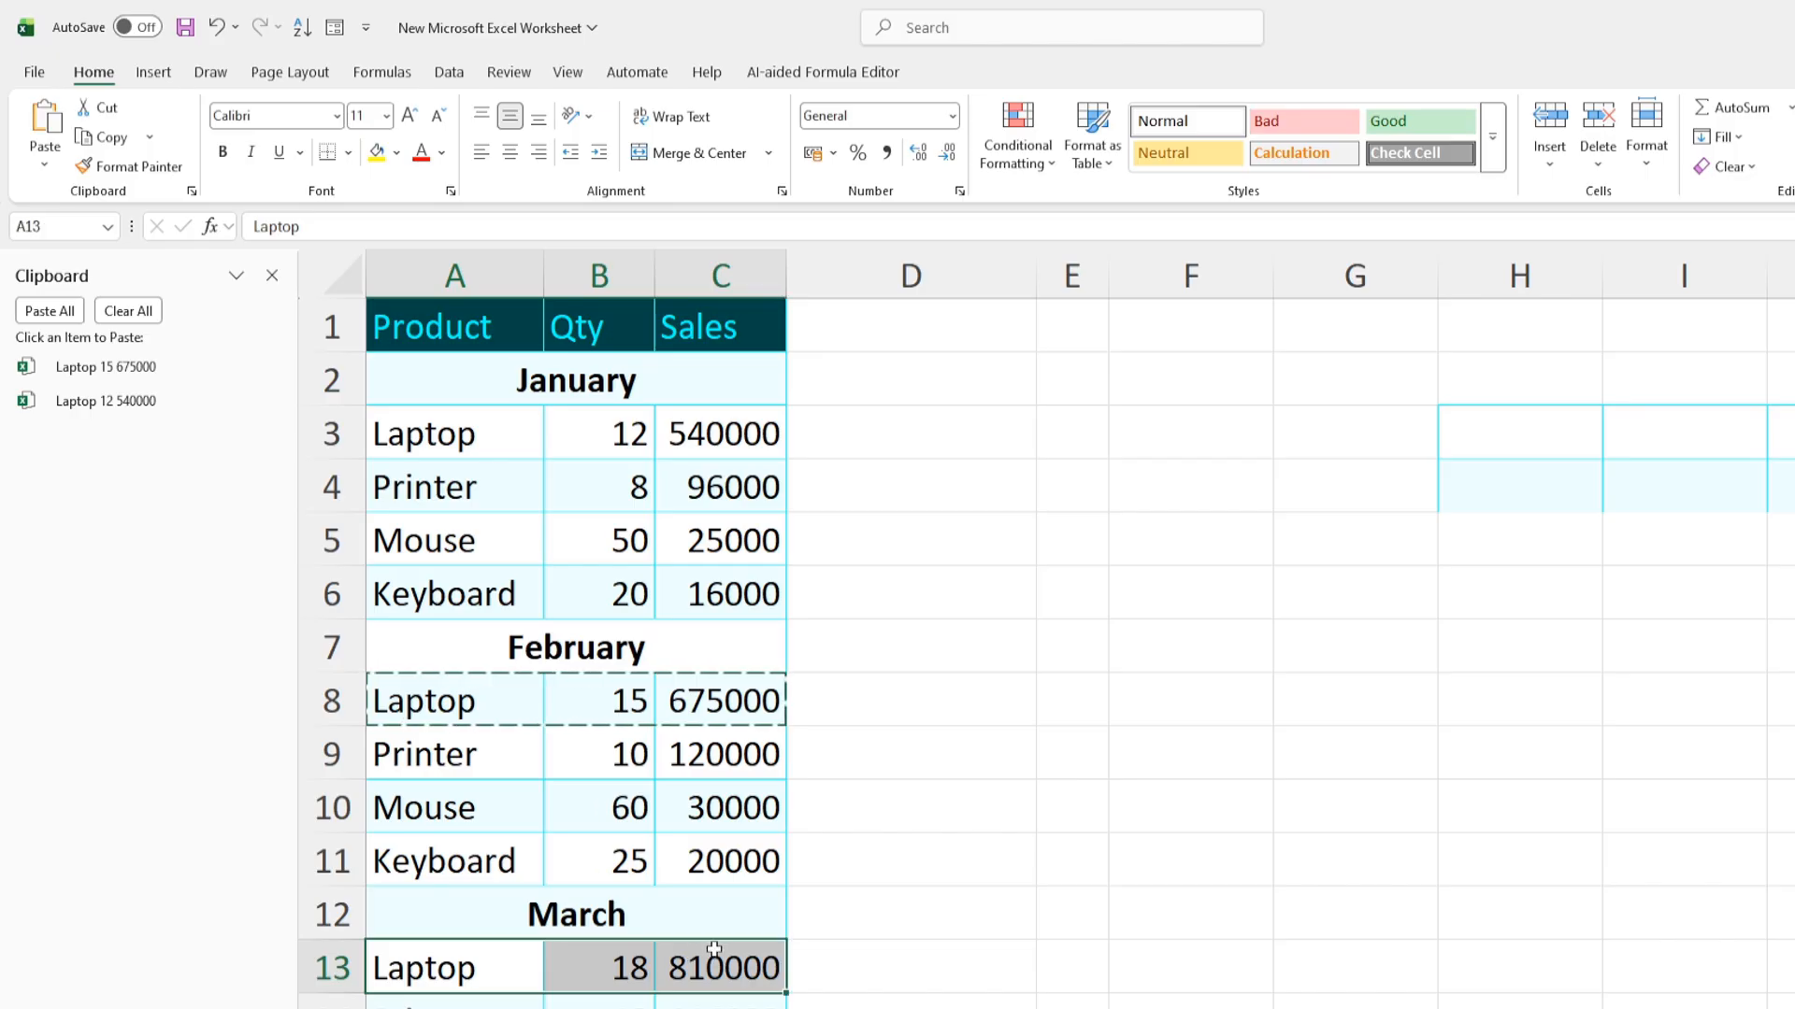
{"action": "left_click", "coordinate": [101, 137]}
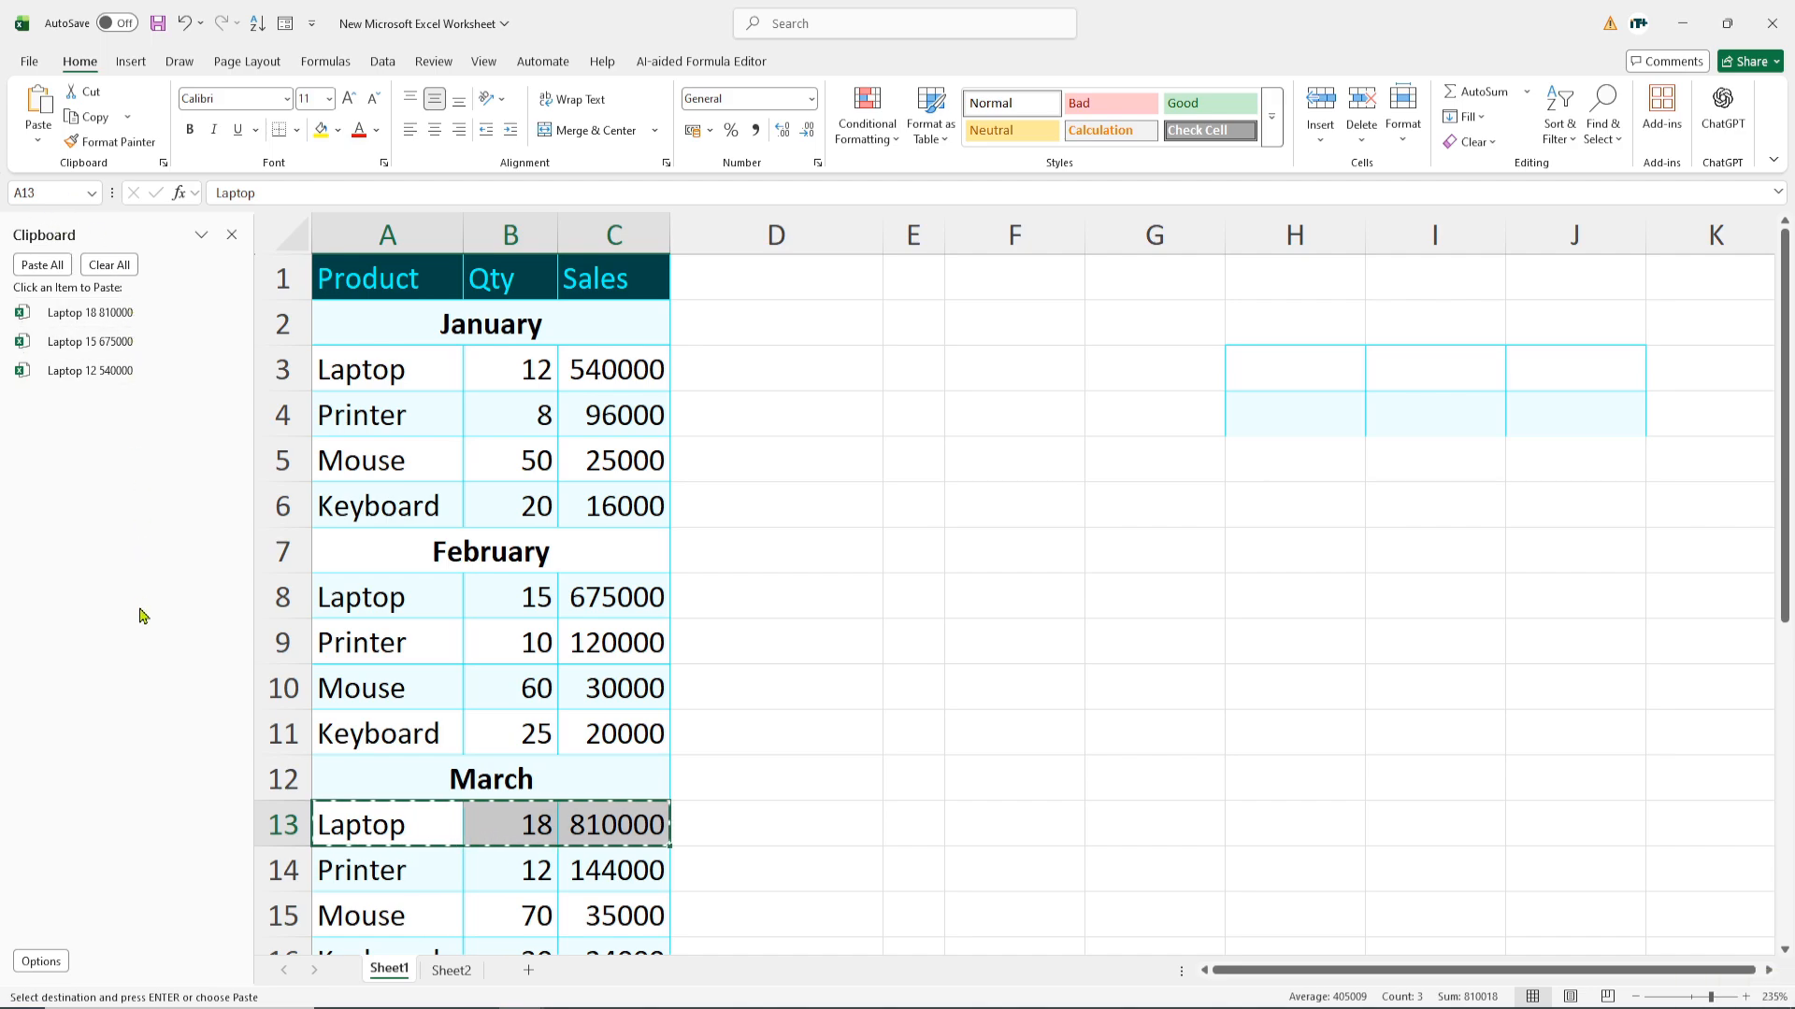
- Add the April and May Laptop rows to the clipboard collection by copying A18:C18 and A23:C23 separately
{"action": "scroll", "coordinate": [607, 710], "scroll_direction": "down", "scroll_amount": 4}
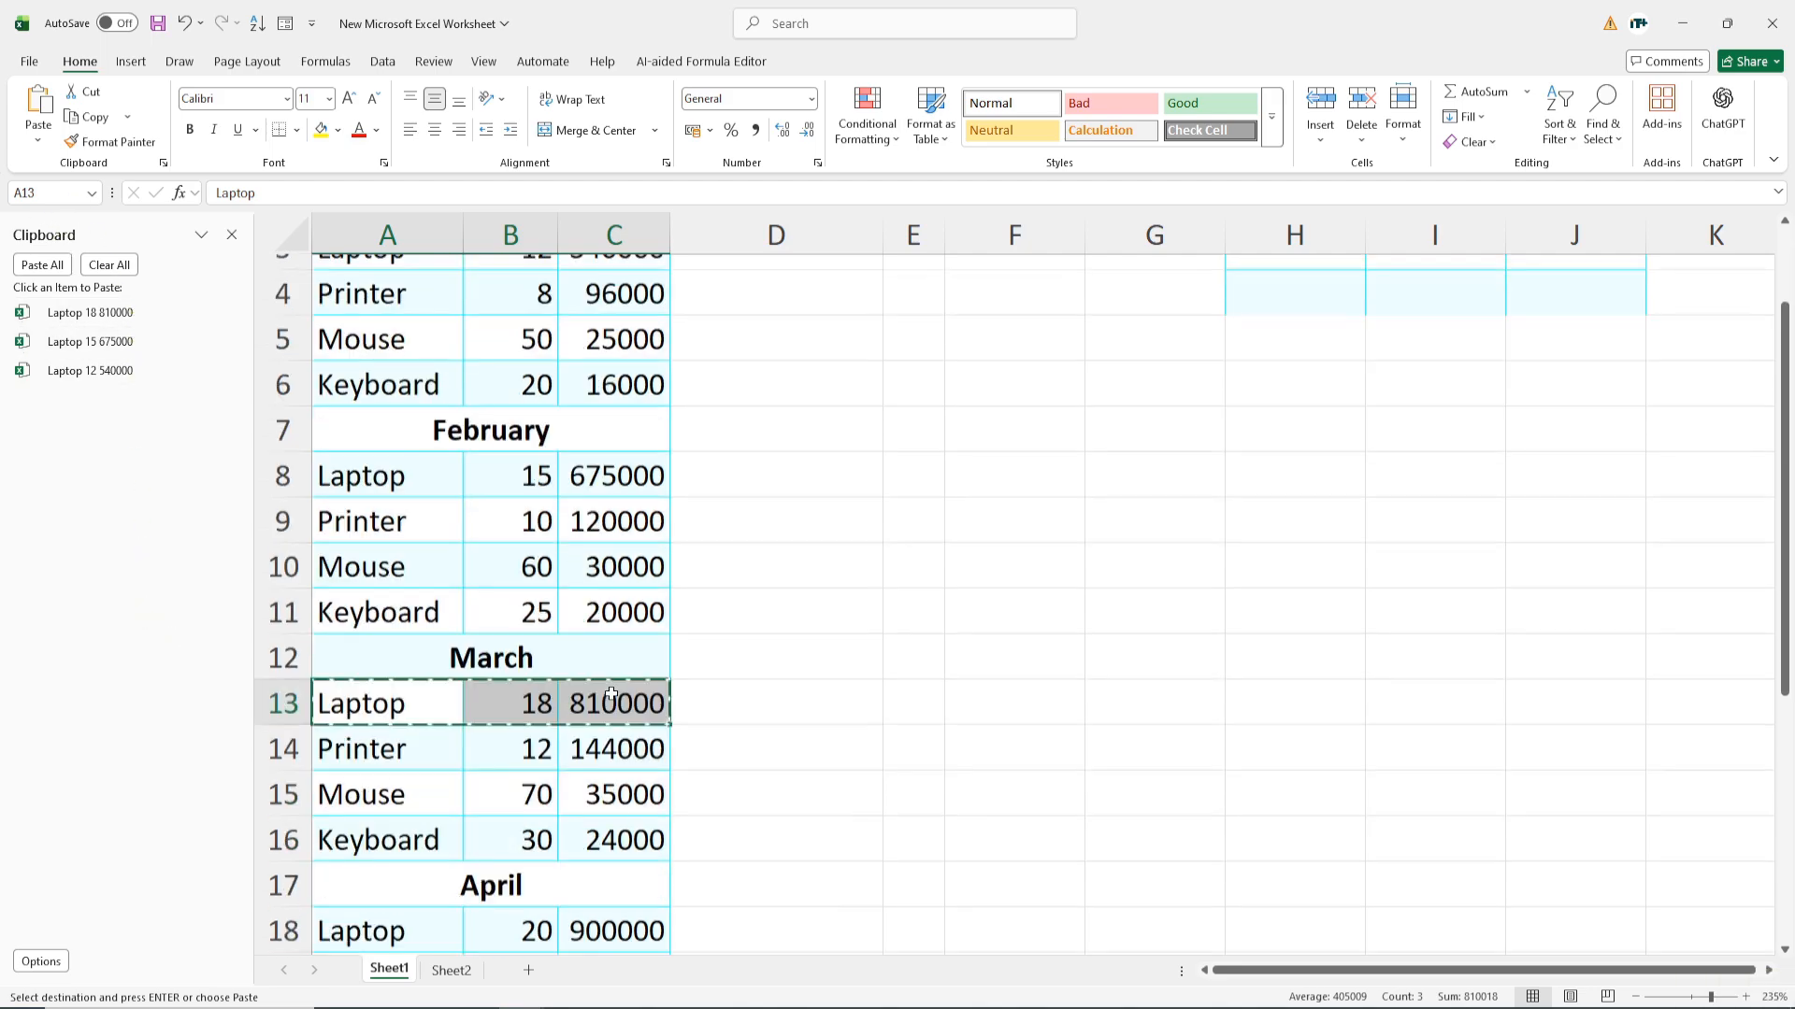
{"action": "left_click_drag", "start_coordinate": [370, 509], "coordinate": [617, 509]}
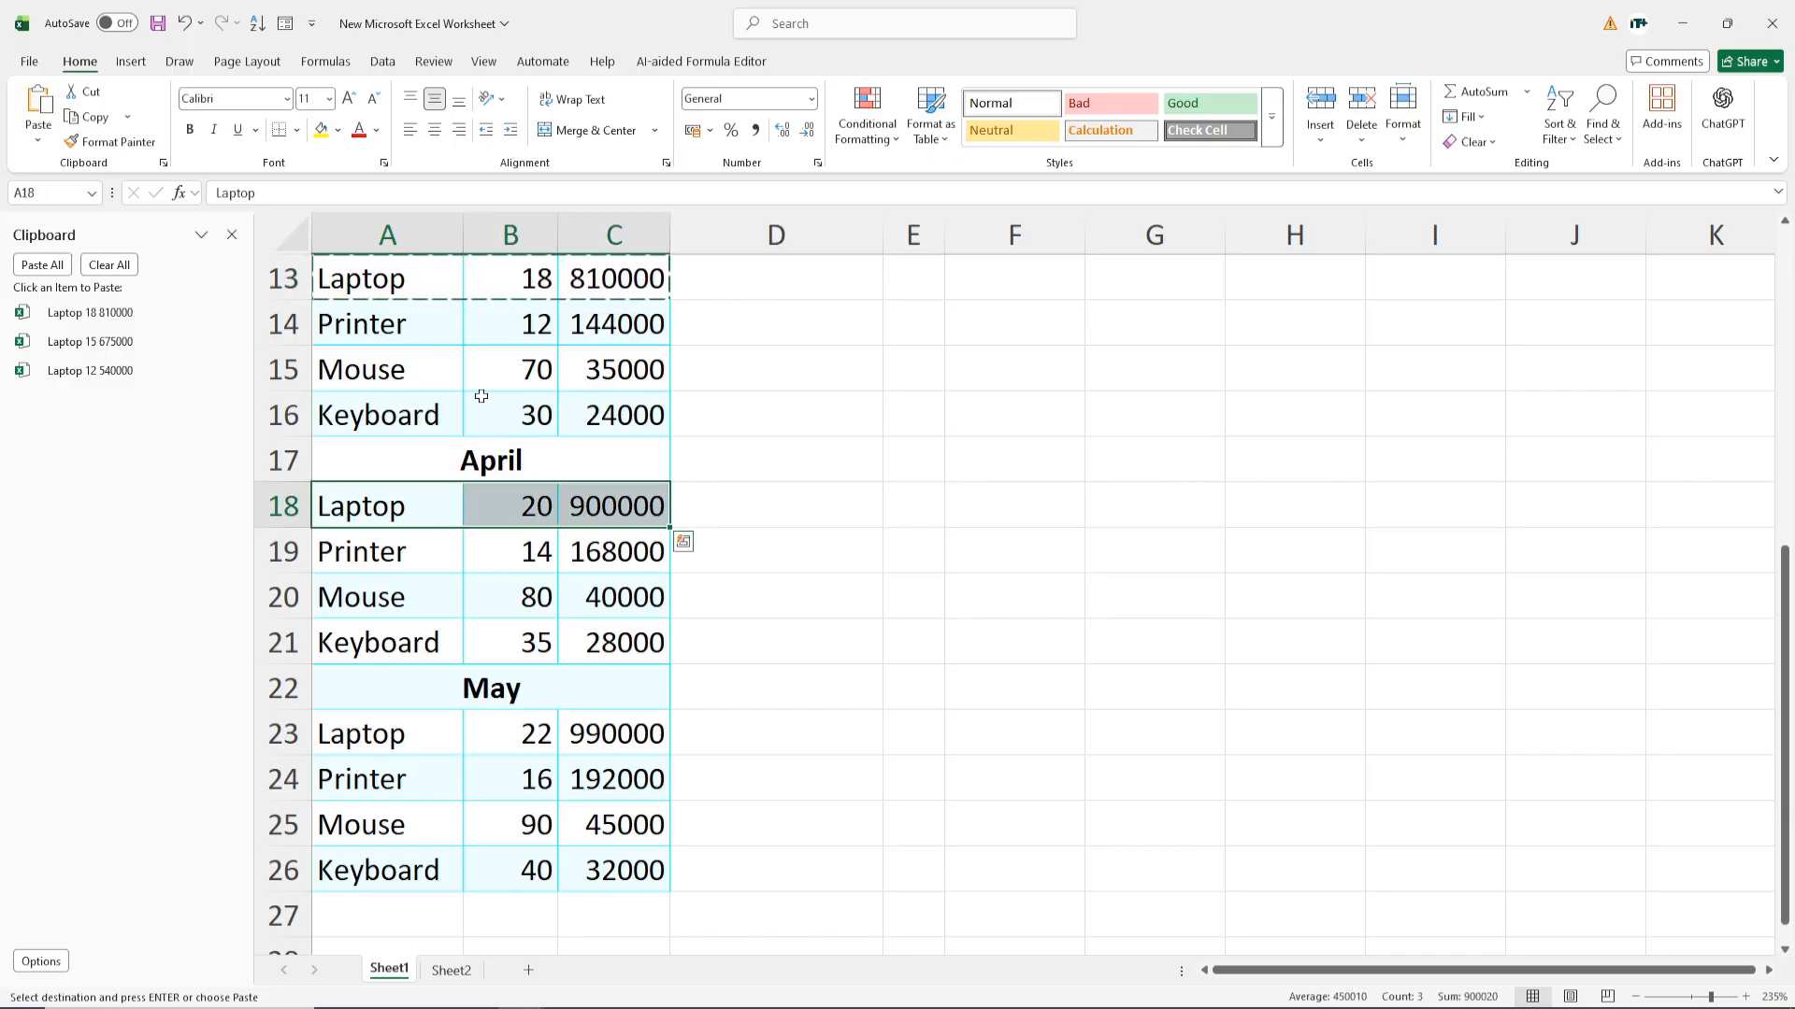
{"action": "left_click", "coordinate": [88, 116]}
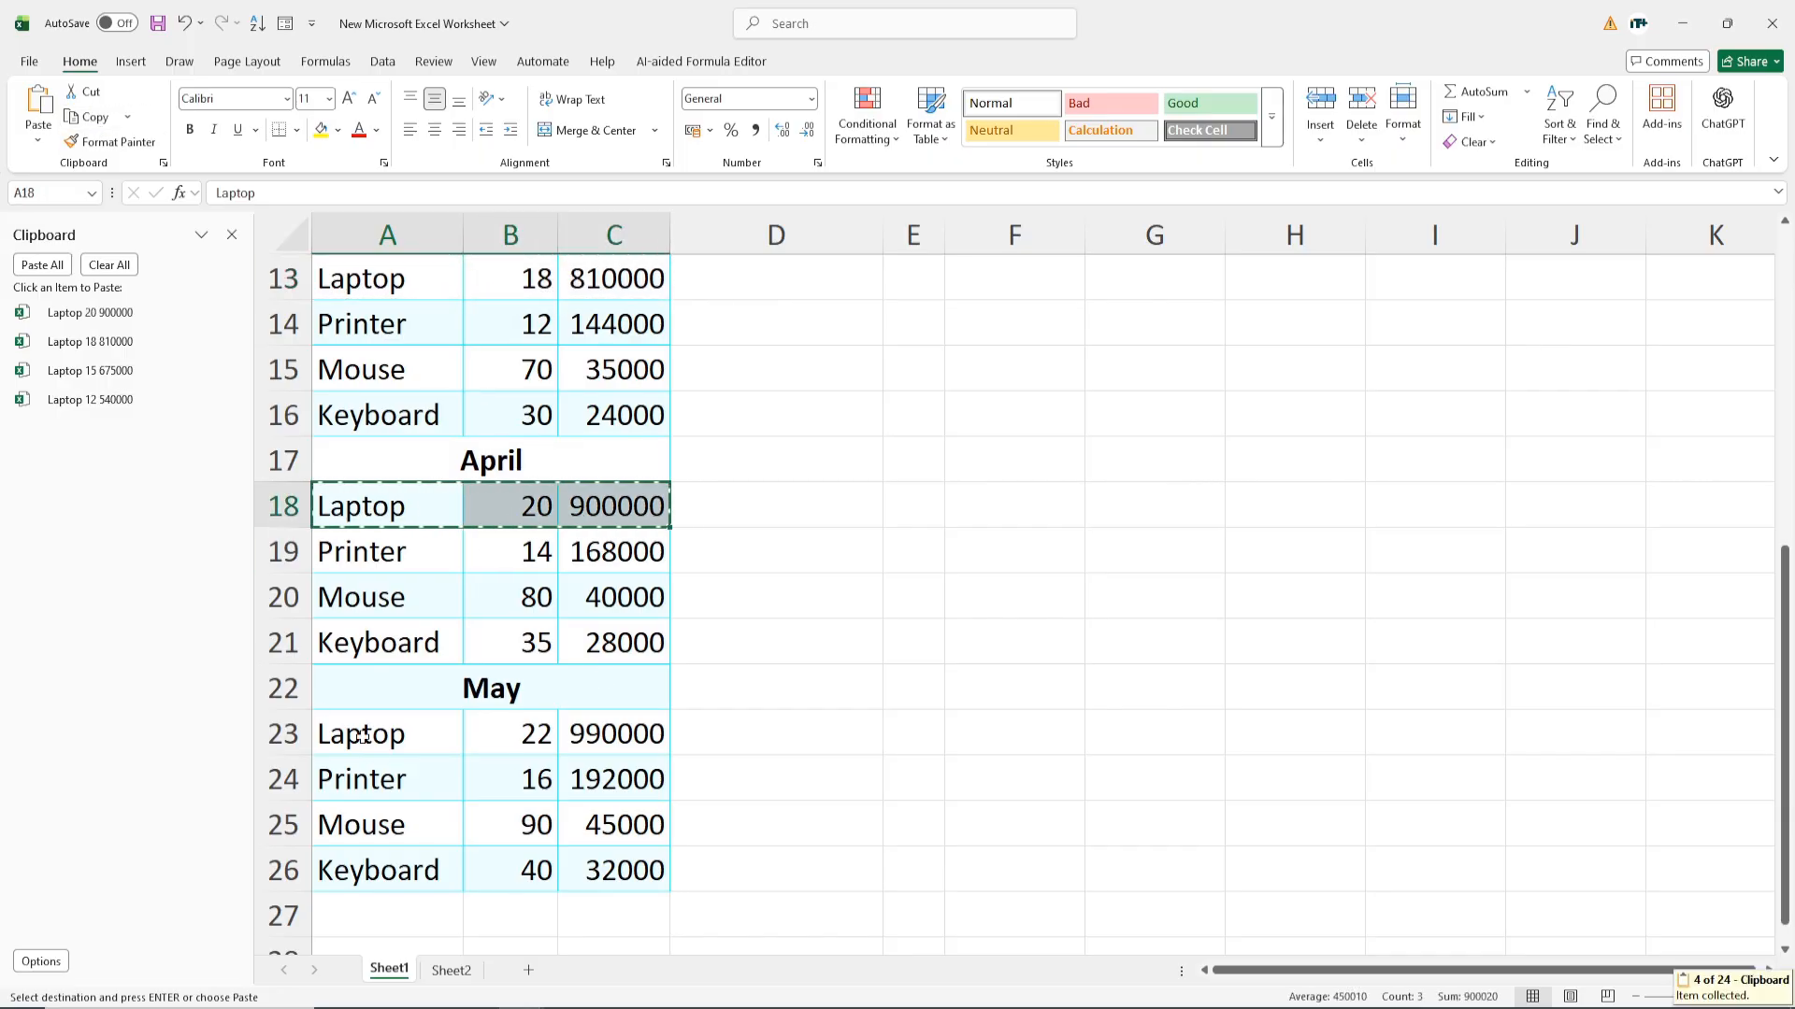
{"action": "left_click_drag", "start_coordinate": [369, 738], "coordinate": [600, 738]}
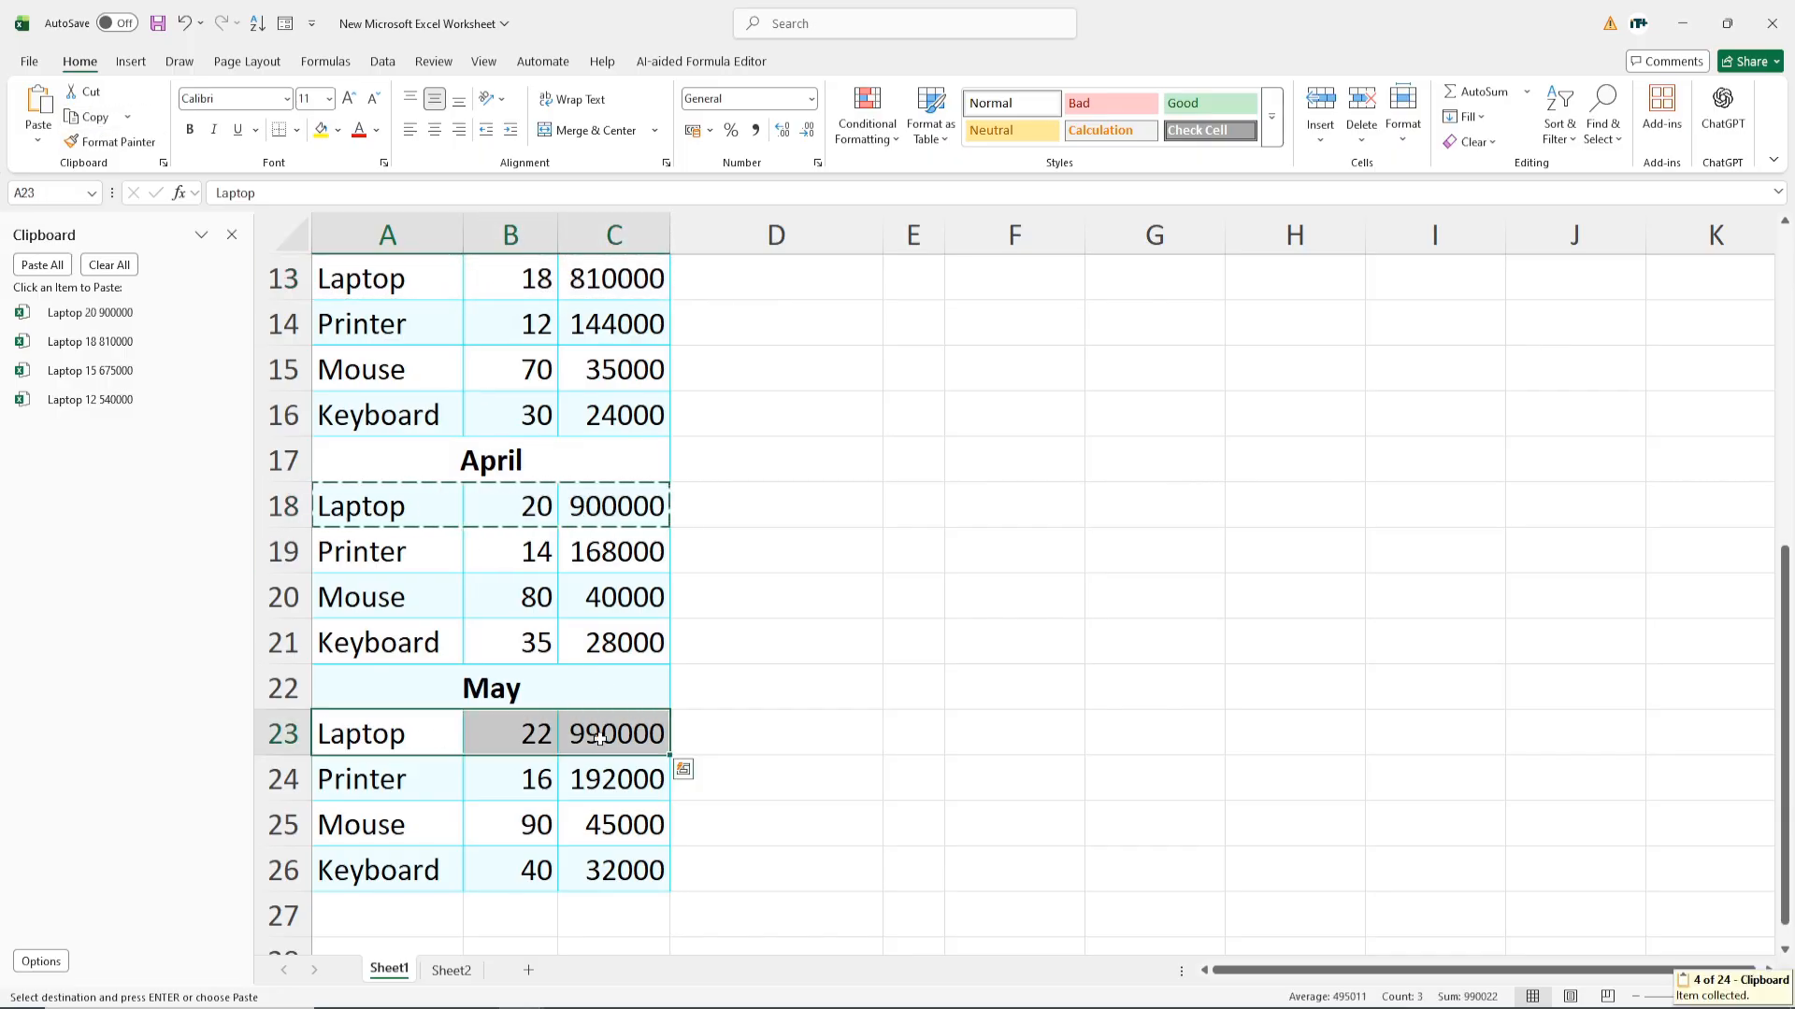
{"action": "left_click", "coordinate": [89, 117]}
- Paste all the collected Laptop rows together starting at cell F3
{"action": "scroll", "coordinate": [491, 565], "scroll_direction": "up", "scroll_amount": 4}
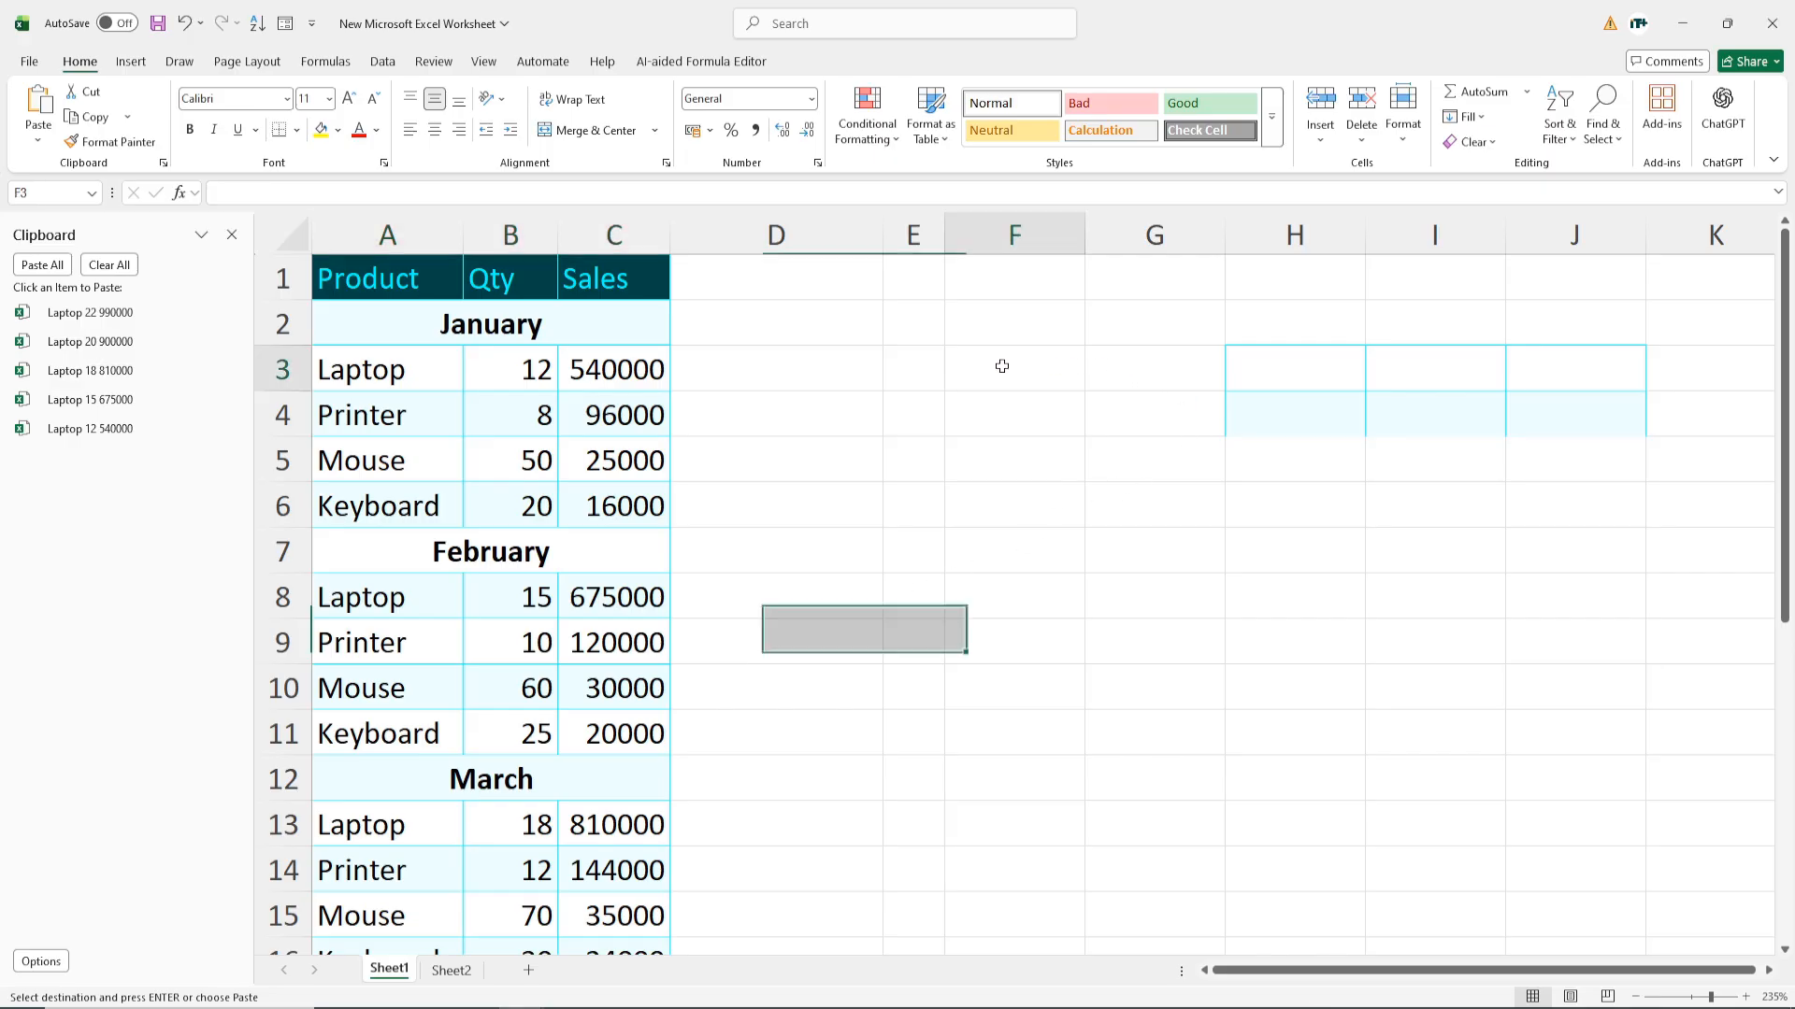
{"action": "left_click", "coordinate": [1001, 365]}
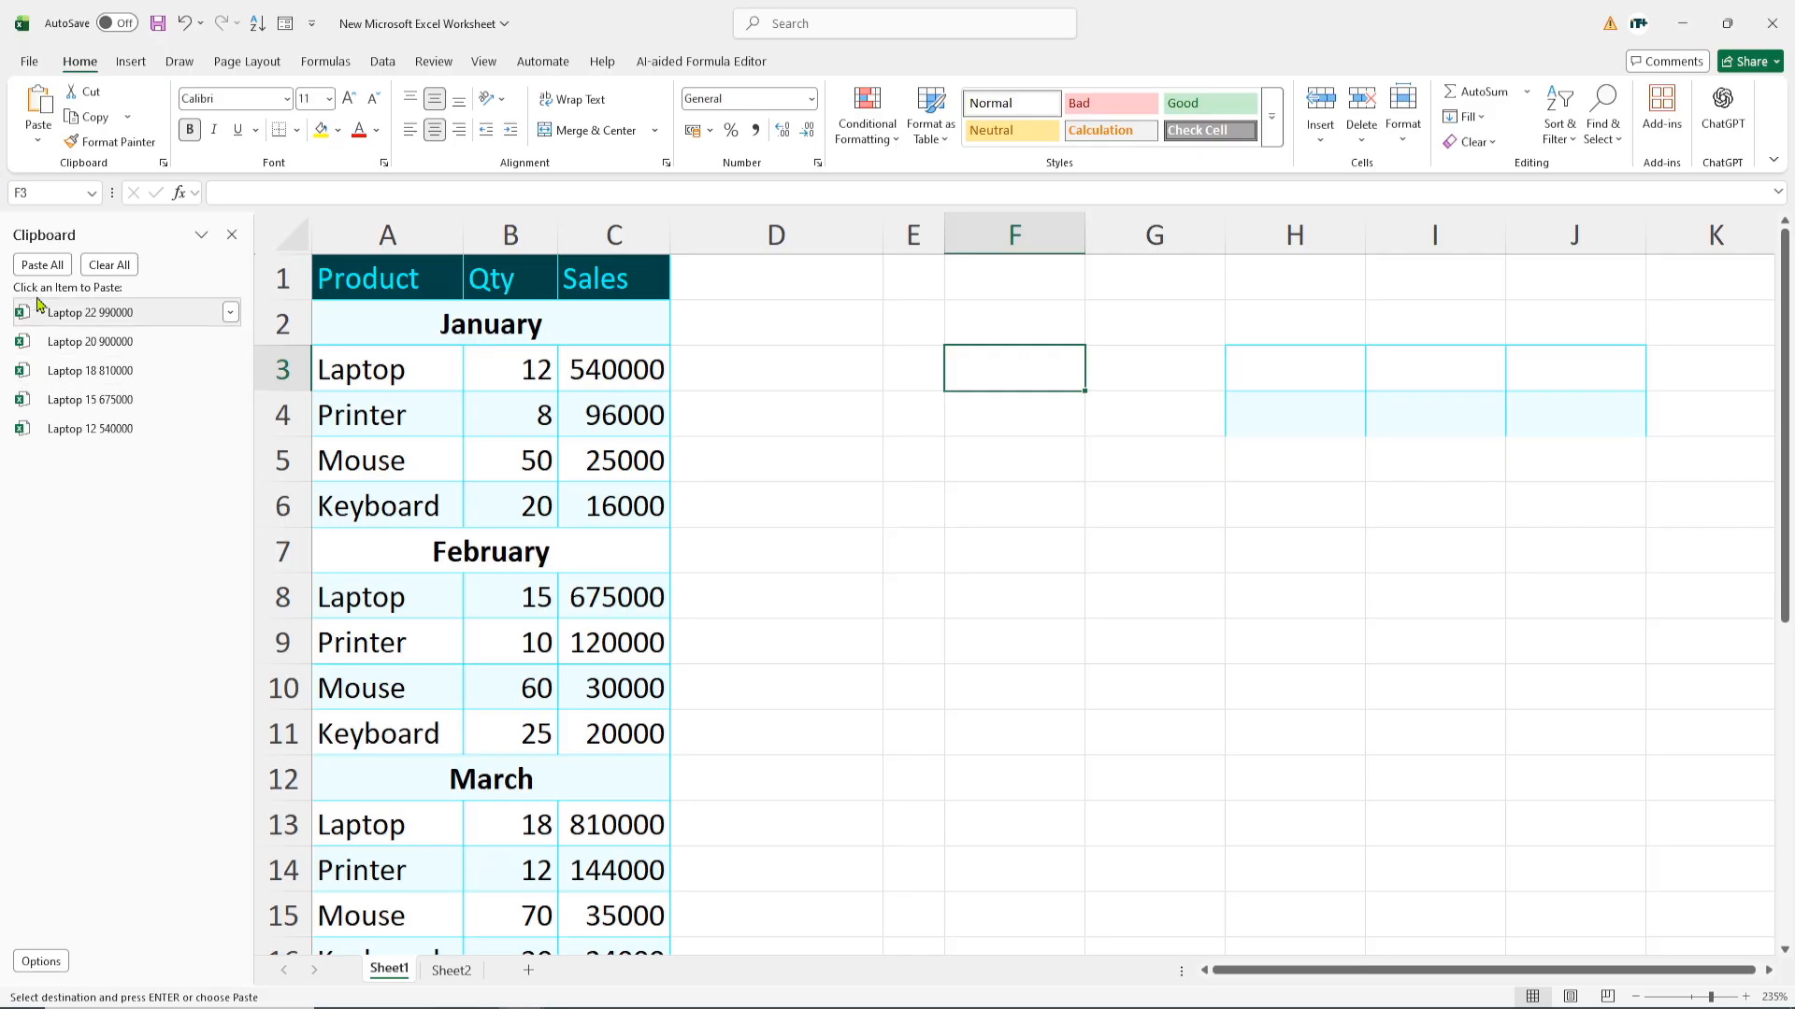
{"action": "left_click", "coordinate": [42, 266]}
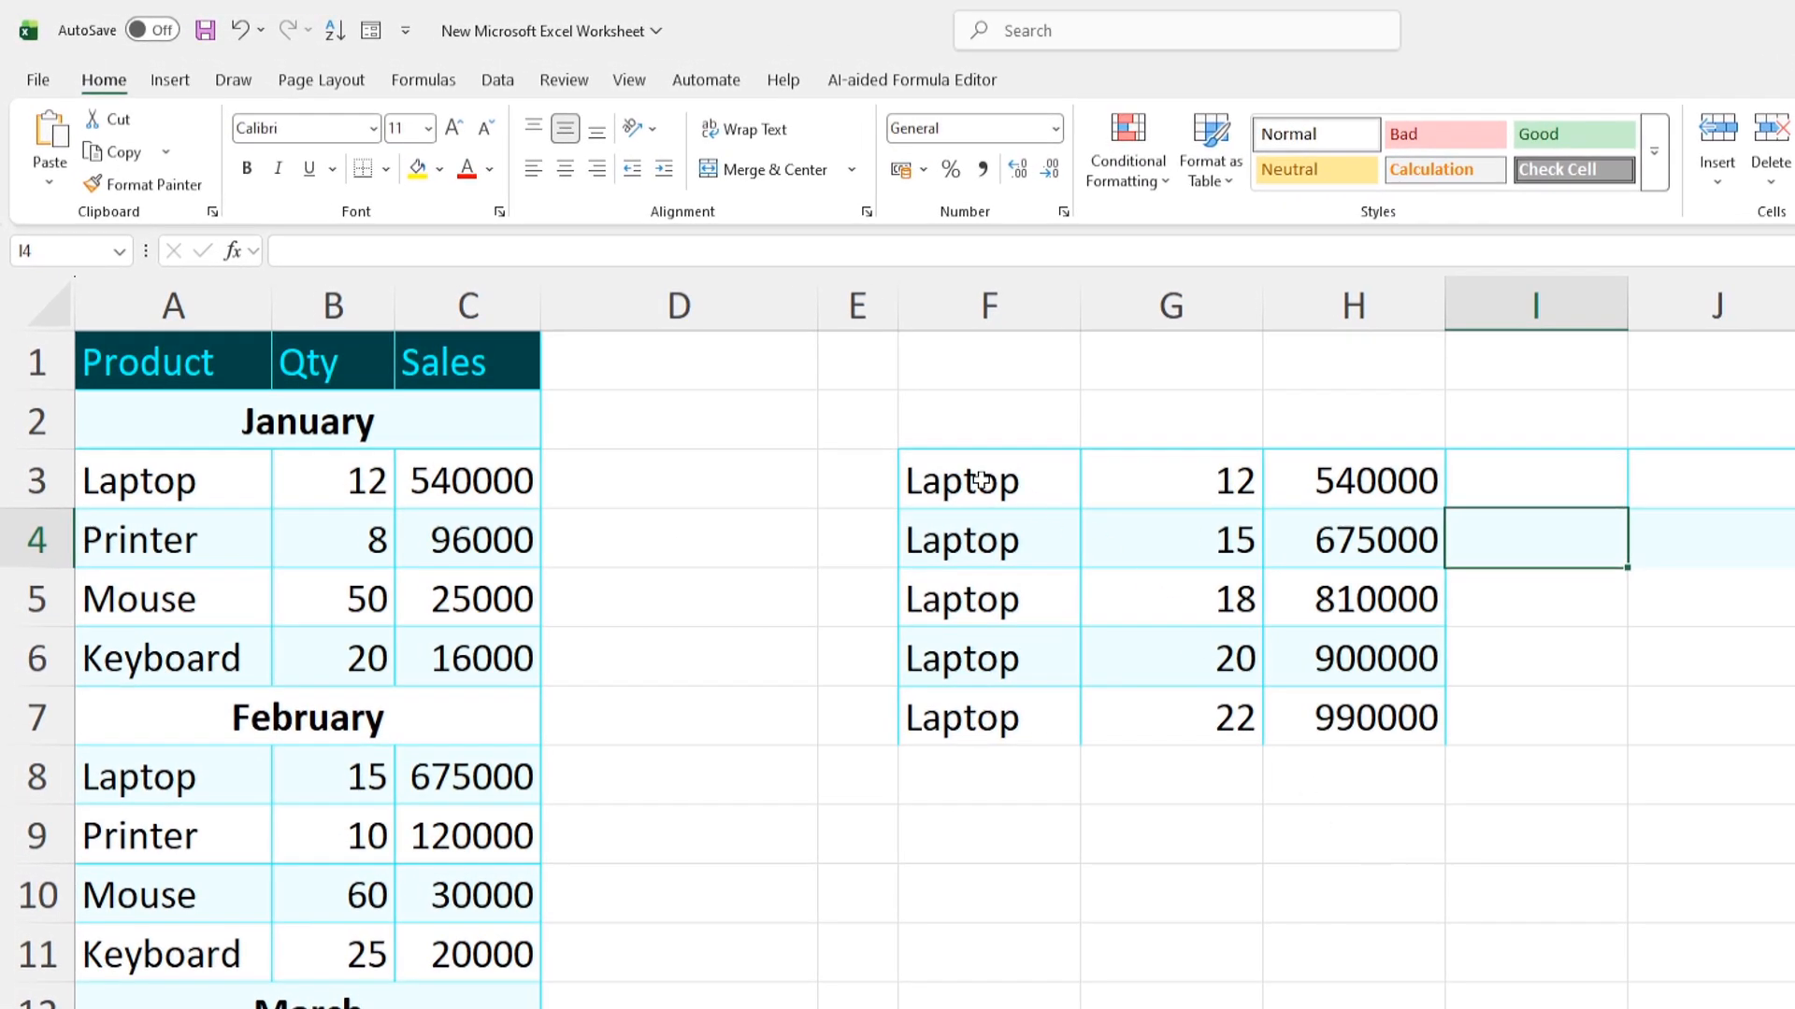
- Hide the contents of the pasted Laptop rows in F3:H7 by applying the custom number format ;;;
{"action": "left_click_drag", "start_coordinate": [980, 480], "coordinate": [1344, 714]}
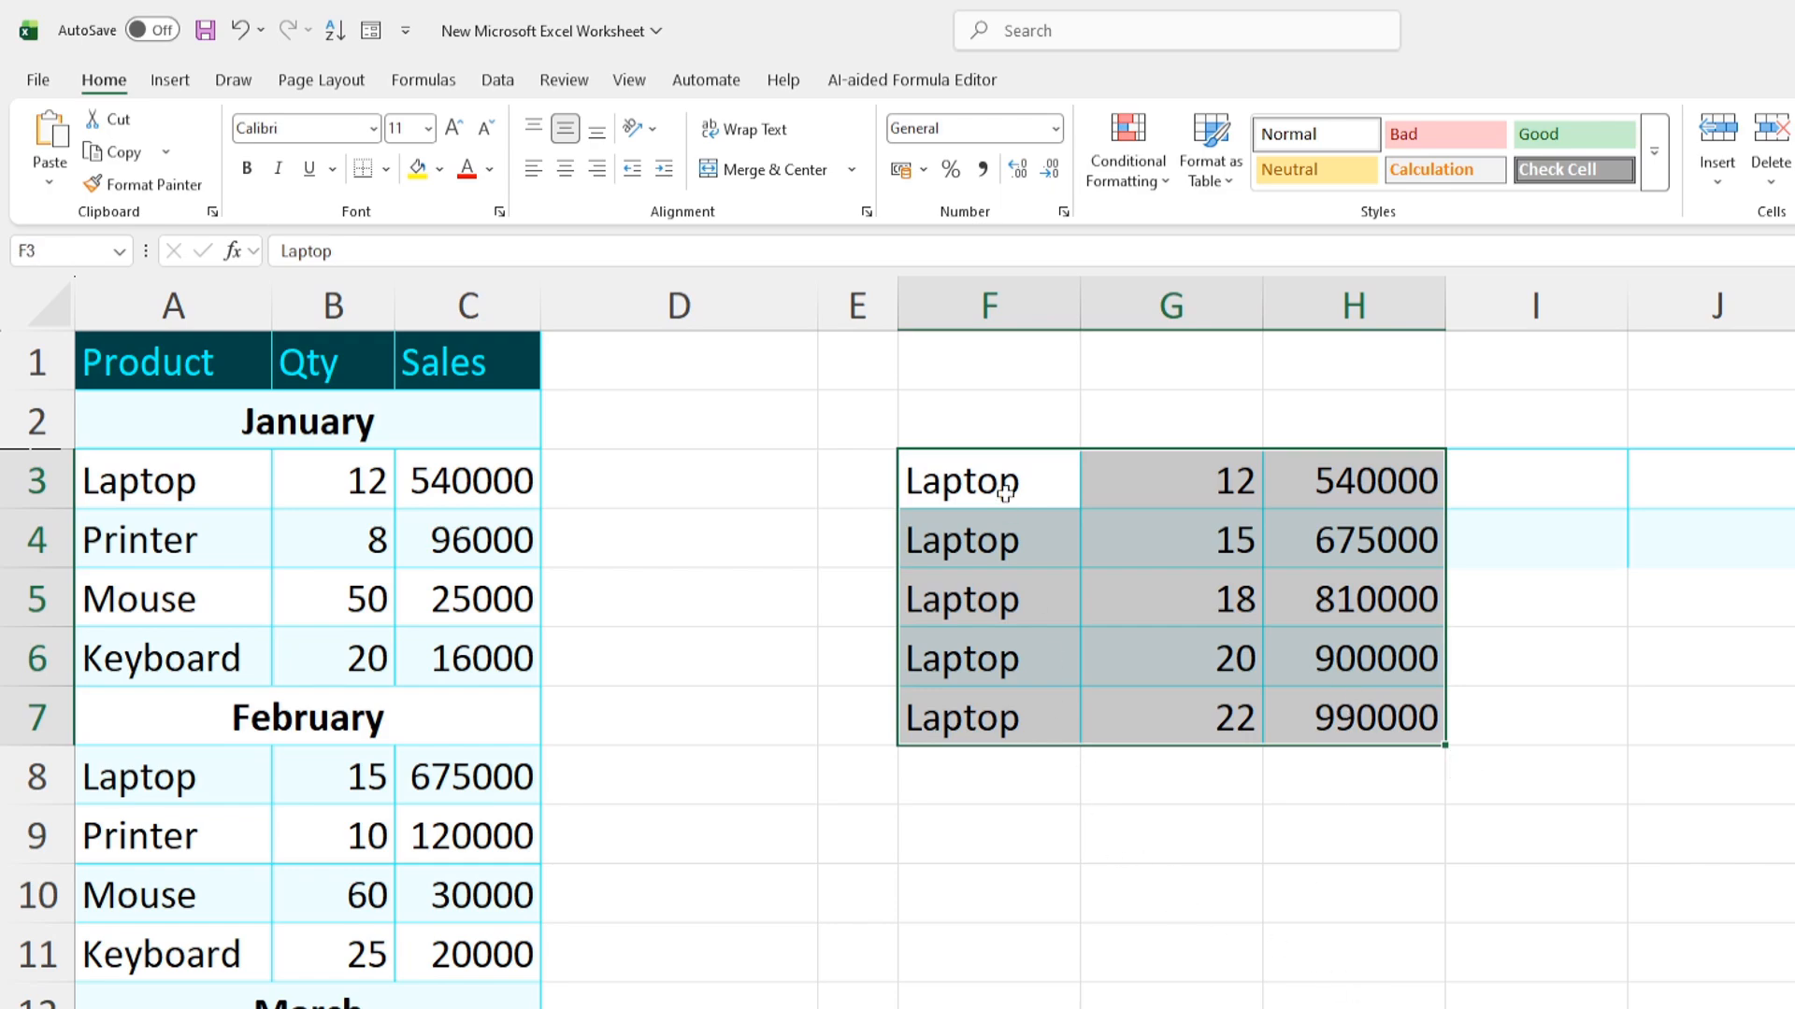
{"action": "left_click_drag", "start_coordinate": [995, 485], "coordinate": [1372, 703]}
{"action": "key", "text": "ctrl+1"}
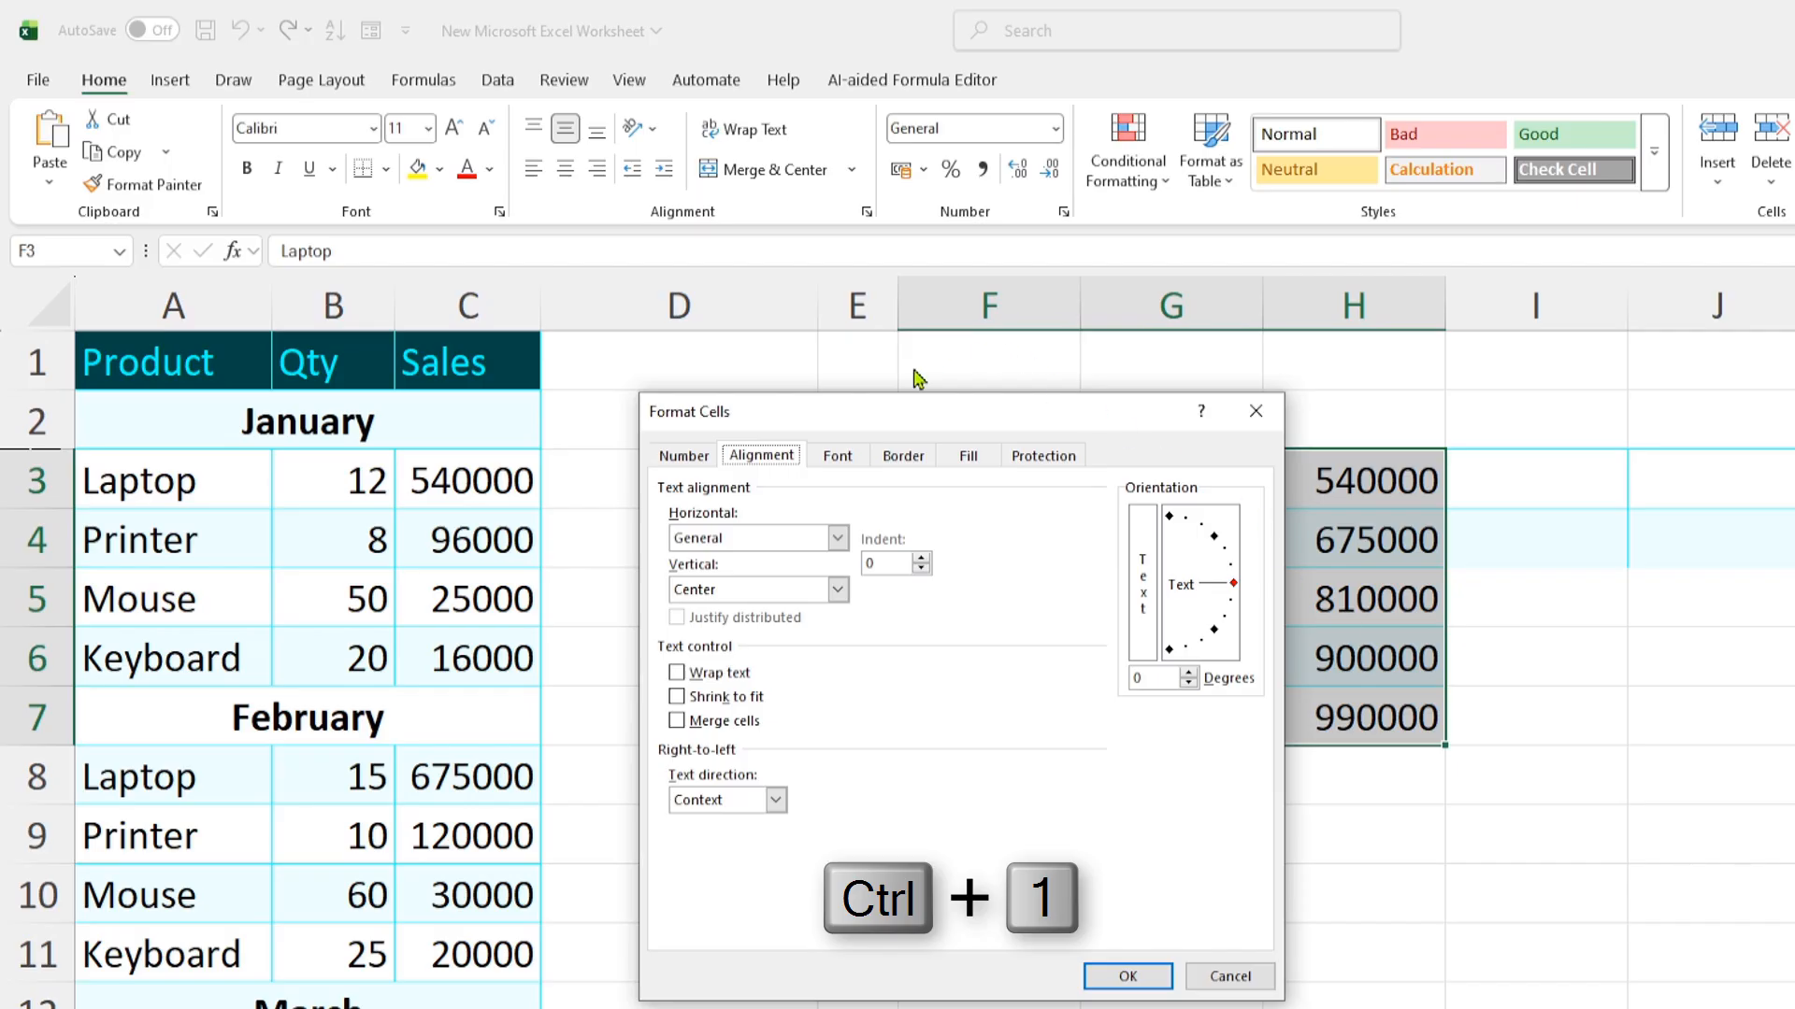
{"action": "left_click_drag", "start_coordinate": [812, 424], "coordinate": [700, 521]}
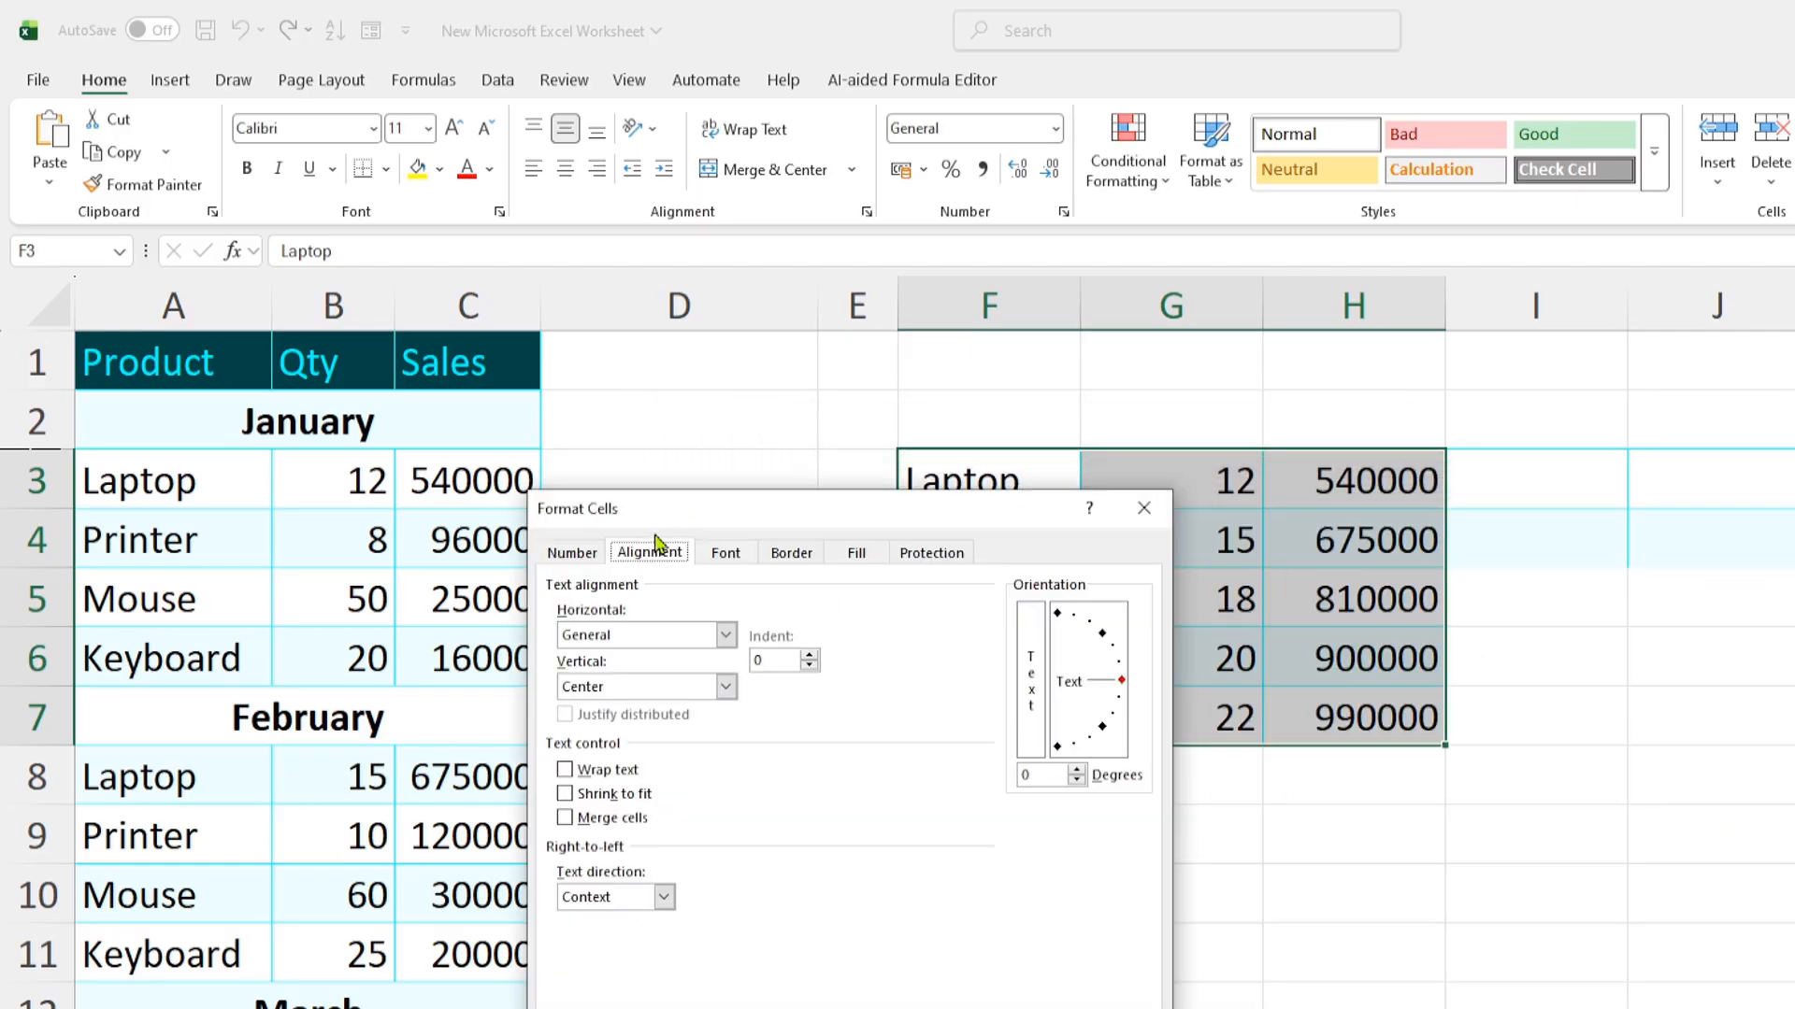
{"action": "left_click", "coordinate": [573, 554]}
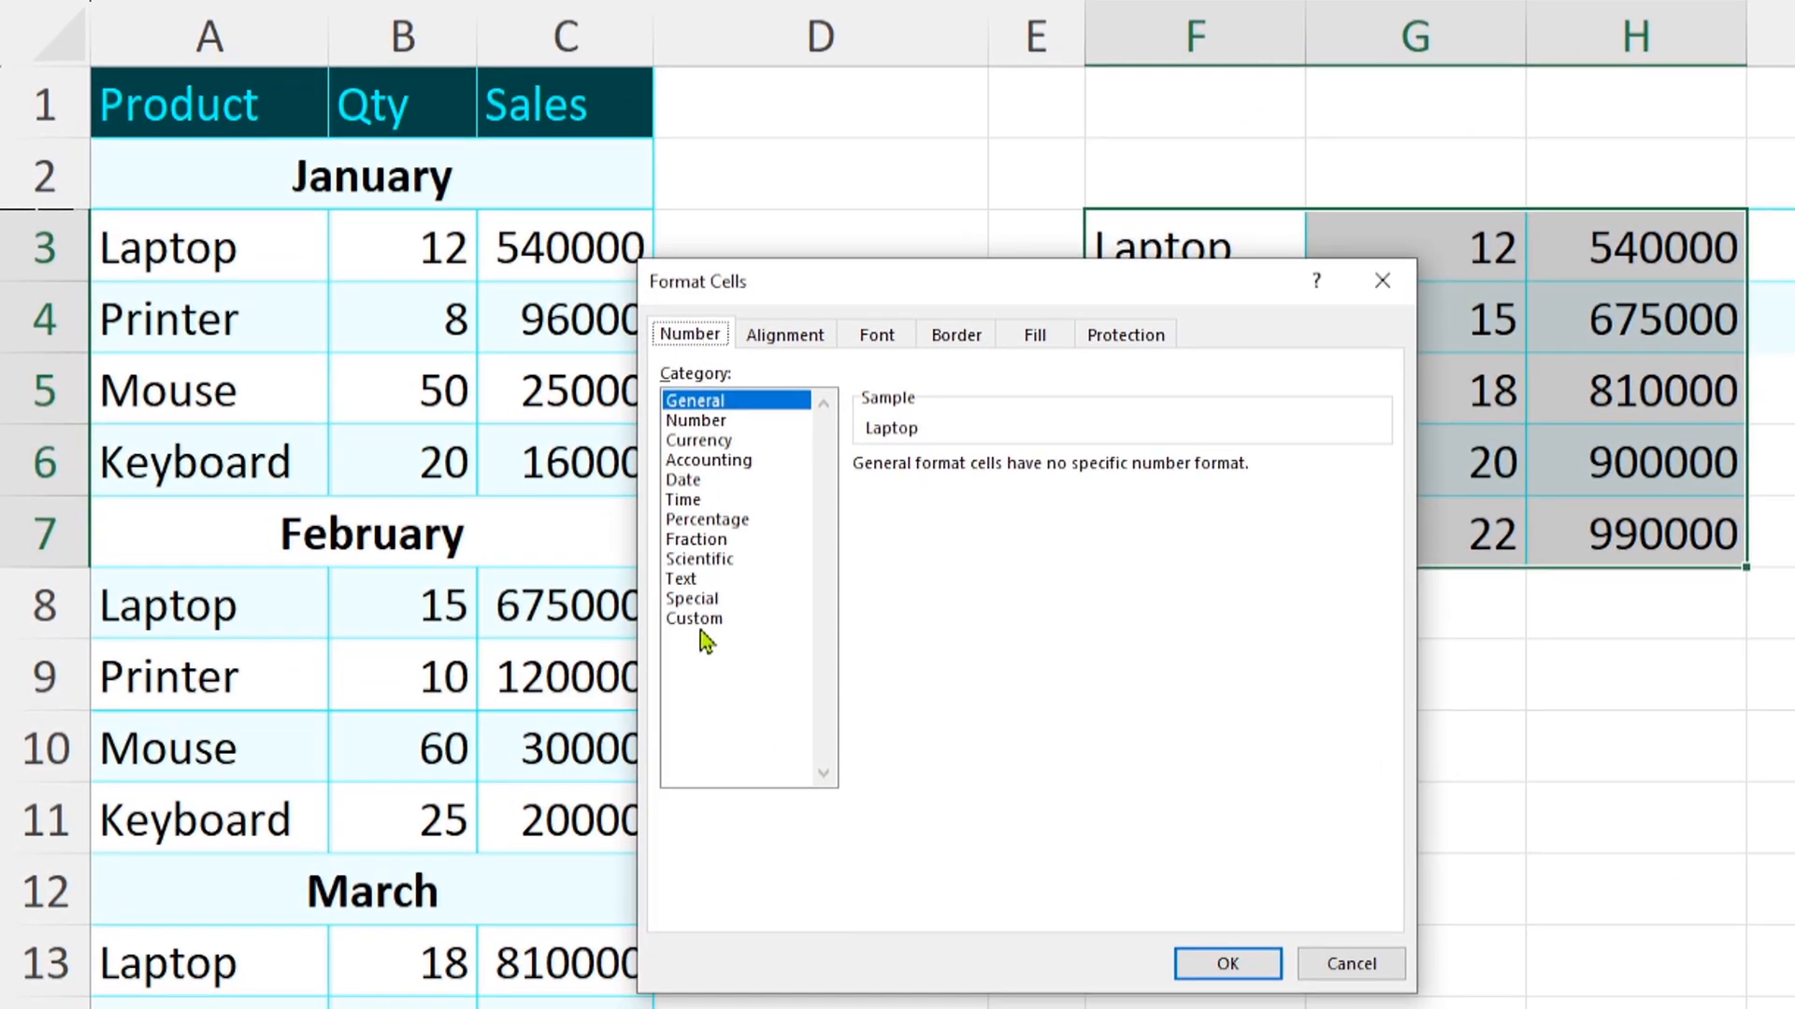
{"action": "left_click", "coordinate": [698, 624]}
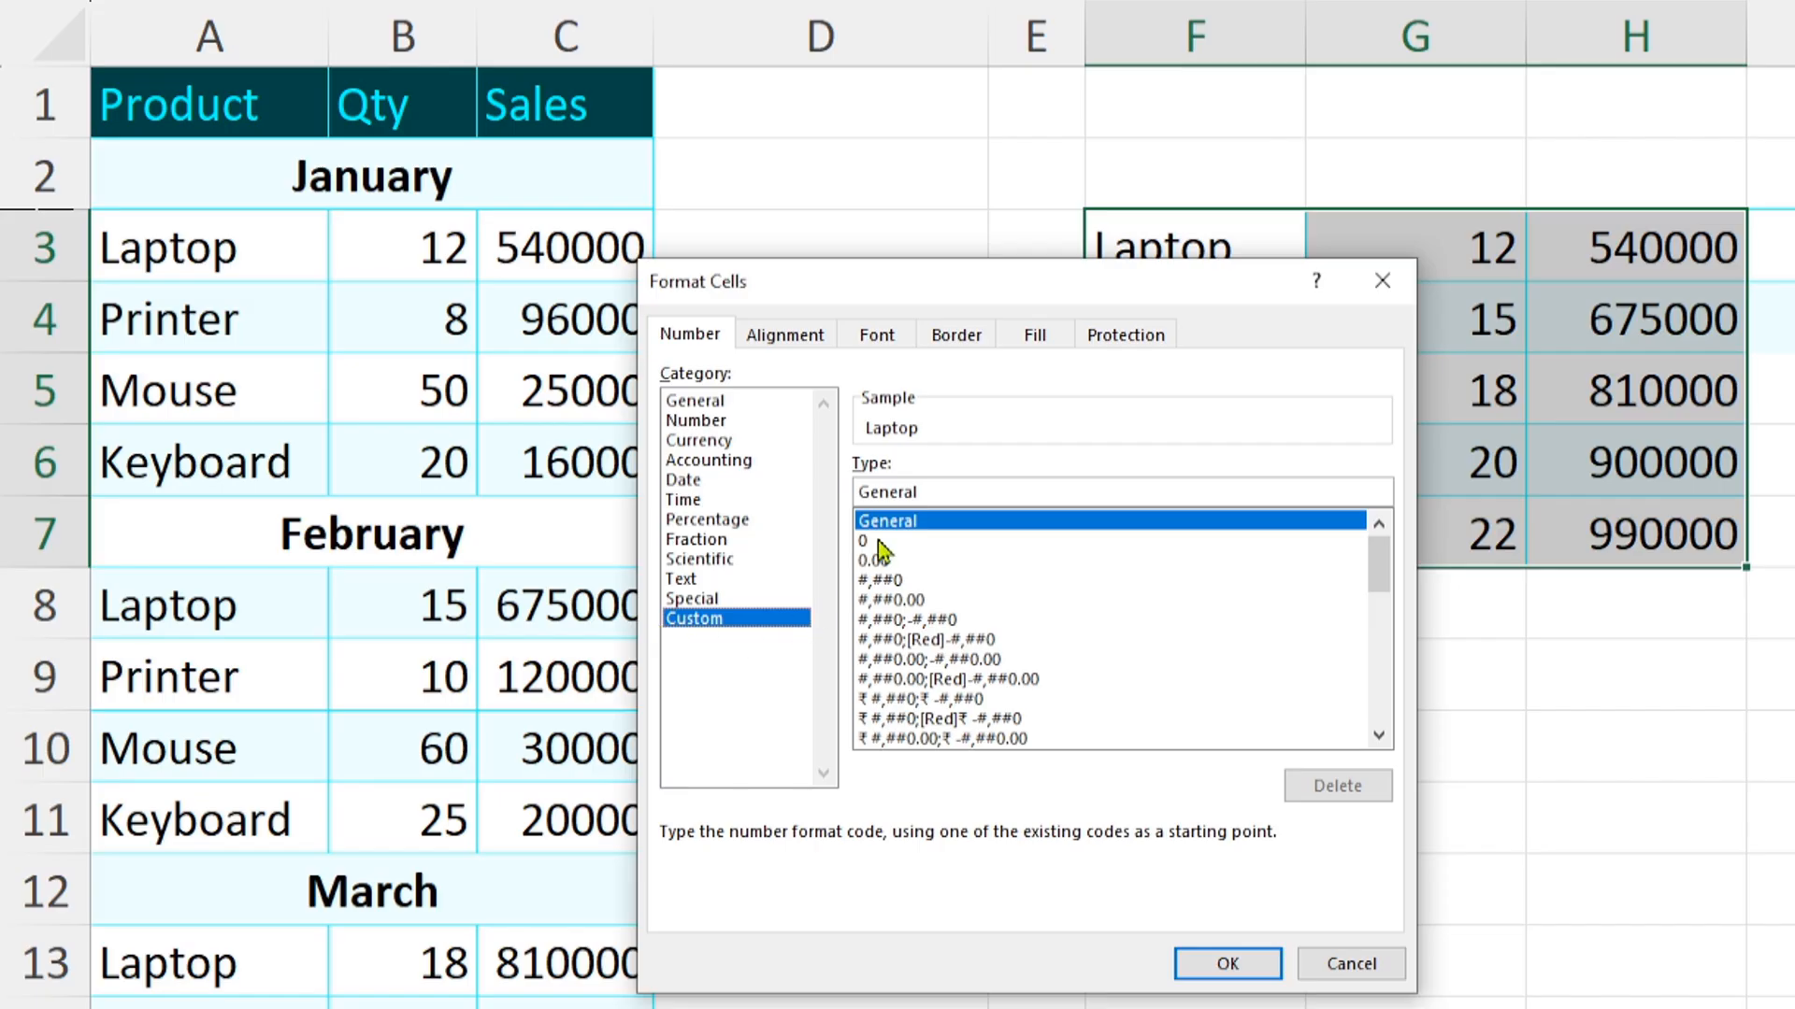
{"action": "left_click_drag", "start_coordinate": [949, 496], "coordinate": [765, 489]}
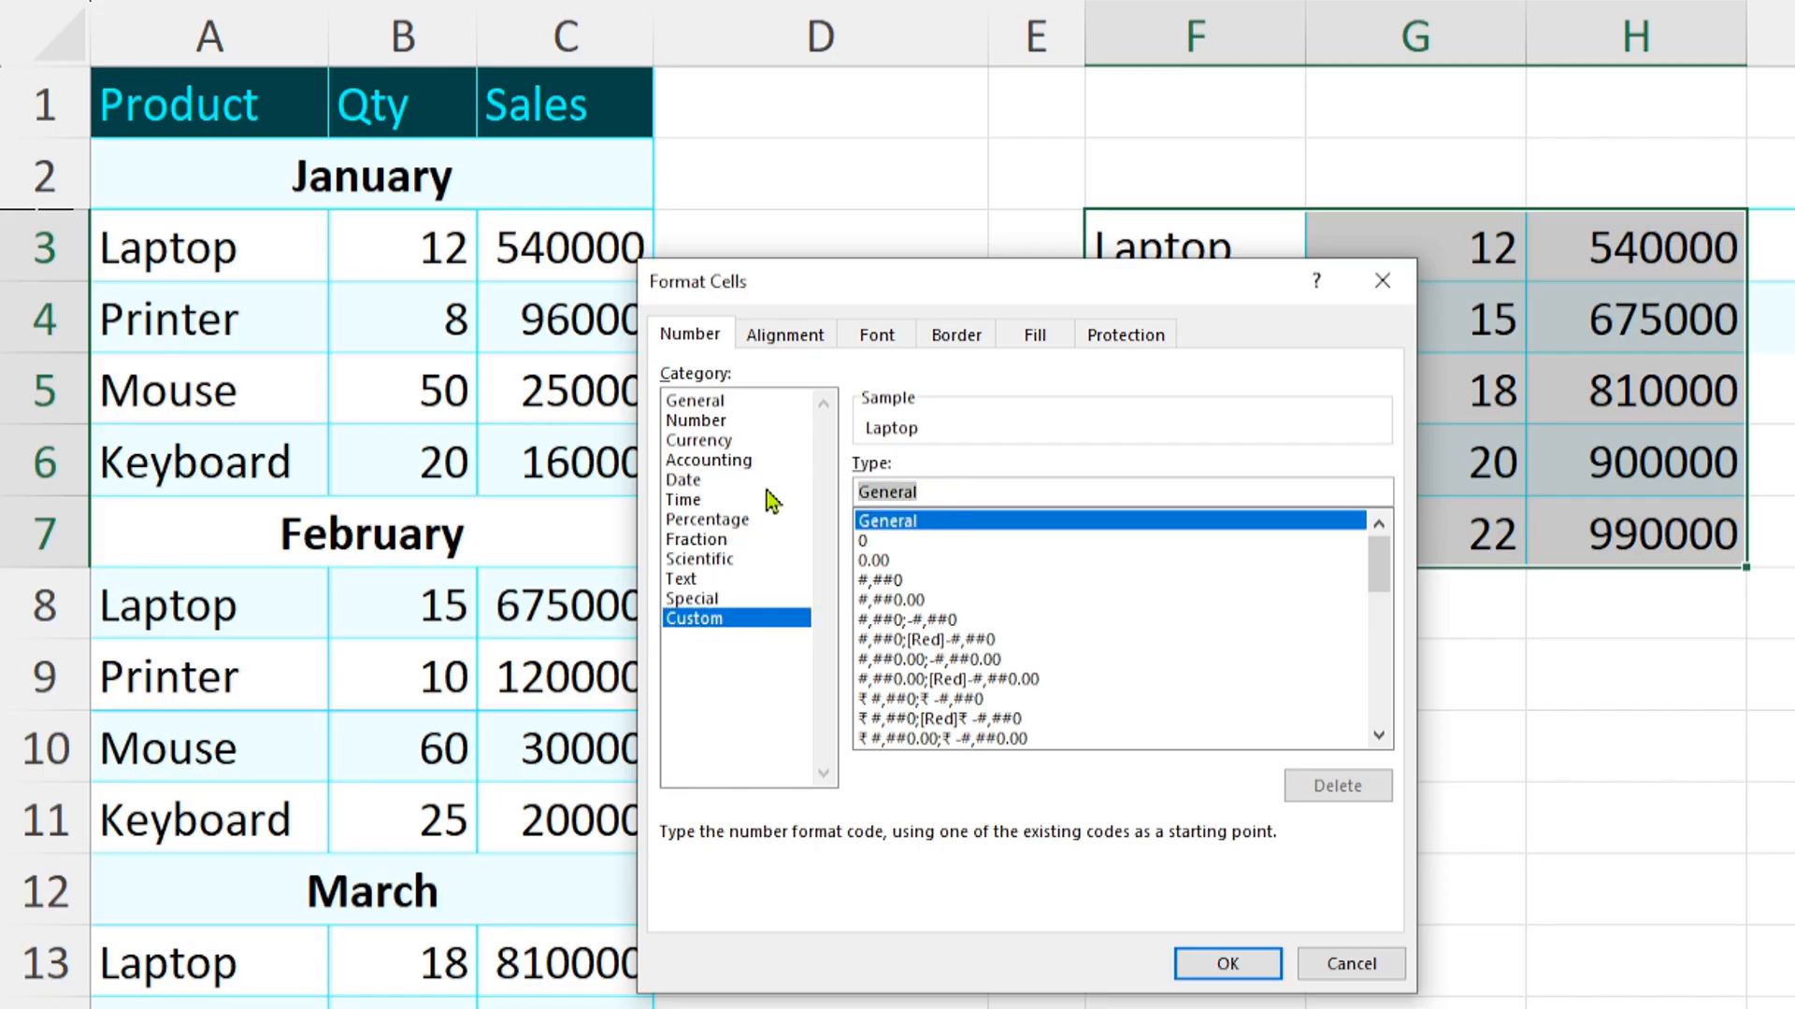
{"action": "key", "text": "BackSpace"}
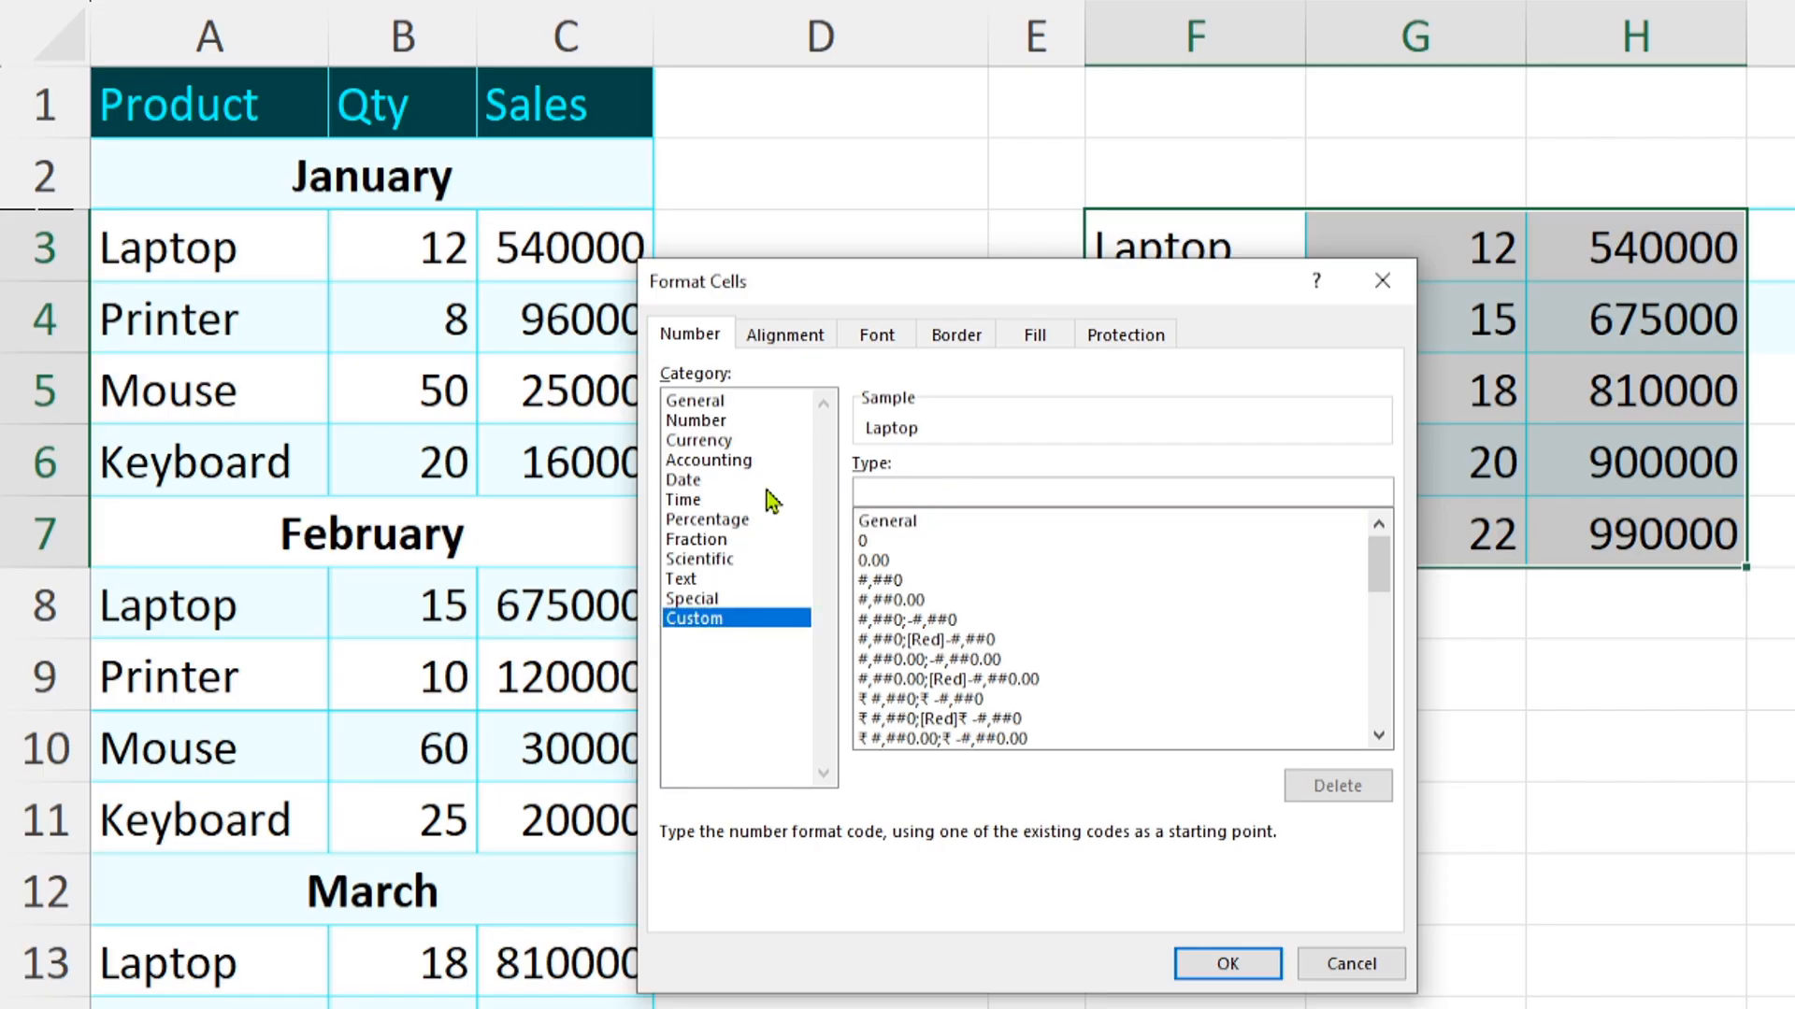
{"action": "type", "text": ";;;"}
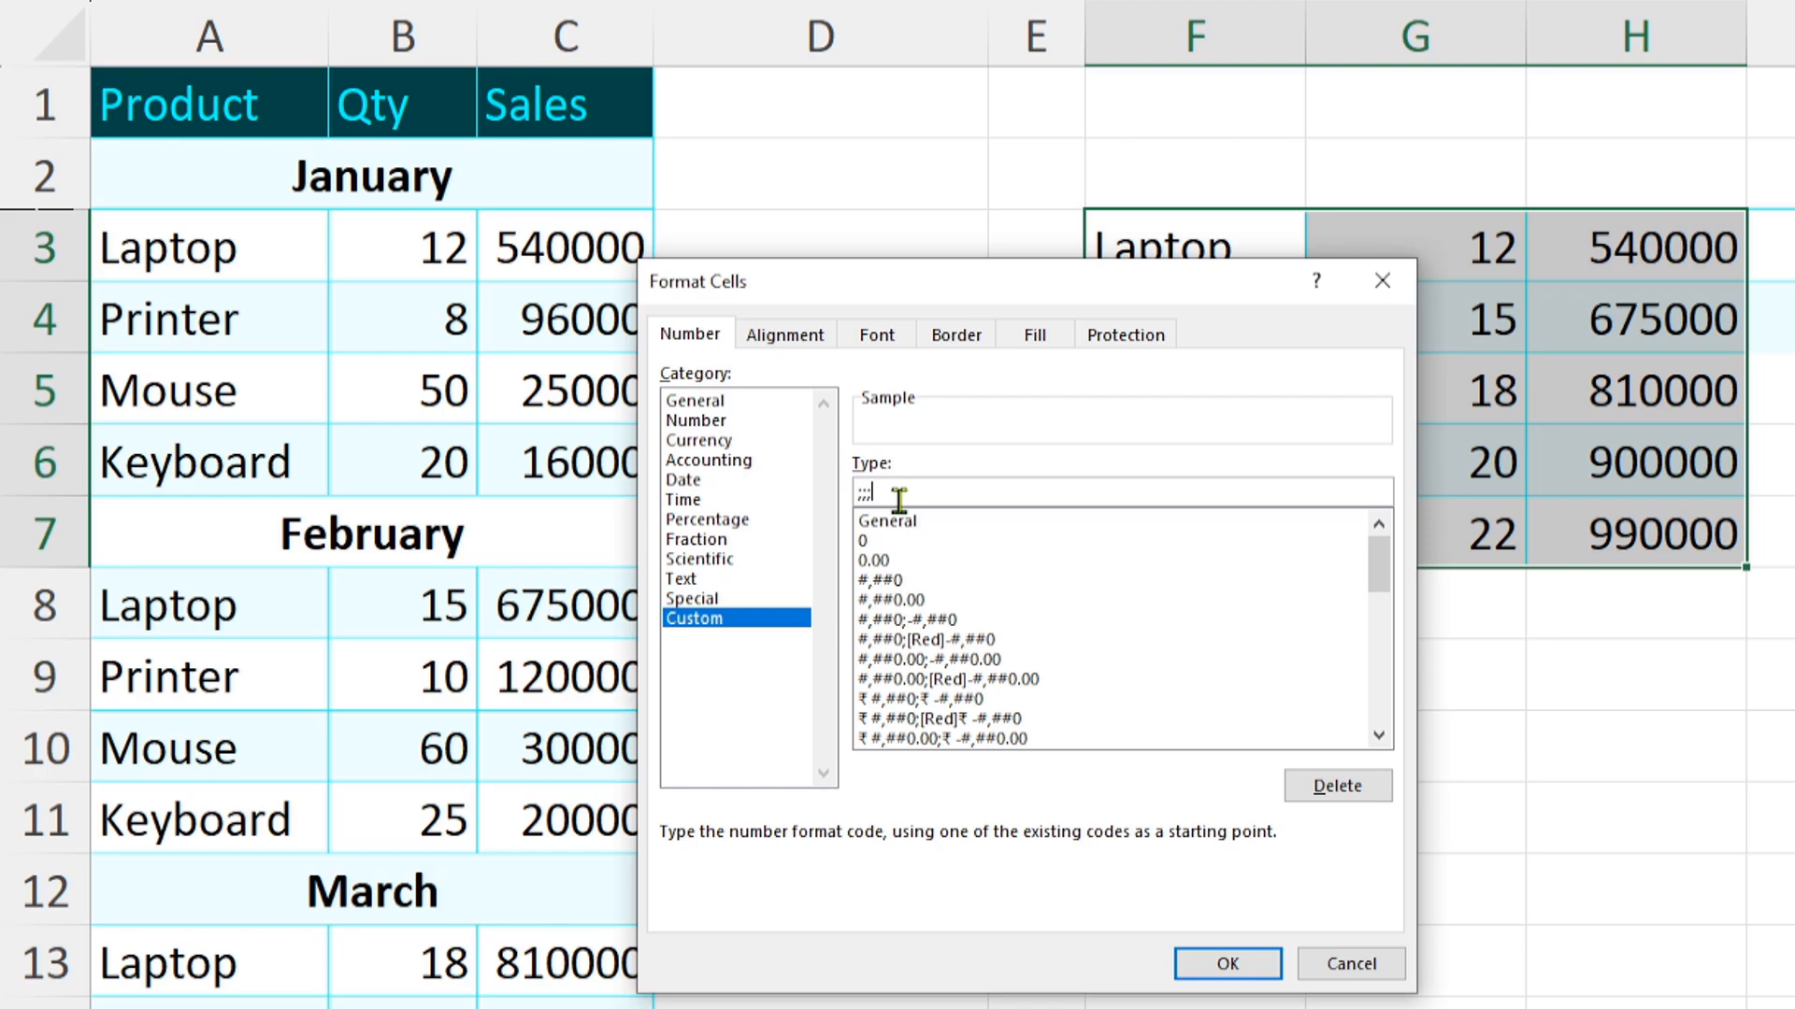
{"action": "left_click", "coordinate": [1228, 965]}
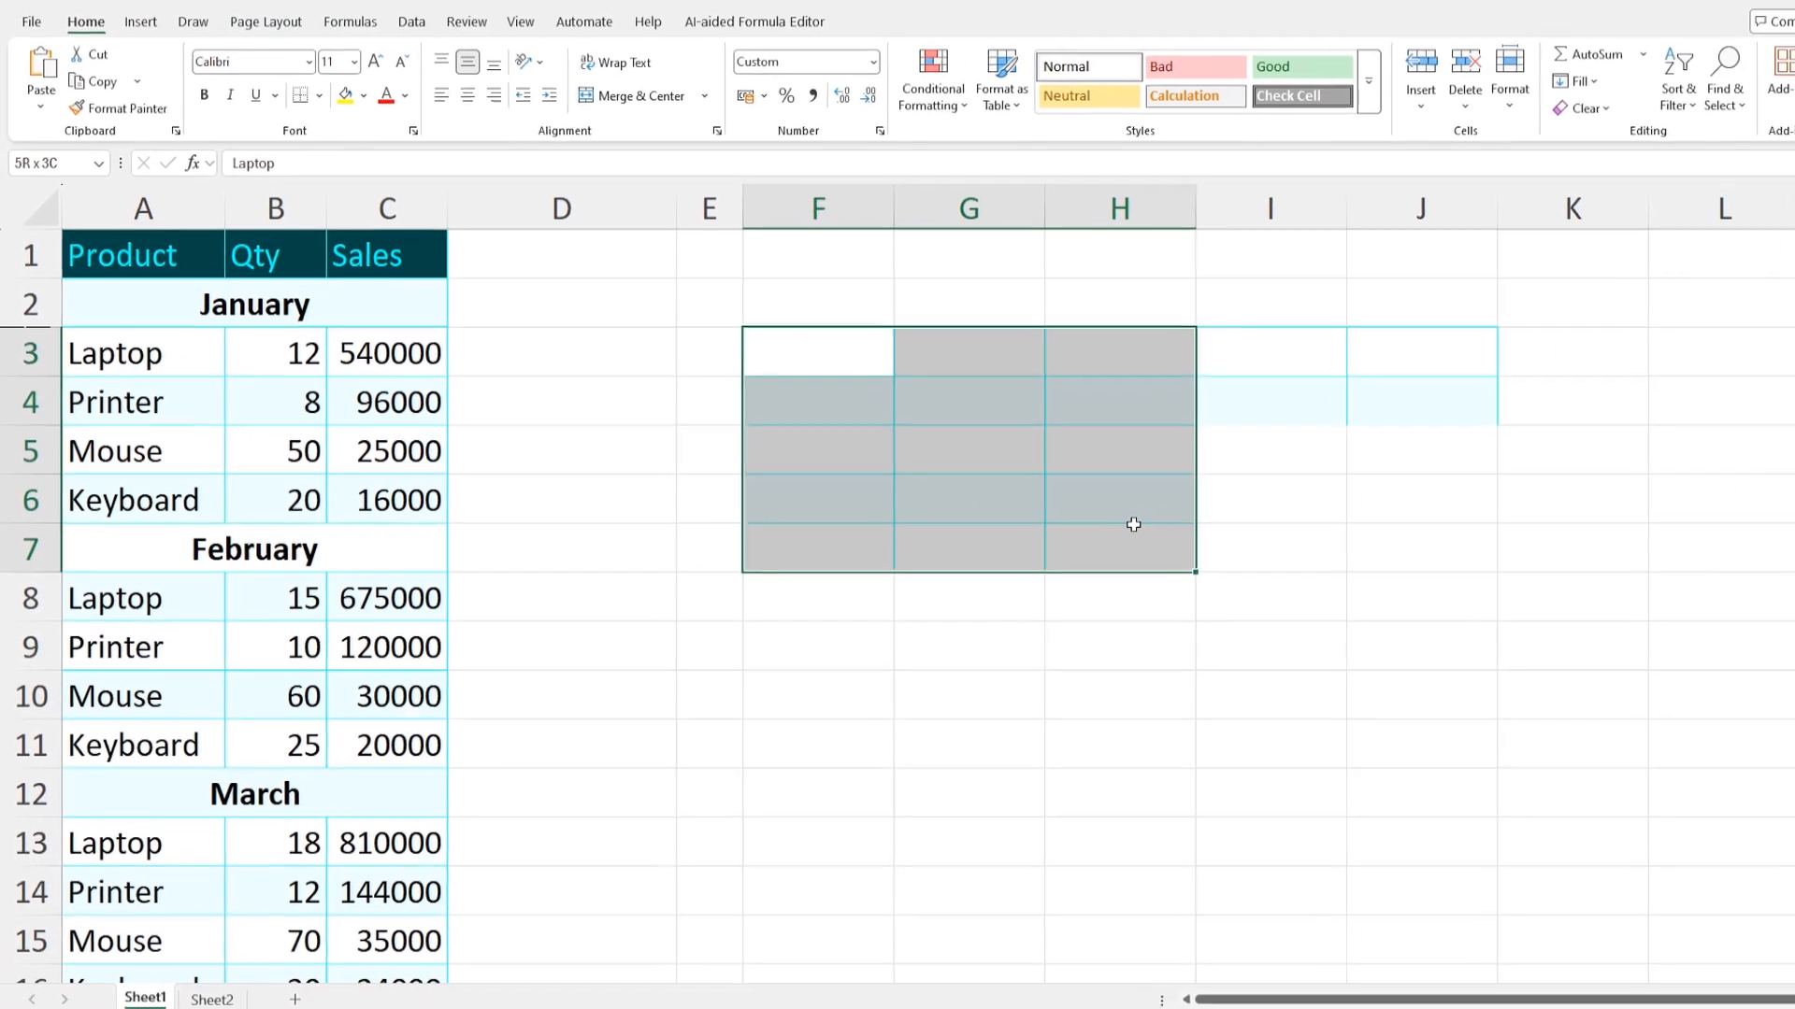
- Fill cells F3:H6 of the hidden Laptop rows with yellow
{"action": "left_click_drag", "start_coordinate": [1133, 525], "coordinate": [1132, 507]}
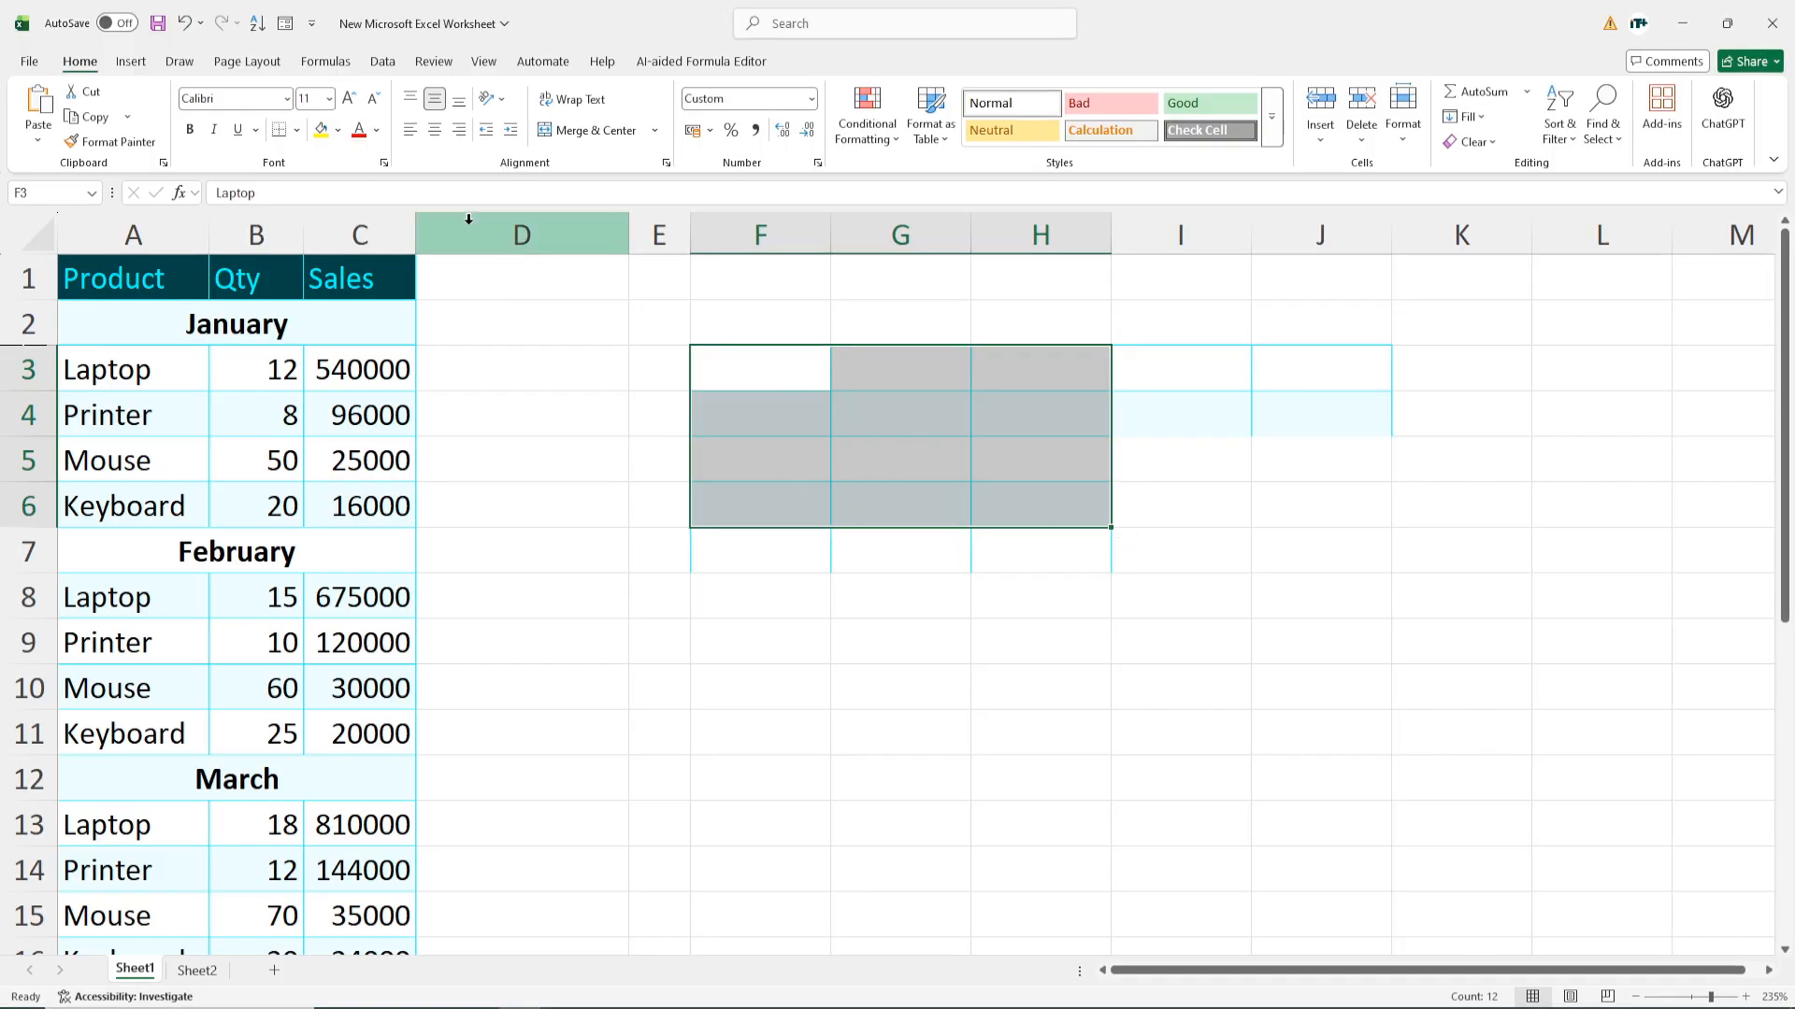
{"action": "left_click", "coordinate": [321, 129]}
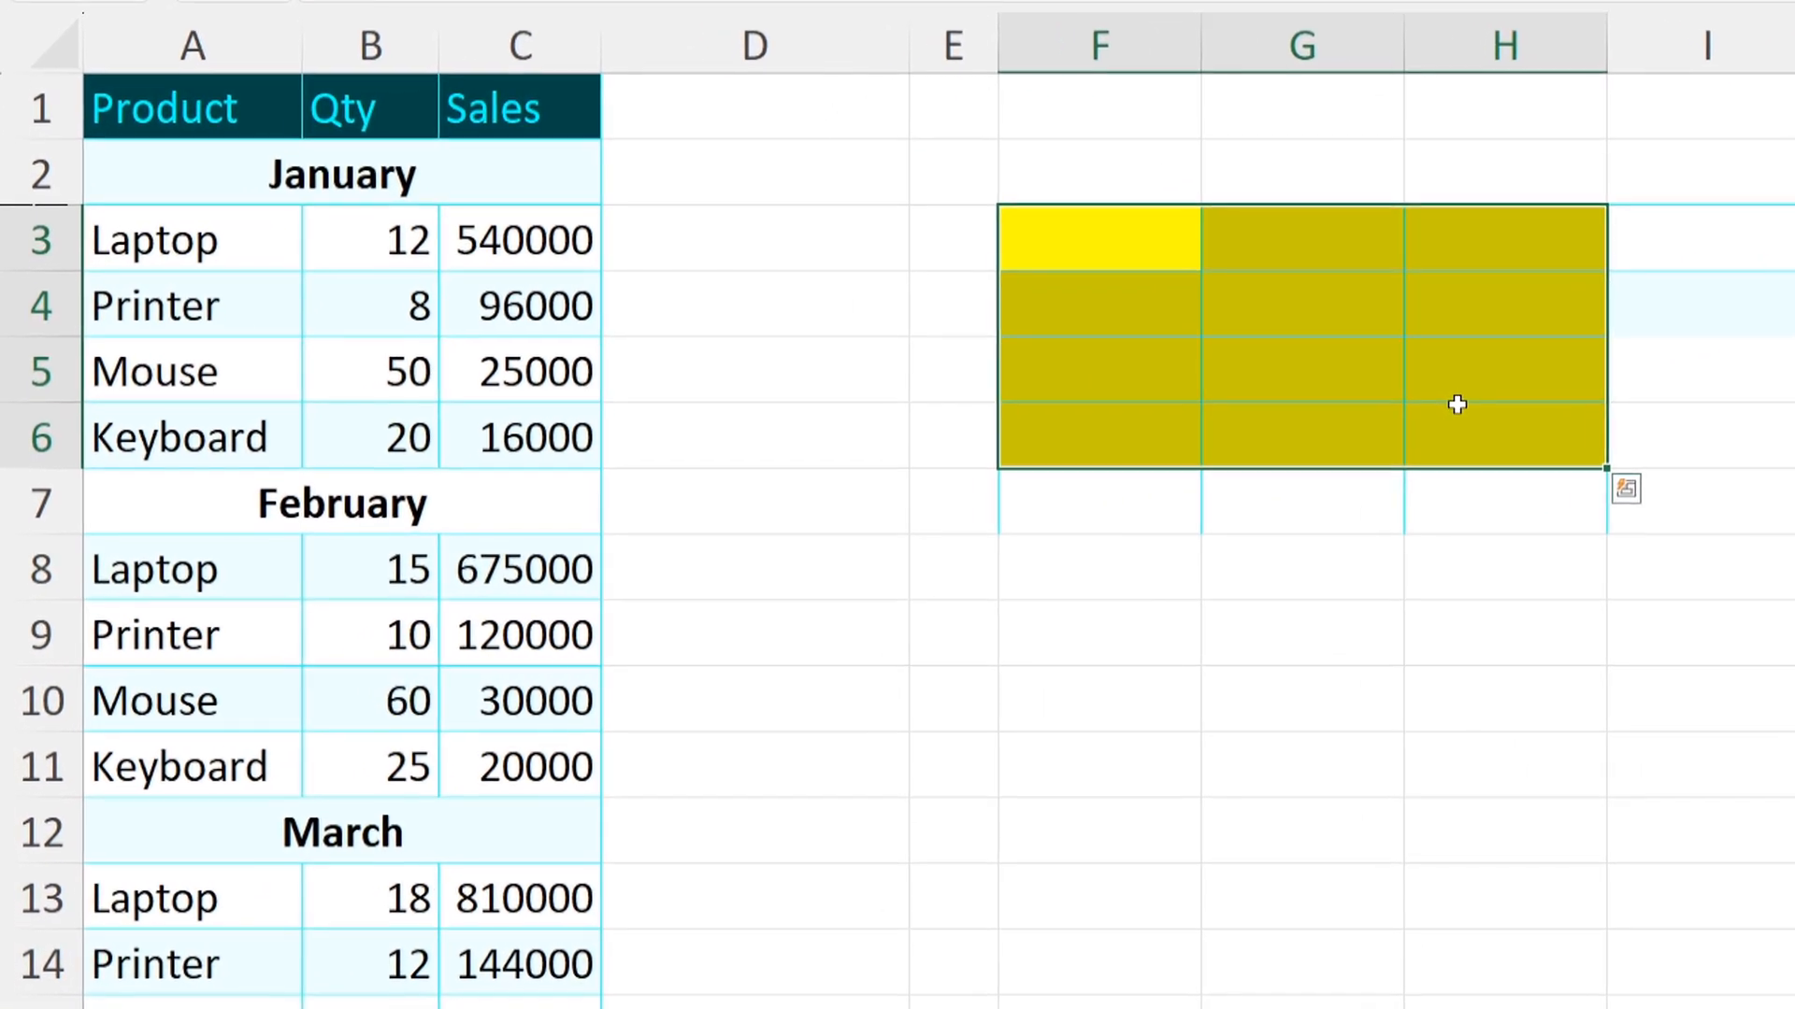
- Change the number format of the yellow cells F3:H6 from custom to General so their contents show again
{"action": "key", "text": "ctrl+1"}
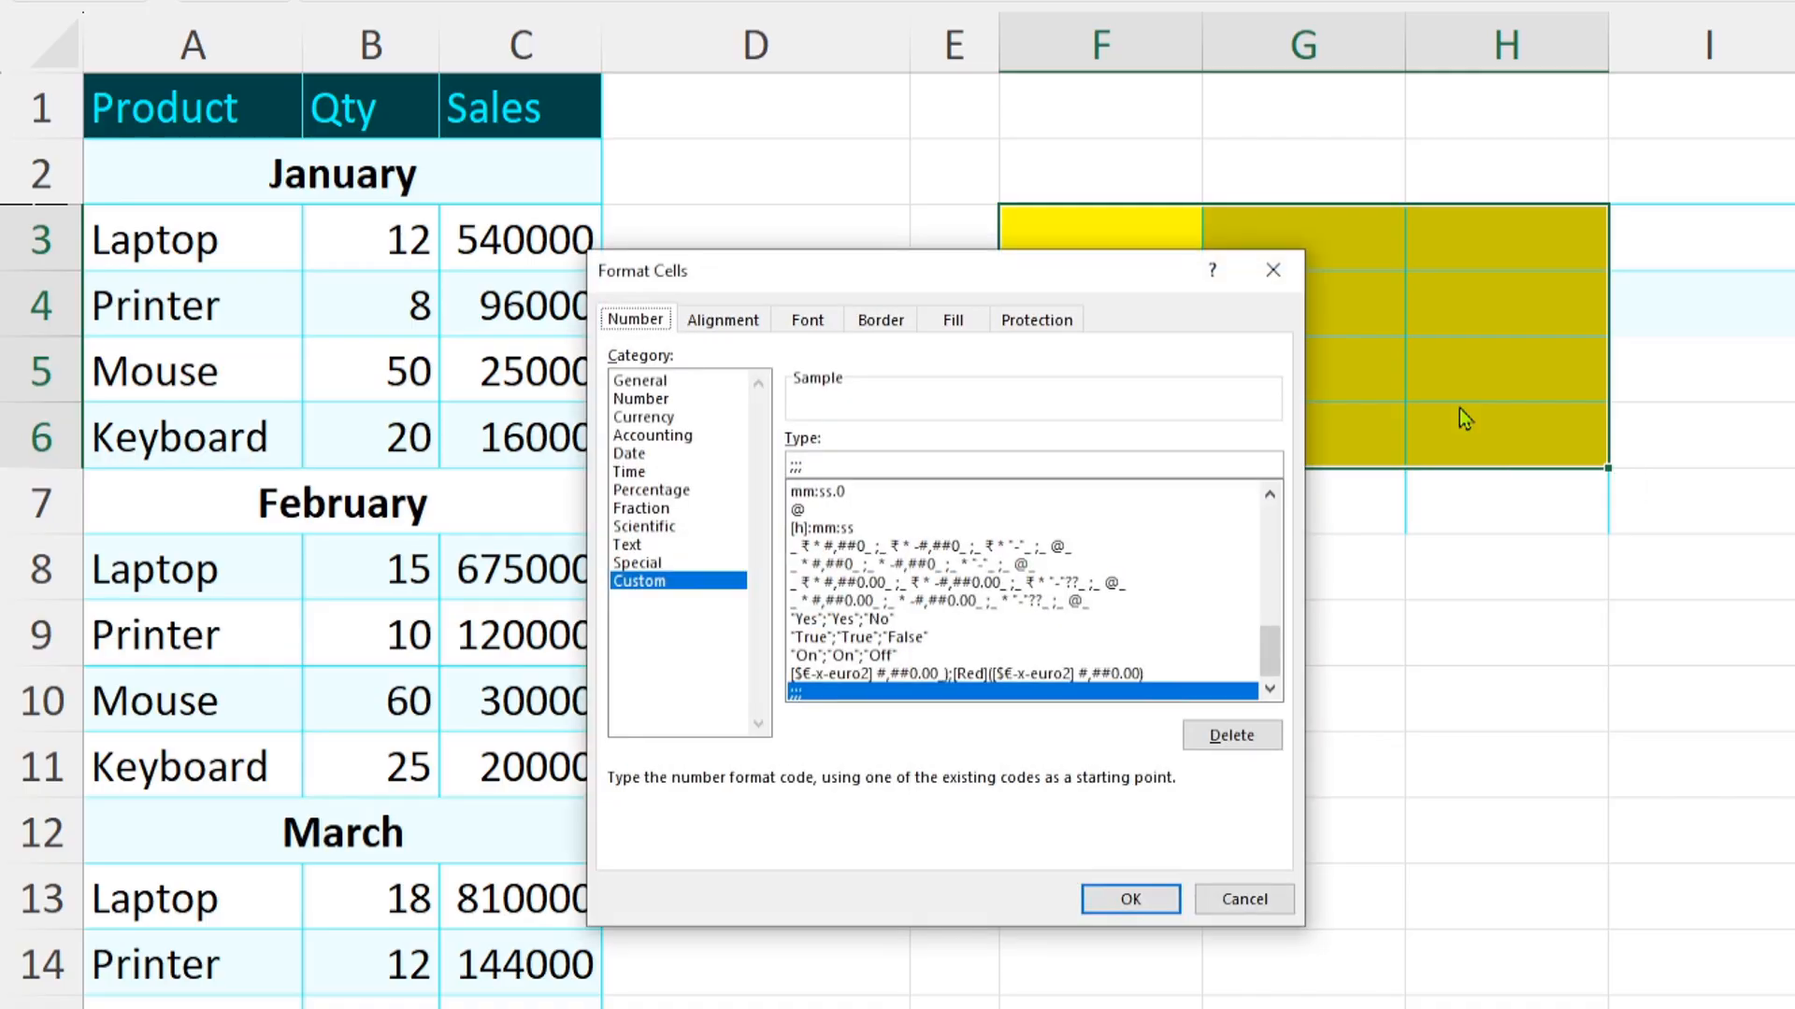
{"action": "double_click", "coordinate": [813, 464]}
{"action": "key", "text": "BackSpace"}
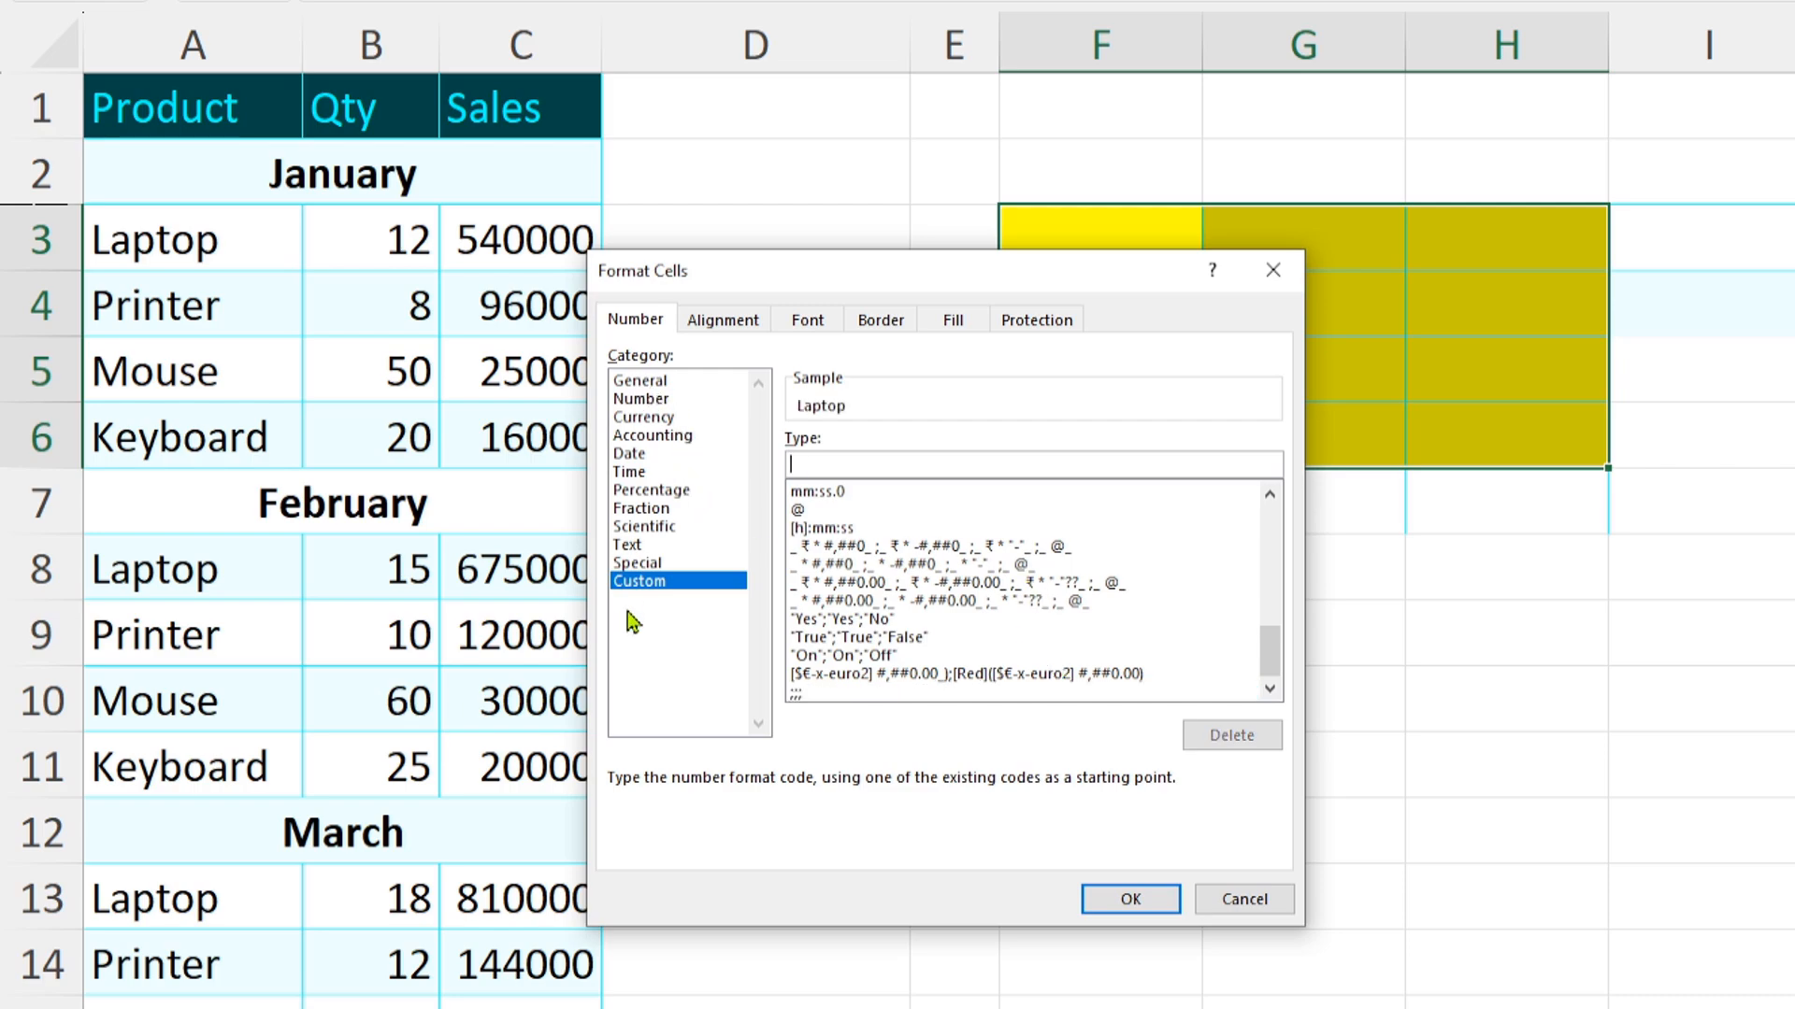
{"action": "left_click", "coordinate": [652, 384]}
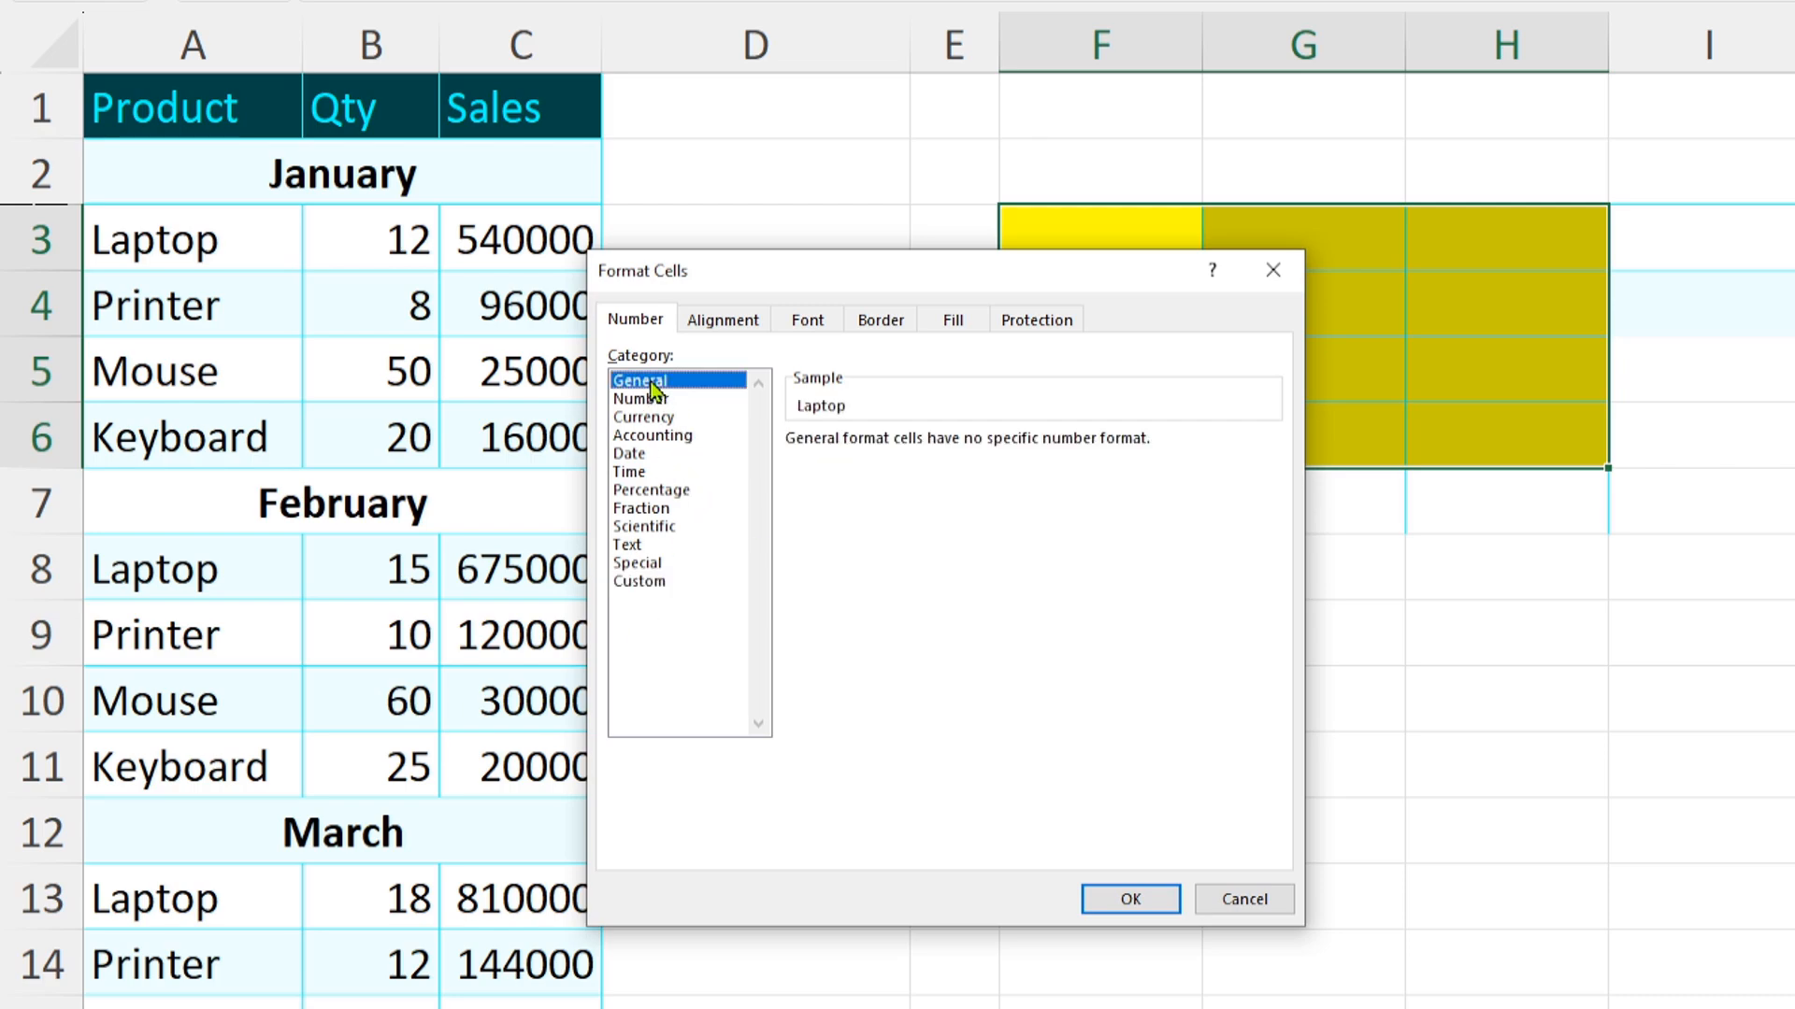
{"action": "left_click", "coordinate": [1118, 905]}
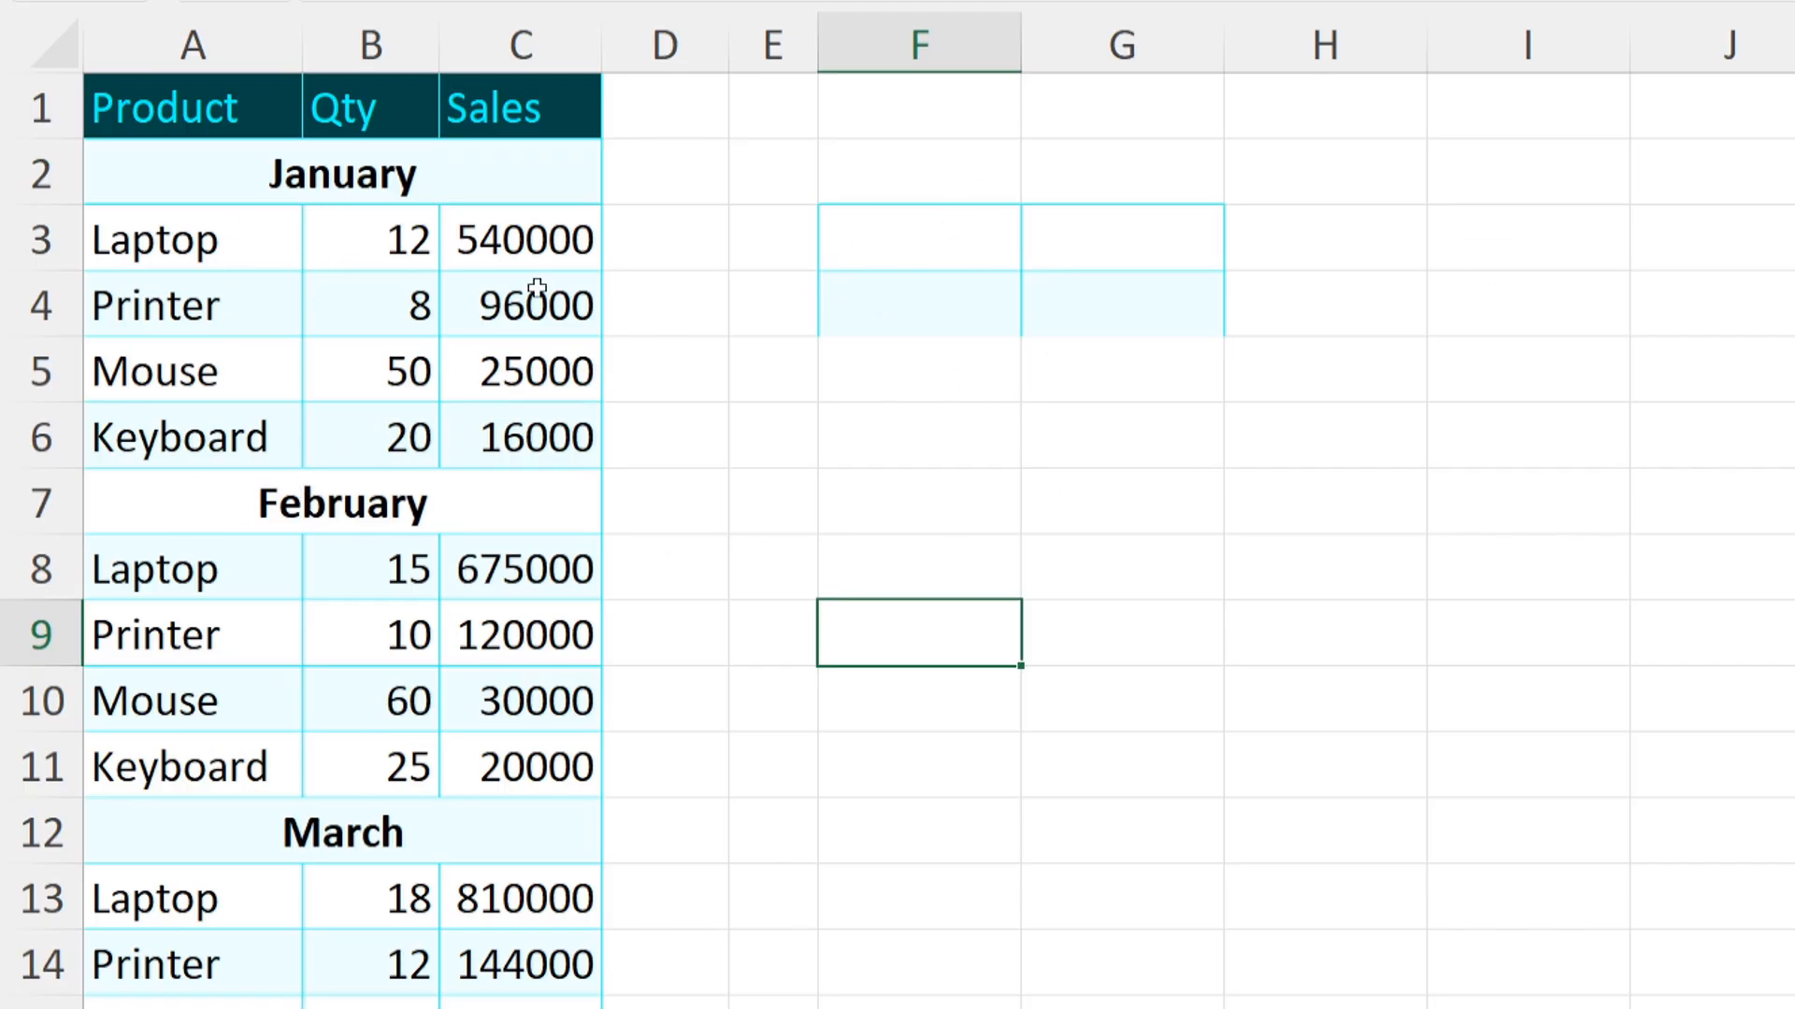
- Move the February block A7:C11 to the range E2:G6 beside the sales table
{"action": "left_click_drag", "start_coordinate": [168, 513], "coordinate": [520, 786]}
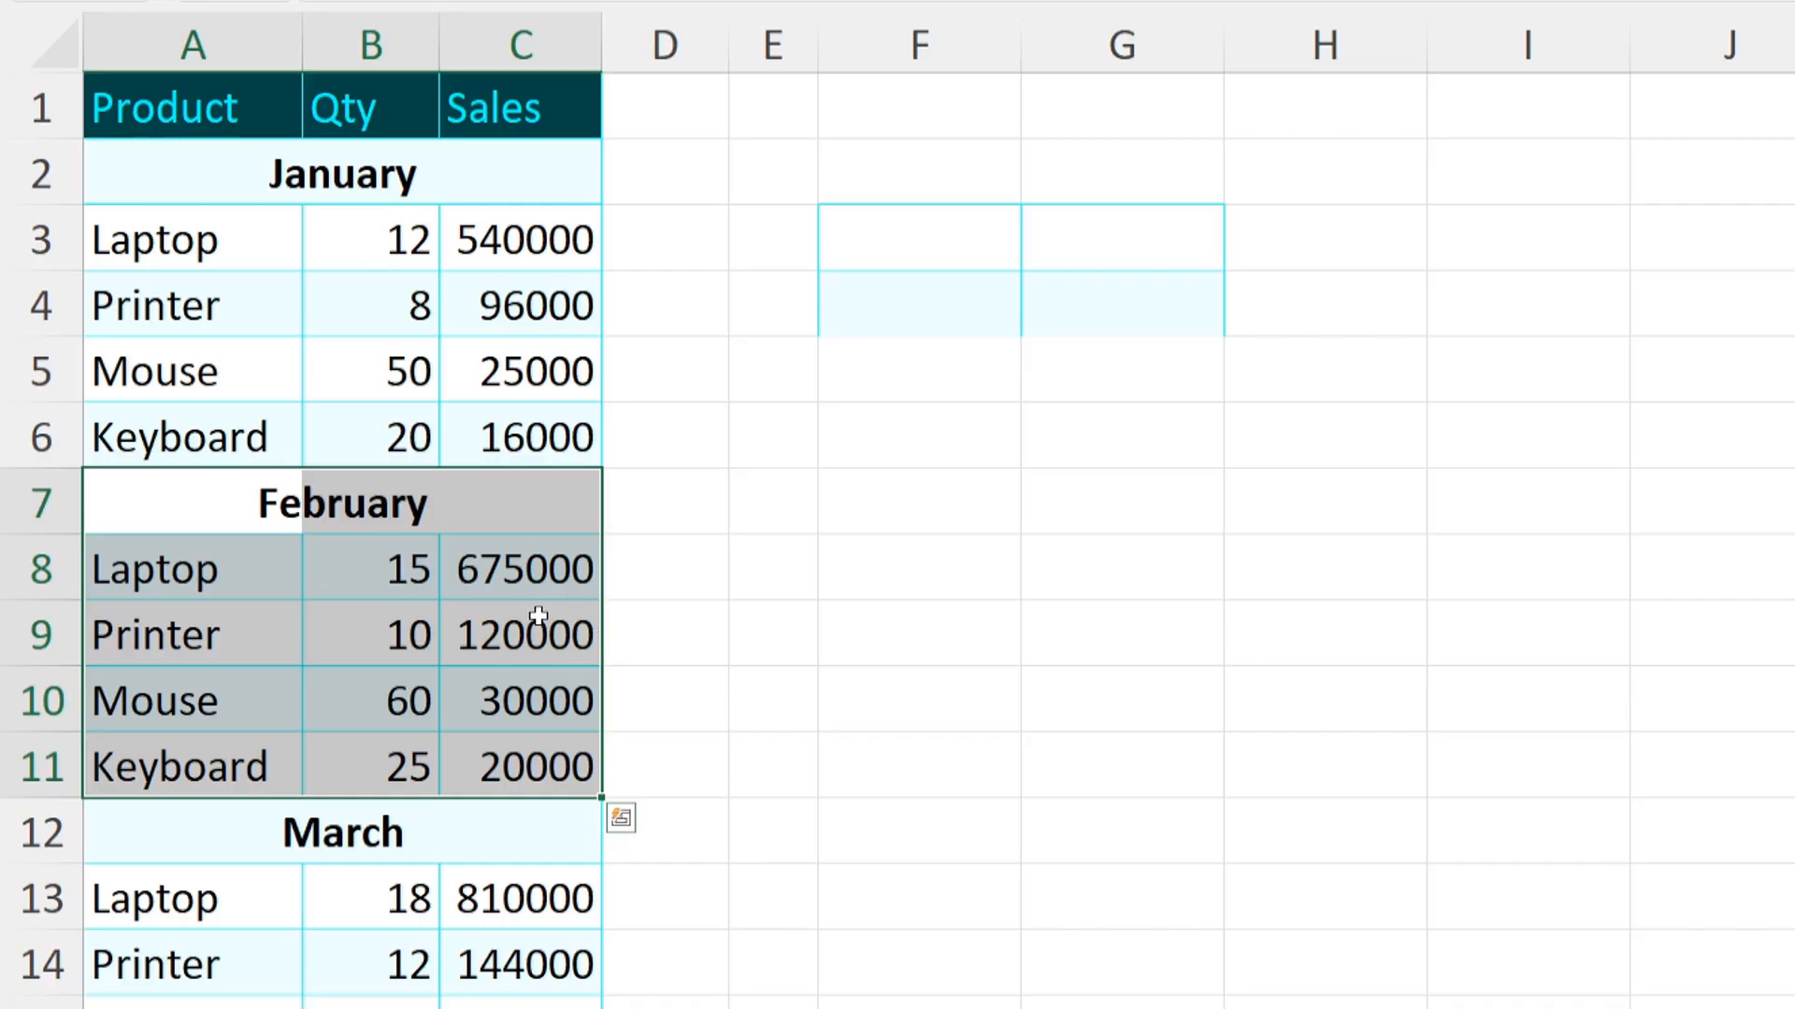
{"action": "left_click", "coordinate": [675, 492]}
{"action": "left_click_drag", "start_coordinate": [119, 522], "coordinate": [559, 765]}
{"action": "left_click_drag", "start_coordinate": [600, 641], "coordinate": [1060, 282]}
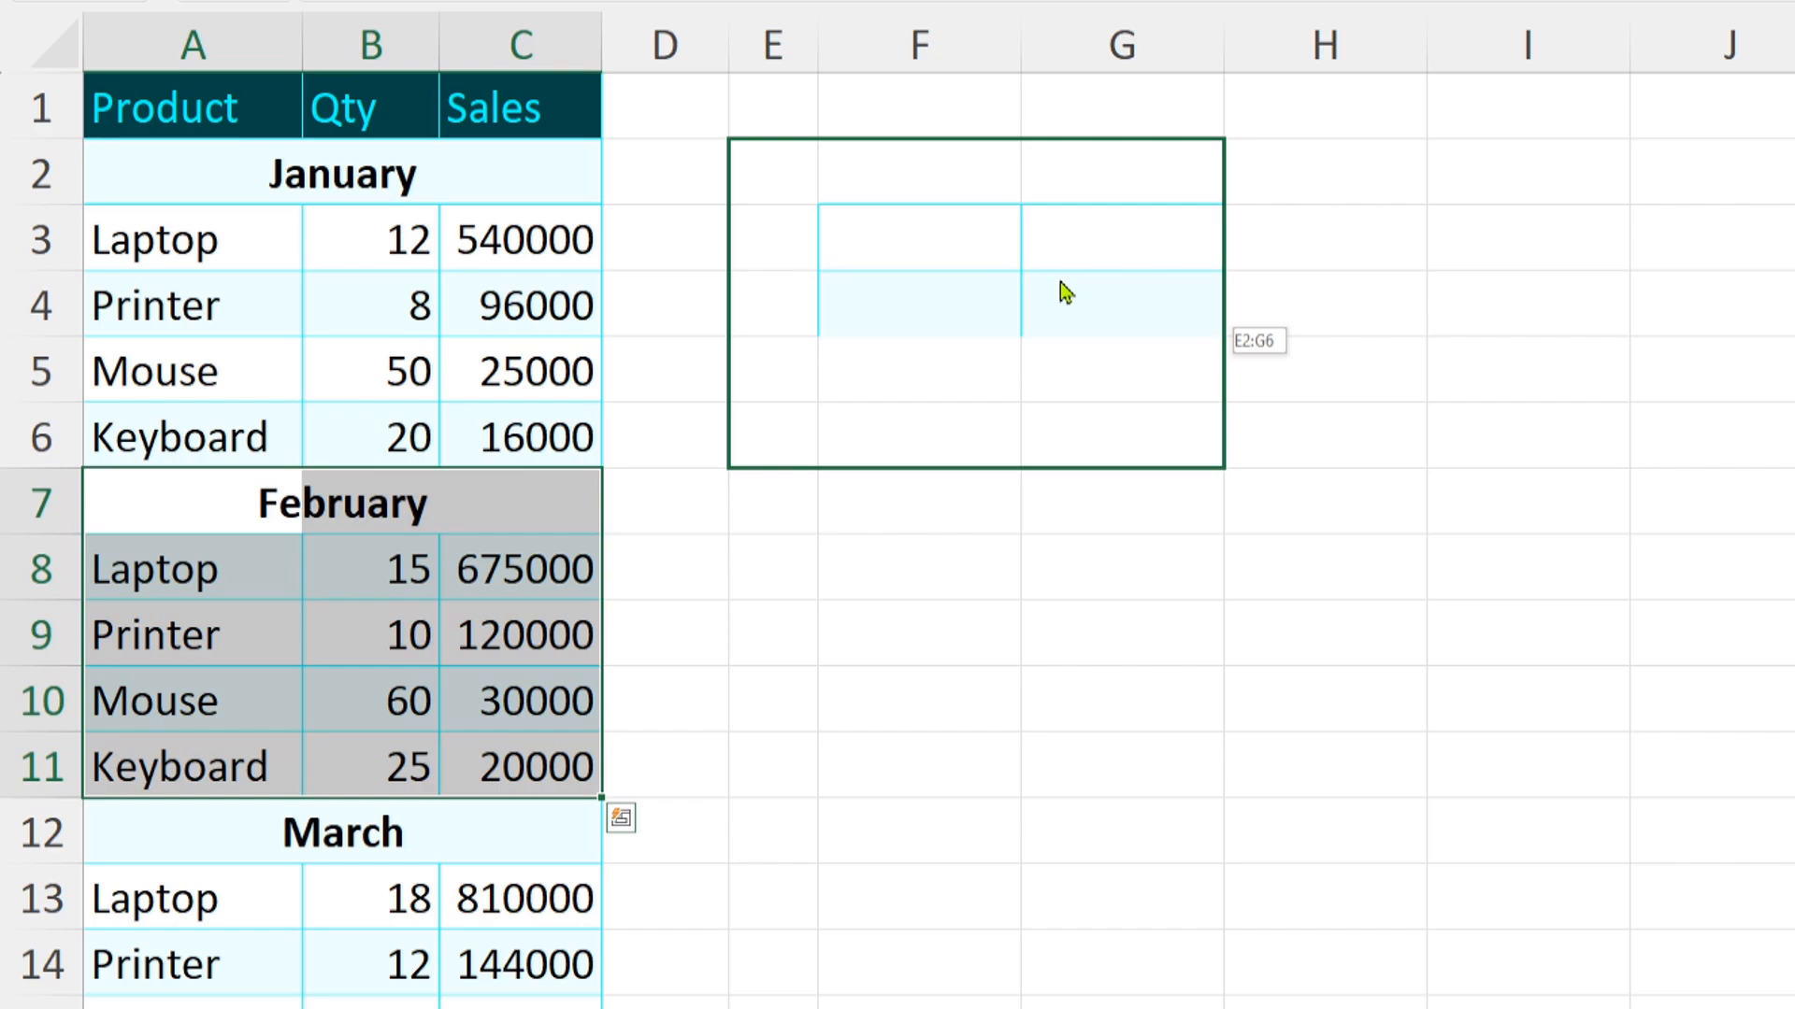
{"action": "left_click_drag", "start_coordinate": [1060, 282], "coordinate": [1060, 282]}
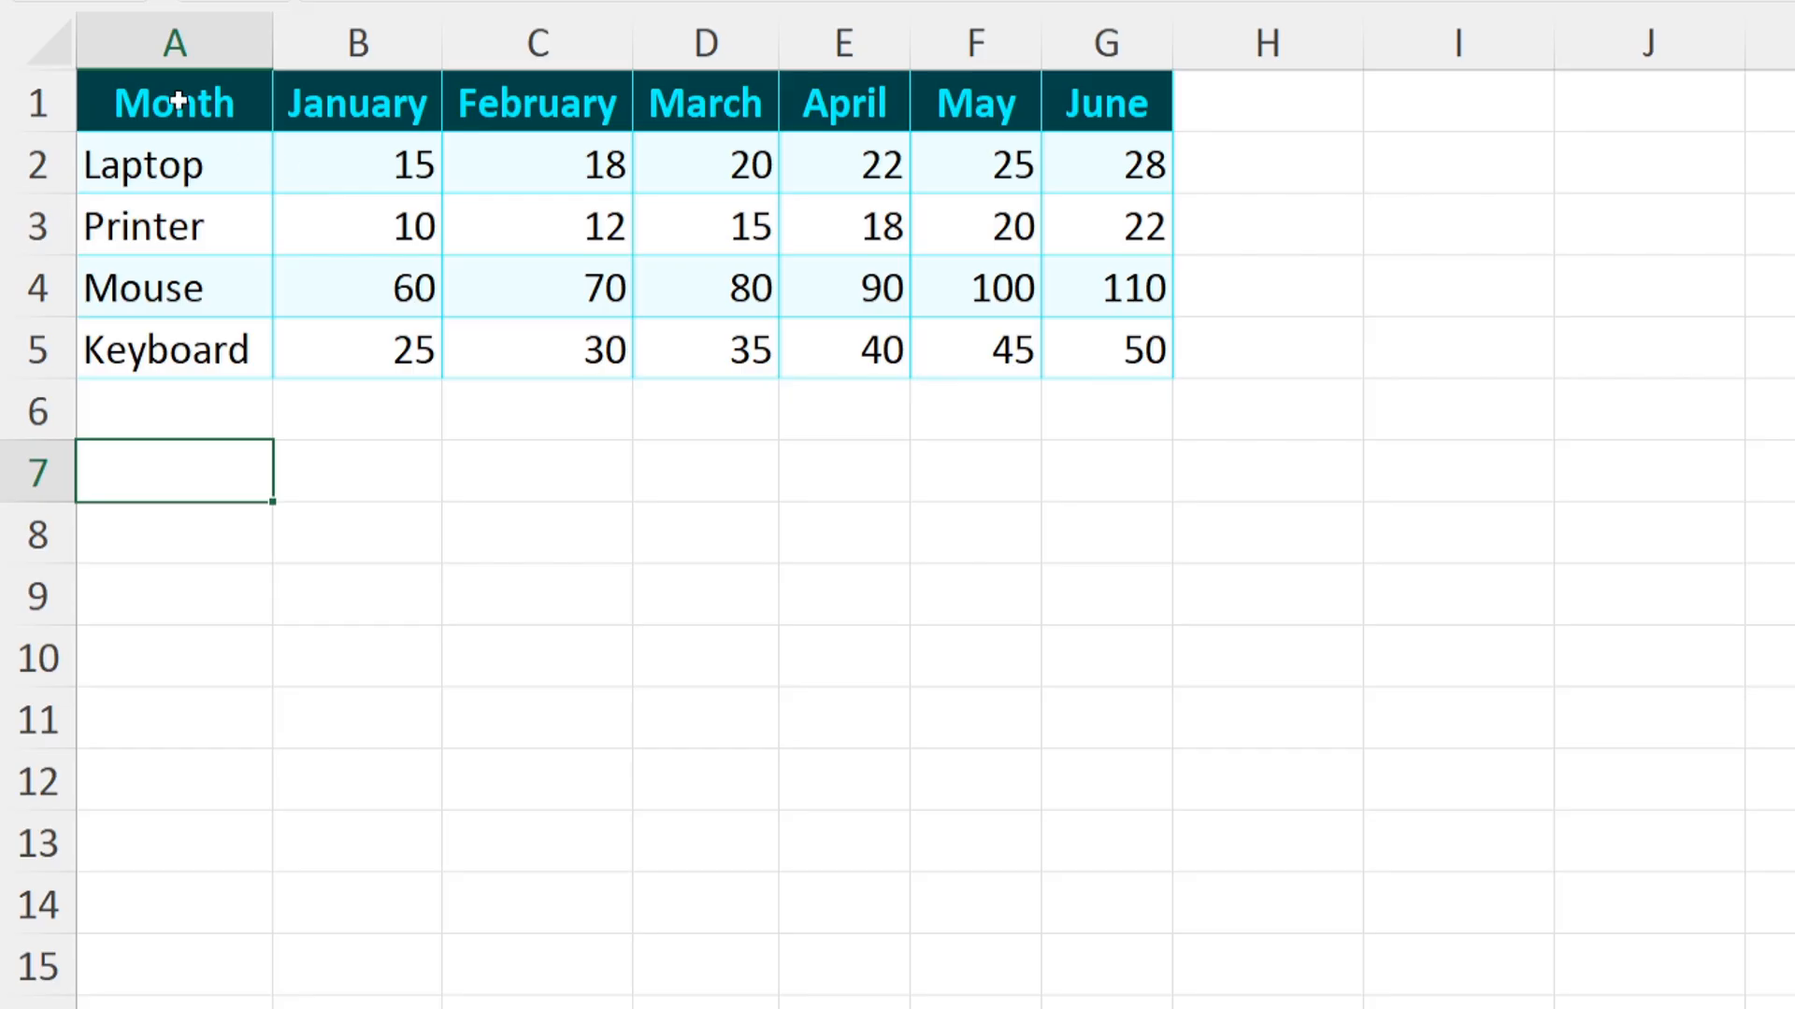
- Copy the monthly product table A1:G5 and paste it transposed at cell A8
{"action": "left_click_drag", "start_coordinate": [178, 100], "coordinate": [1150, 353]}
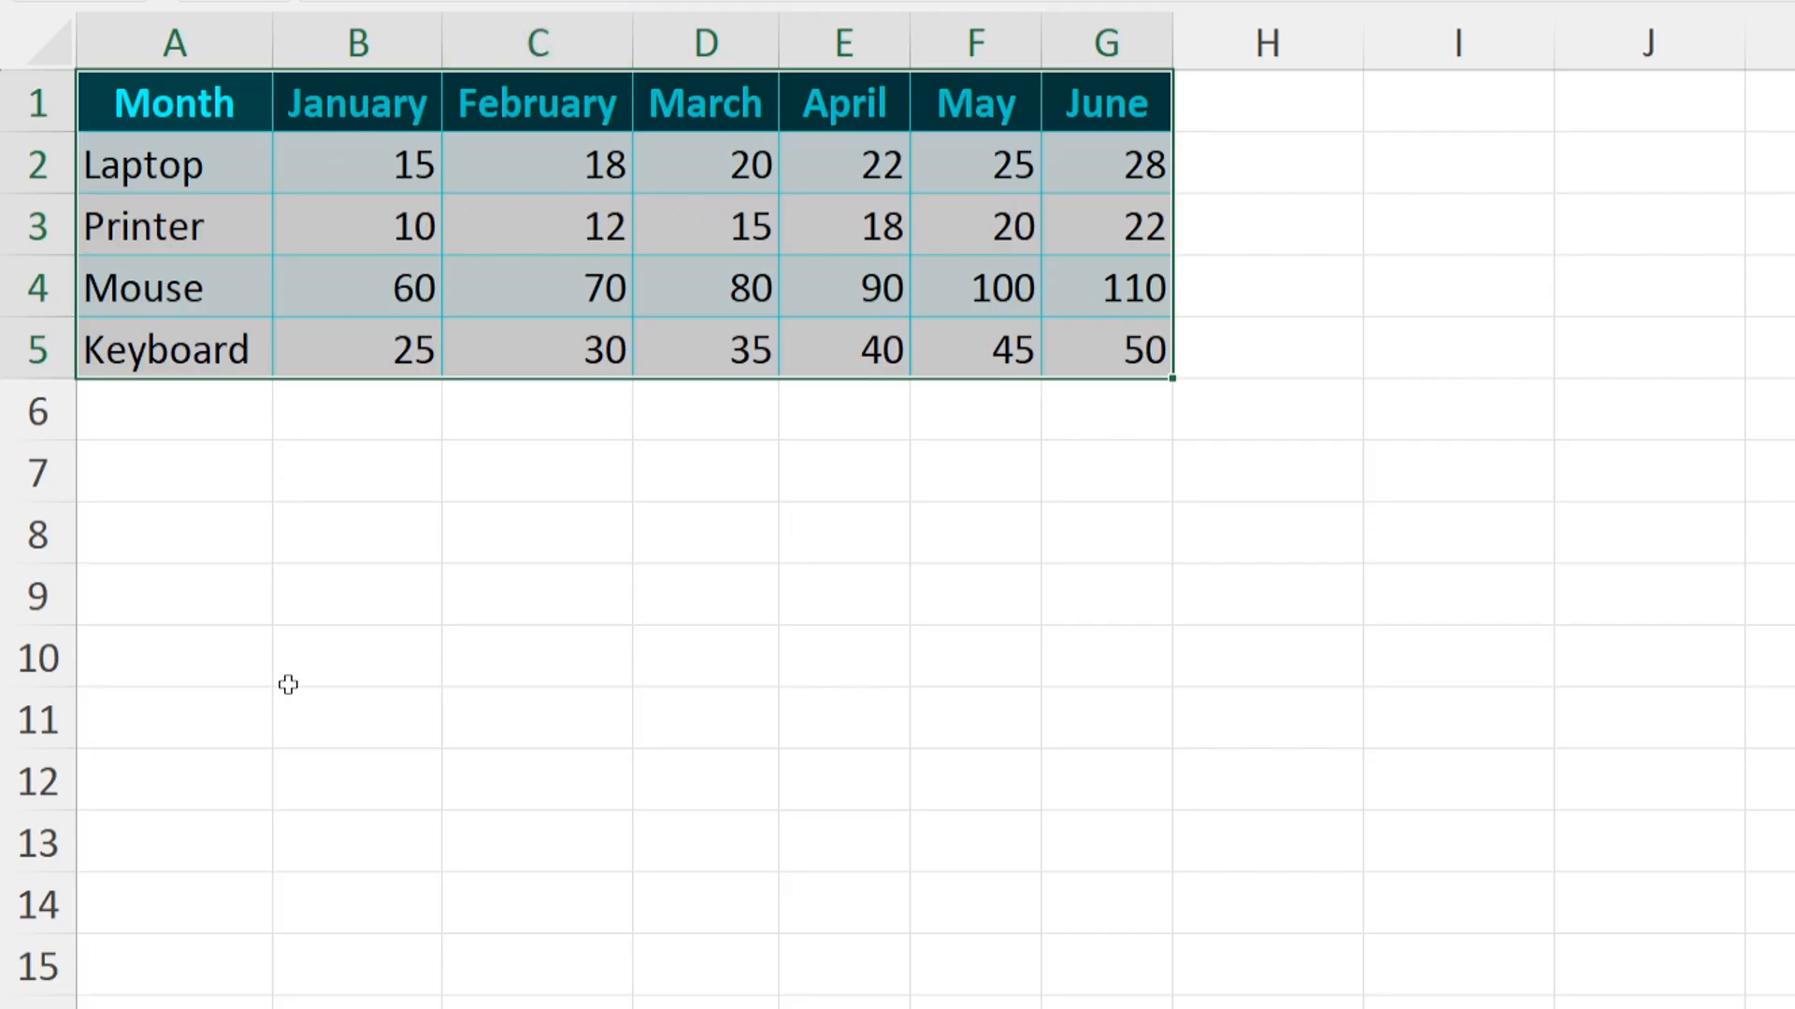
{"action": "left_click_drag", "start_coordinate": [201, 108], "coordinate": [1066, 353]}
{"action": "key", "text": "ctrl+c"}
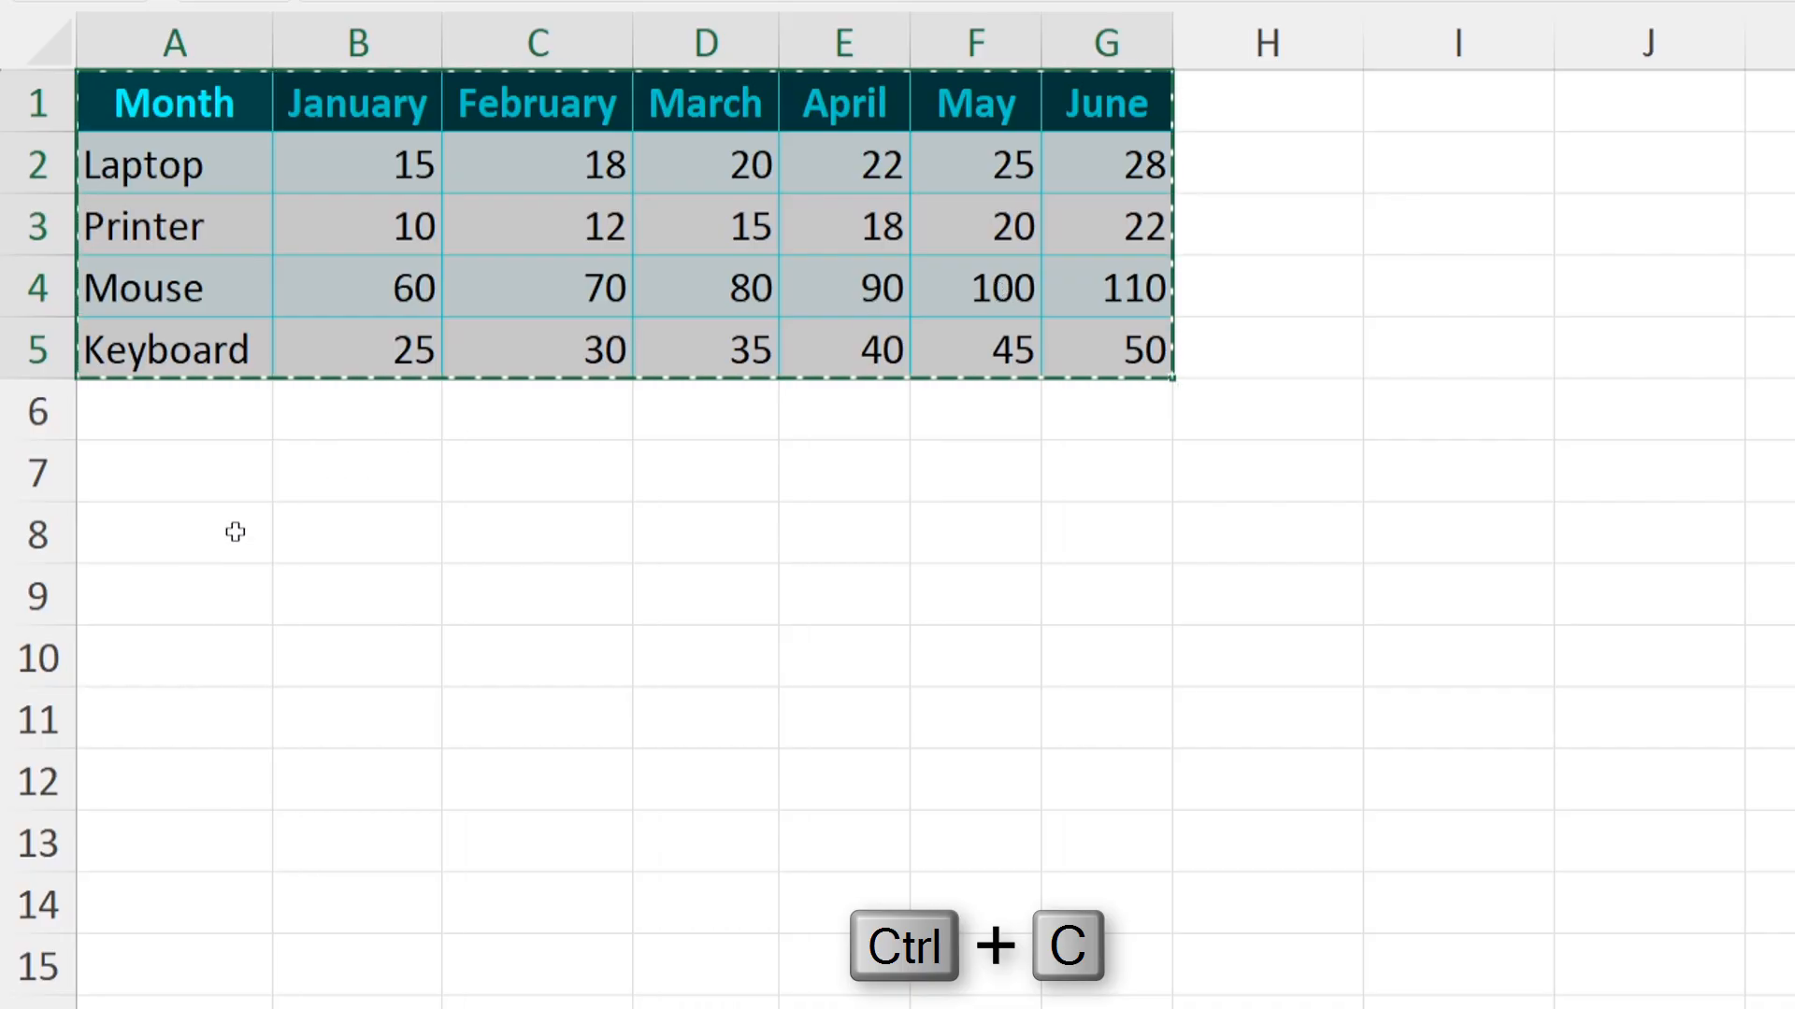
{"action": "left_click", "coordinate": [177, 540]}
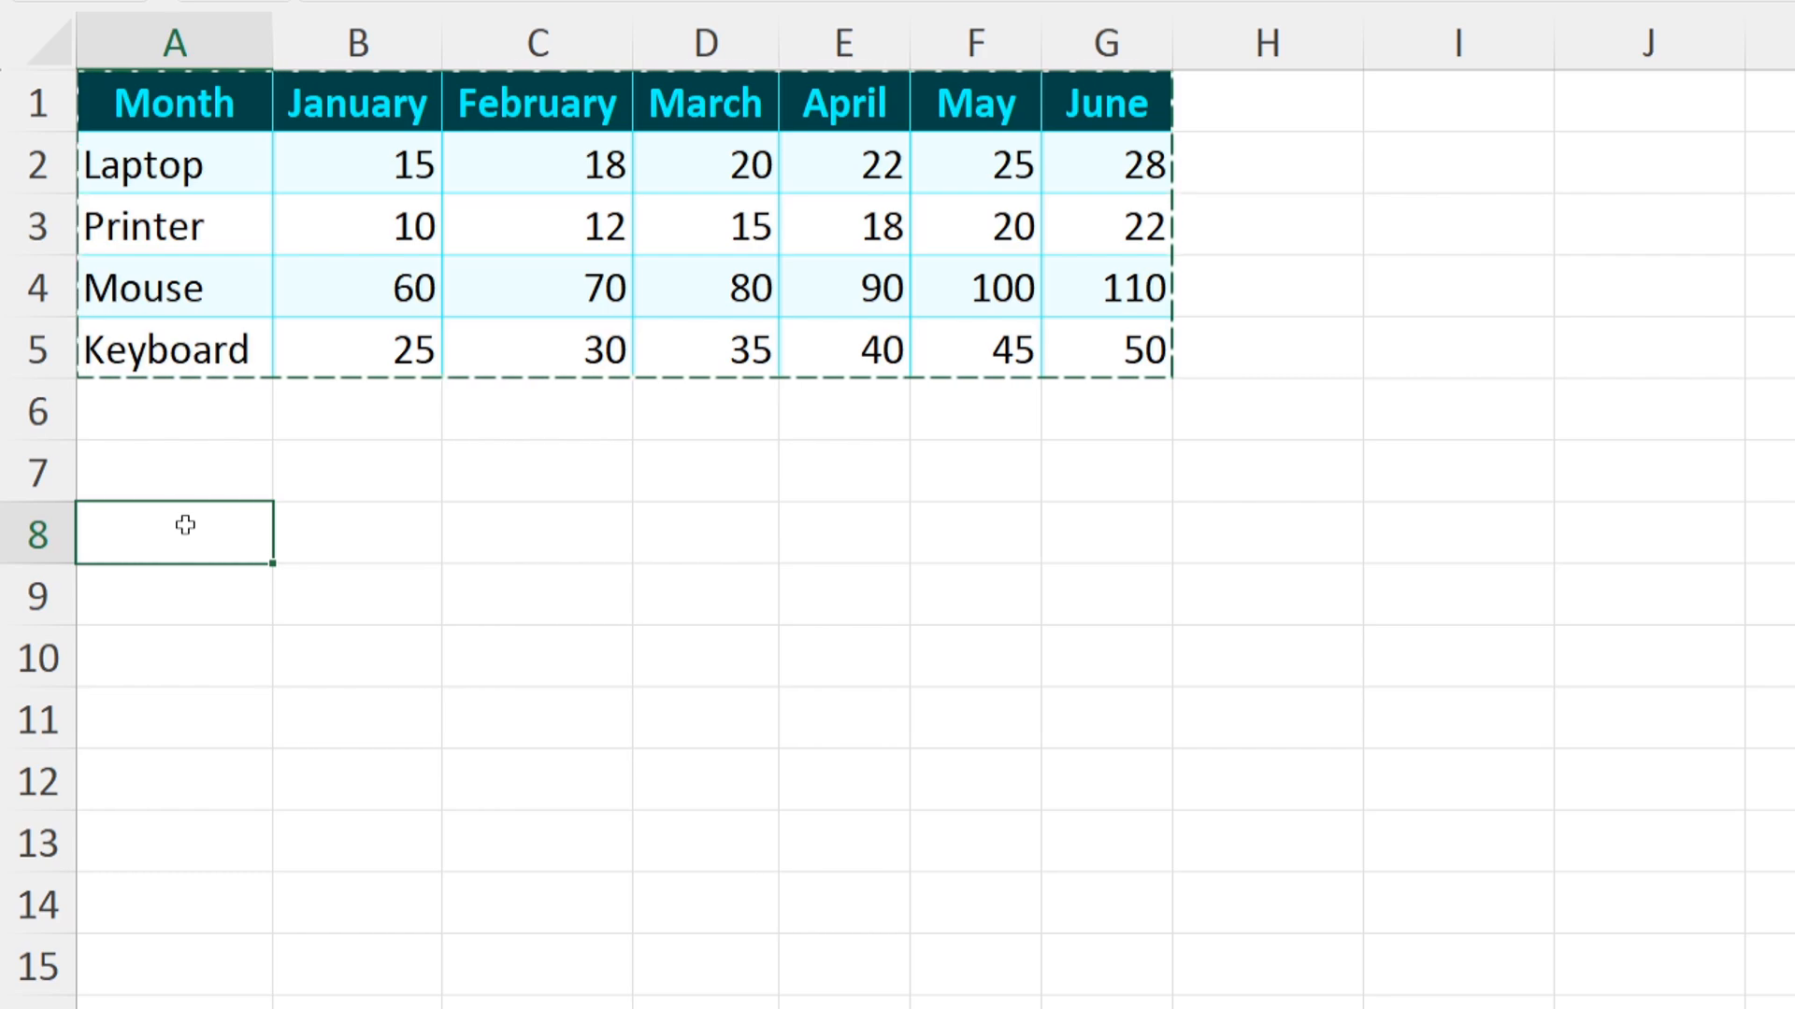
{"action": "key", "text": "ctrl+alt+v"}
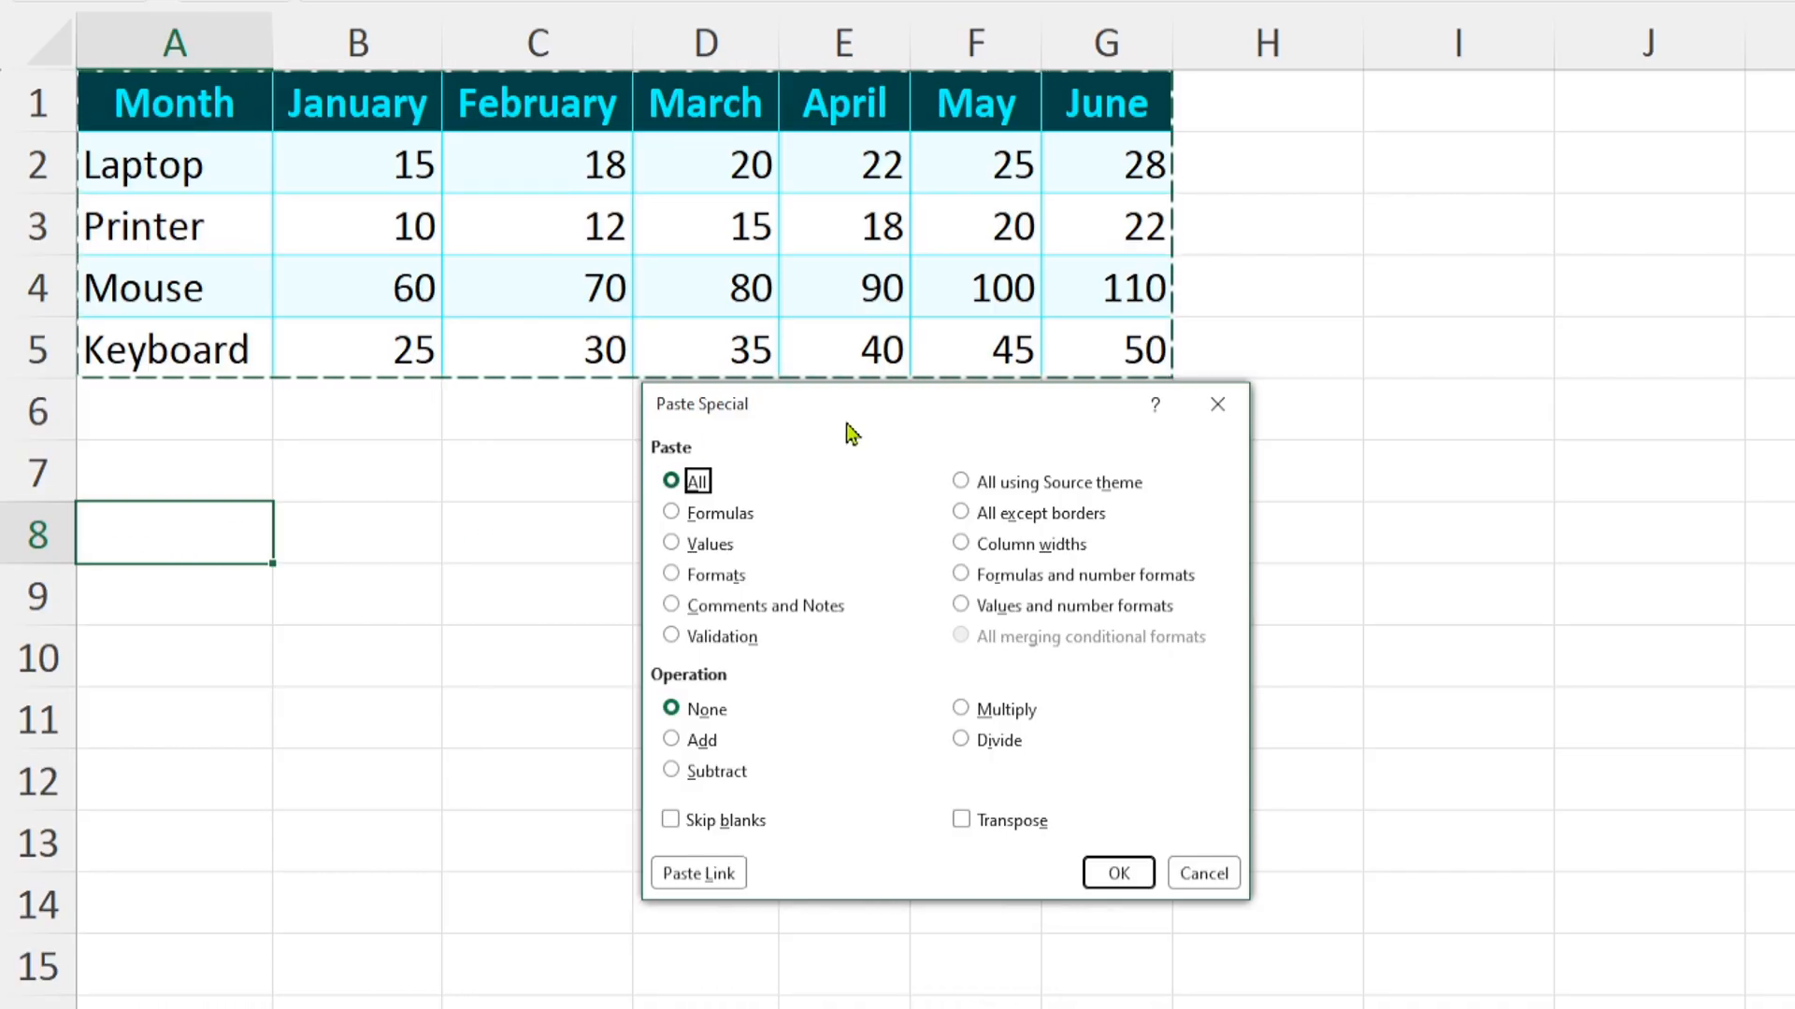
{"action": "left_click", "coordinate": [963, 823]}
{"action": "left_click", "coordinate": [1117, 872]}
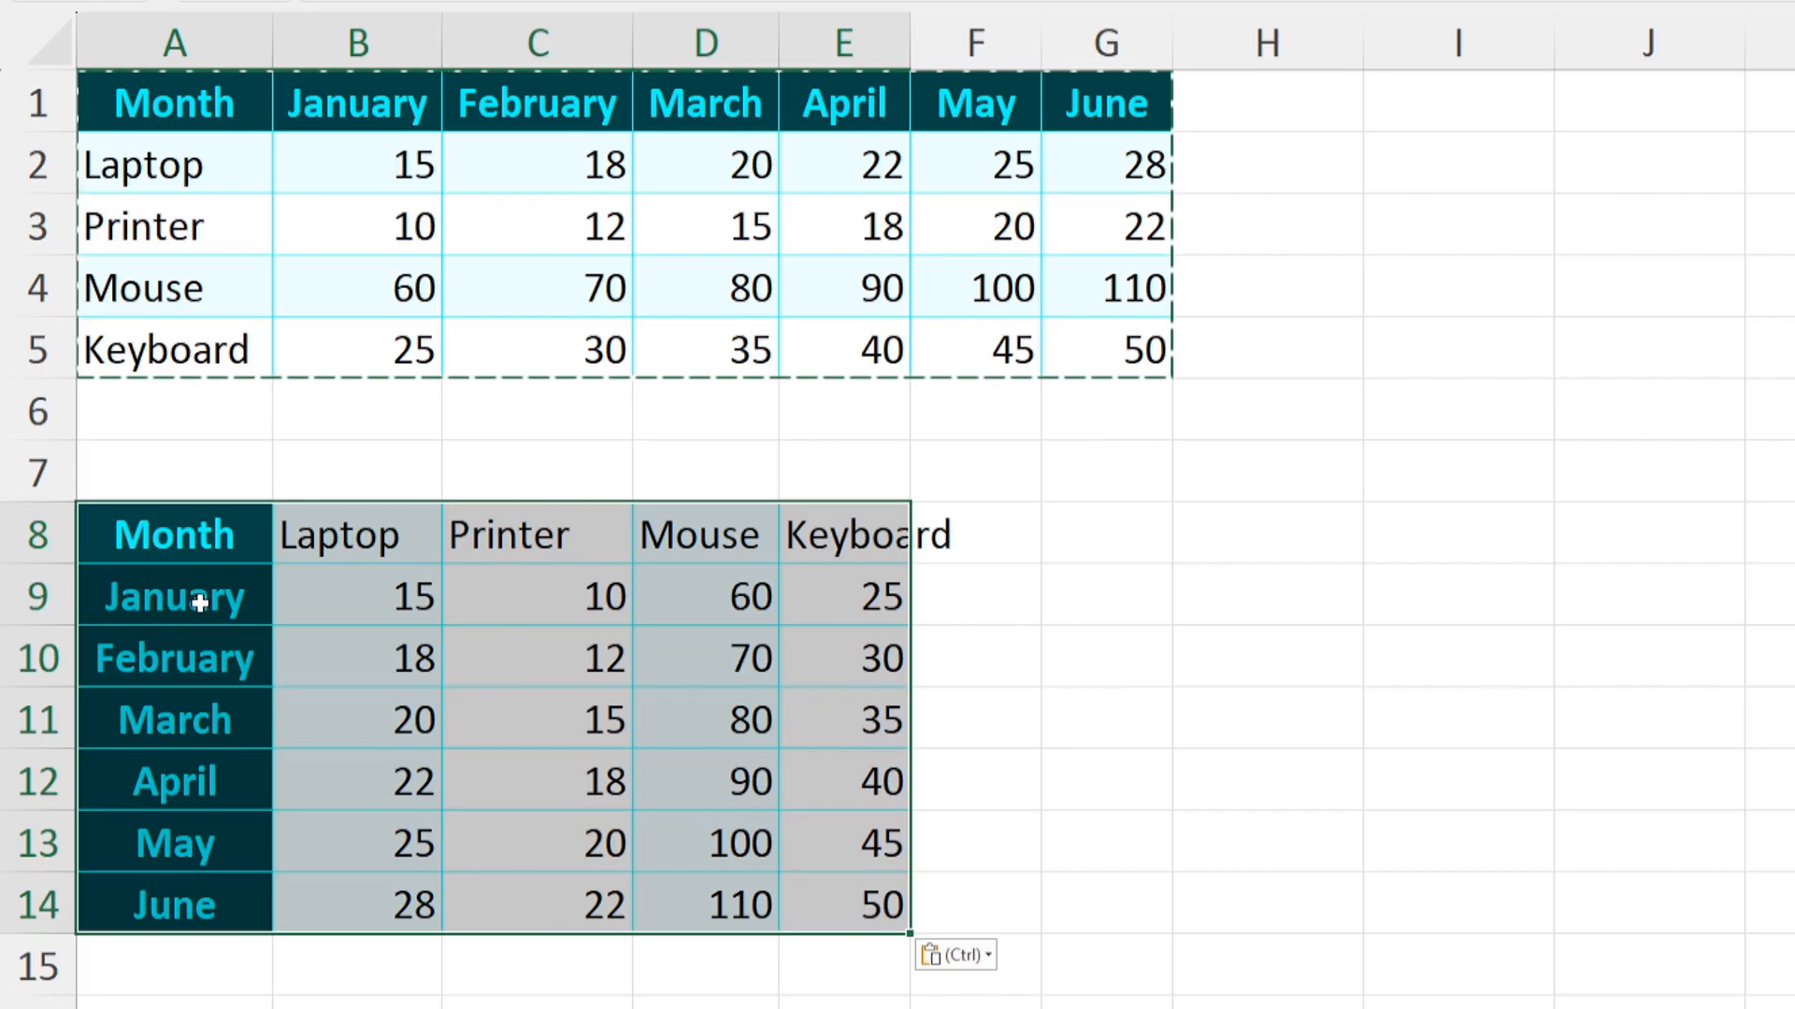
{"action": "left_click_drag", "start_coordinate": [200, 598], "coordinate": [177, 893]}
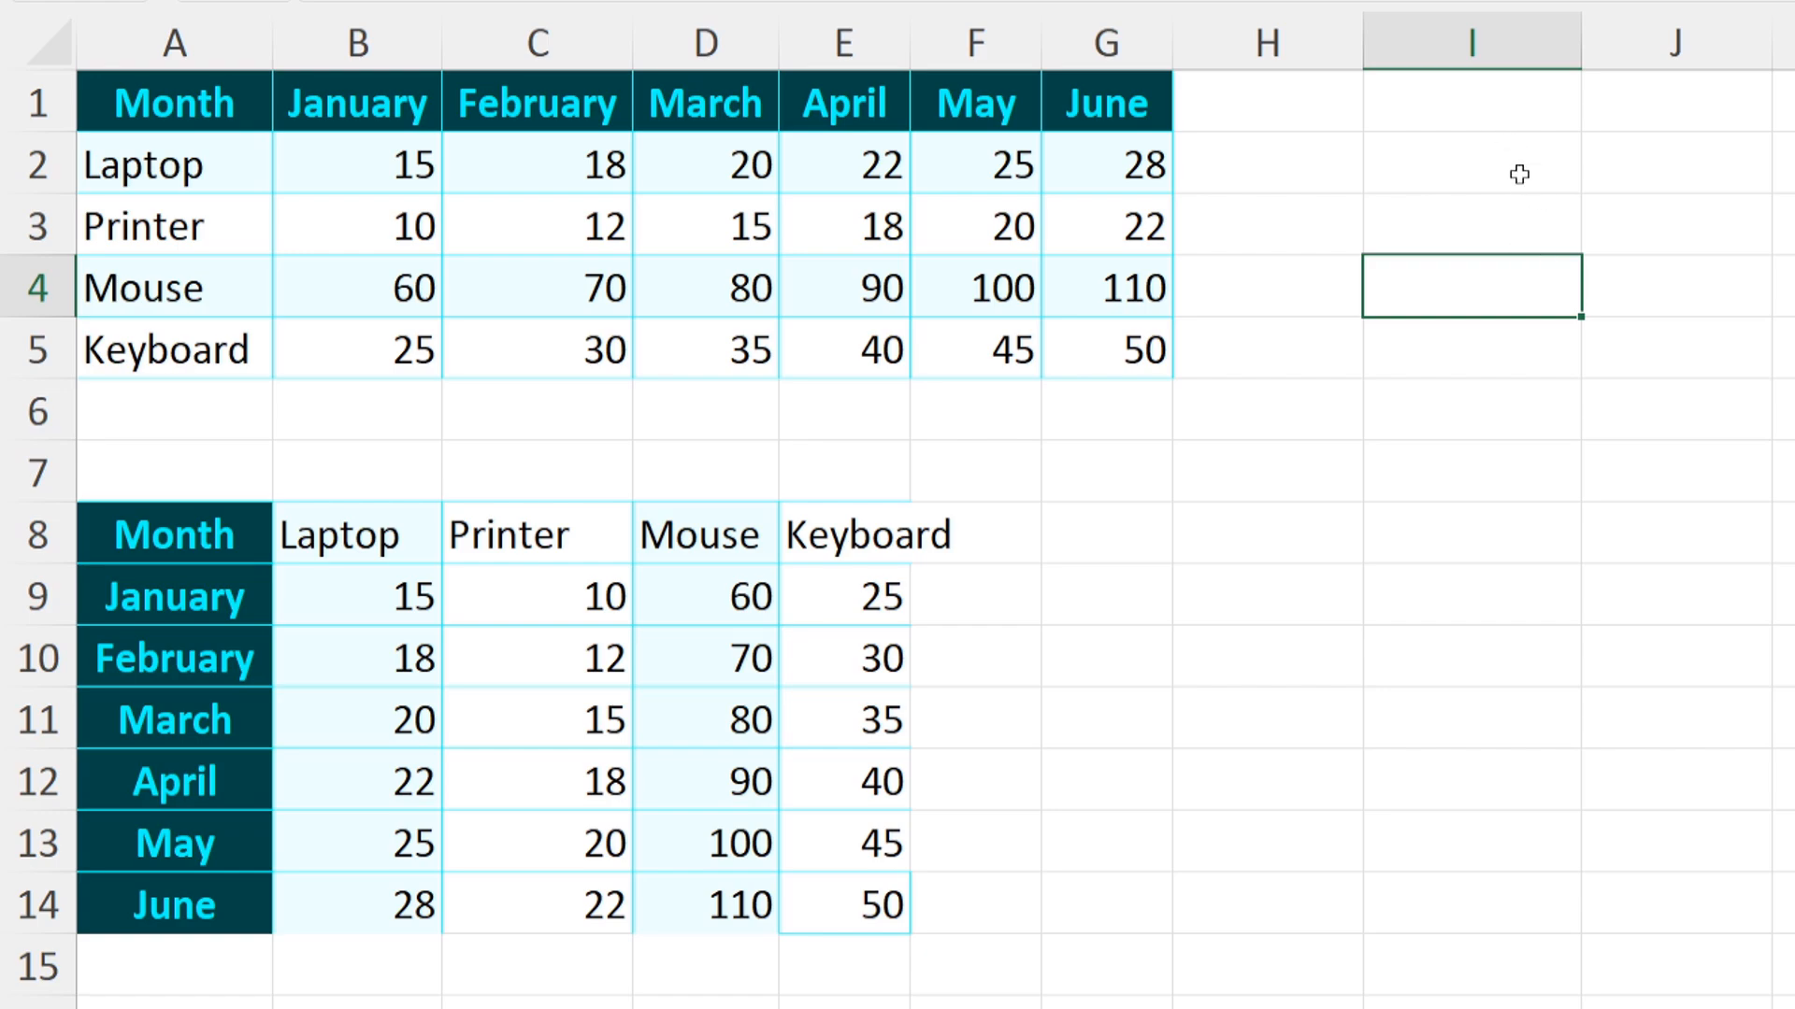
- Enter 1 in cell I1 as the starting number of a series
{"action": "left_click_drag", "start_coordinate": [1464, 89], "coordinate": [1426, 773]}
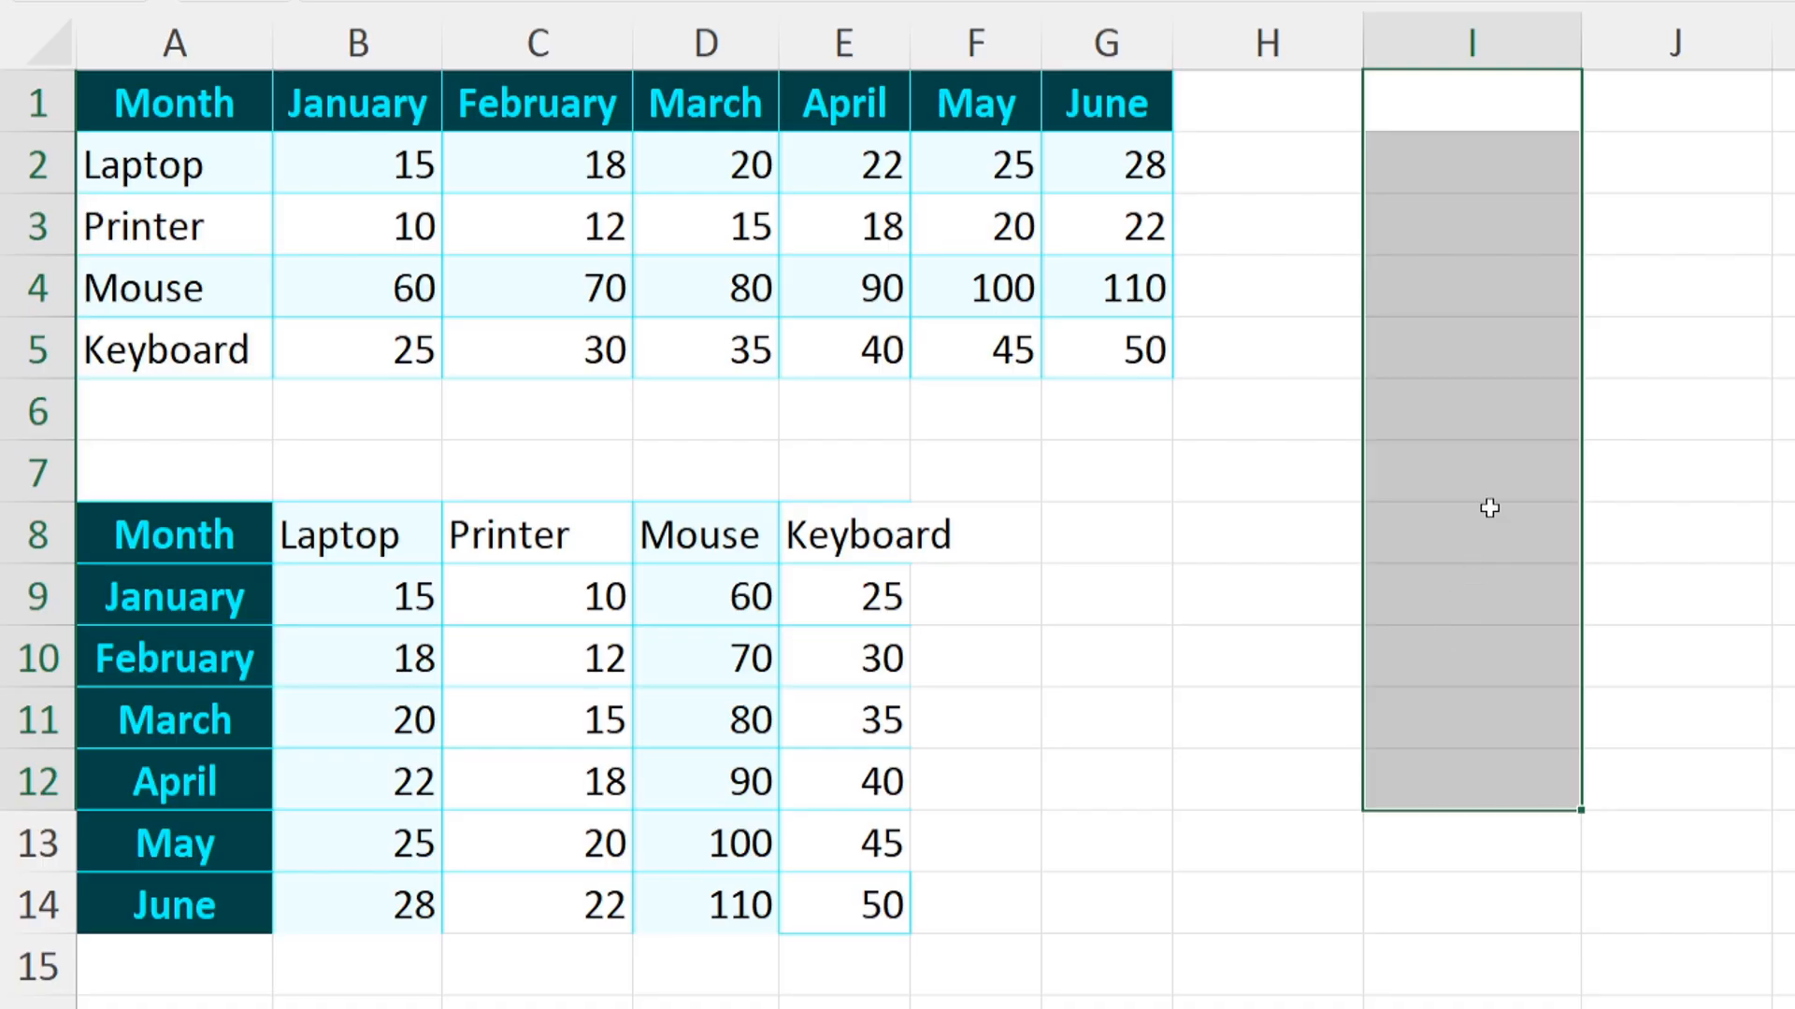
{"action": "left_click", "coordinate": [1446, 101]}
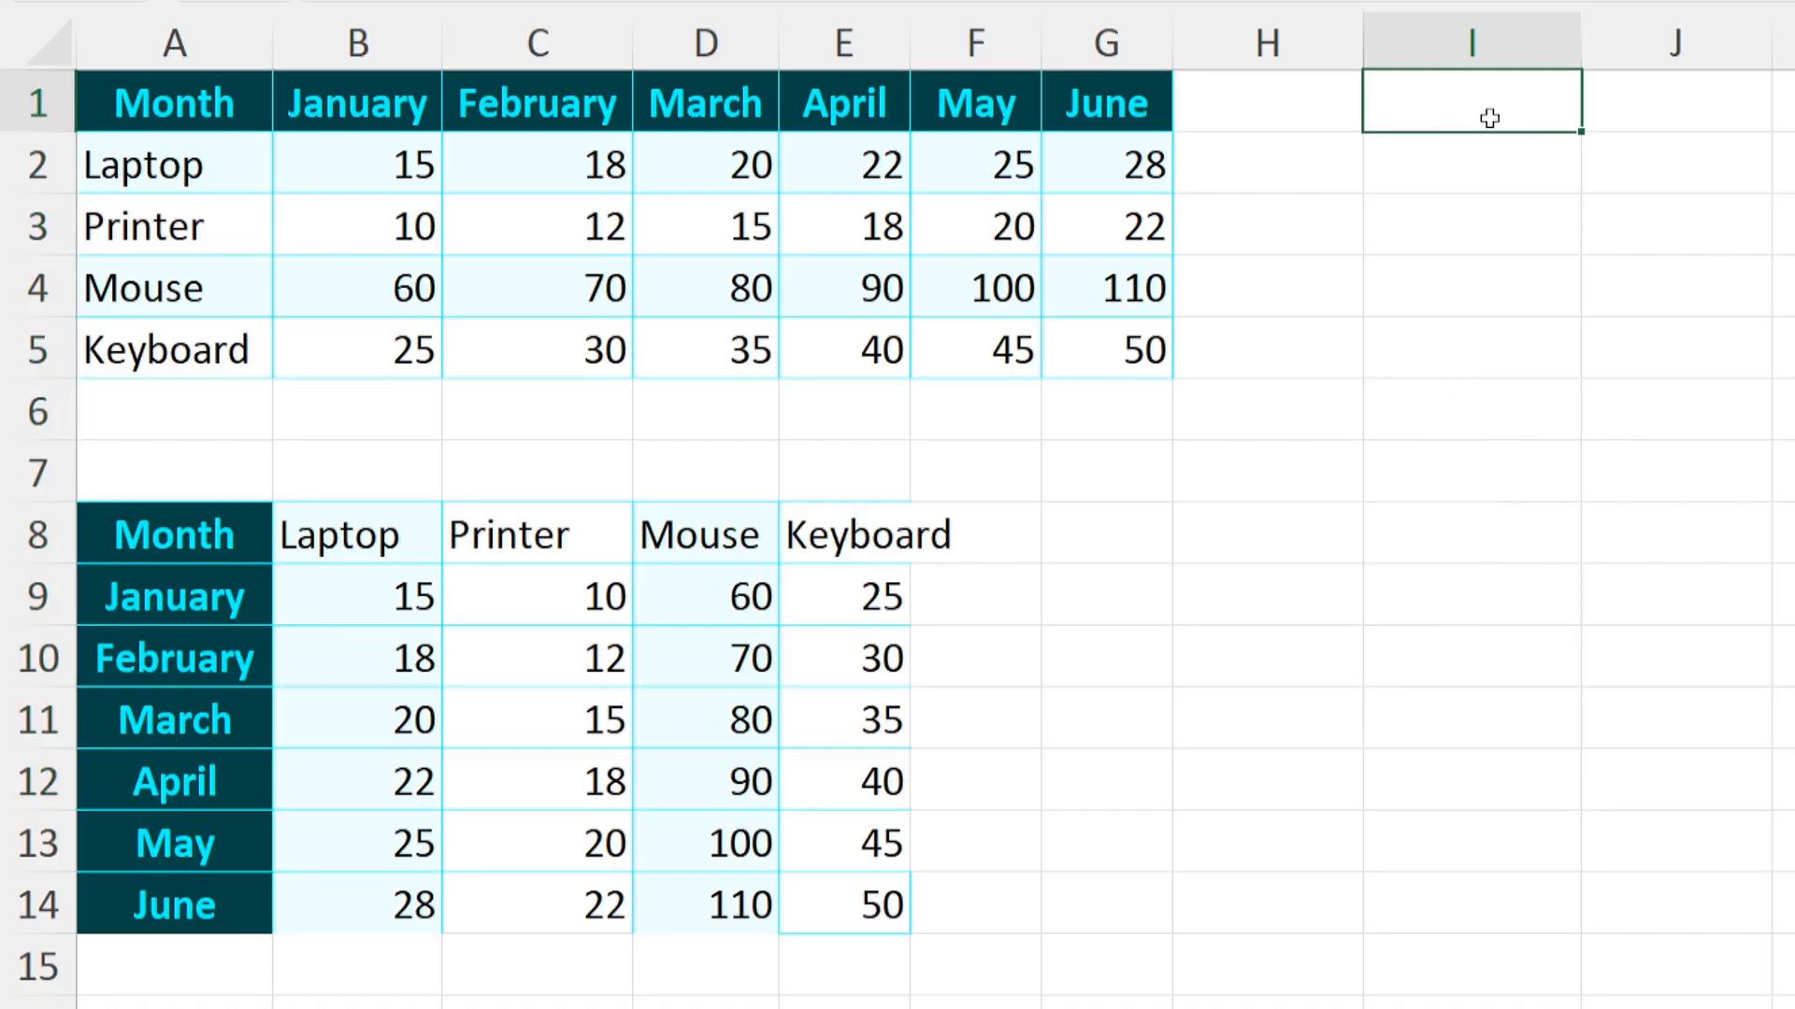
{"action": "type", "text": "1"}
{"action": "key", "text": "Return"}
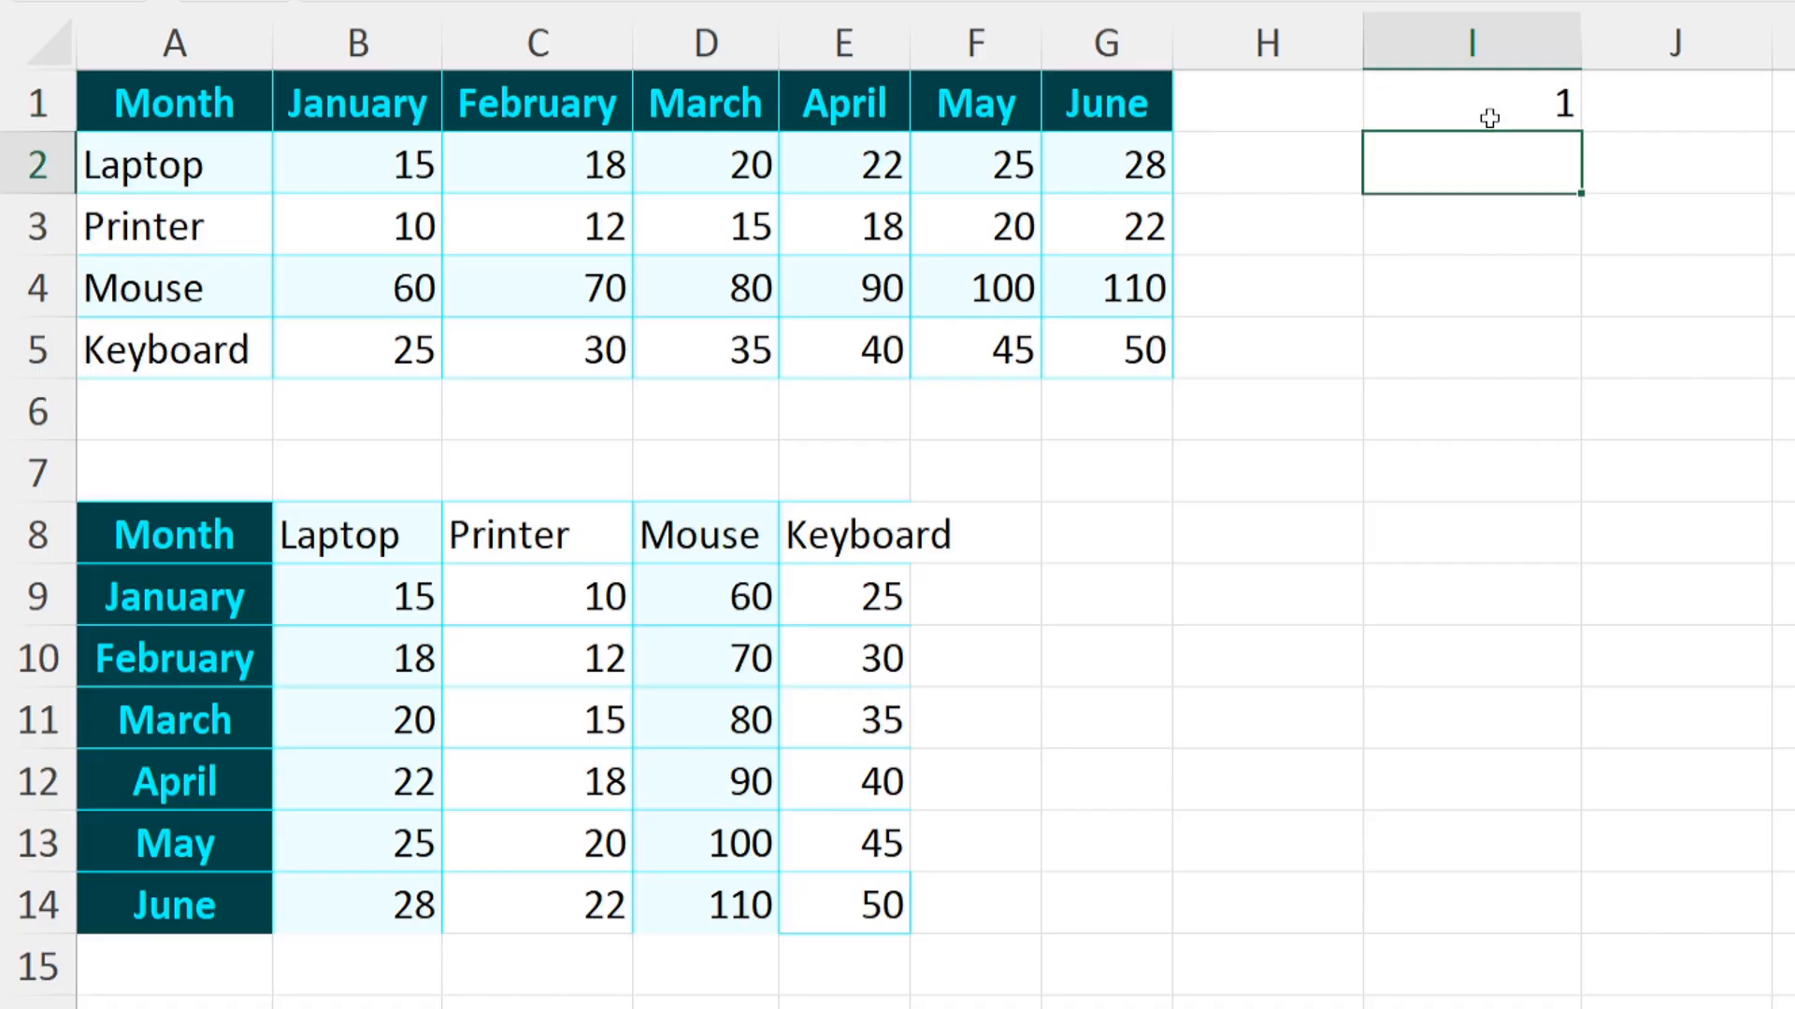
- Fill a linear series down the column from I1 with step value 1 and stop value 100
{"action": "left_click", "coordinate": [1489, 118]}
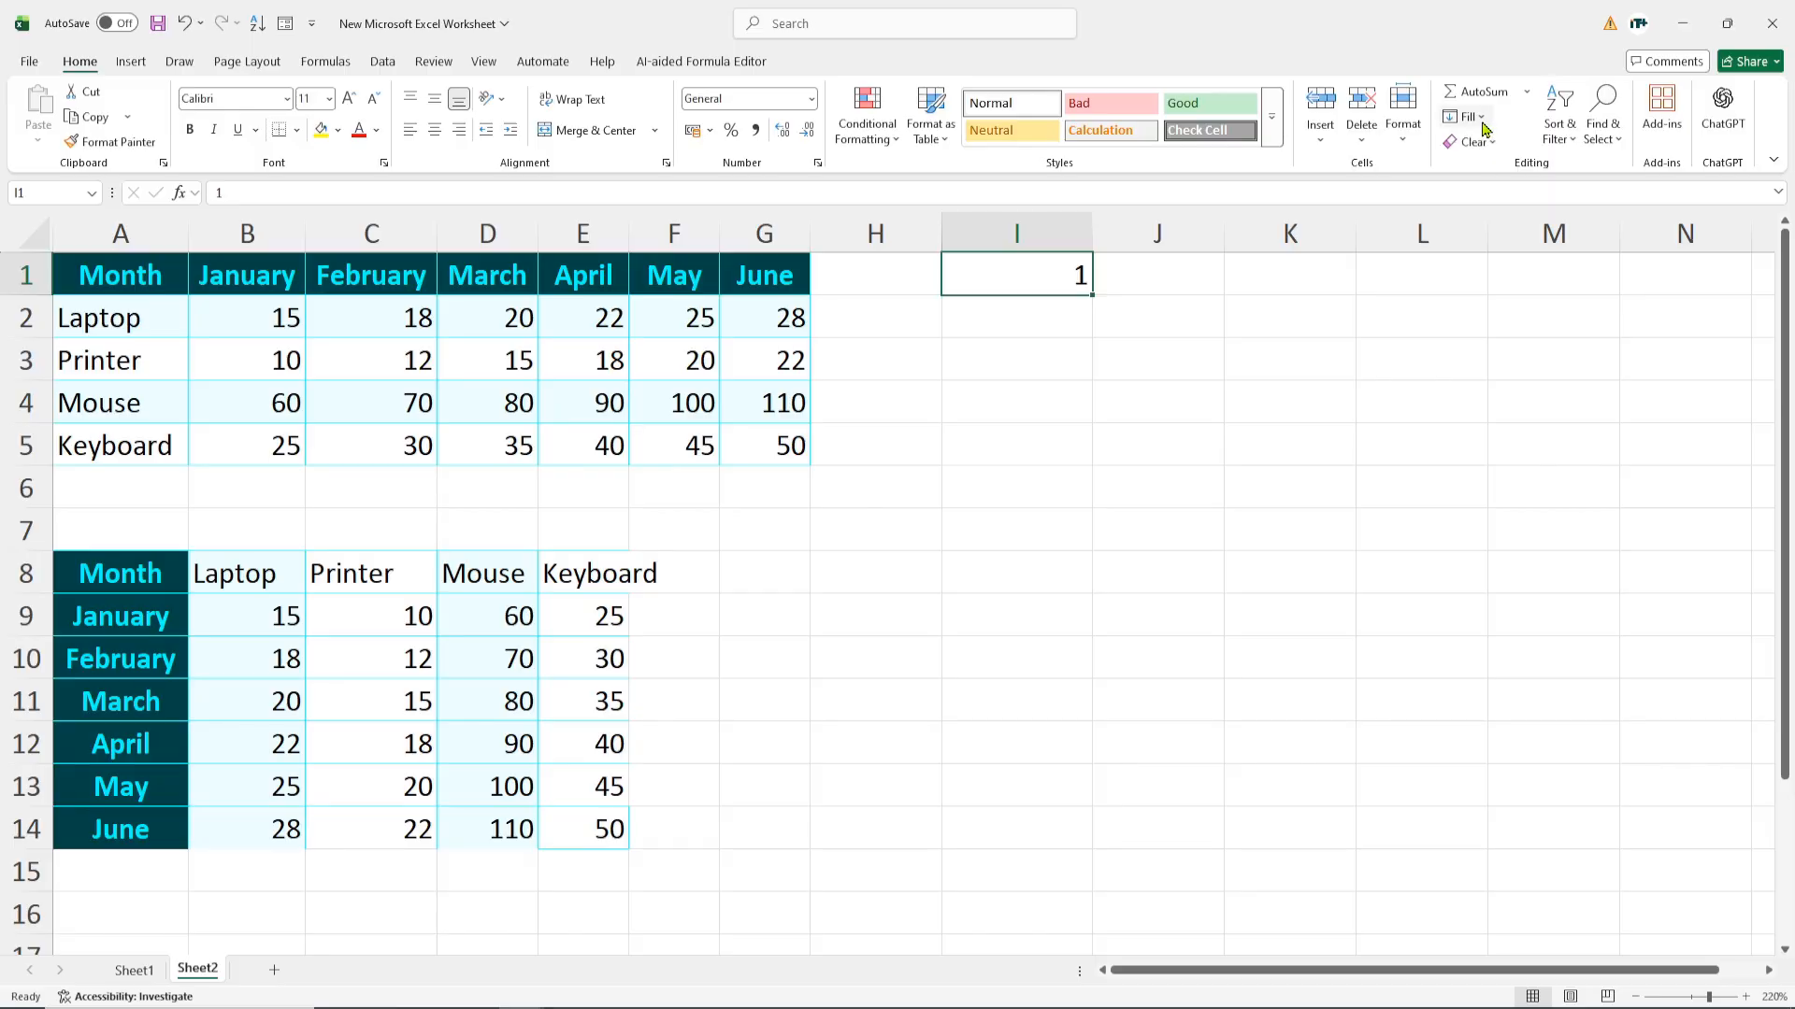
{"action": "left_click", "coordinate": [1482, 120]}
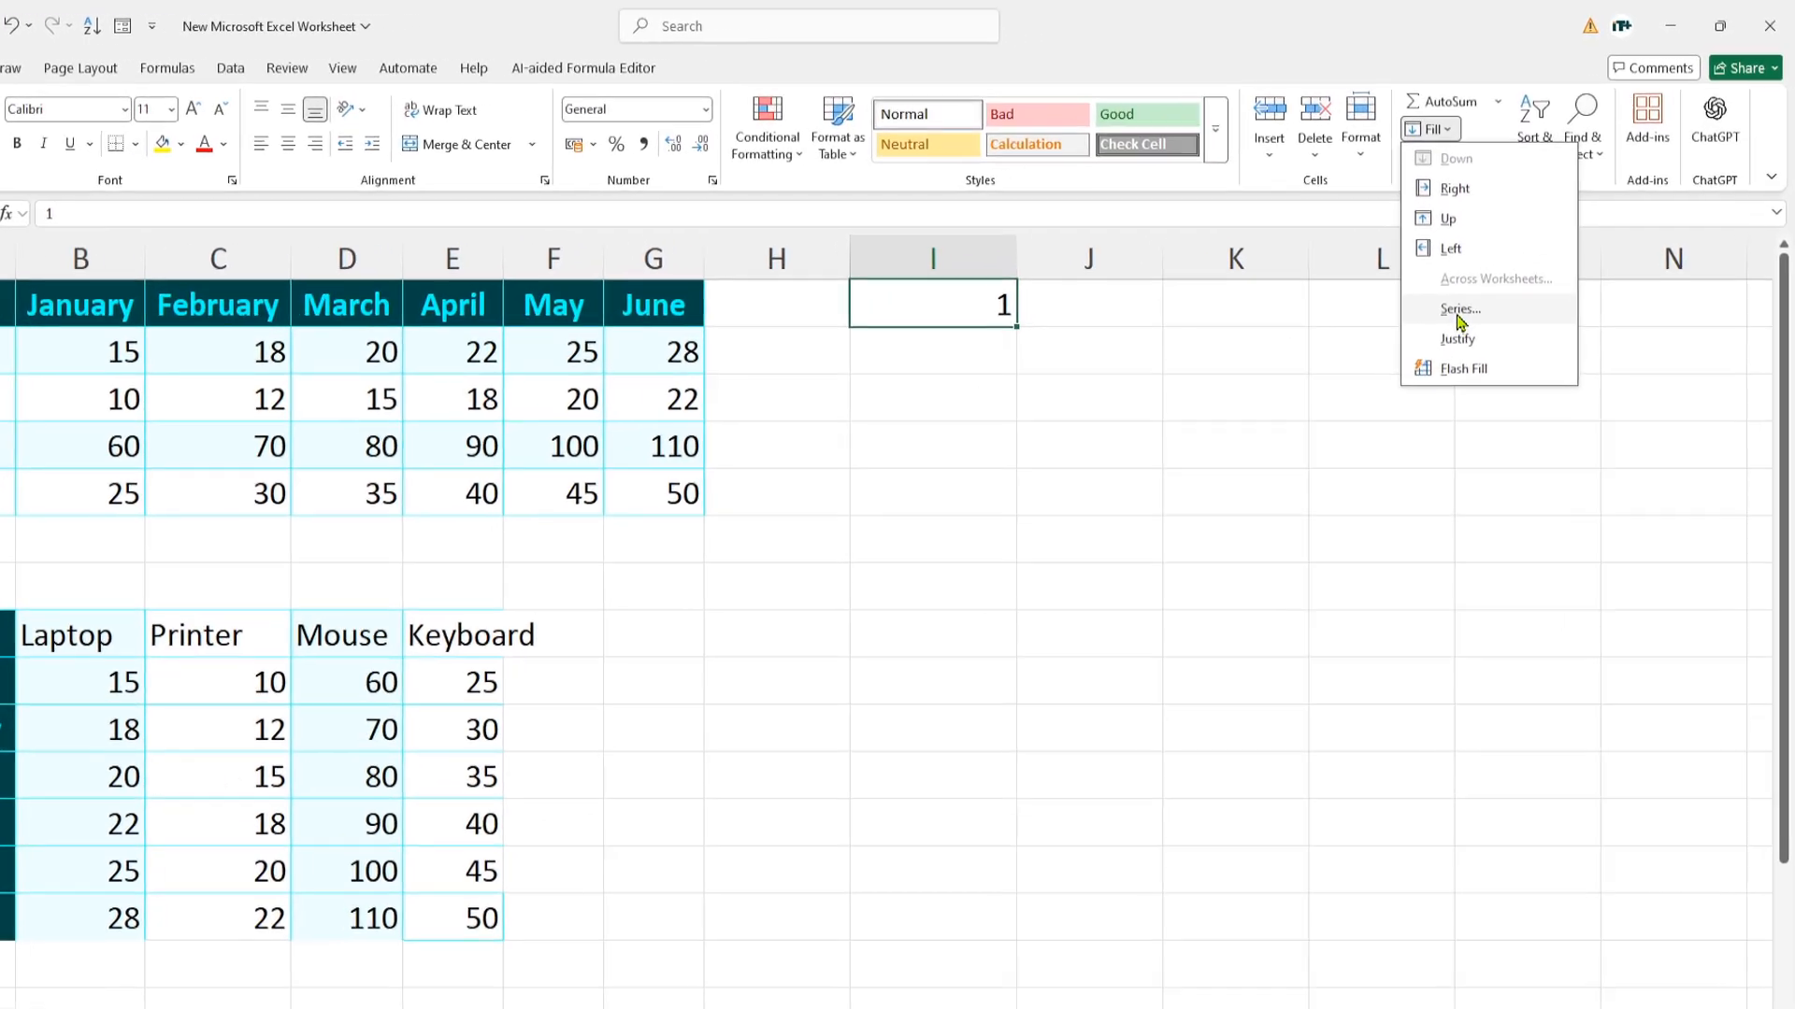
{"action": "left_click", "coordinate": [1458, 312]}
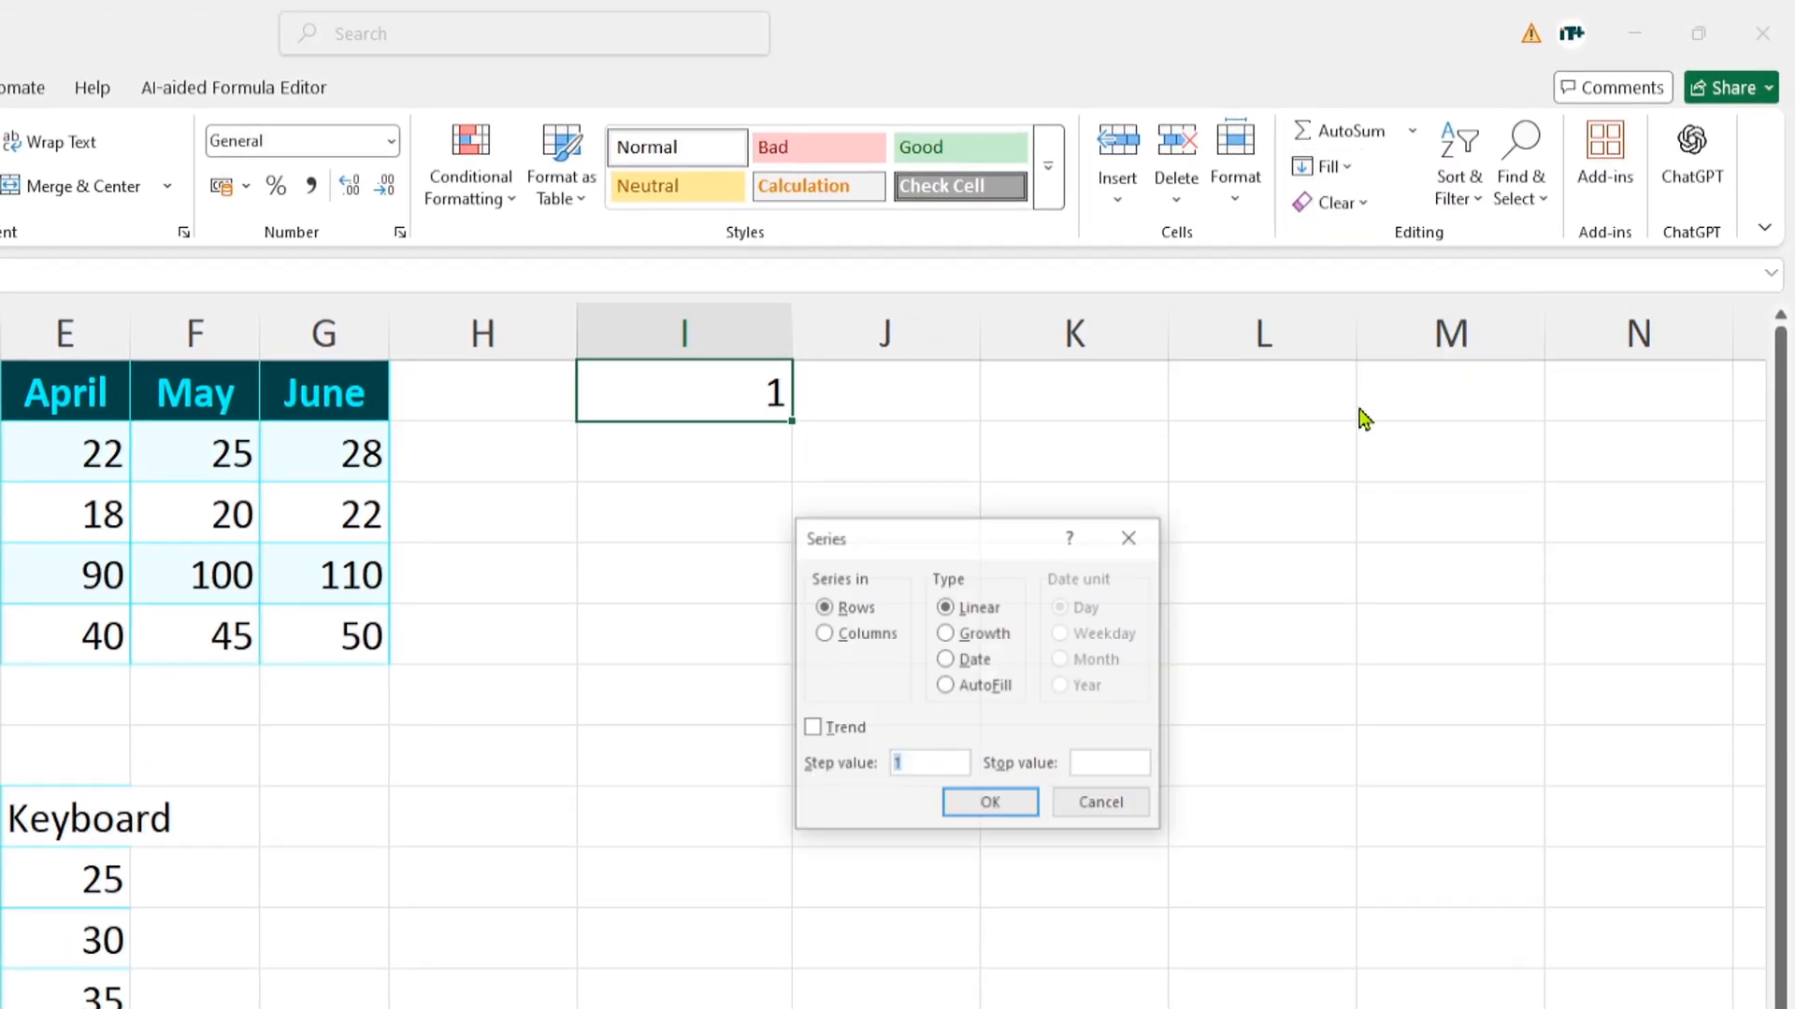
{"action": "left_click_drag", "start_coordinate": [922, 552], "coordinate": [845, 556]}
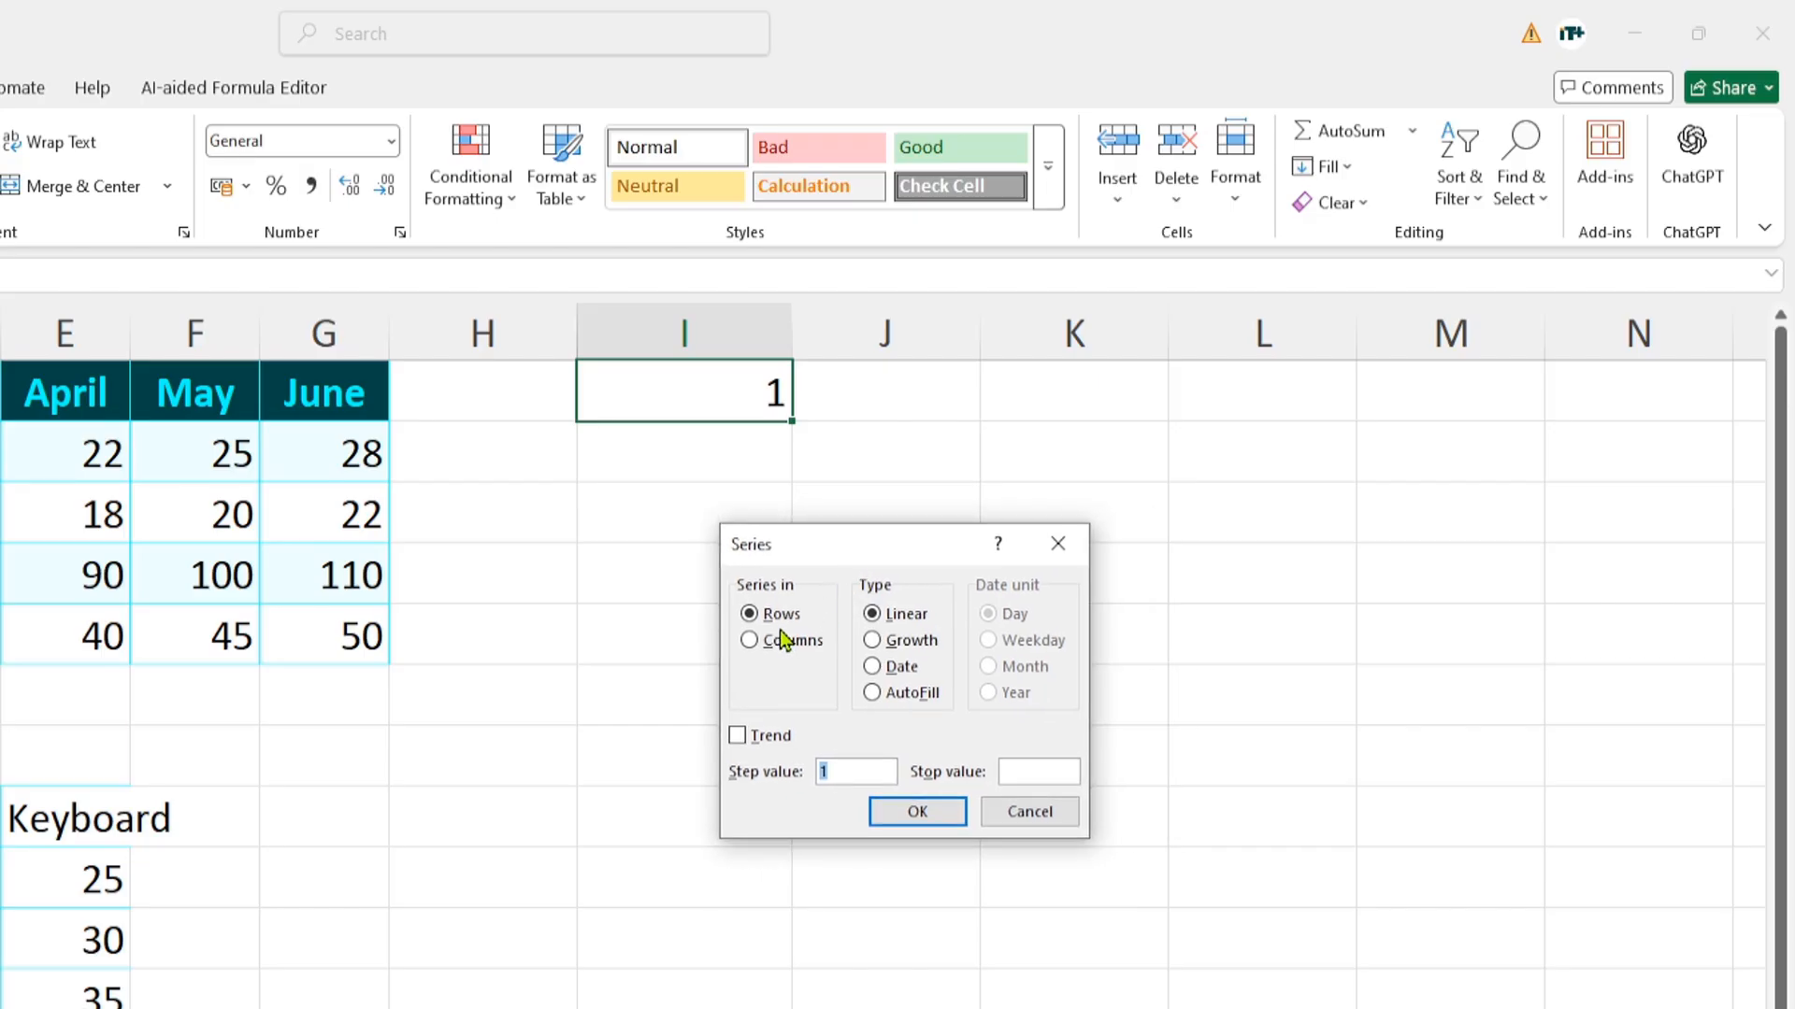
{"action": "left_click", "coordinate": [755, 643]}
{"action": "left_click", "coordinate": [1025, 773]}
{"action": "type", "text": "100"}
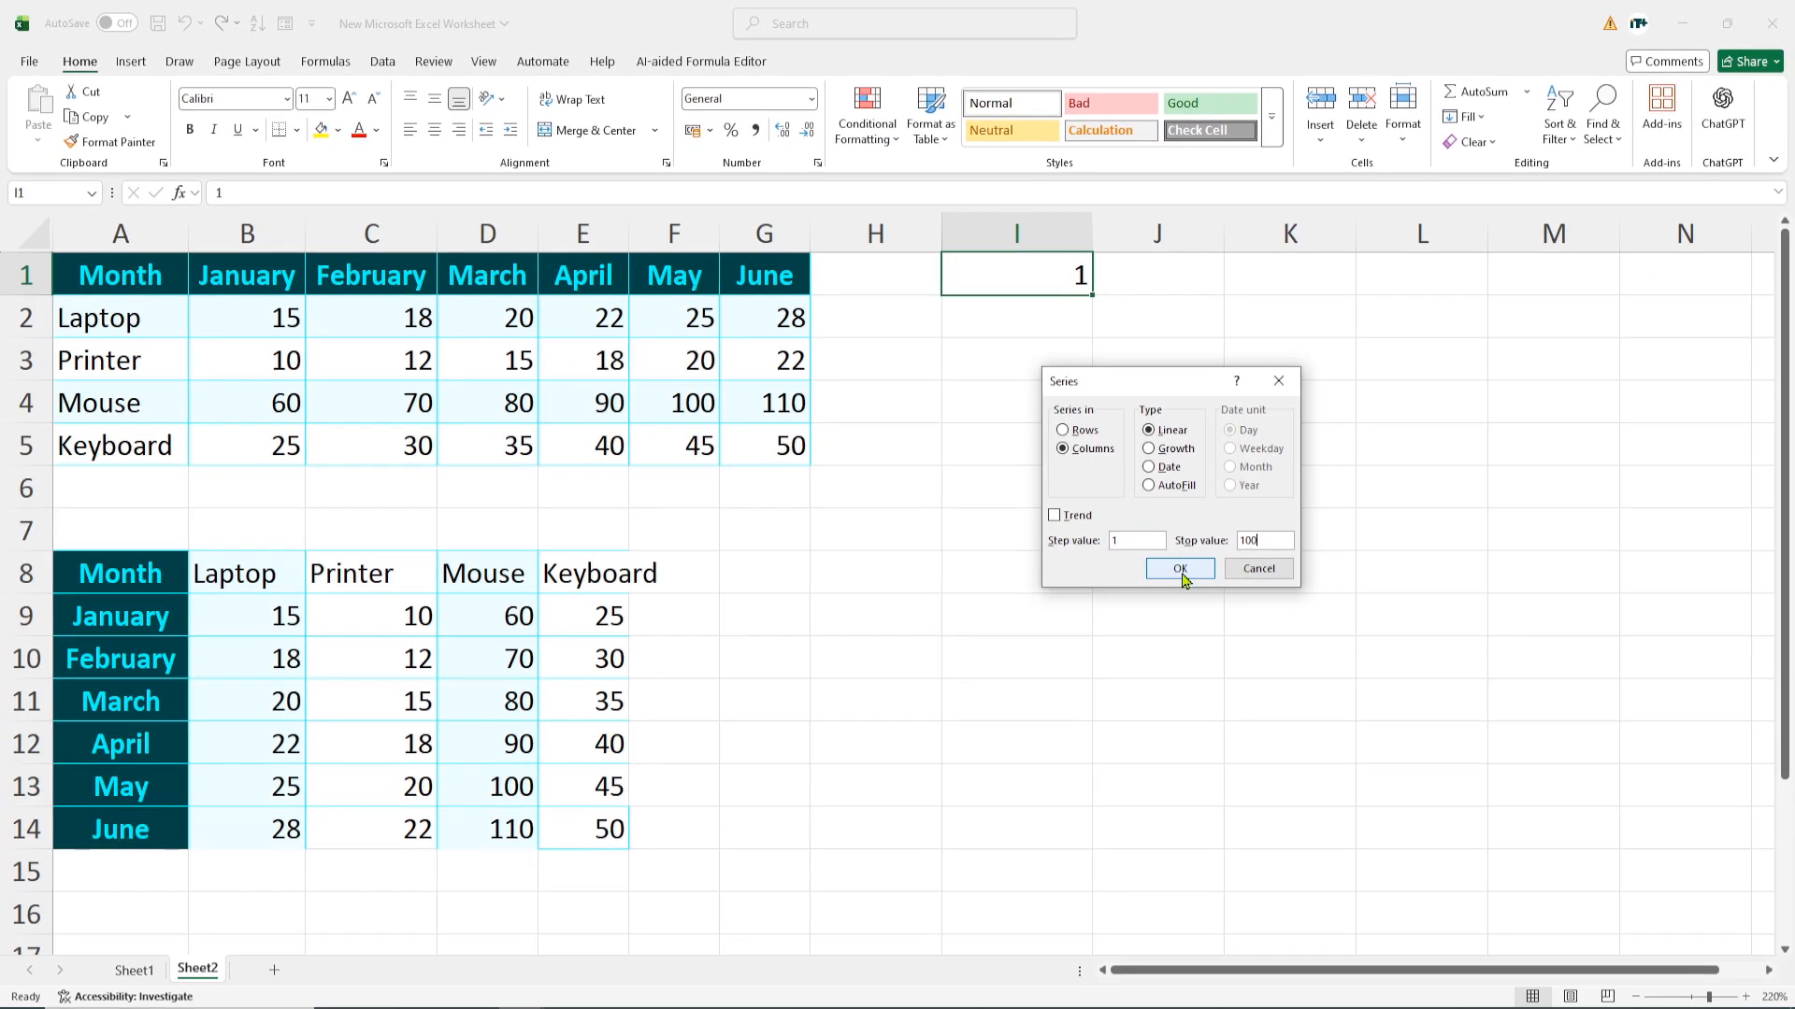
{"action": "left_click", "coordinate": [1185, 572]}
{"action": "scroll", "coordinate": [1063, 344], "scroll_direction": "down", "scroll_amount": 13}
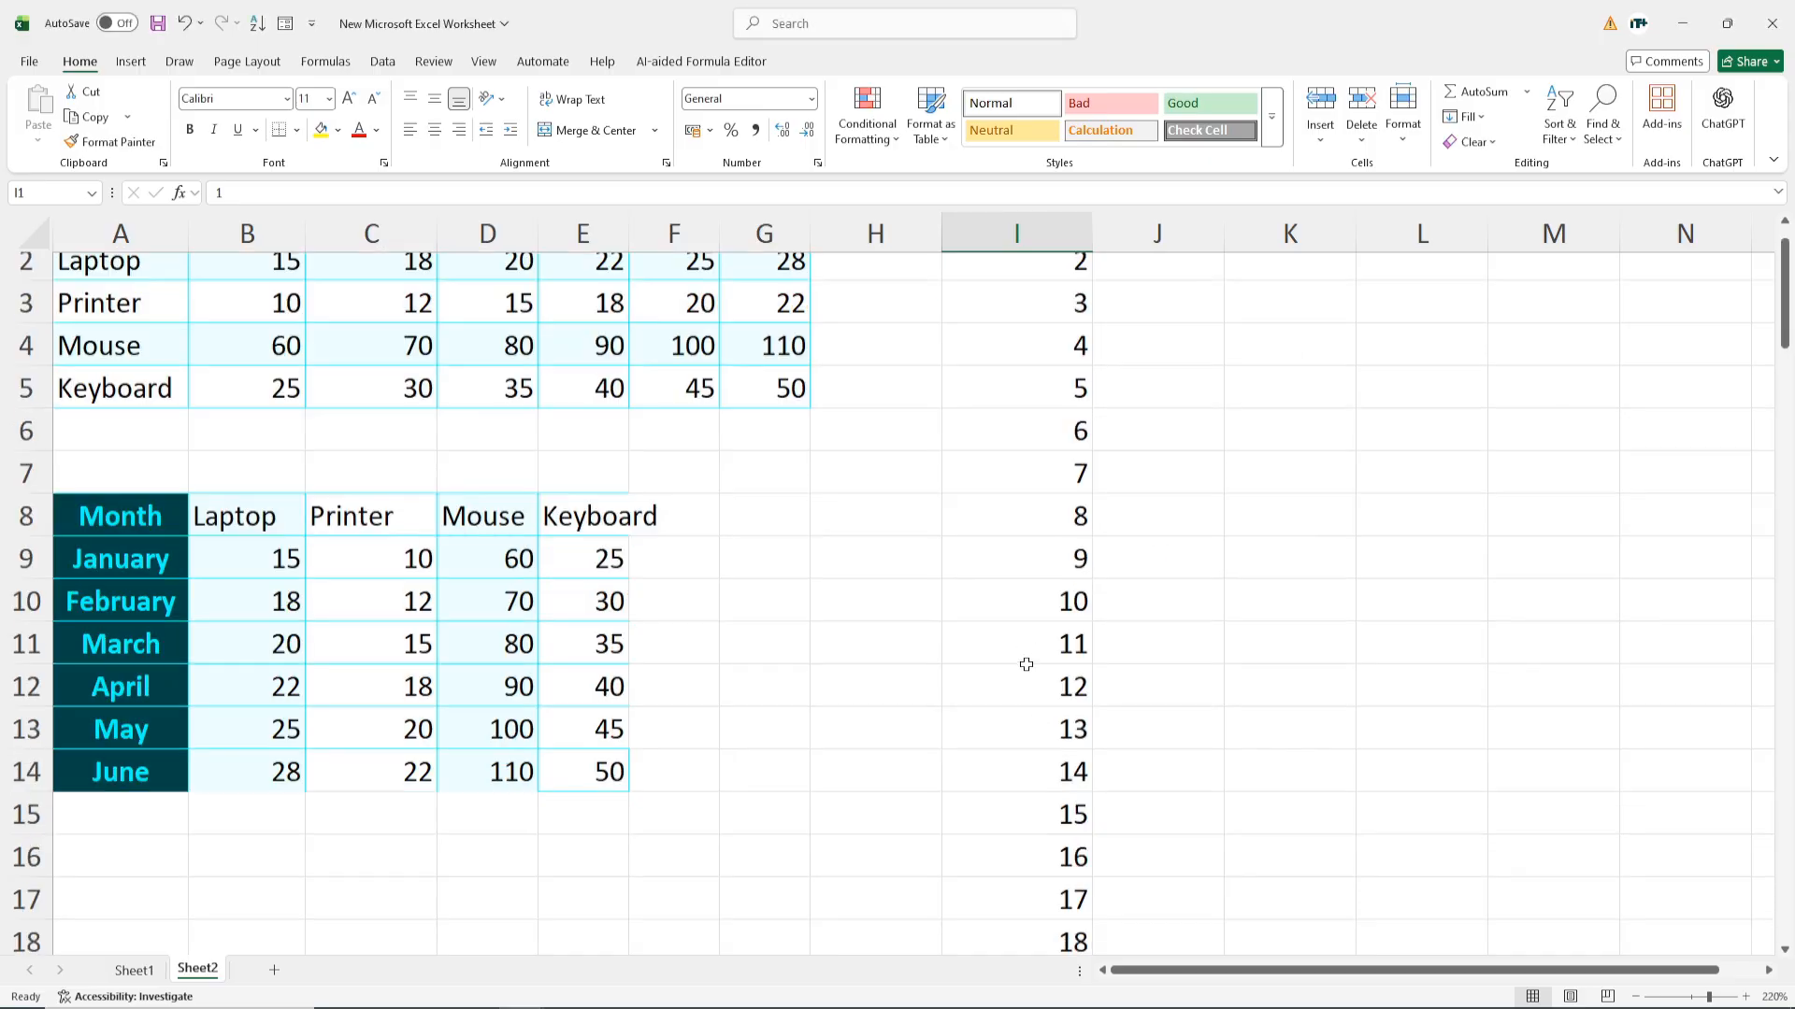
{"action": "scroll", "coordinate": [1074, 879], "scroll_direction": "down", "scroll_amount": 18}
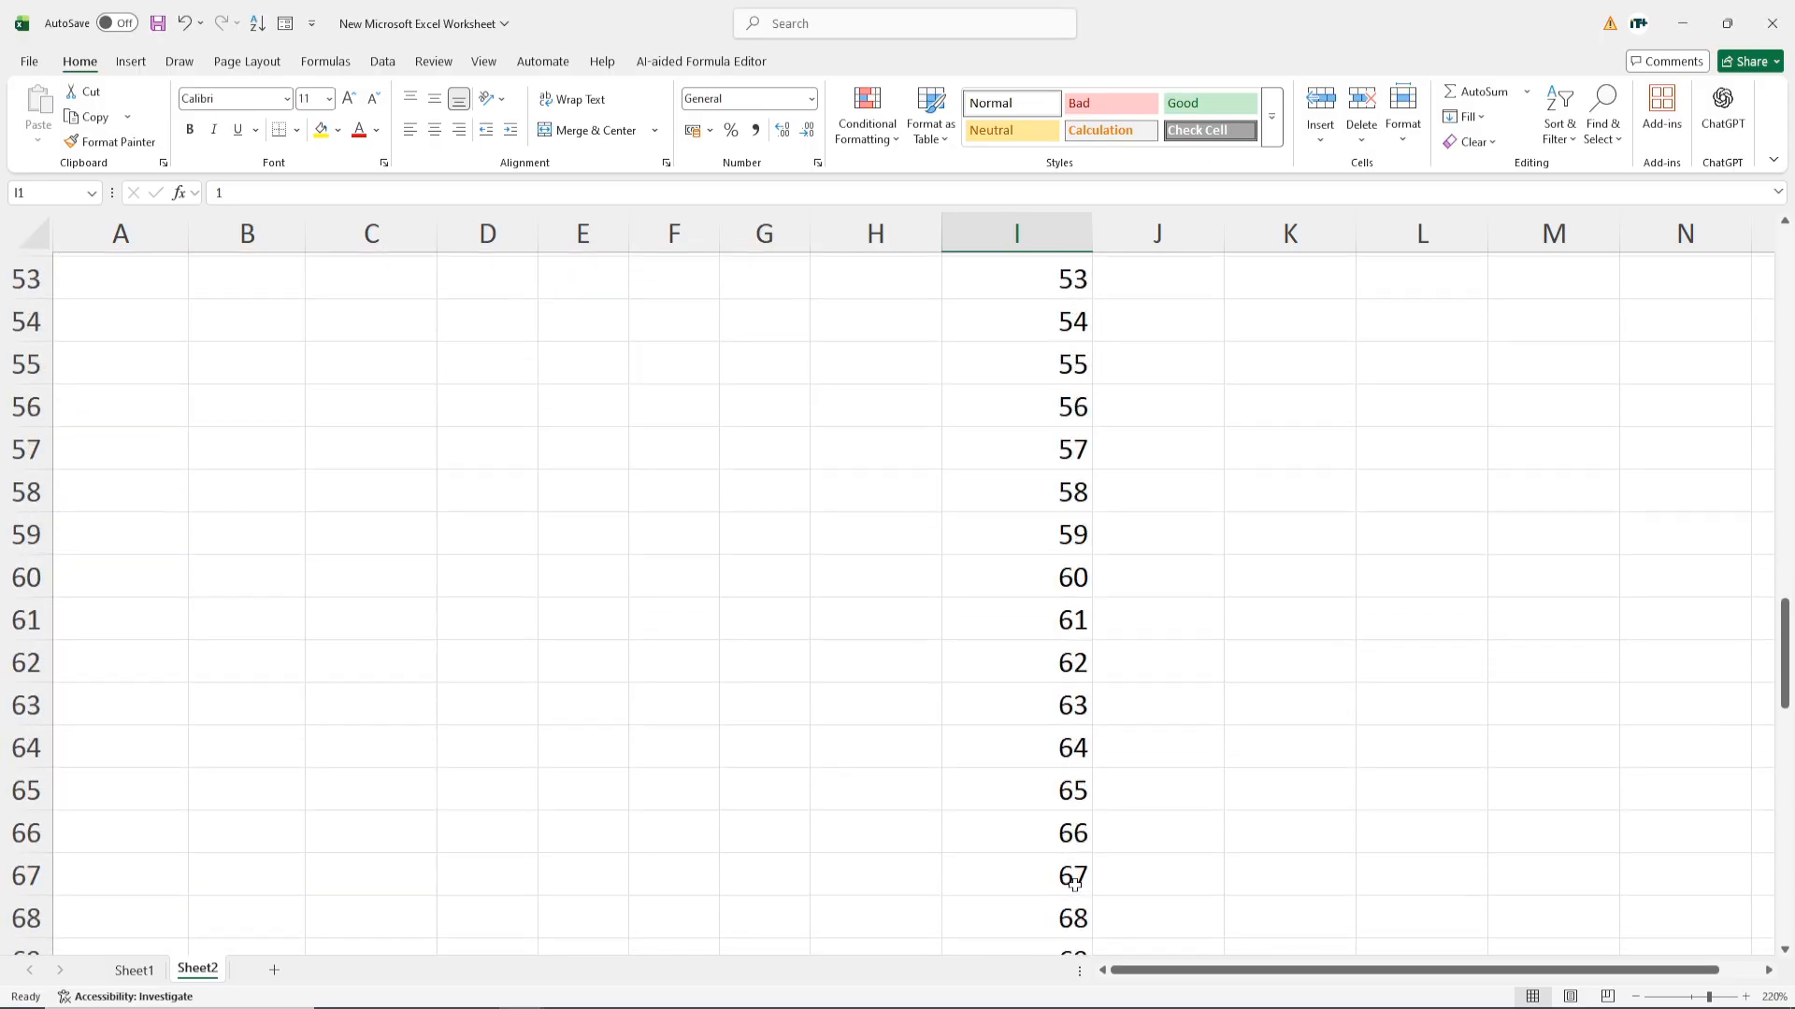
{"action": "scroll", "coordinate": [1080, 879], "scroll_direction": "down", "scroll_amount": 2}
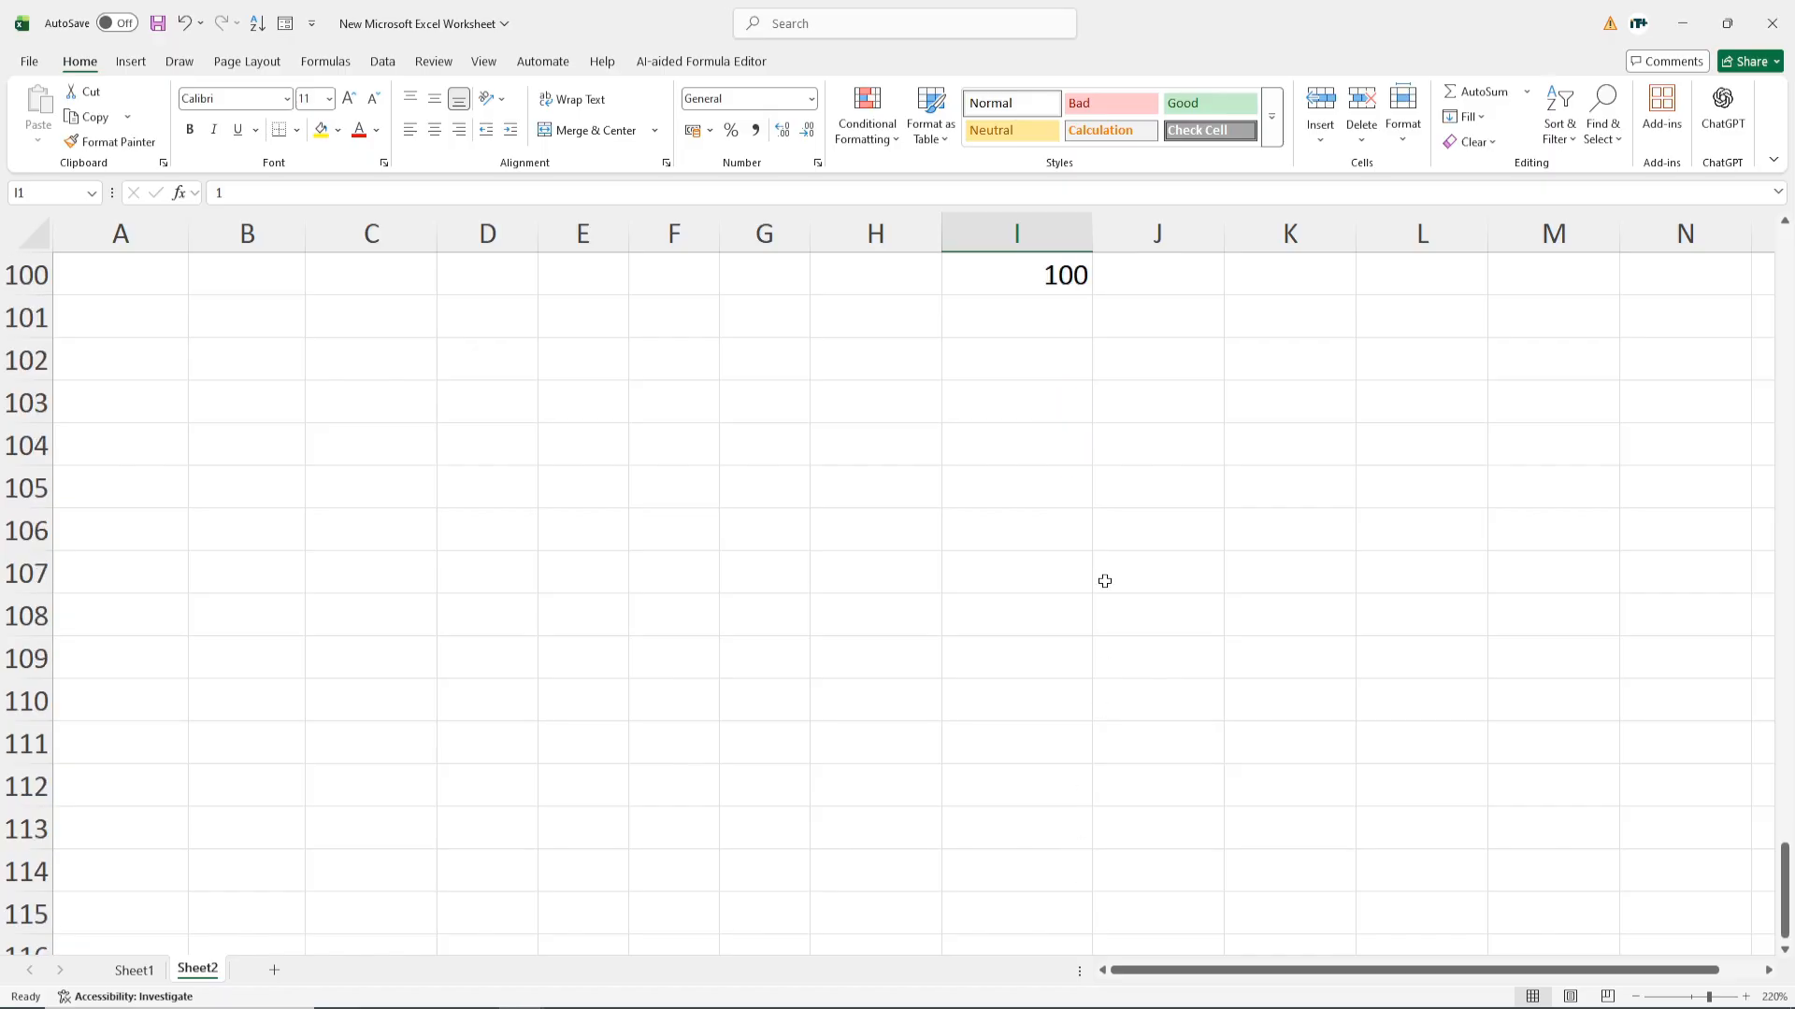
{"action": "scroll", "coordinate": [1103, 561], "scroll_direction": "up", "scroll_amount": 2}
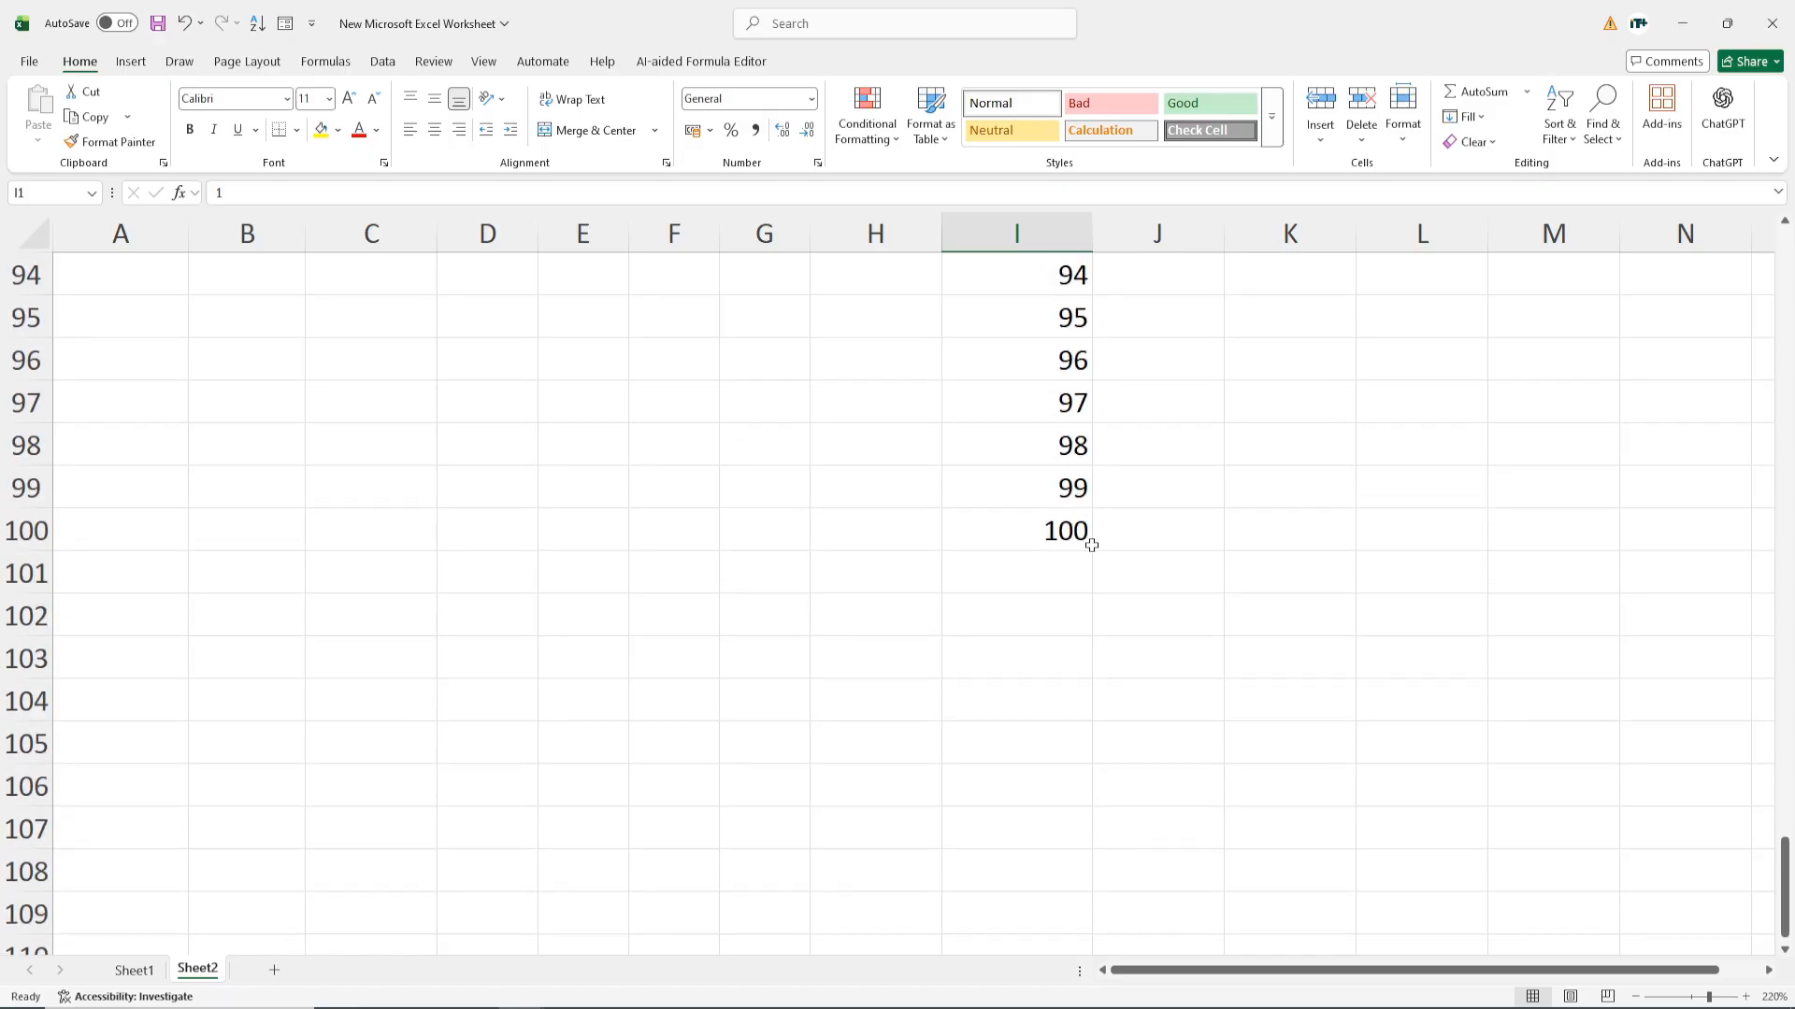
{"action": "left_click_drag", "start_coordinate": [1788, 905], "coordinate": [1784, 208]}
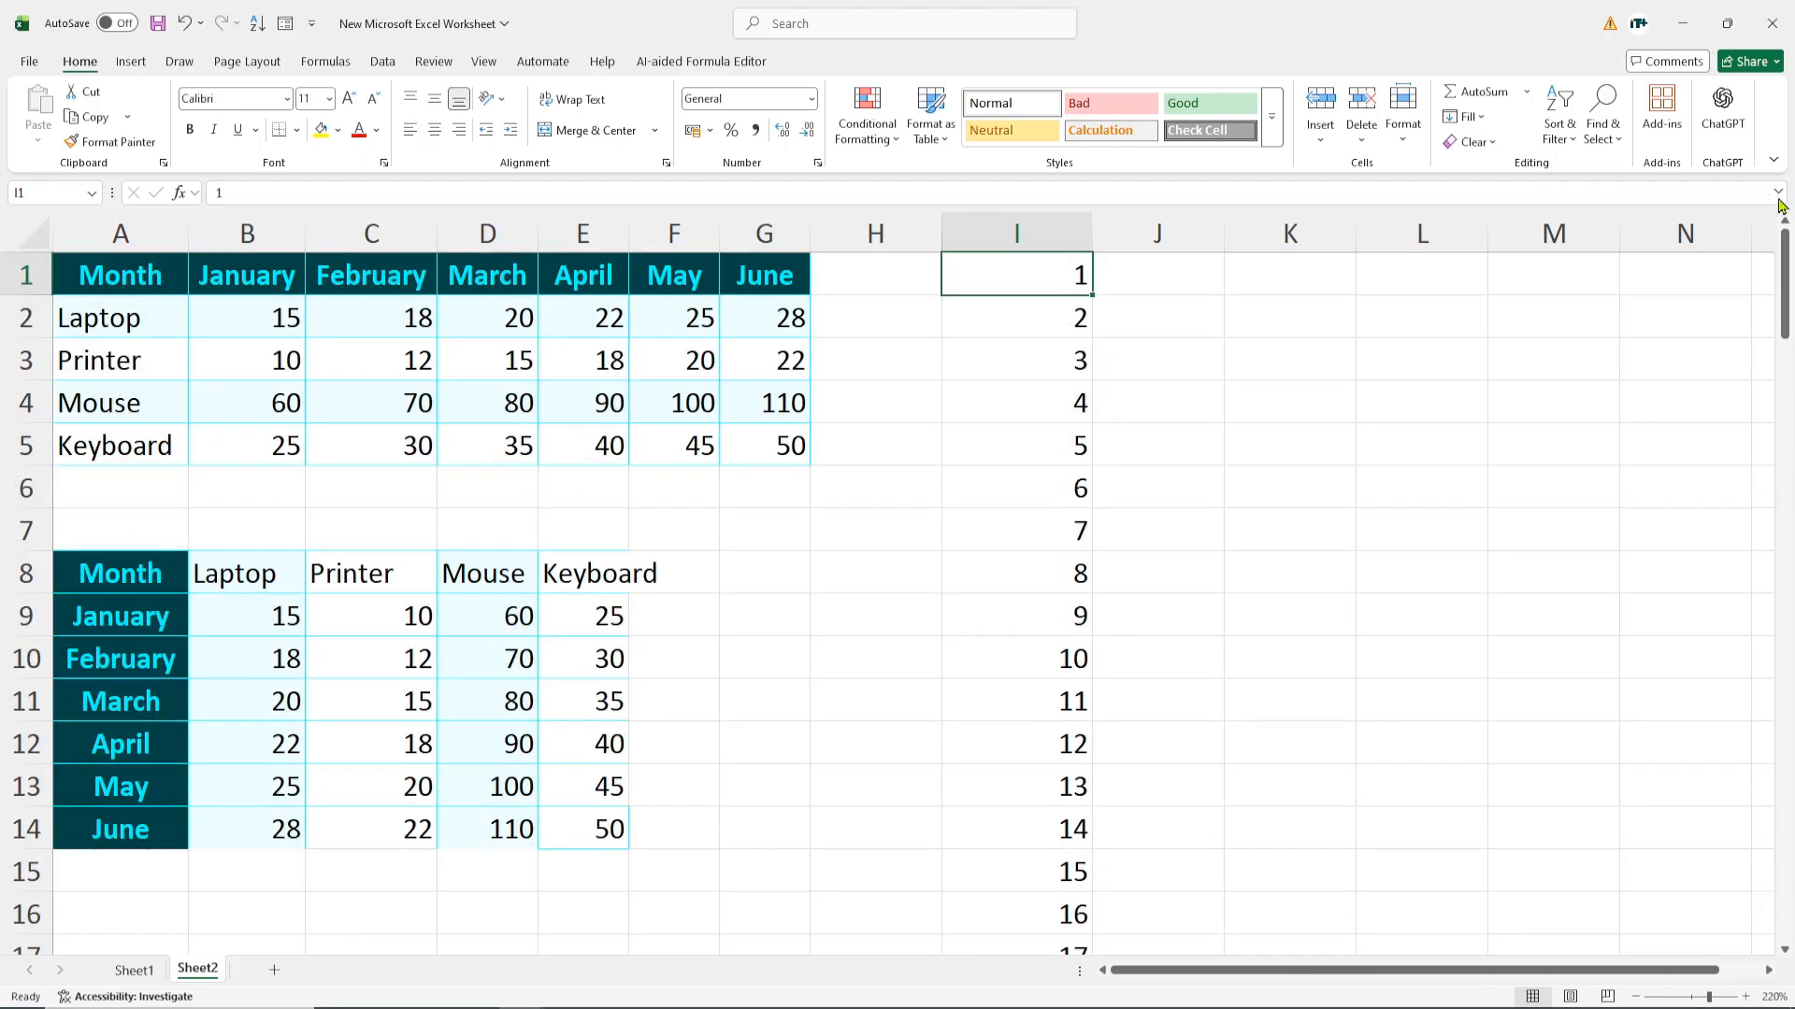
- Enter the date 08/07/2026 in cell J1 beside the number series
{"action": "left_click", "coordinate": [1153, 279]}
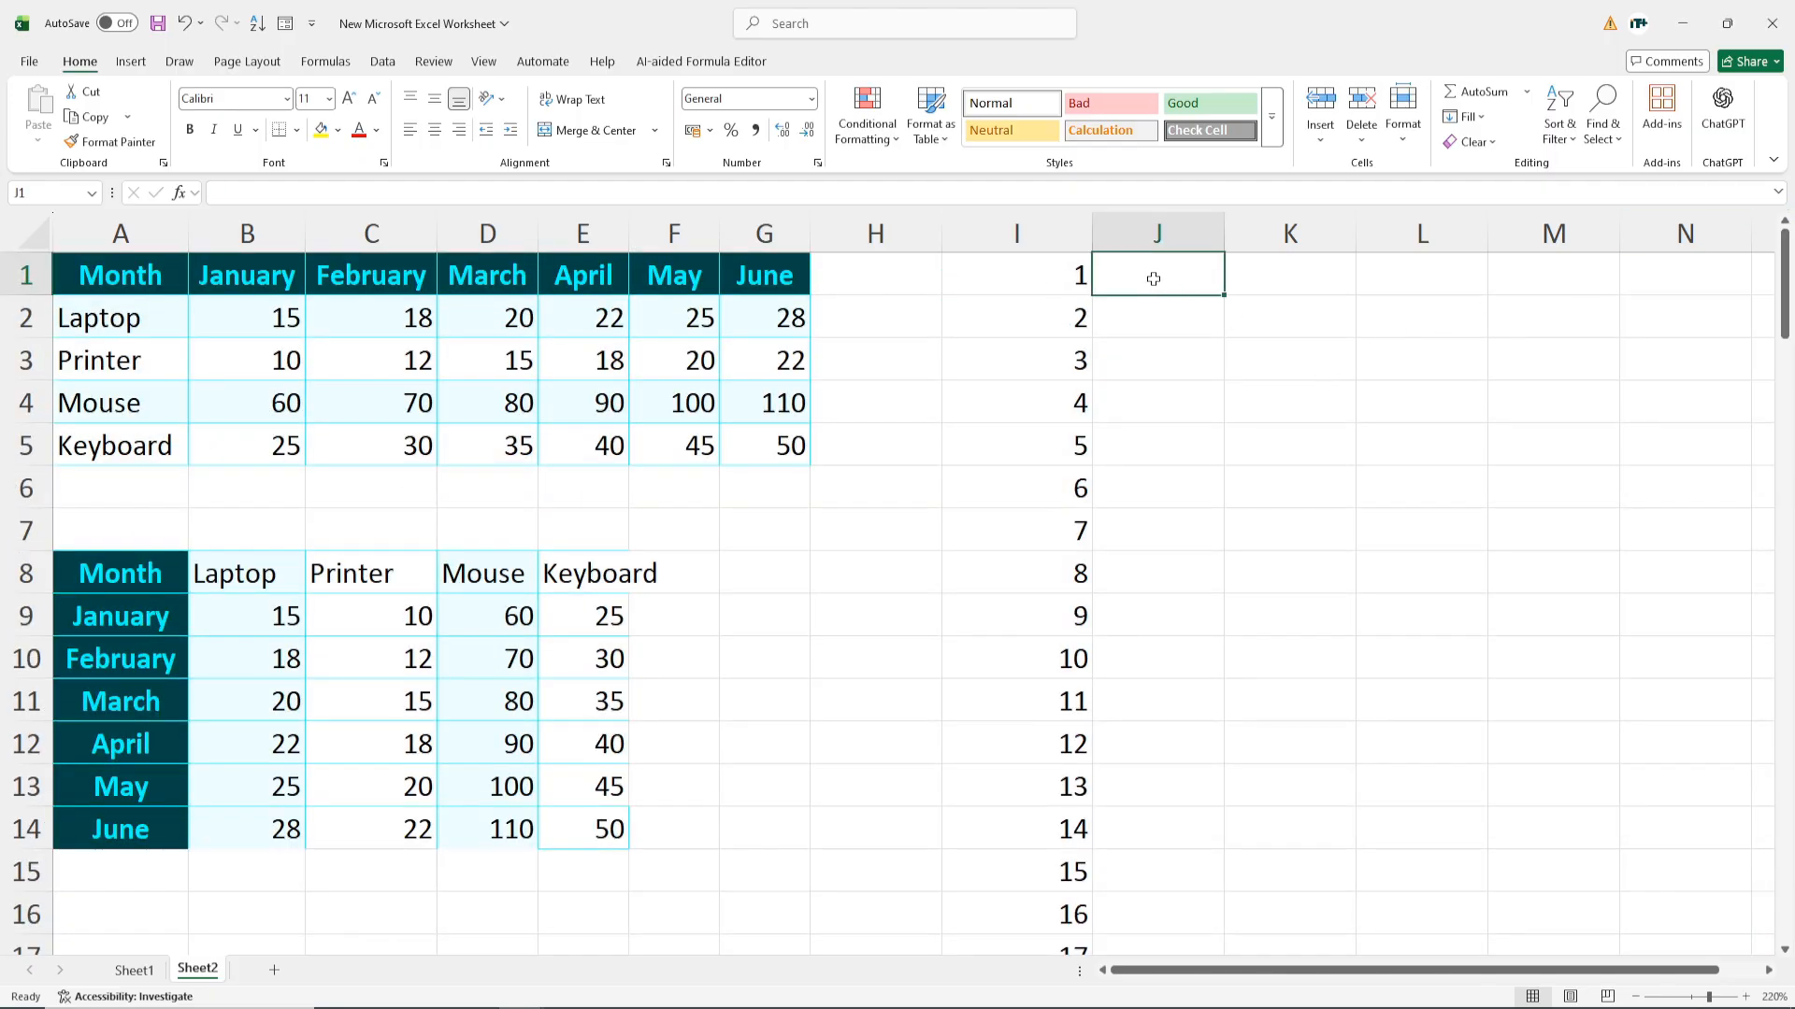
{"action": "type", "text": "08/"}
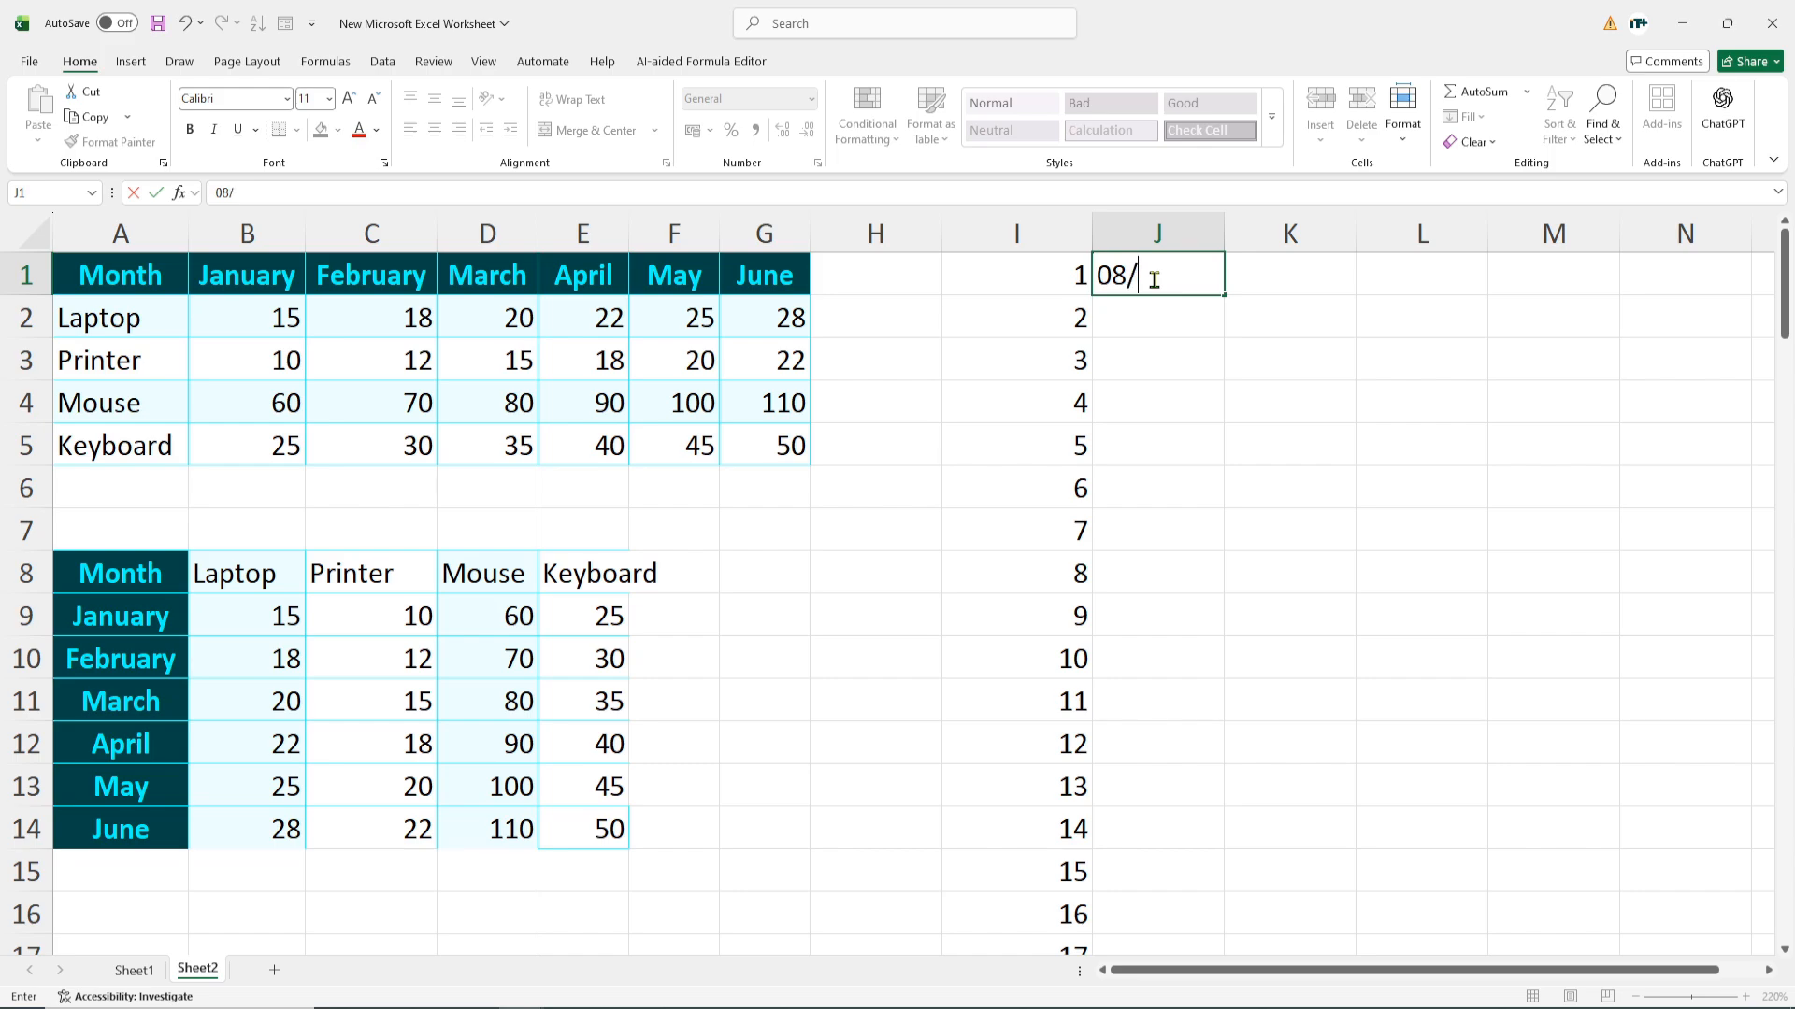
{"action": "type", "text": "07/202"}
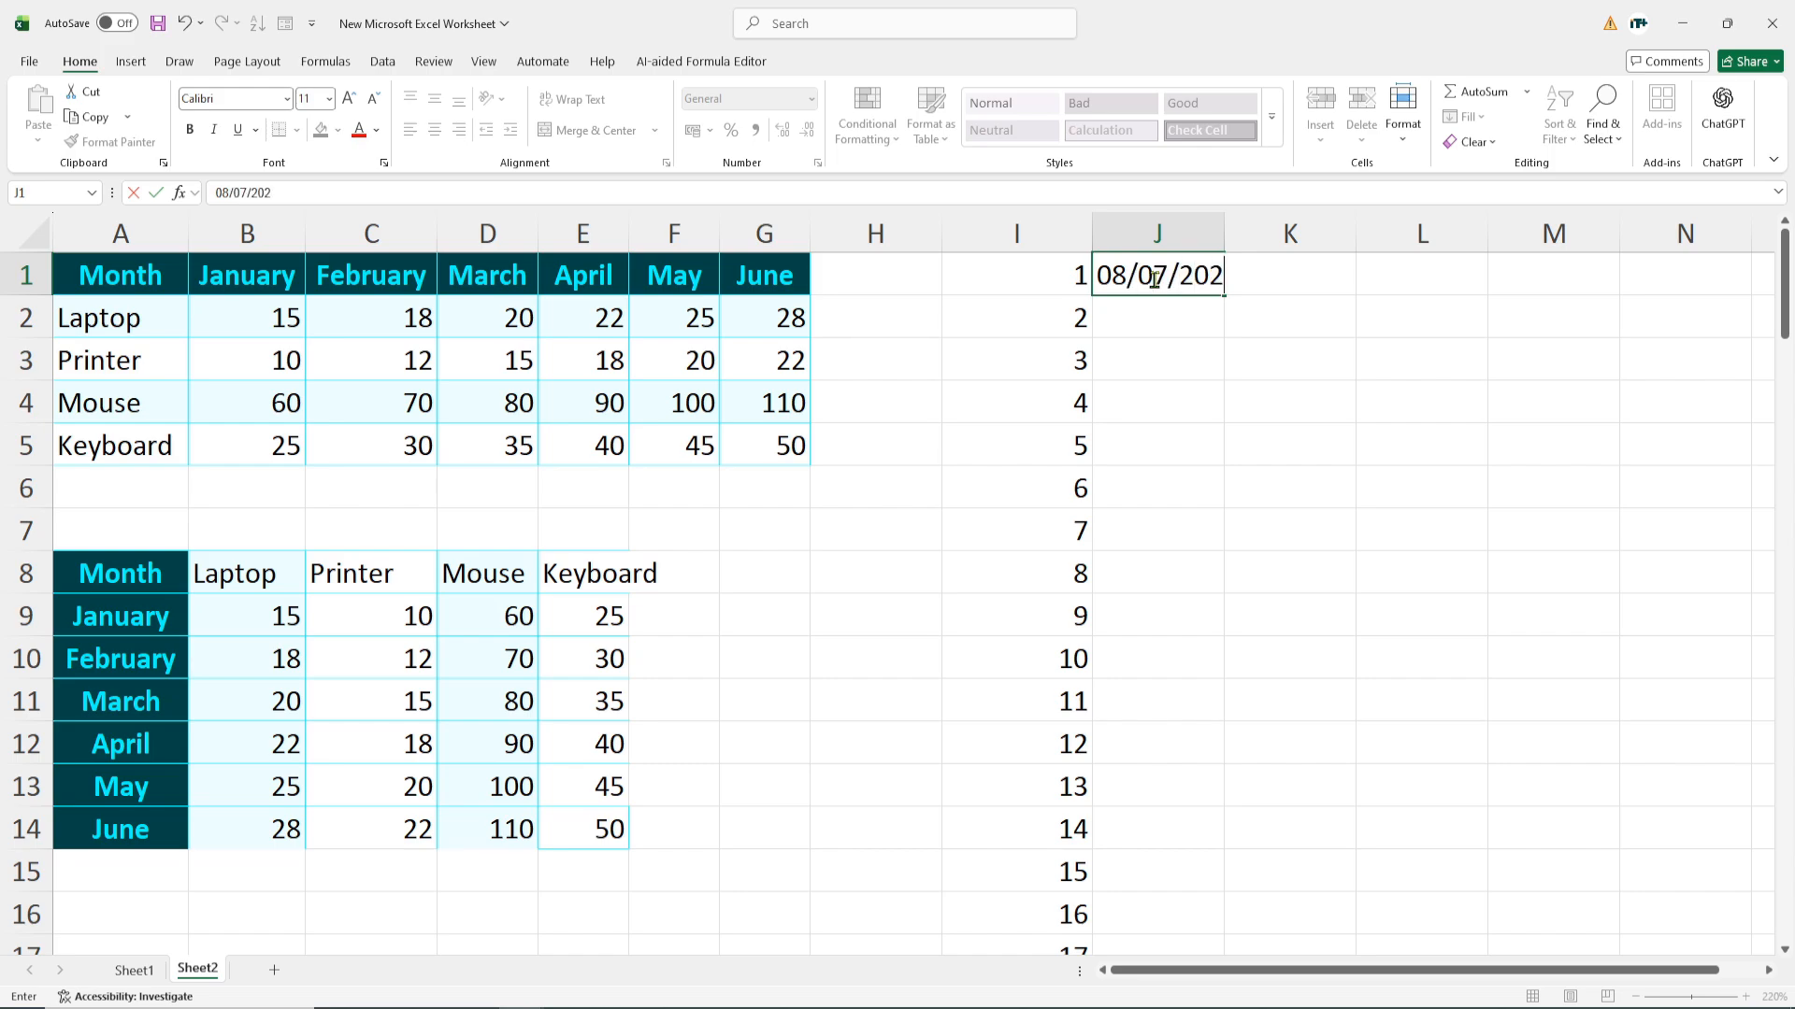
{"action": "type", "text": "6"}
{"action": "key", "text": "Return"}
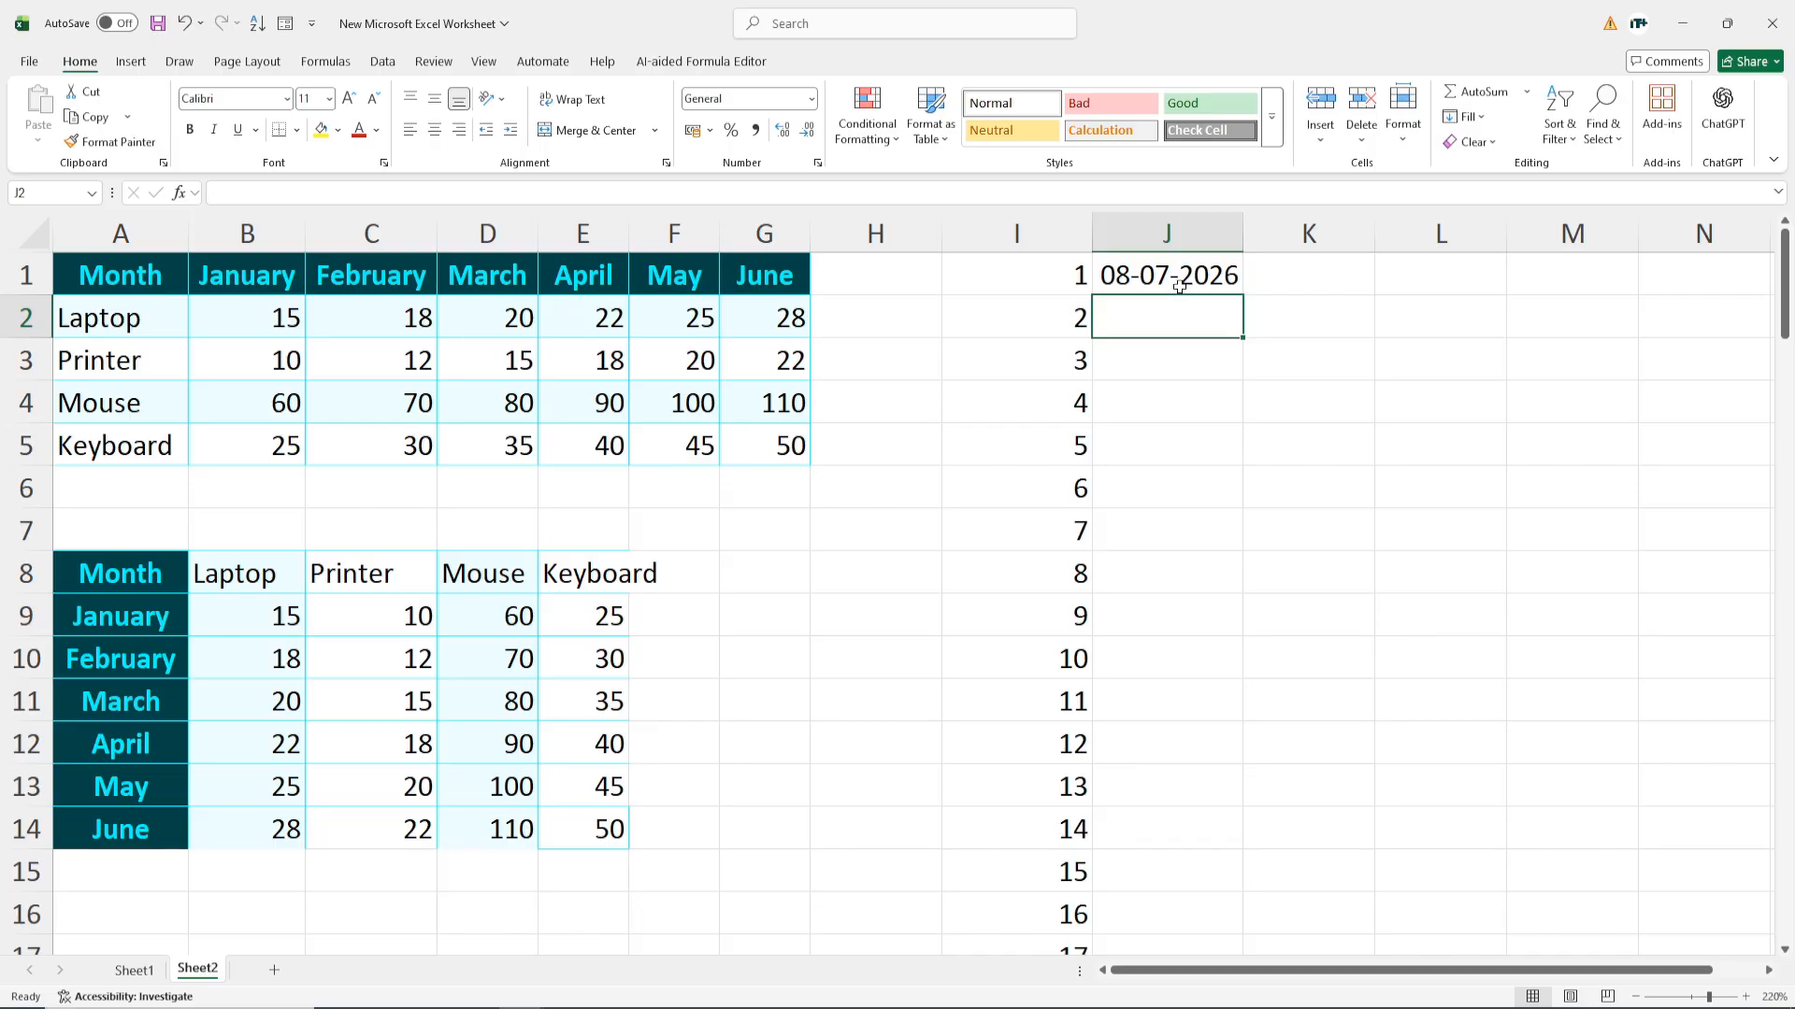
- Autofill the date in J1 down column J to row 100, alongside the number series
{"action": "left_click", "coordinate": [1144, 275]}
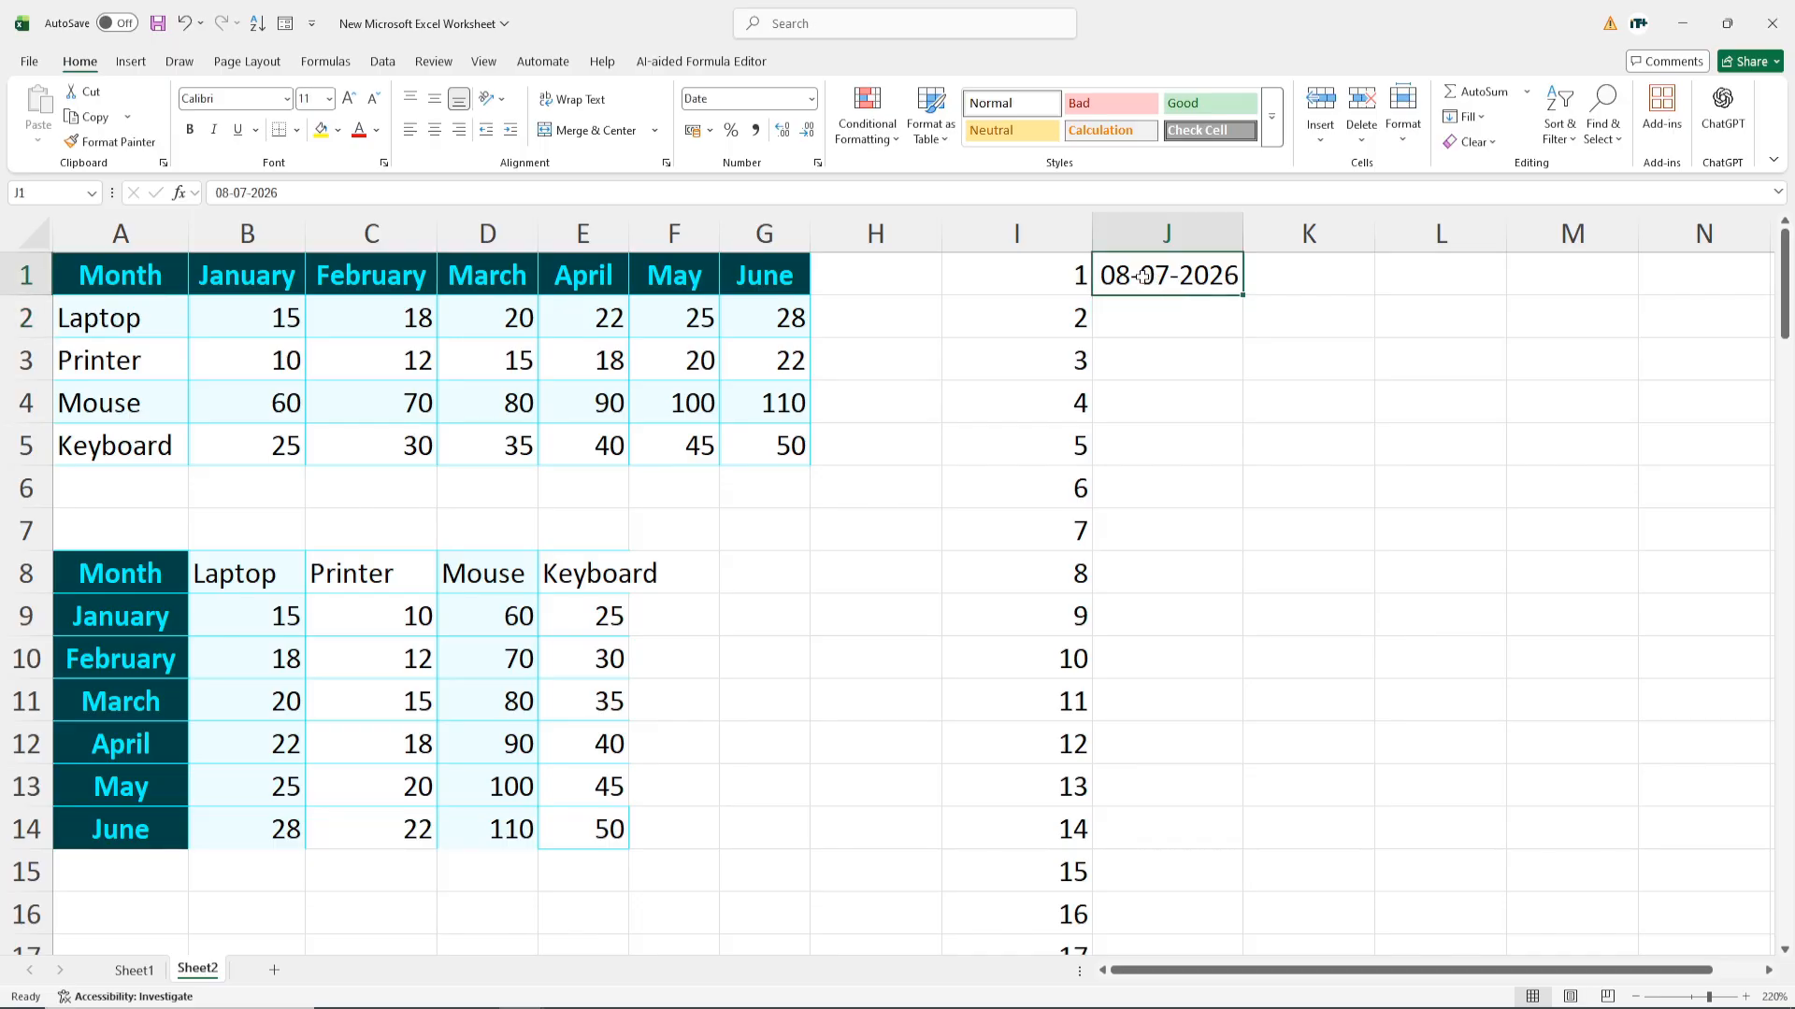
{"action": "double_click", "coordinate": [1243, 298]}
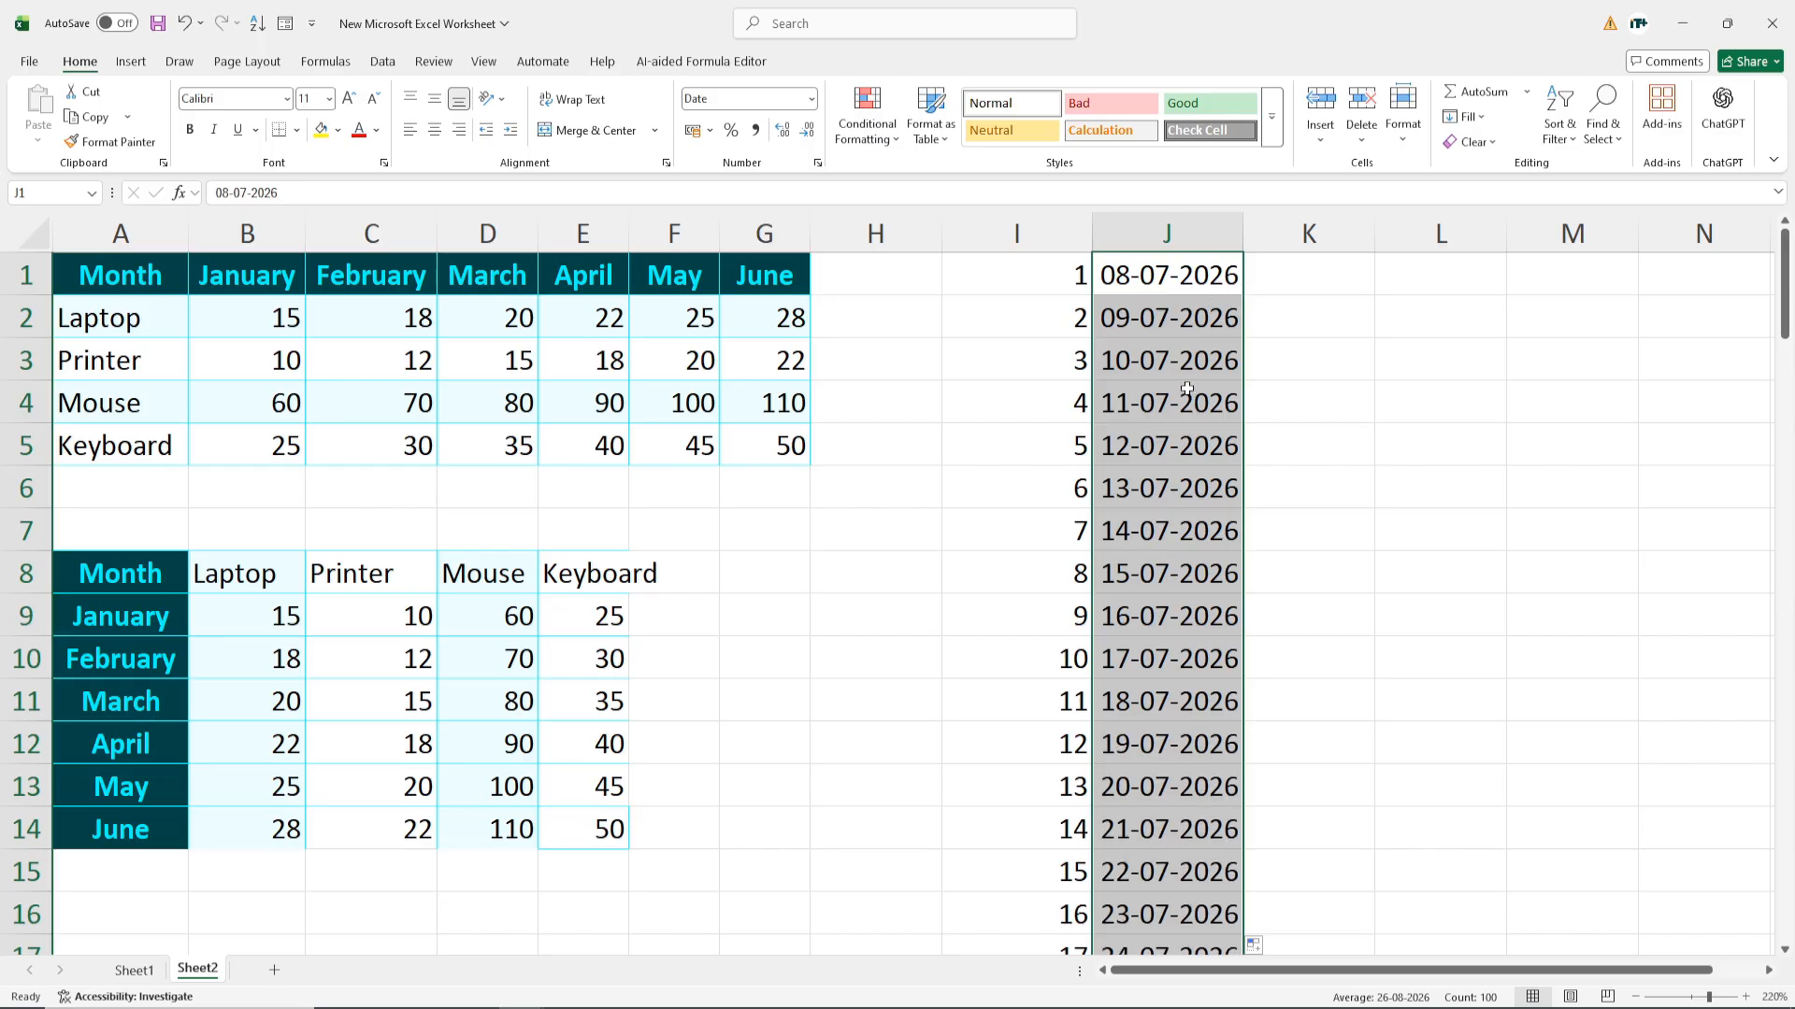
{"action": "scroll", "coordinate": [1082, 692], "scroll_direction": "down", "scroll_amount": 9}
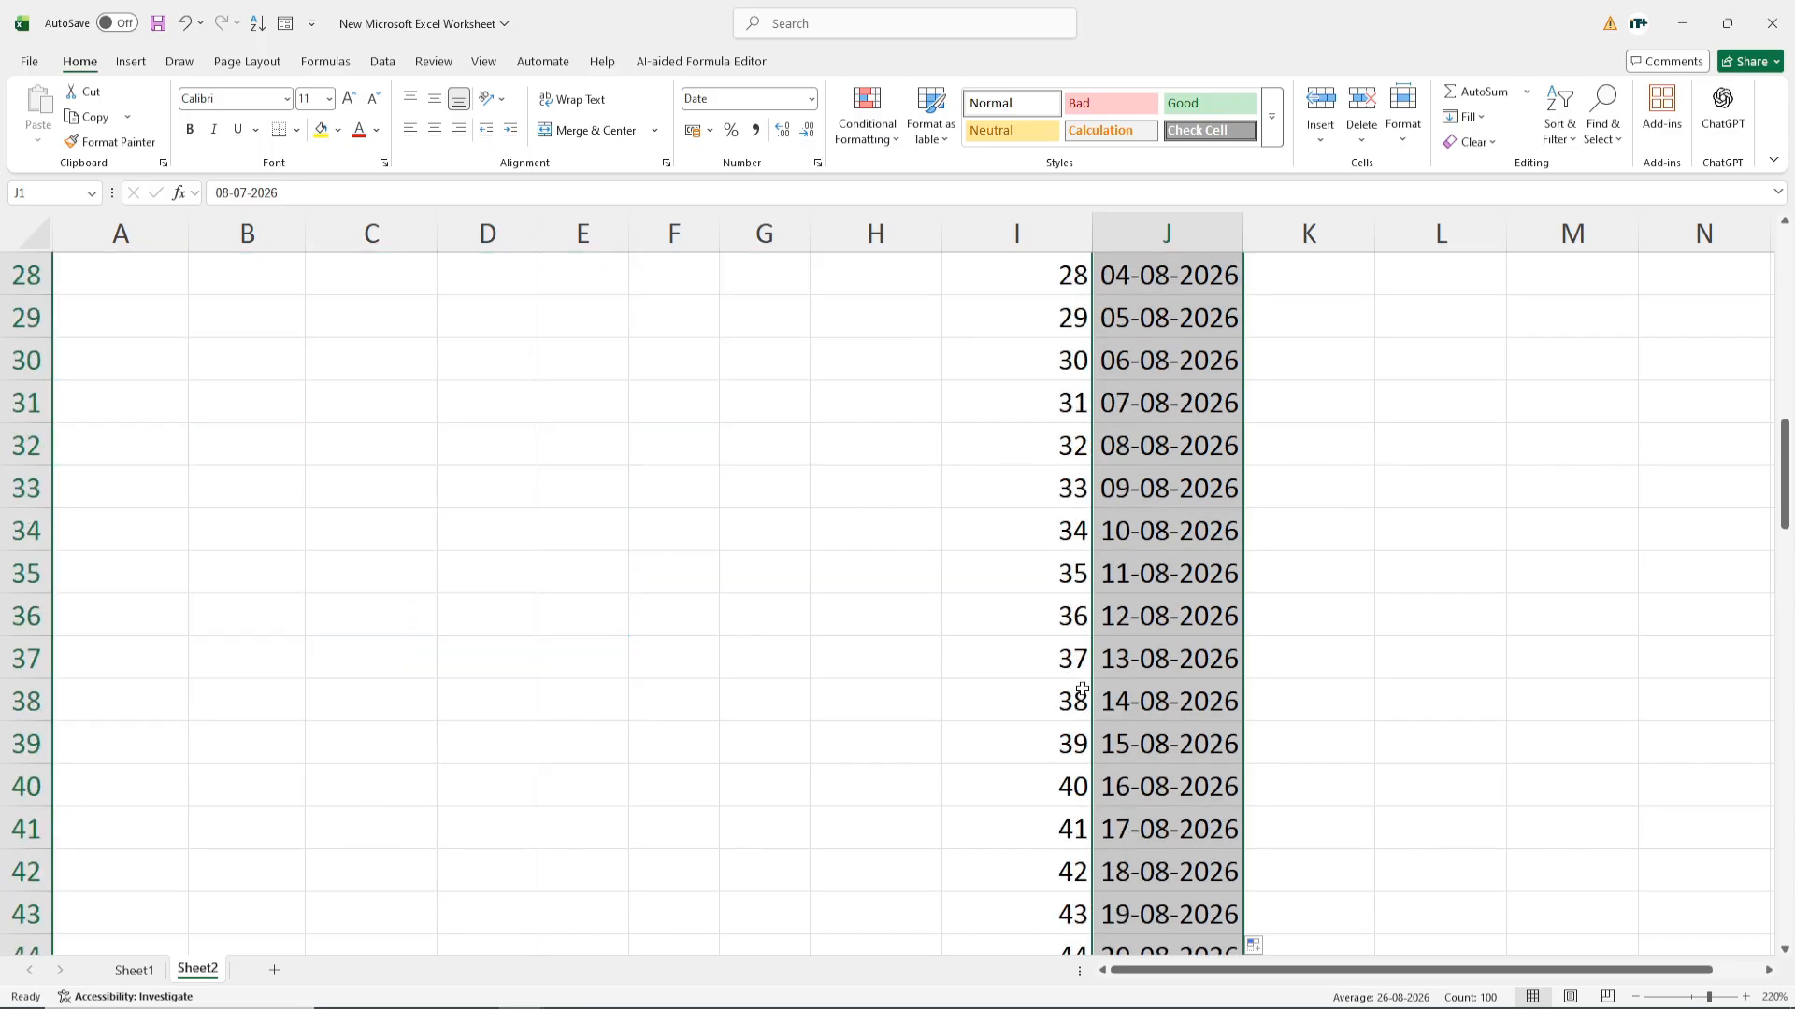
{"action": "scroll", "coordinate": [1082, 692], "scroll_direction": "down", "scroll_amount": 20}
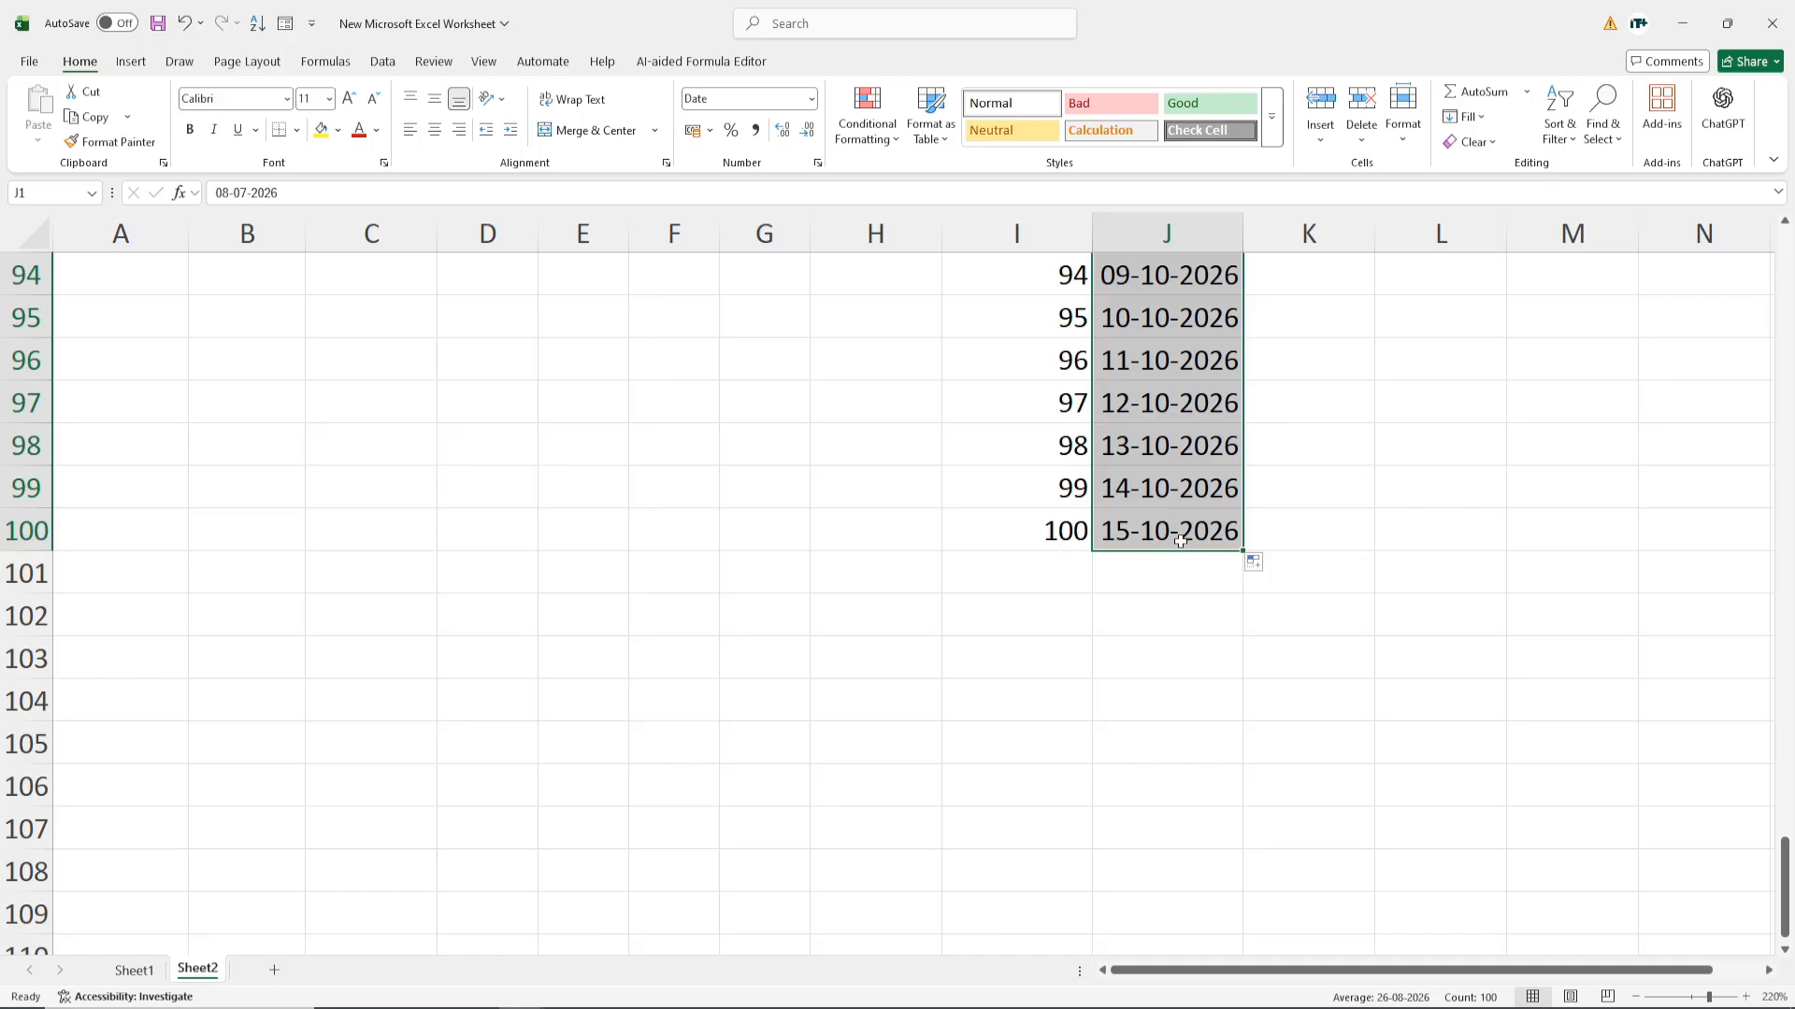
{"action": "scroll", "coordinate": [1169, 468], "scroll_direction": "up", "scroll_amount": 19}
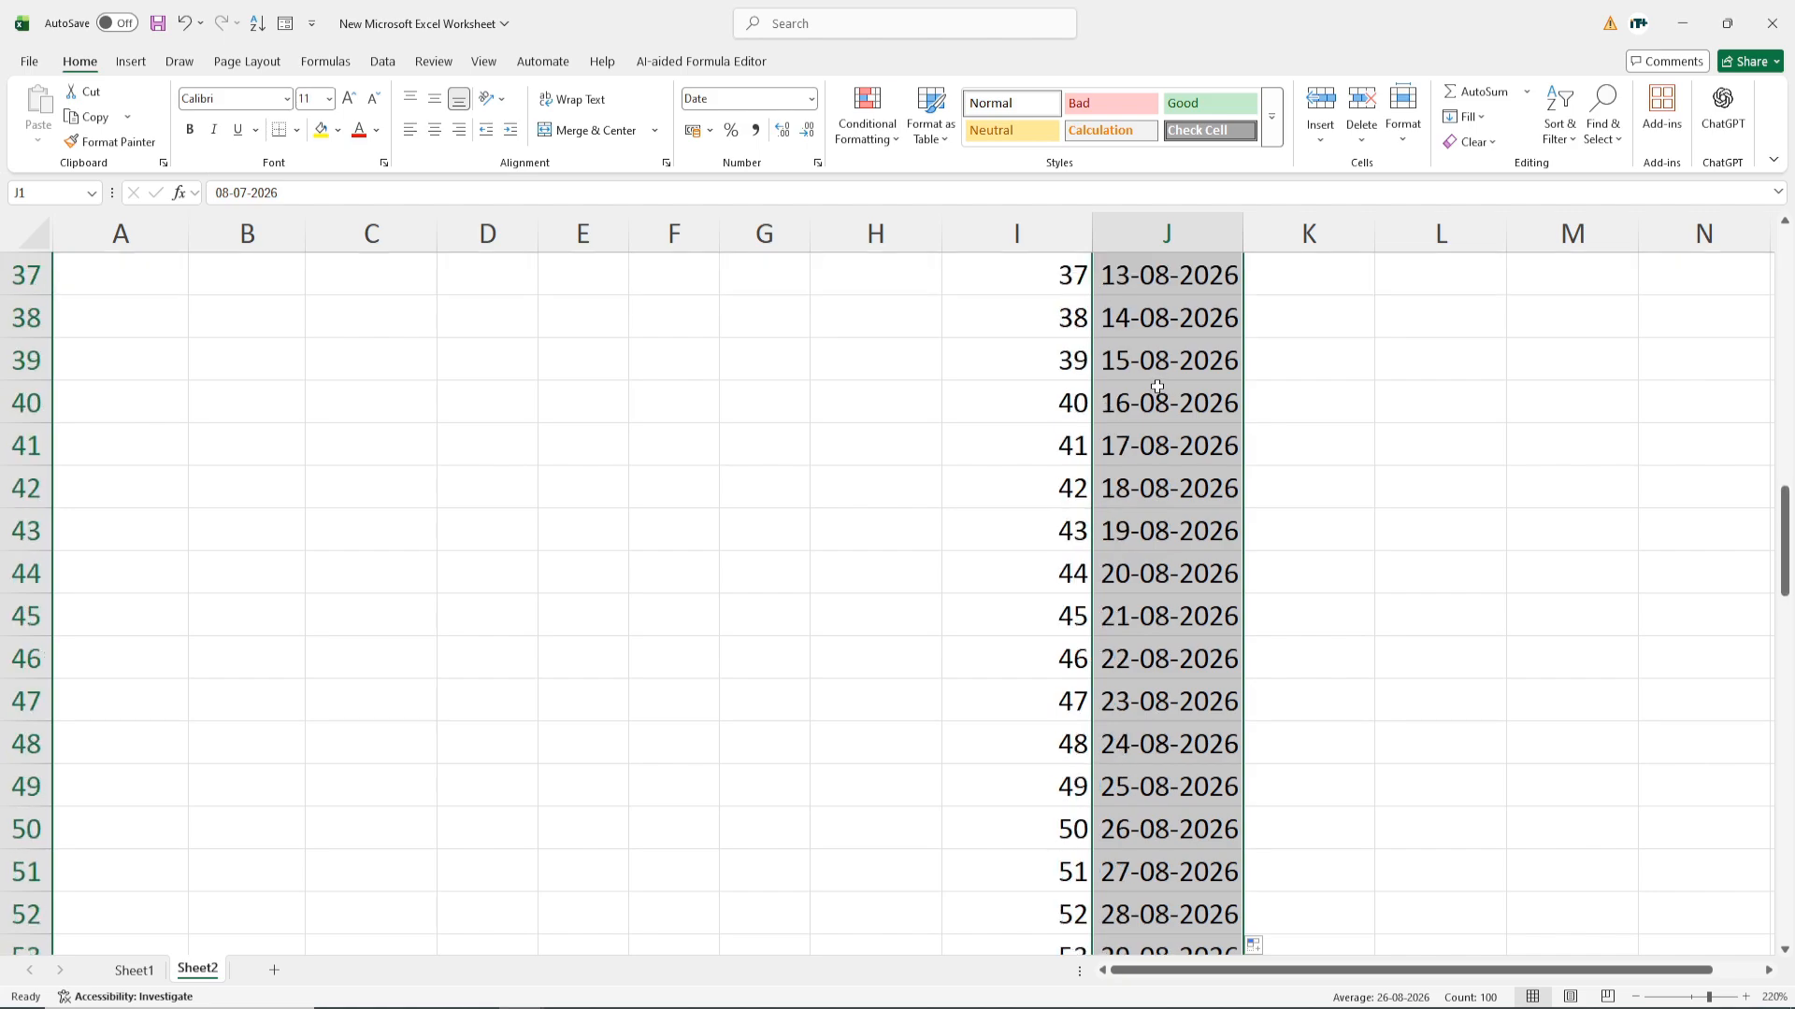
- Delete the number series in column I, shifting the adjacent date series left into its place
{"action": "scroll", "coordinate": [1158, 386], "scroll_direction": "up", "scroll_amount": 12}
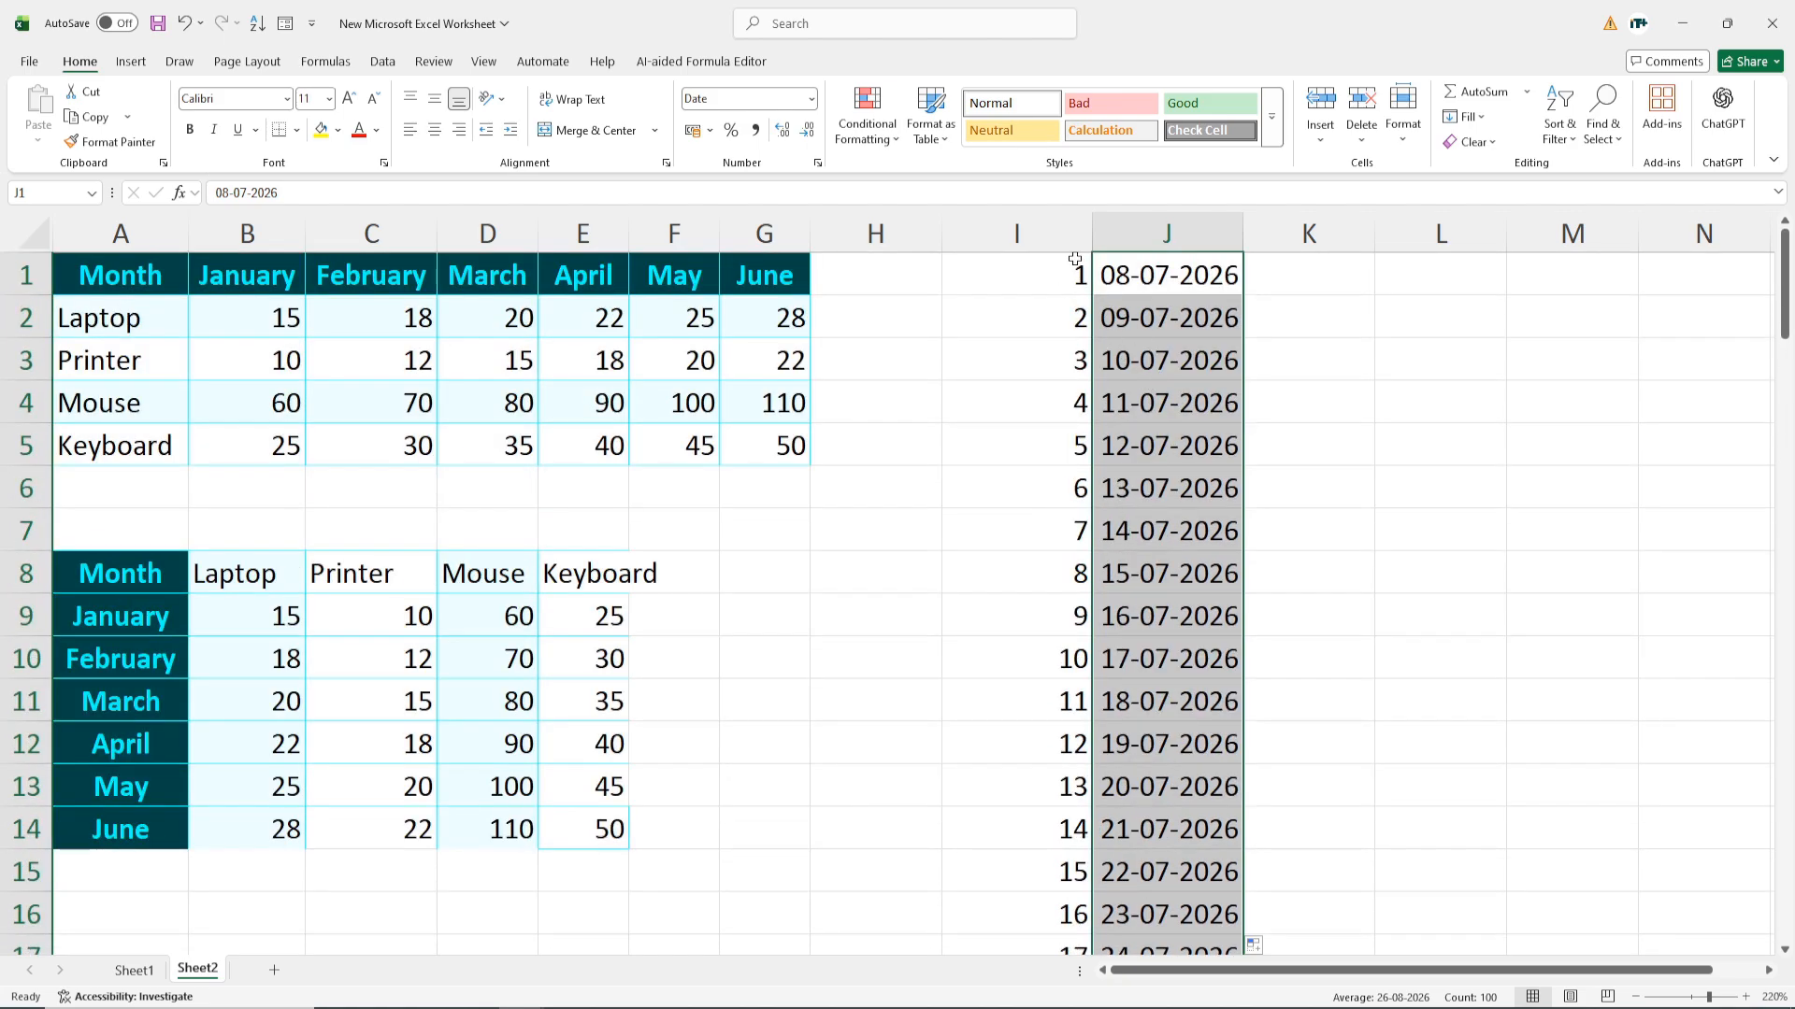
{"action": "left_click", "coordinate": [1075, 259]}
{"action": "key", "text": "ctrl+shift+Down"}
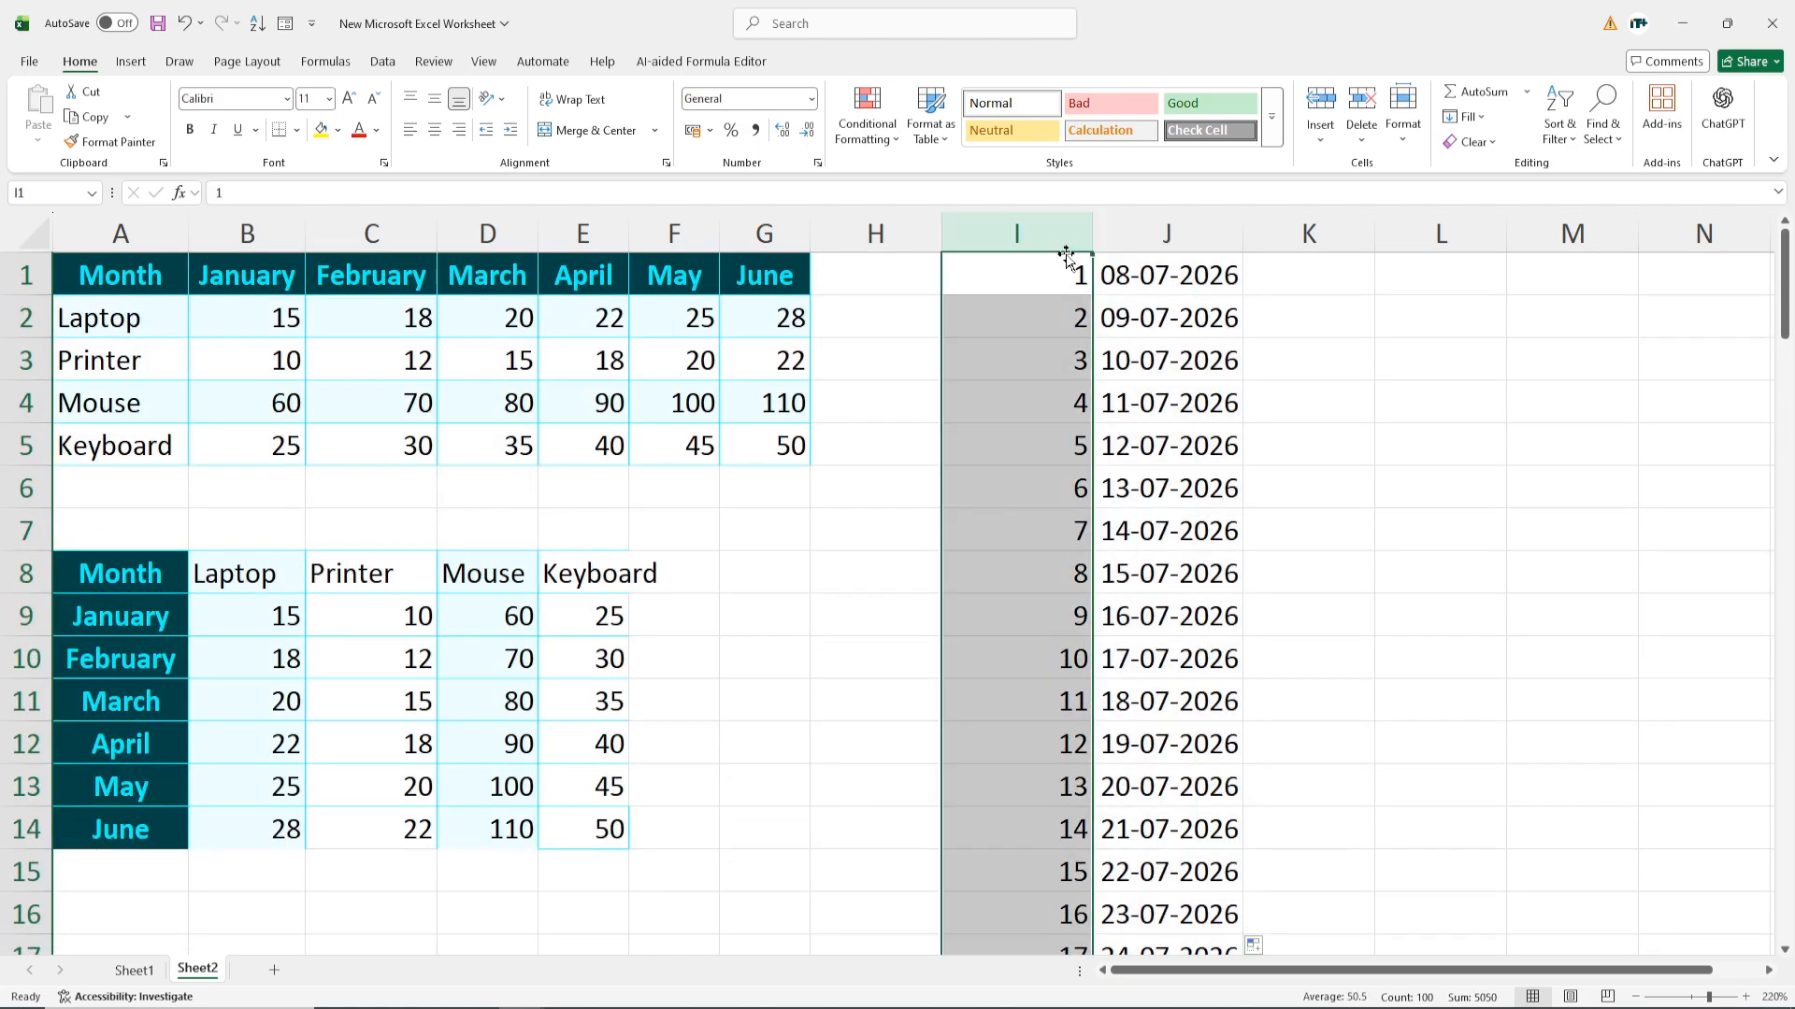
{"action": "key", "text": "ctrl+KP_Subtract"}
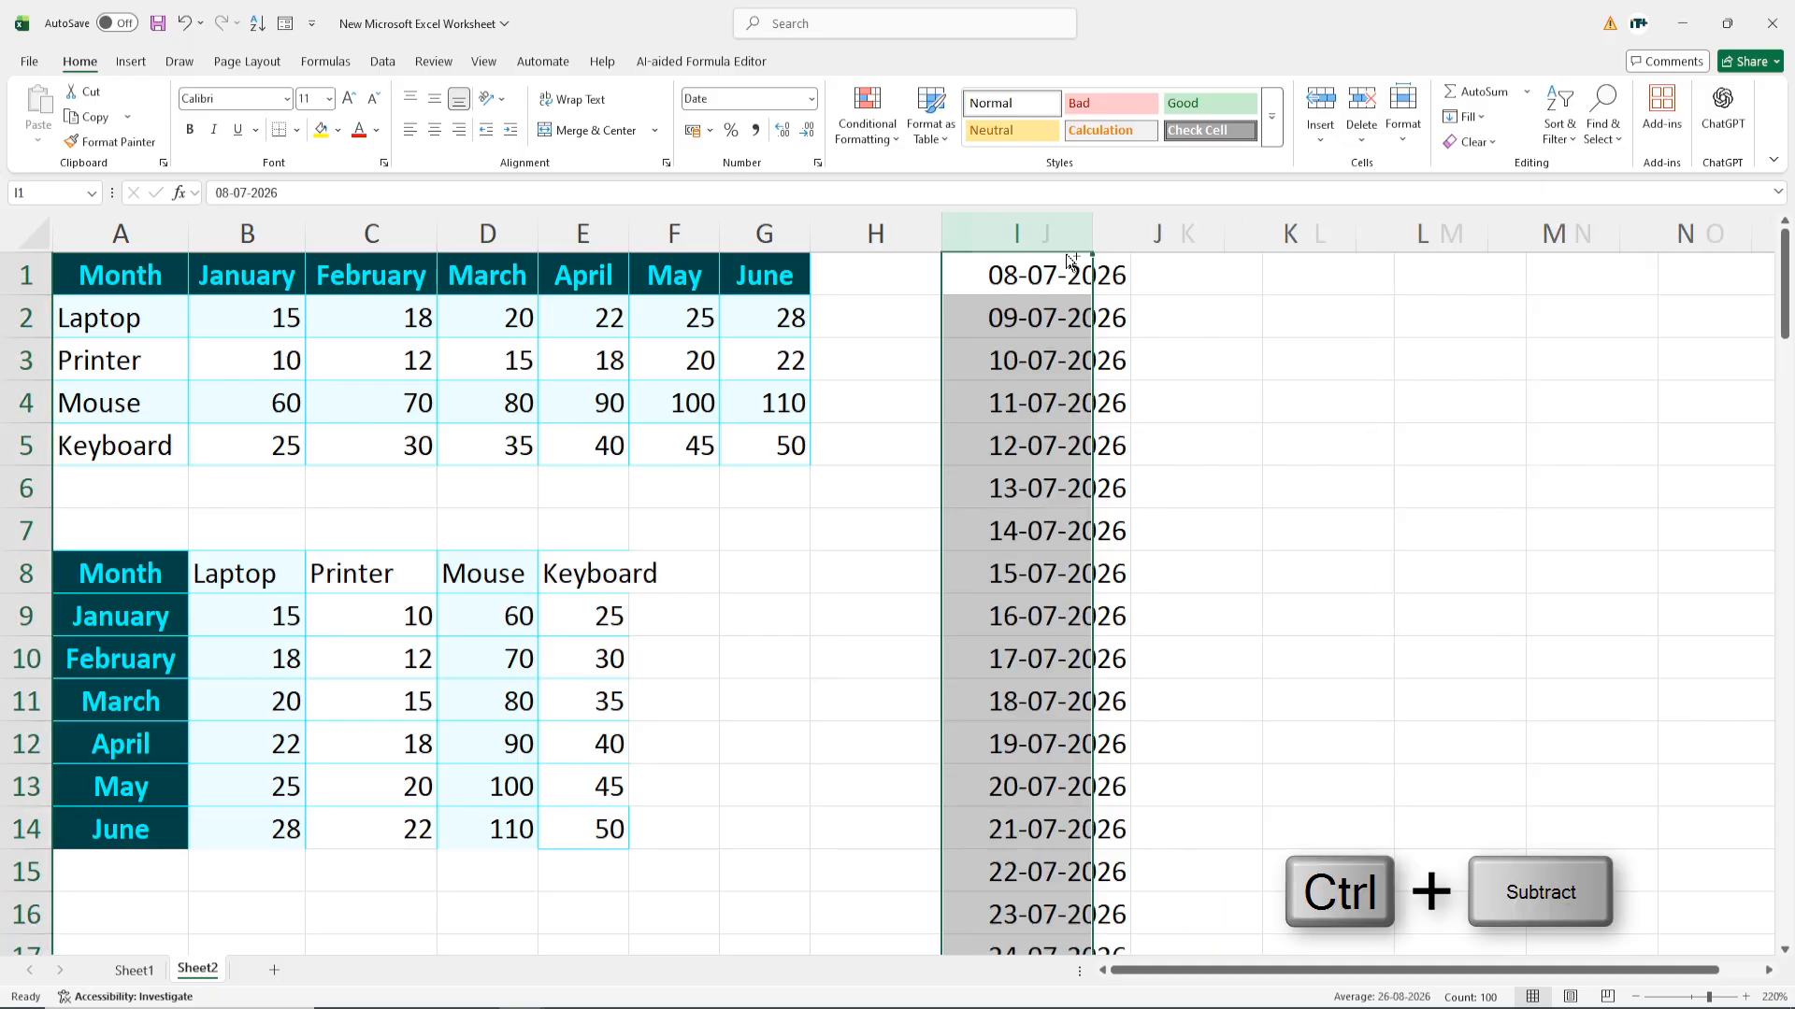
{"action": "left_click_drag", "start_coordinate": [1047, 272], "coordinate": [991, 762]}
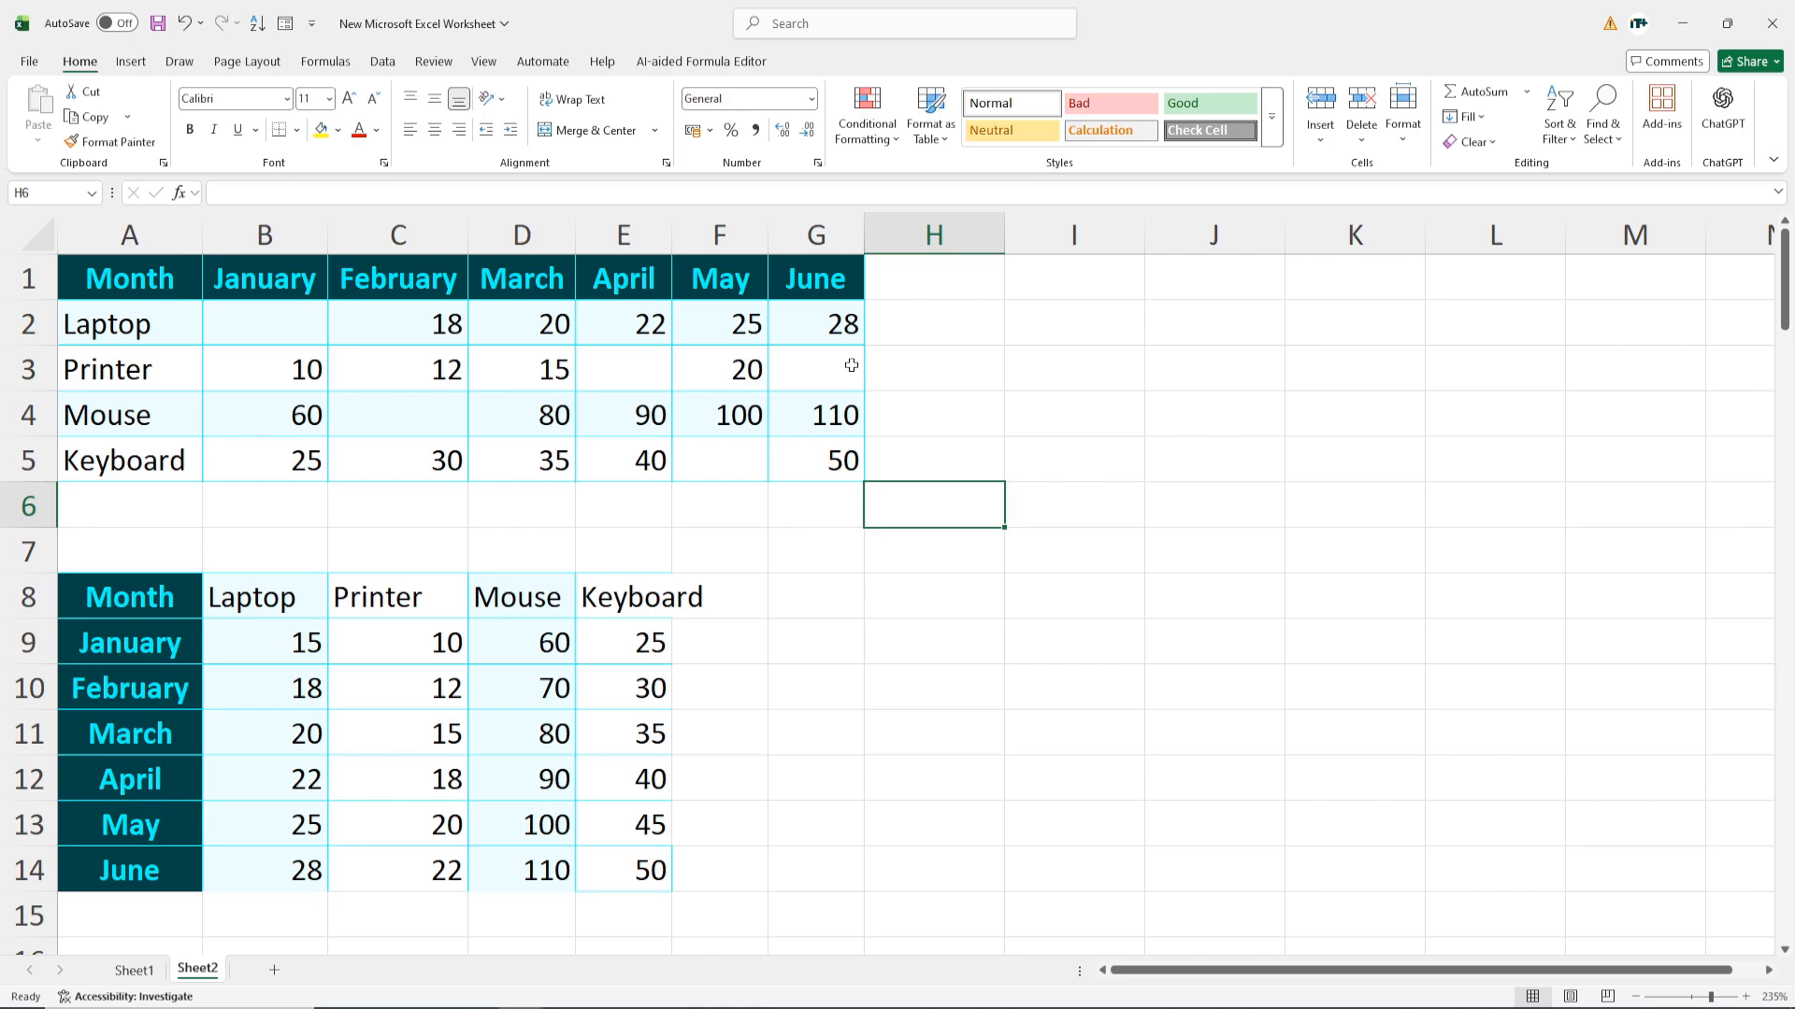
- Select only the blank cells within the product-by-month table A1:G5 using Go To Special
{"action": "left_click_drag", "start_coordinate": [112, 276], "coordinate": [829, 479]}
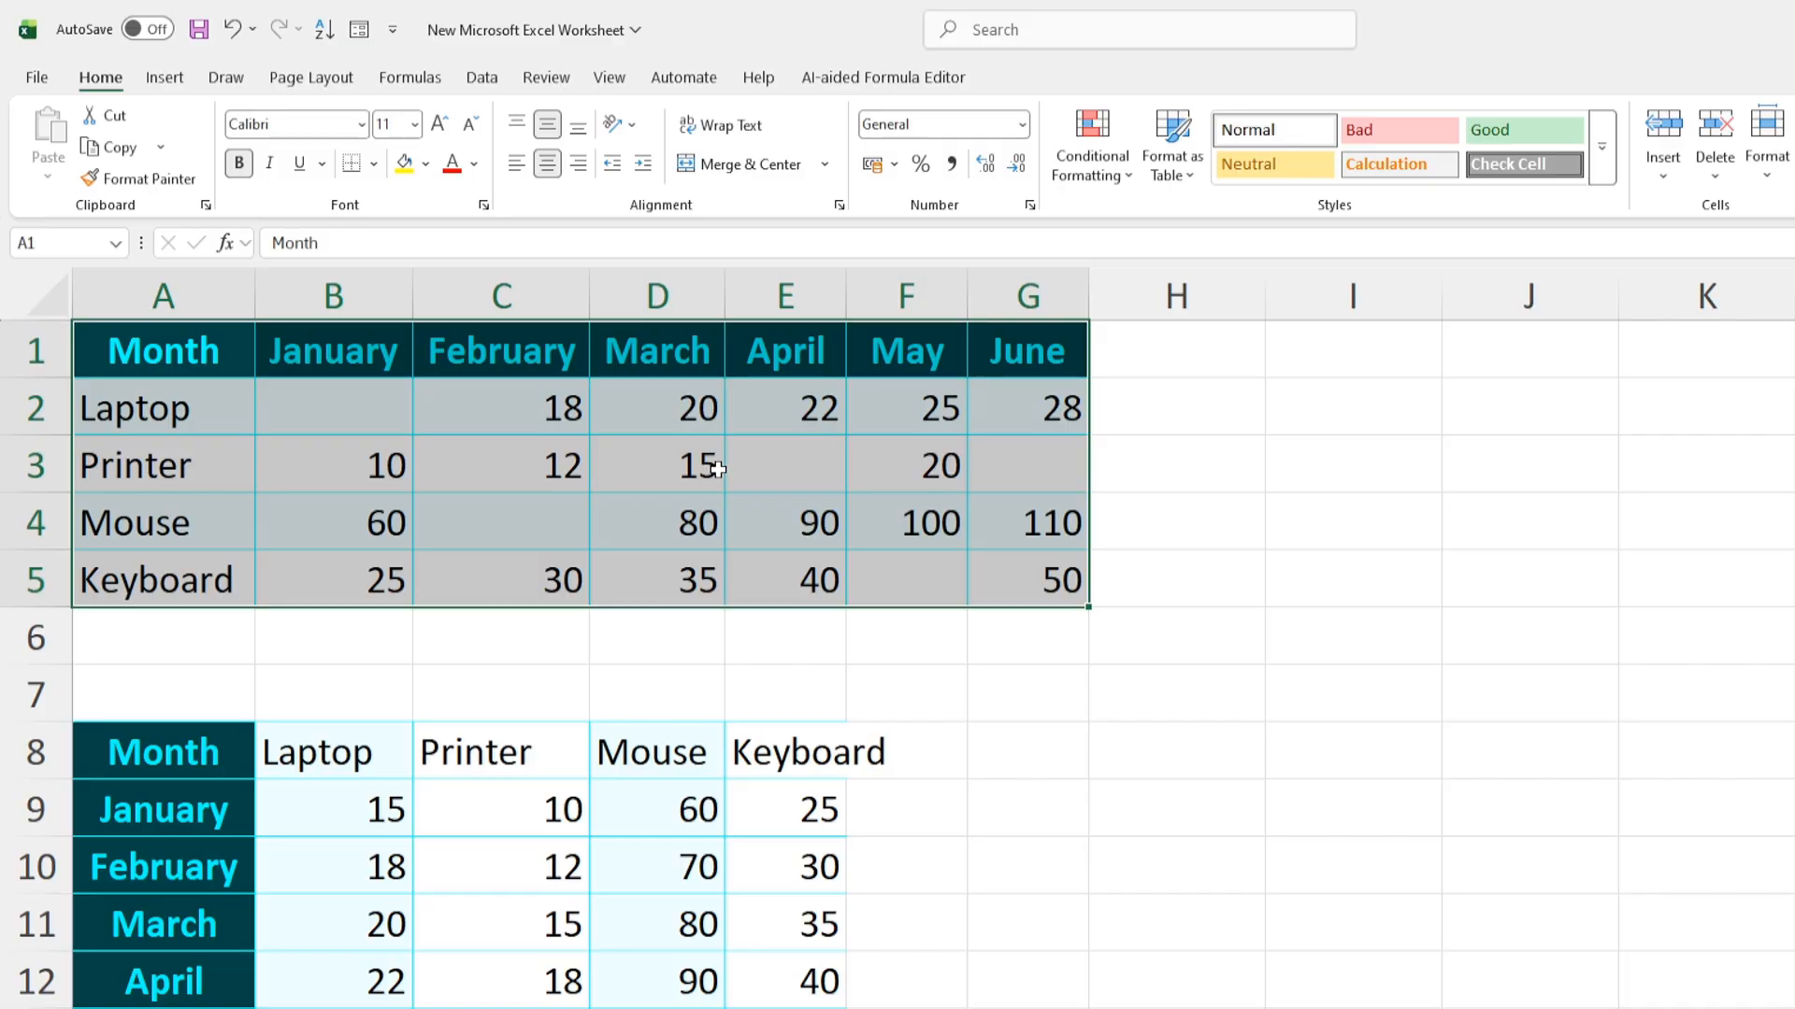
{"action": "key", "text": "F5"}
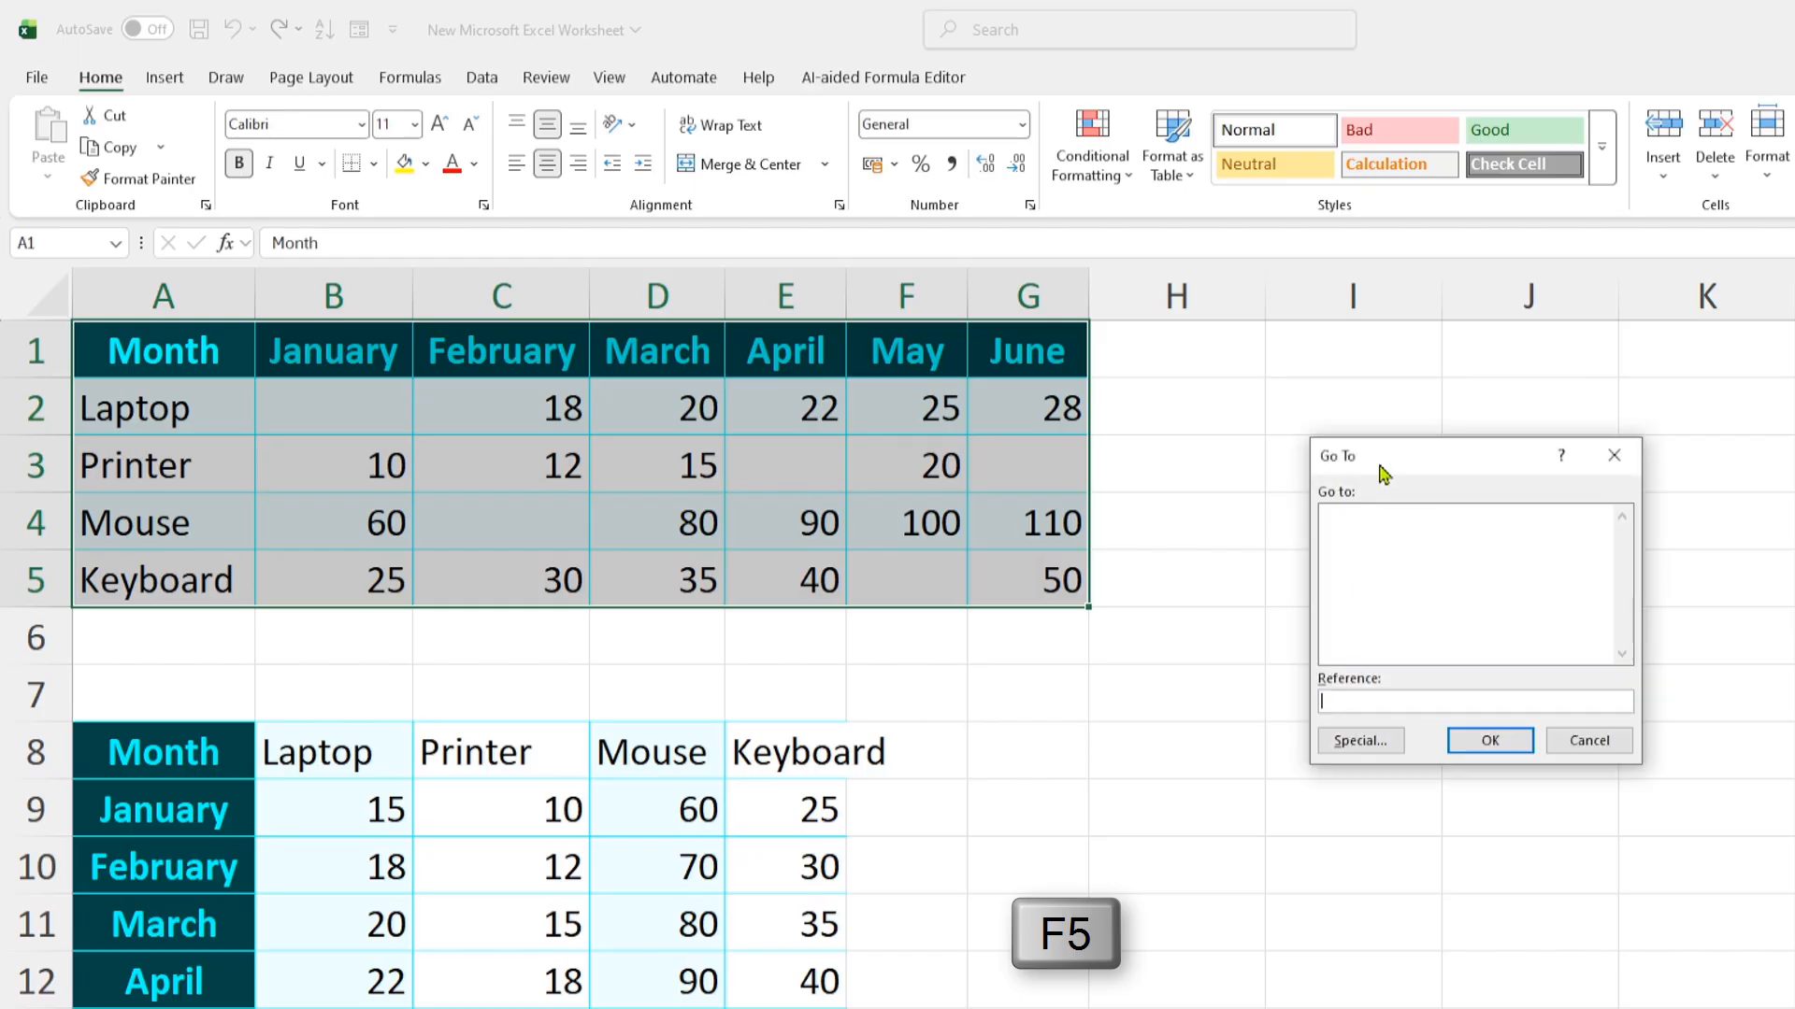
{"action": "left_click_drag", "start_coordinate": [1371, 467], "coordinate": [778, 526]}
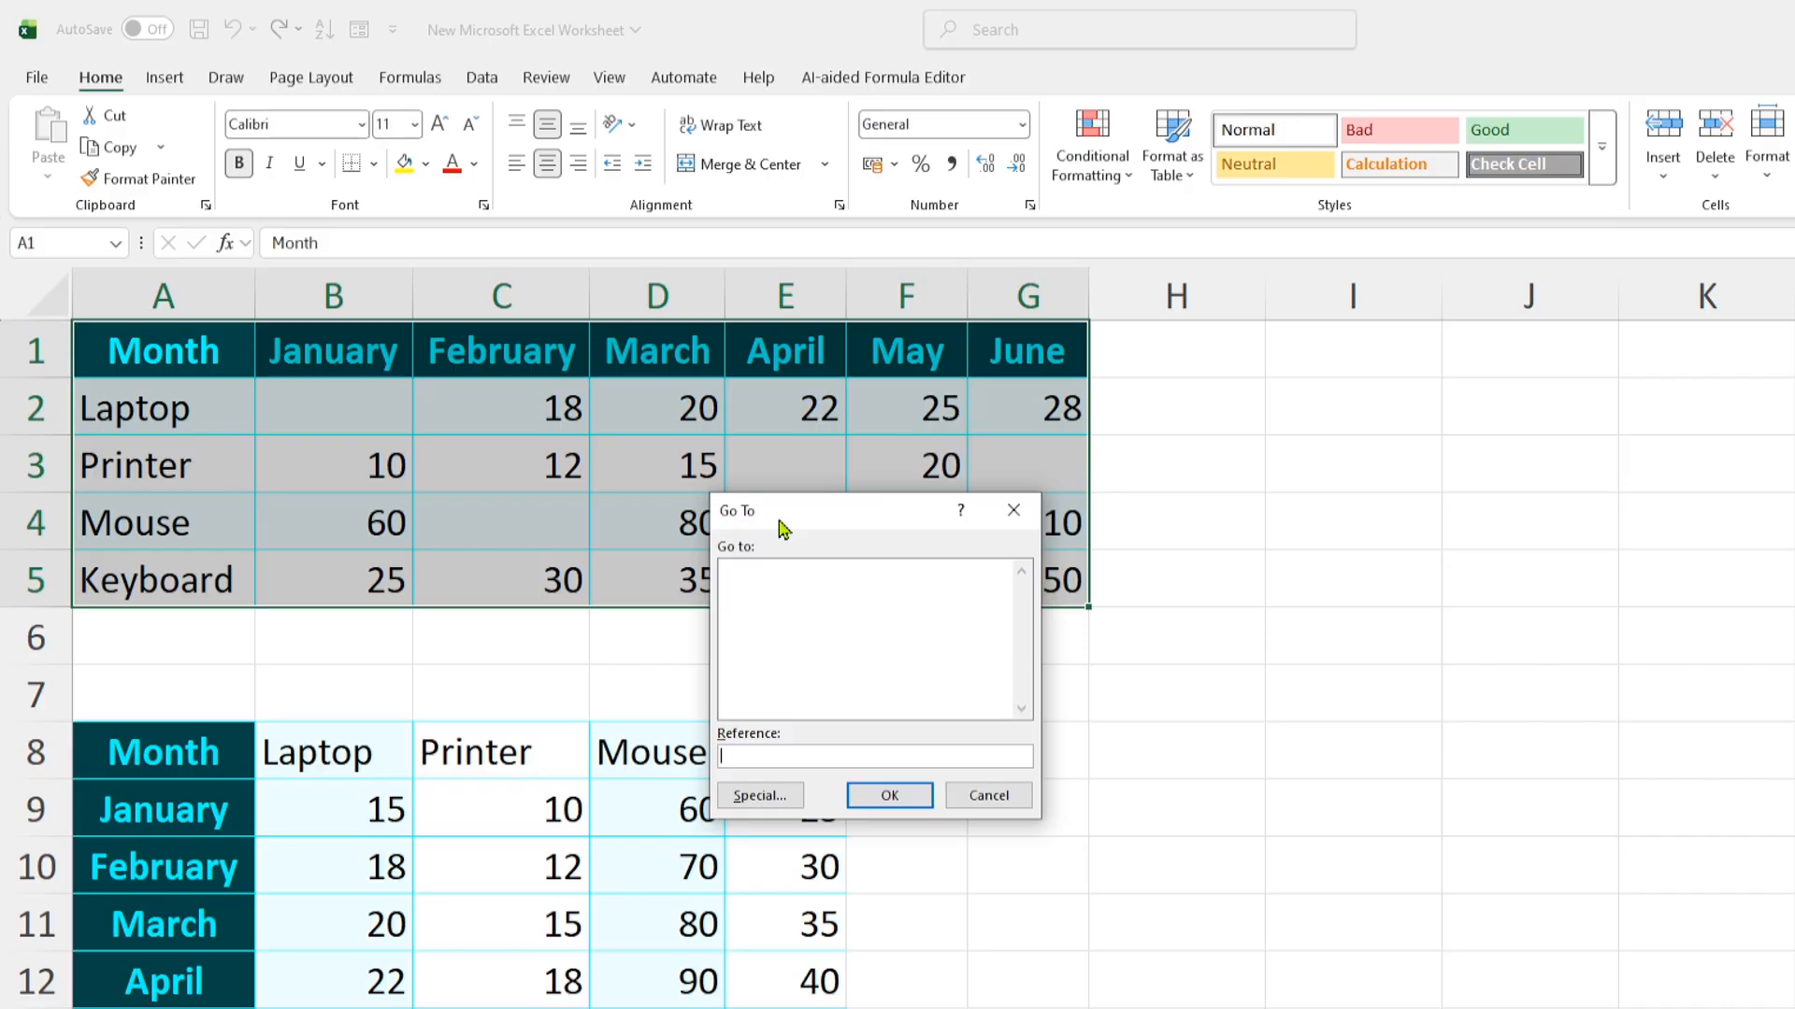
{"action": "key", "text": "alt+s"}
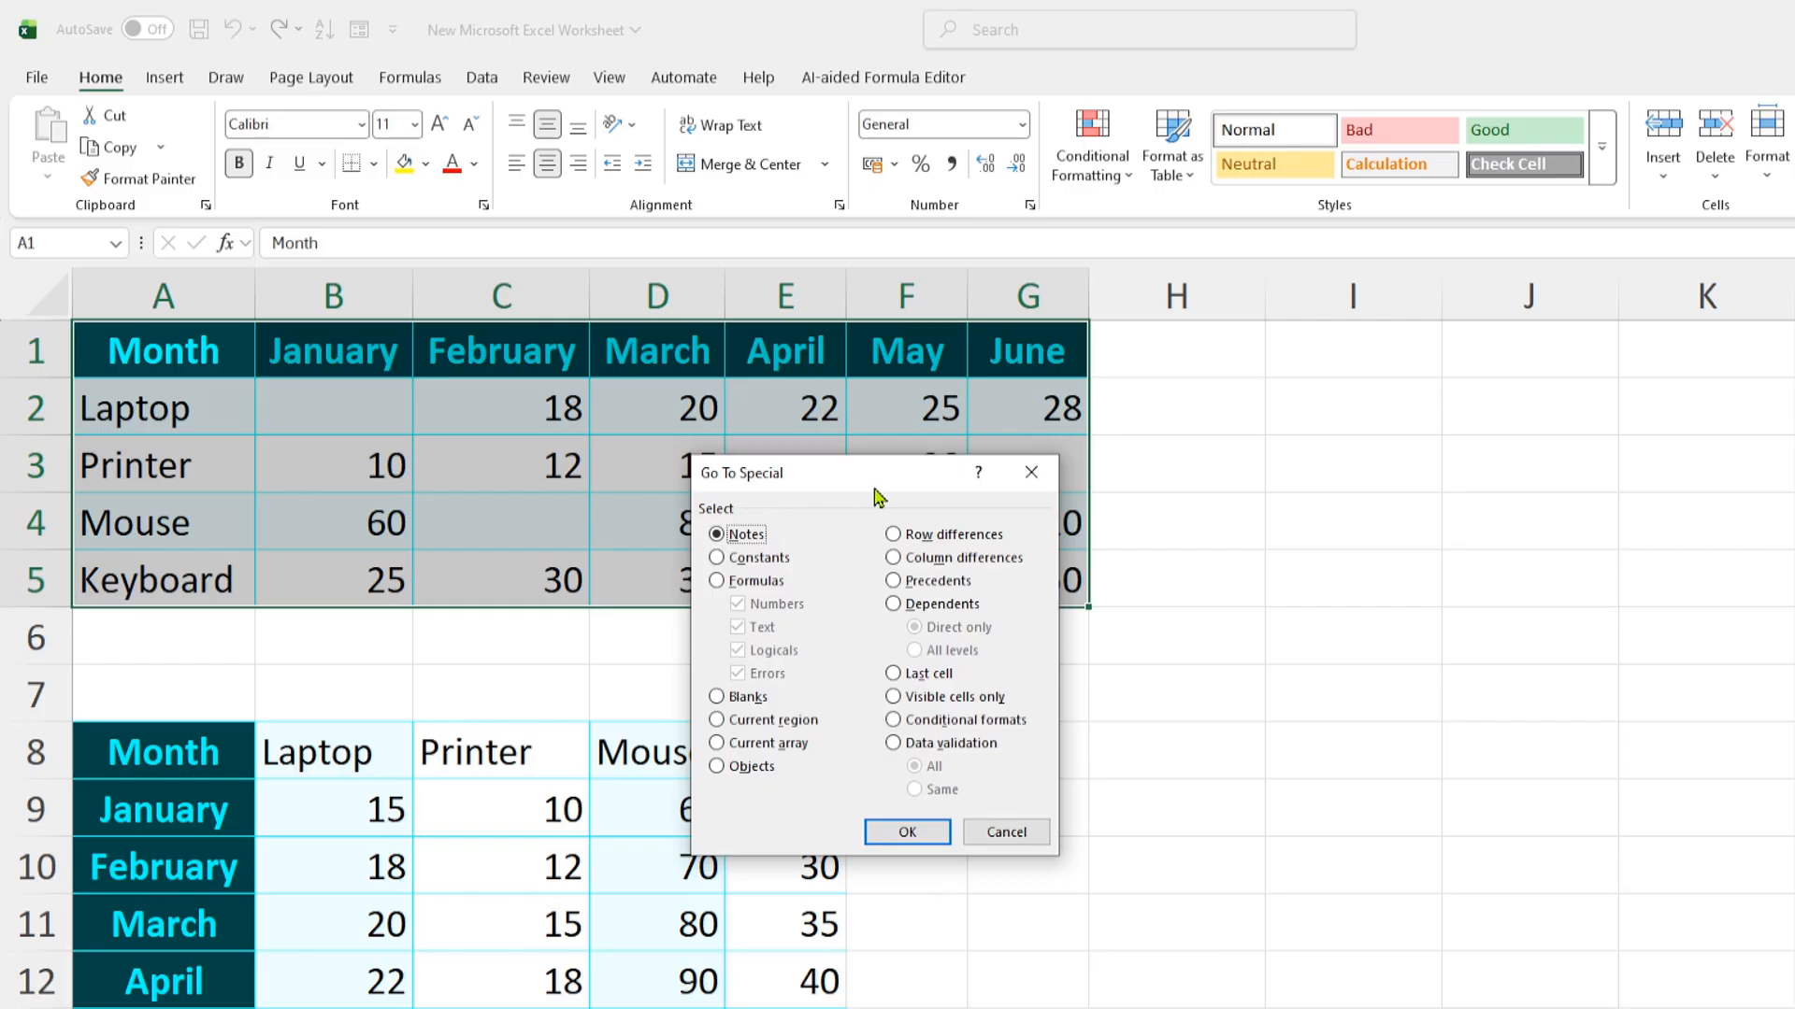
{"action": "left_click", "coordinate": [717, 698]}
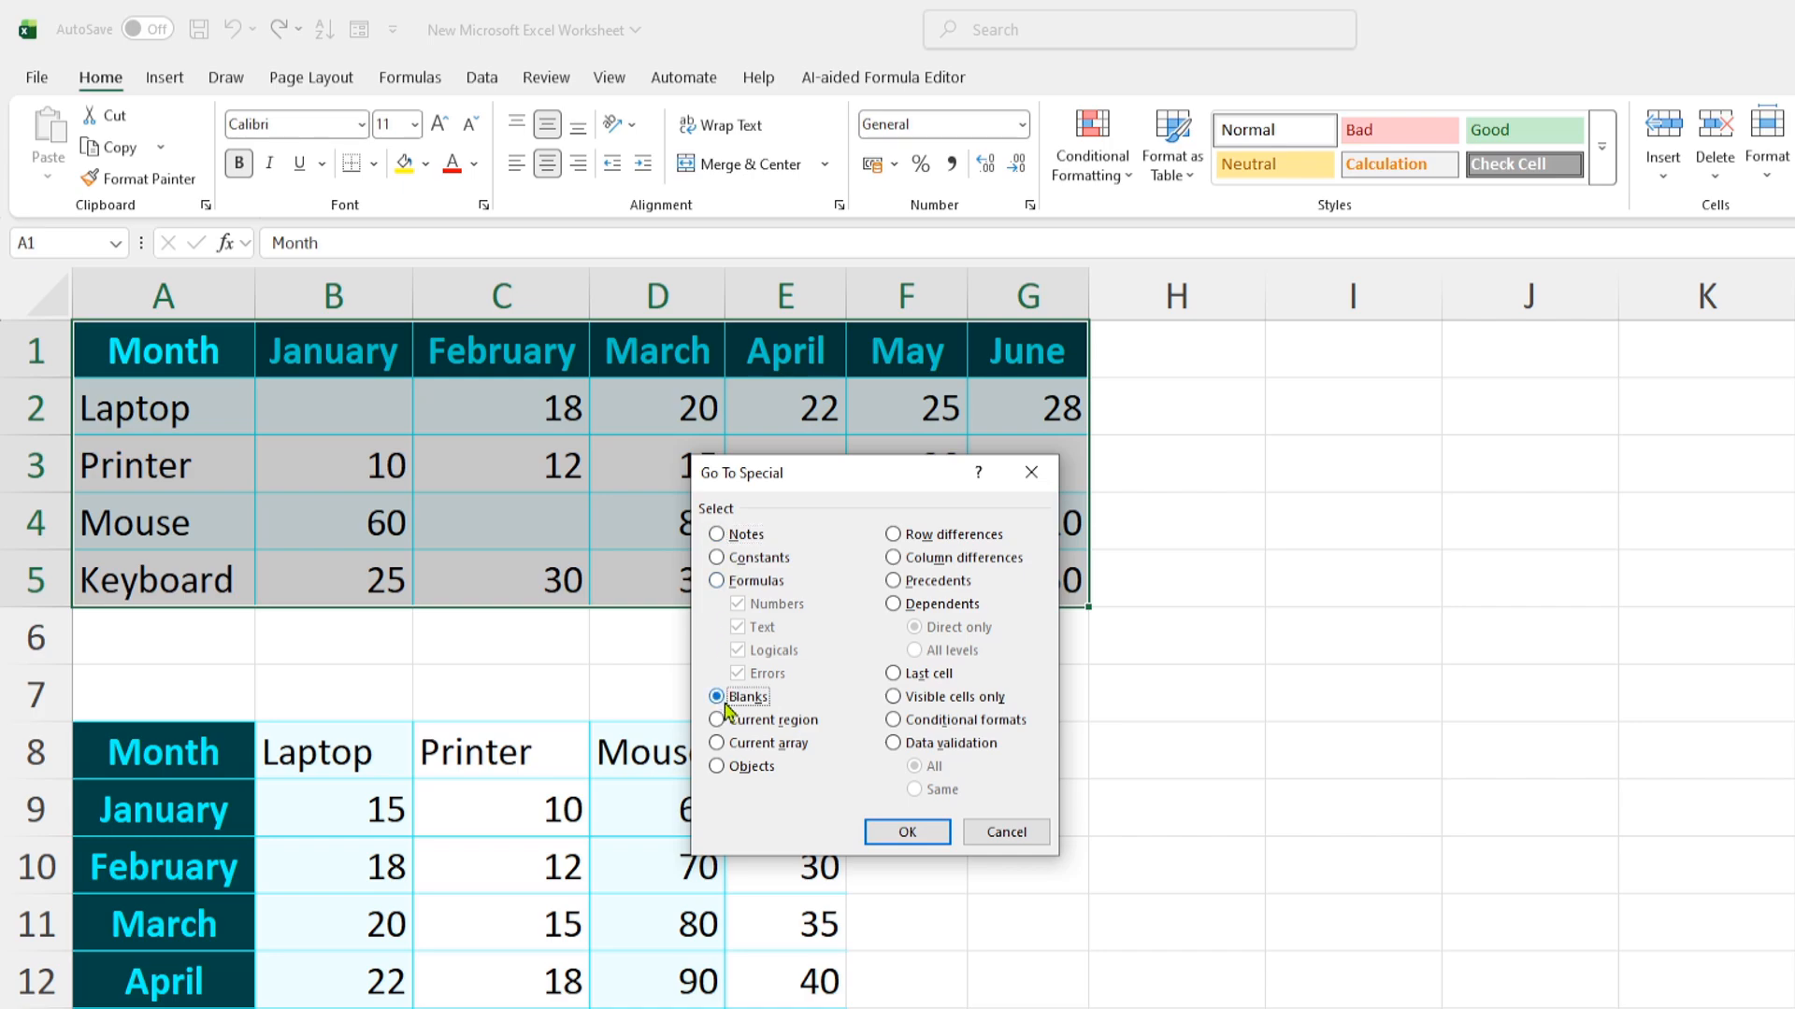
{"action": "left_click", "coordinate": [927, 833]}
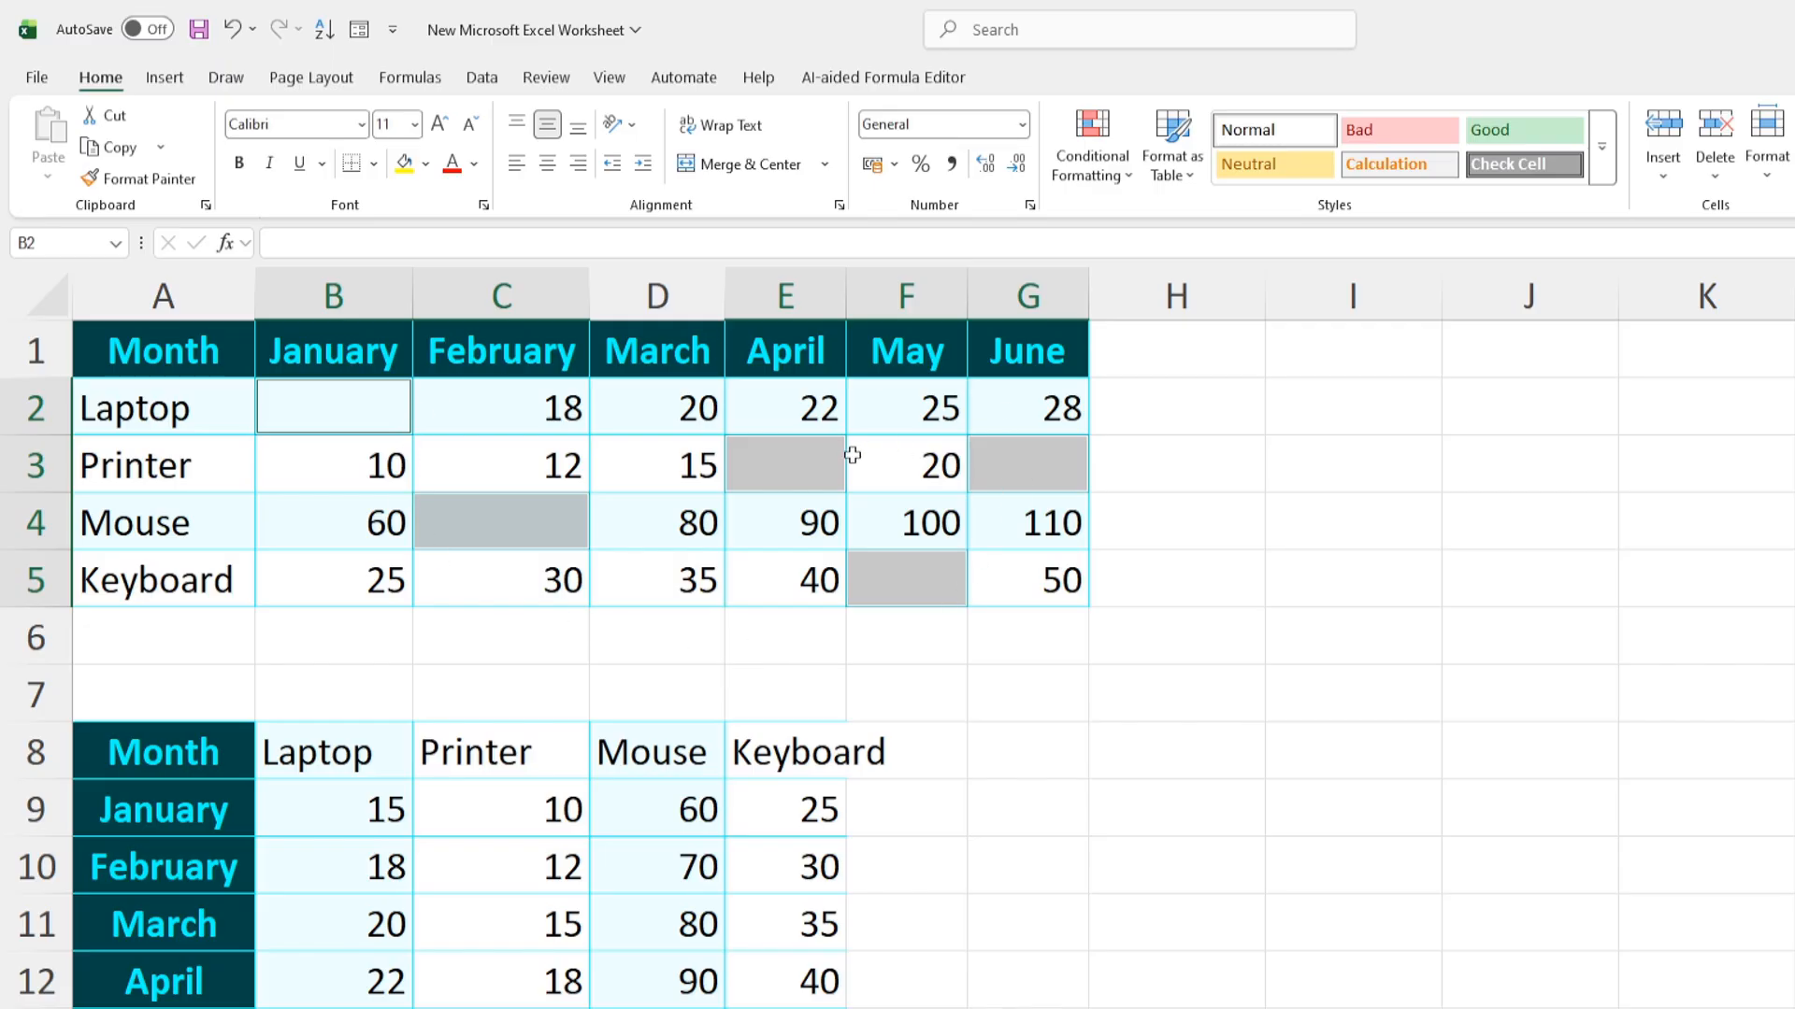
- Fill the selected blank cells of the table with the standard red color
{"action": "left_click", "coordinate": [425, 163]}
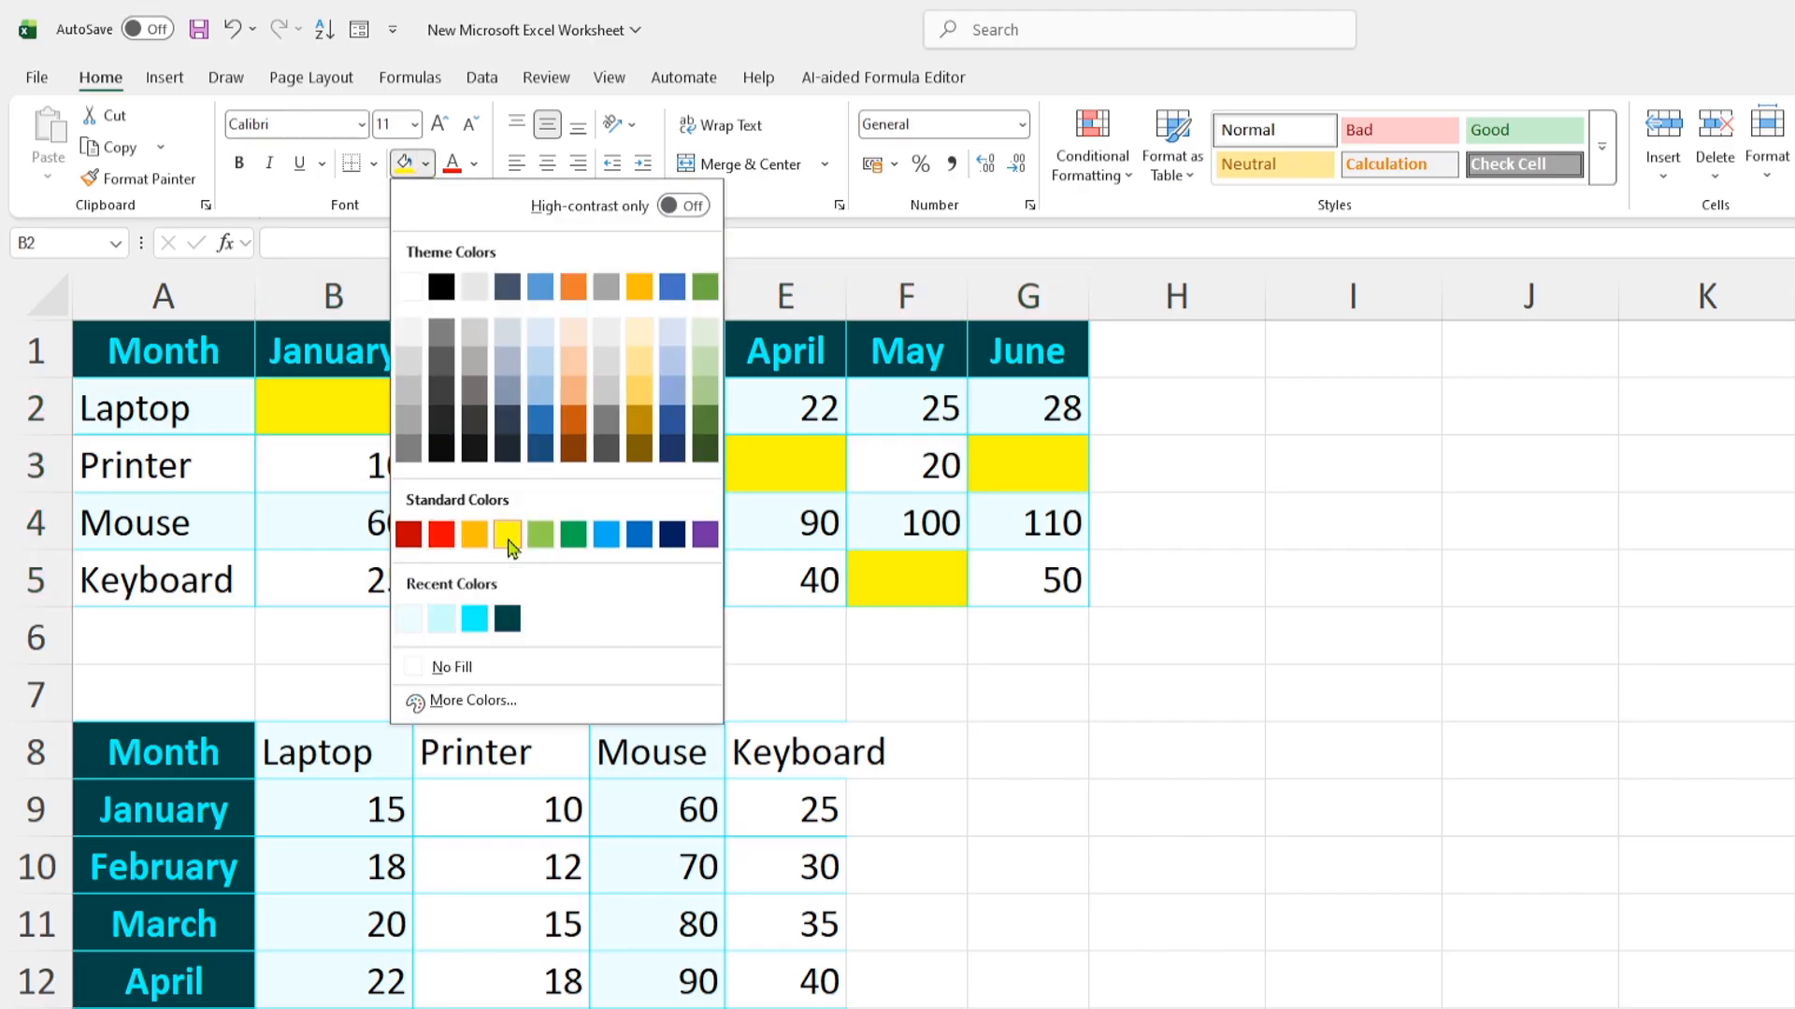
{"action": "left_click", "coordinate": [441, 534]}
{"action": "left_click", "coordinate": [1274, 792]}
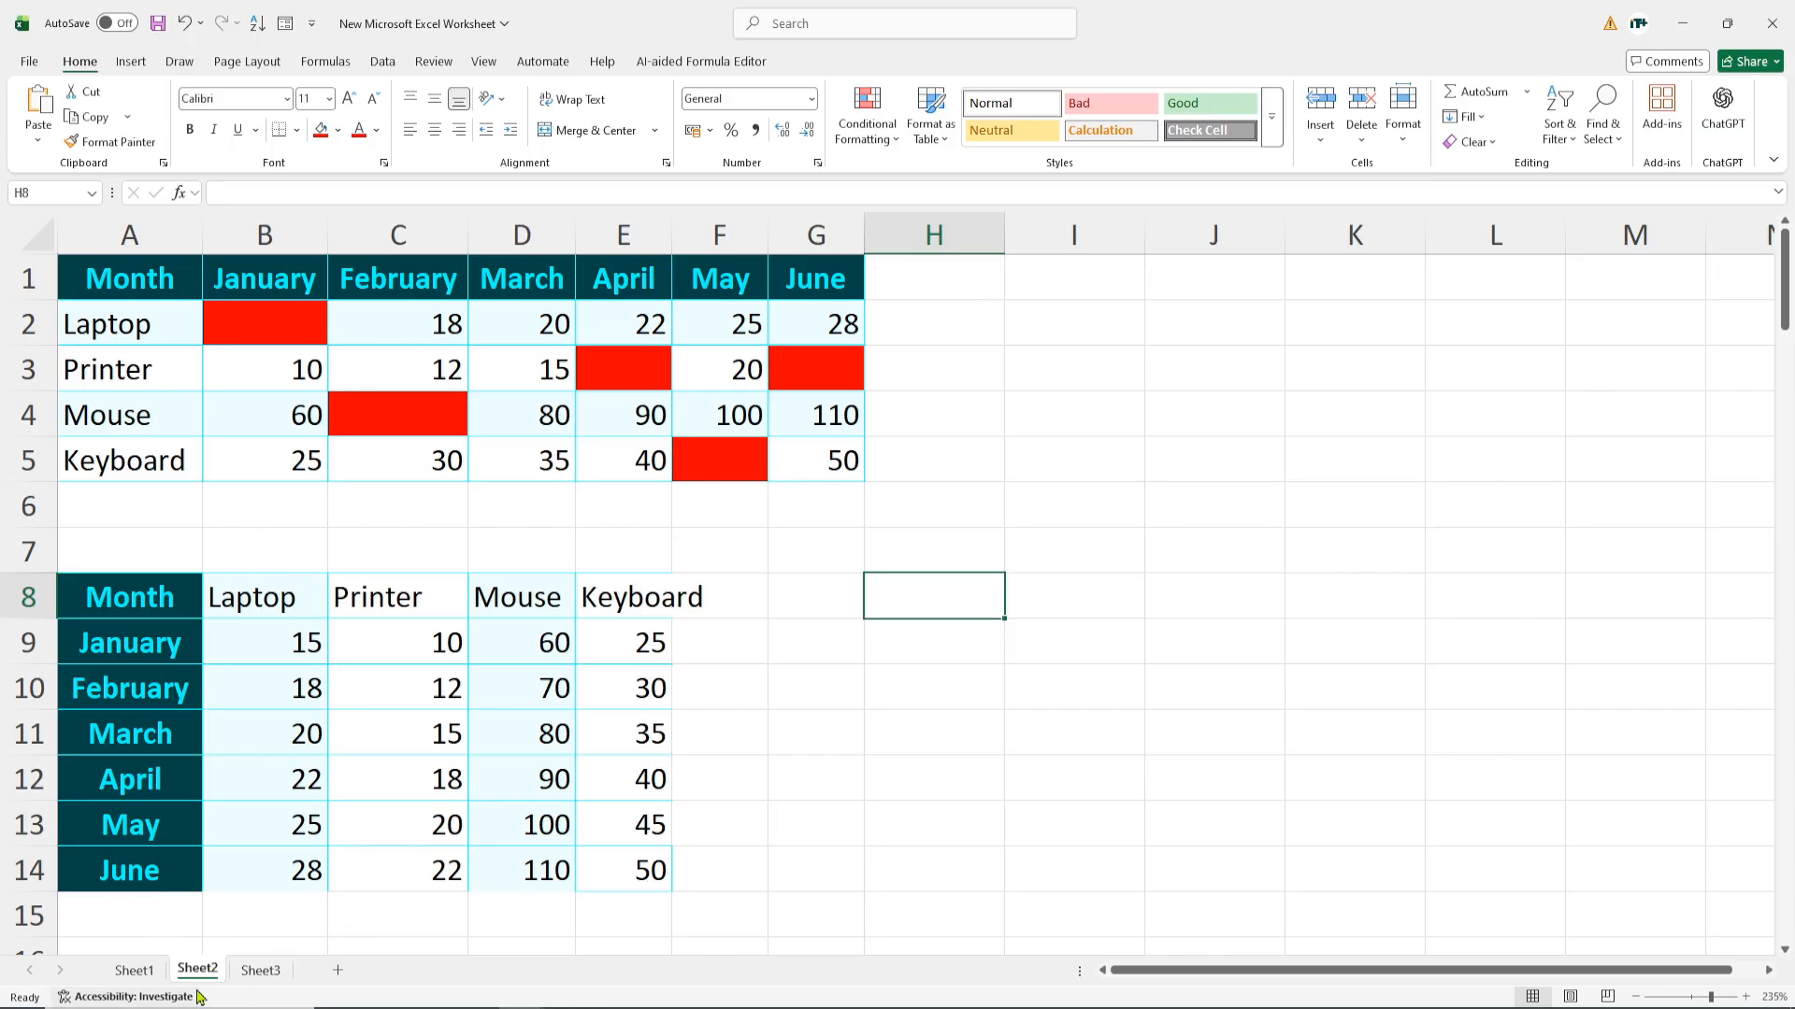
- Copy Sheet2 into a new workbook, using the Move or Copy dialog with Create a copy enabled
{"action": "left_click", "coordinate": [134, 970]}
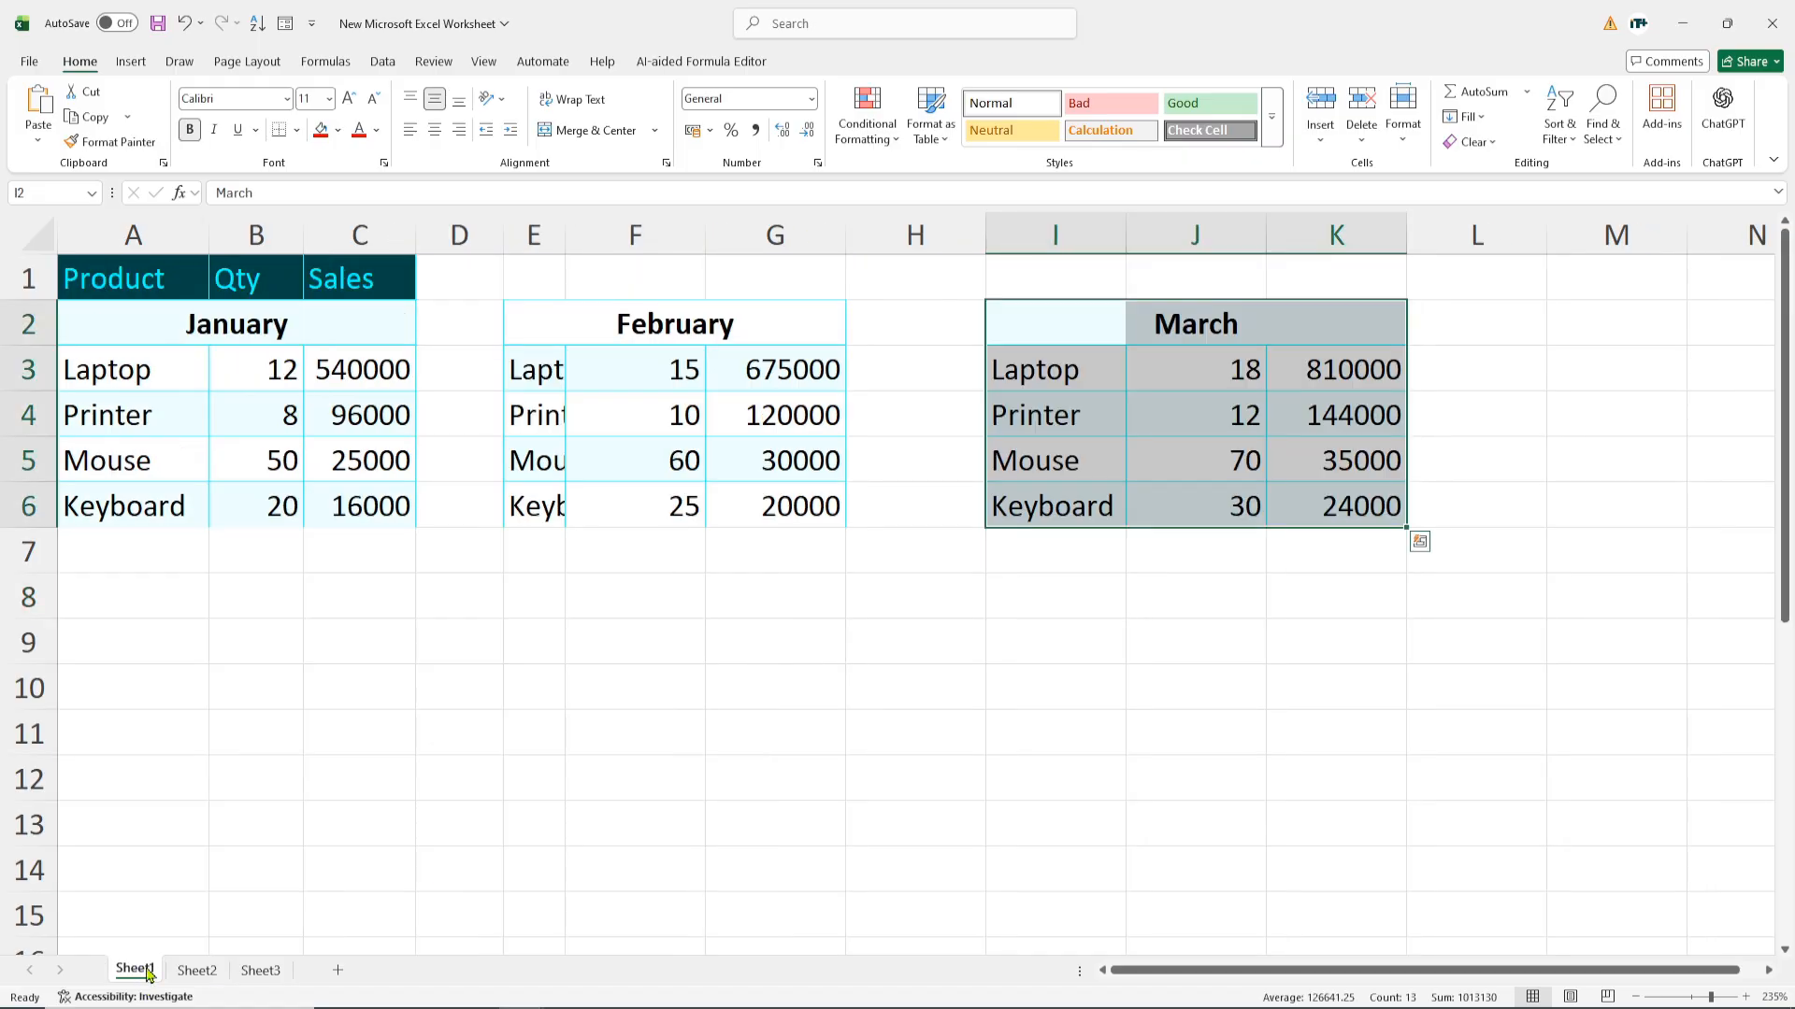
{"action": "left_click", "coordinate": [196, 970]}
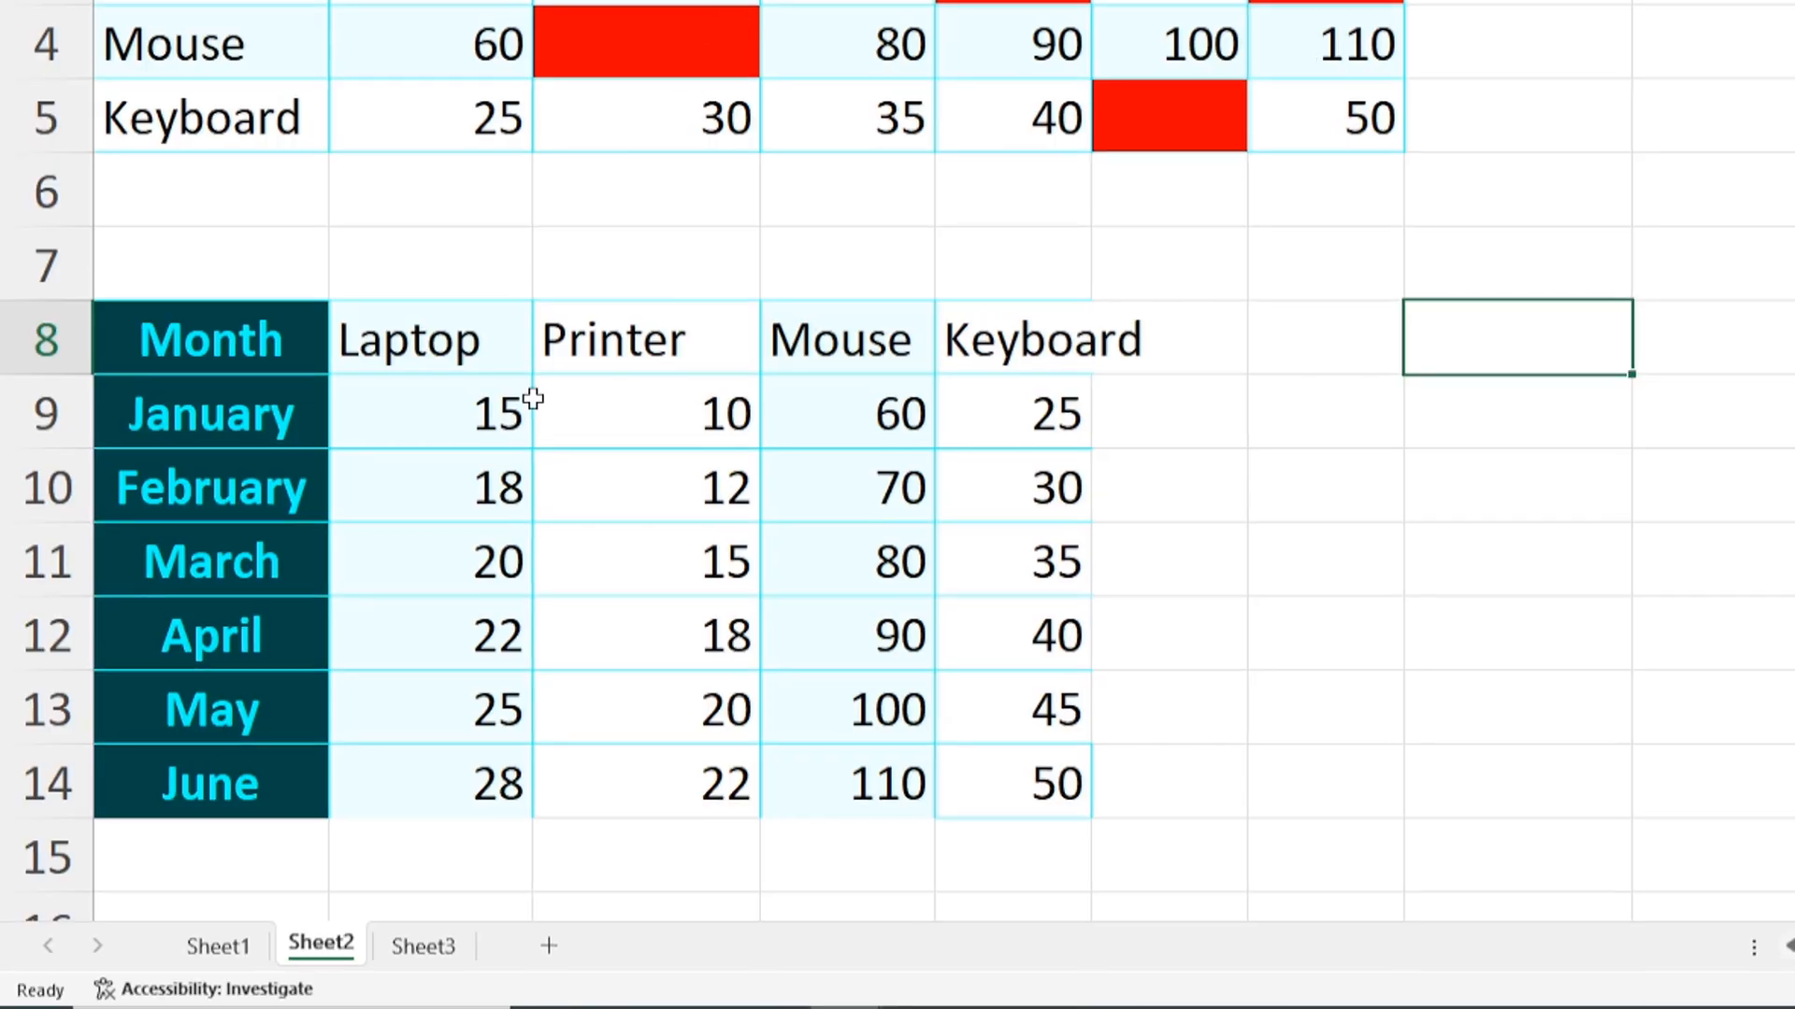
{"action": "right_click", "coordinate": [329, 955]}
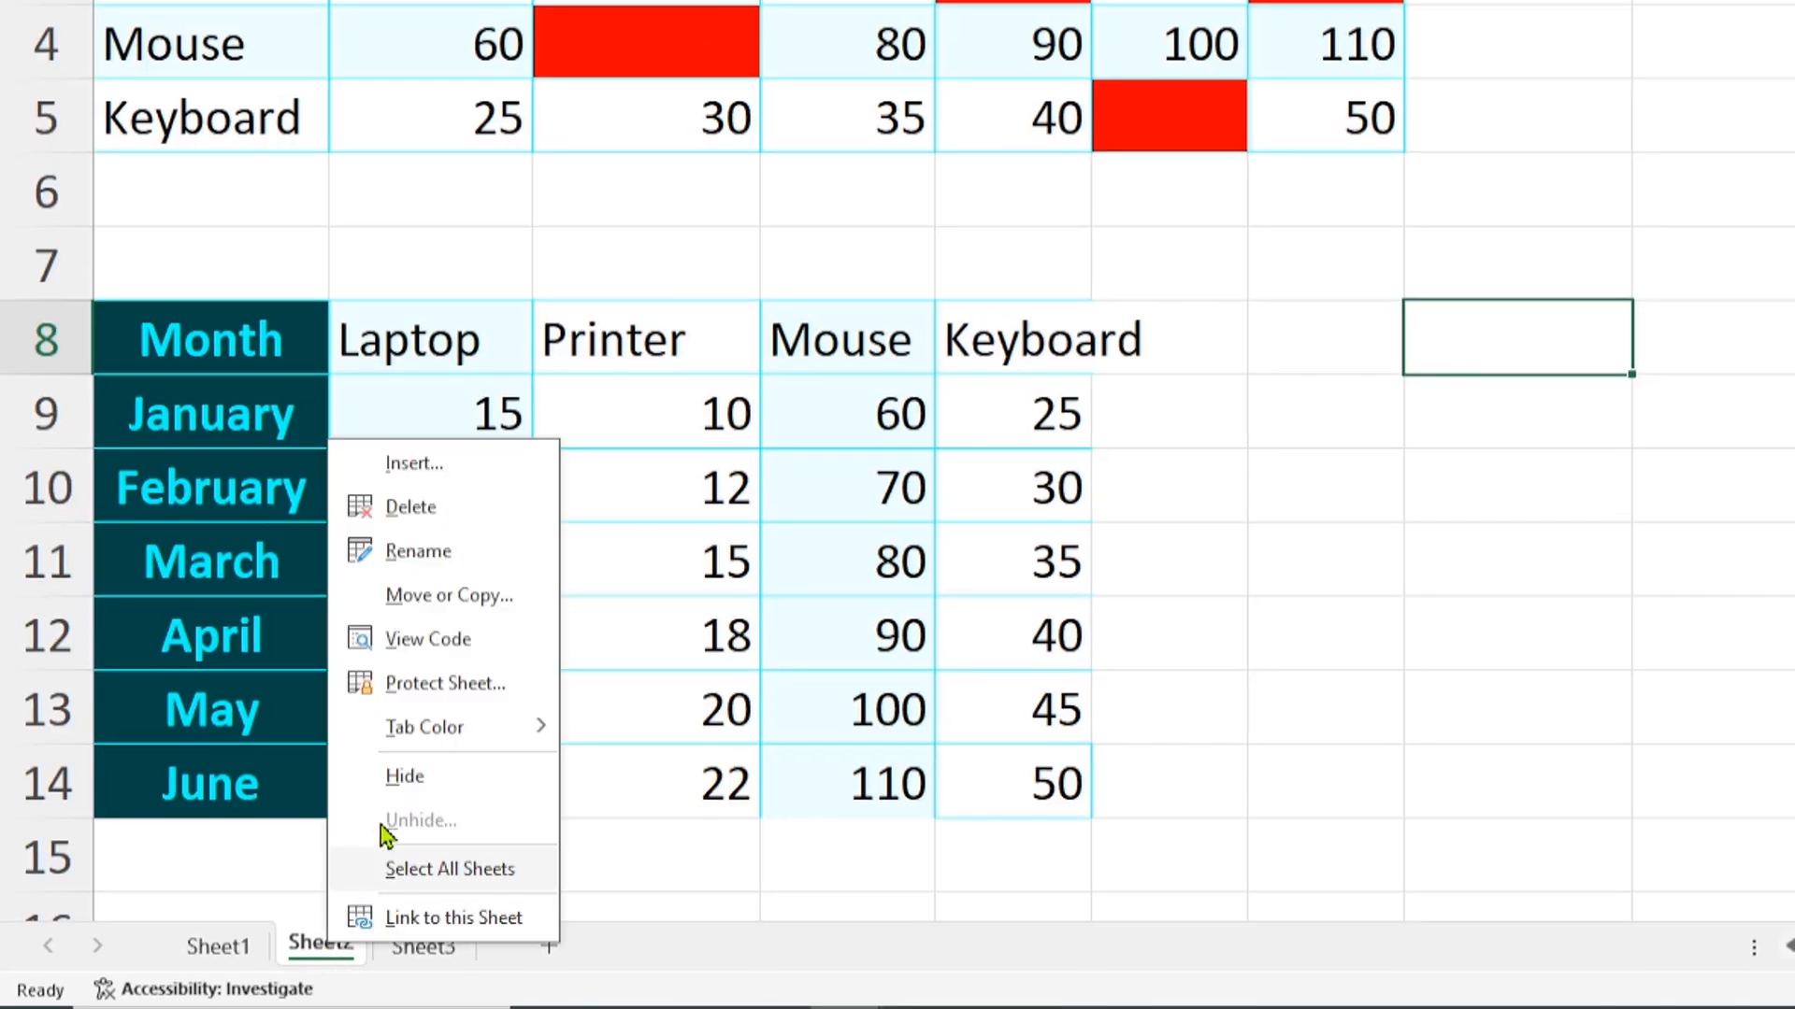
{"action": "left_click", "coordinate": [447, 598]}
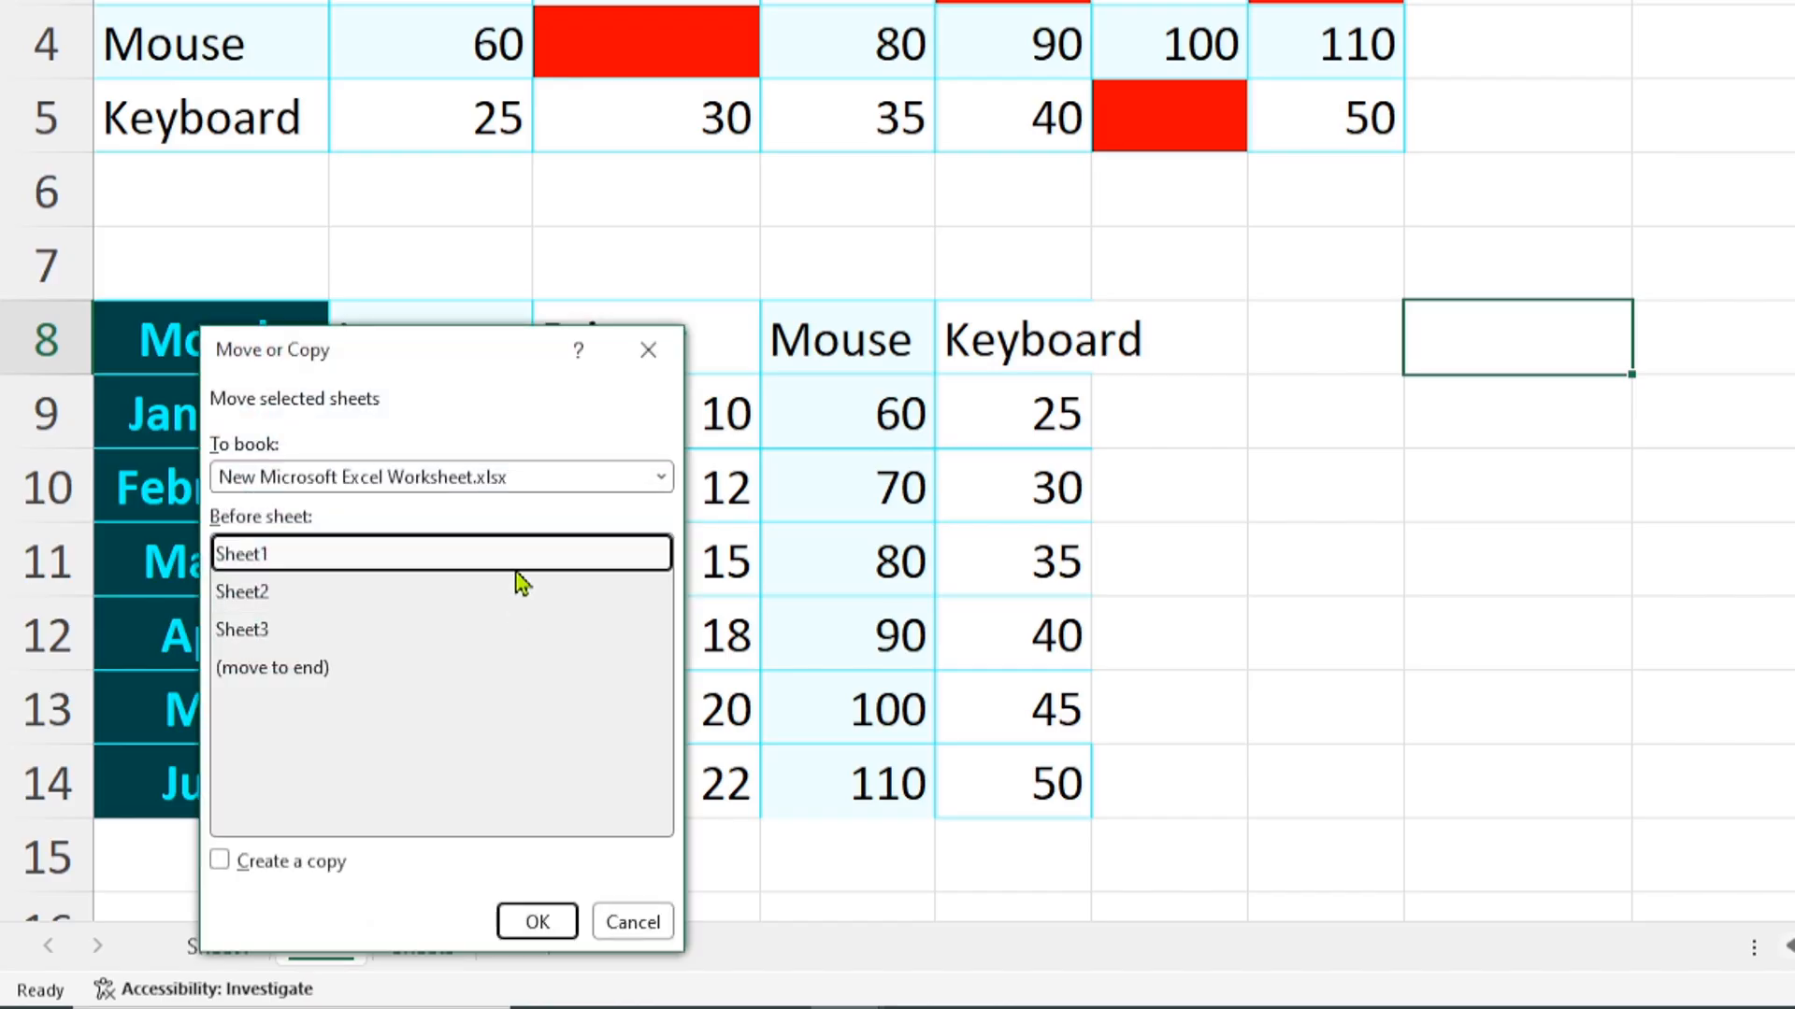
{"action": "left_click_drag", "start_coordinate": [489, 389], "coordinate": [769, 117]}
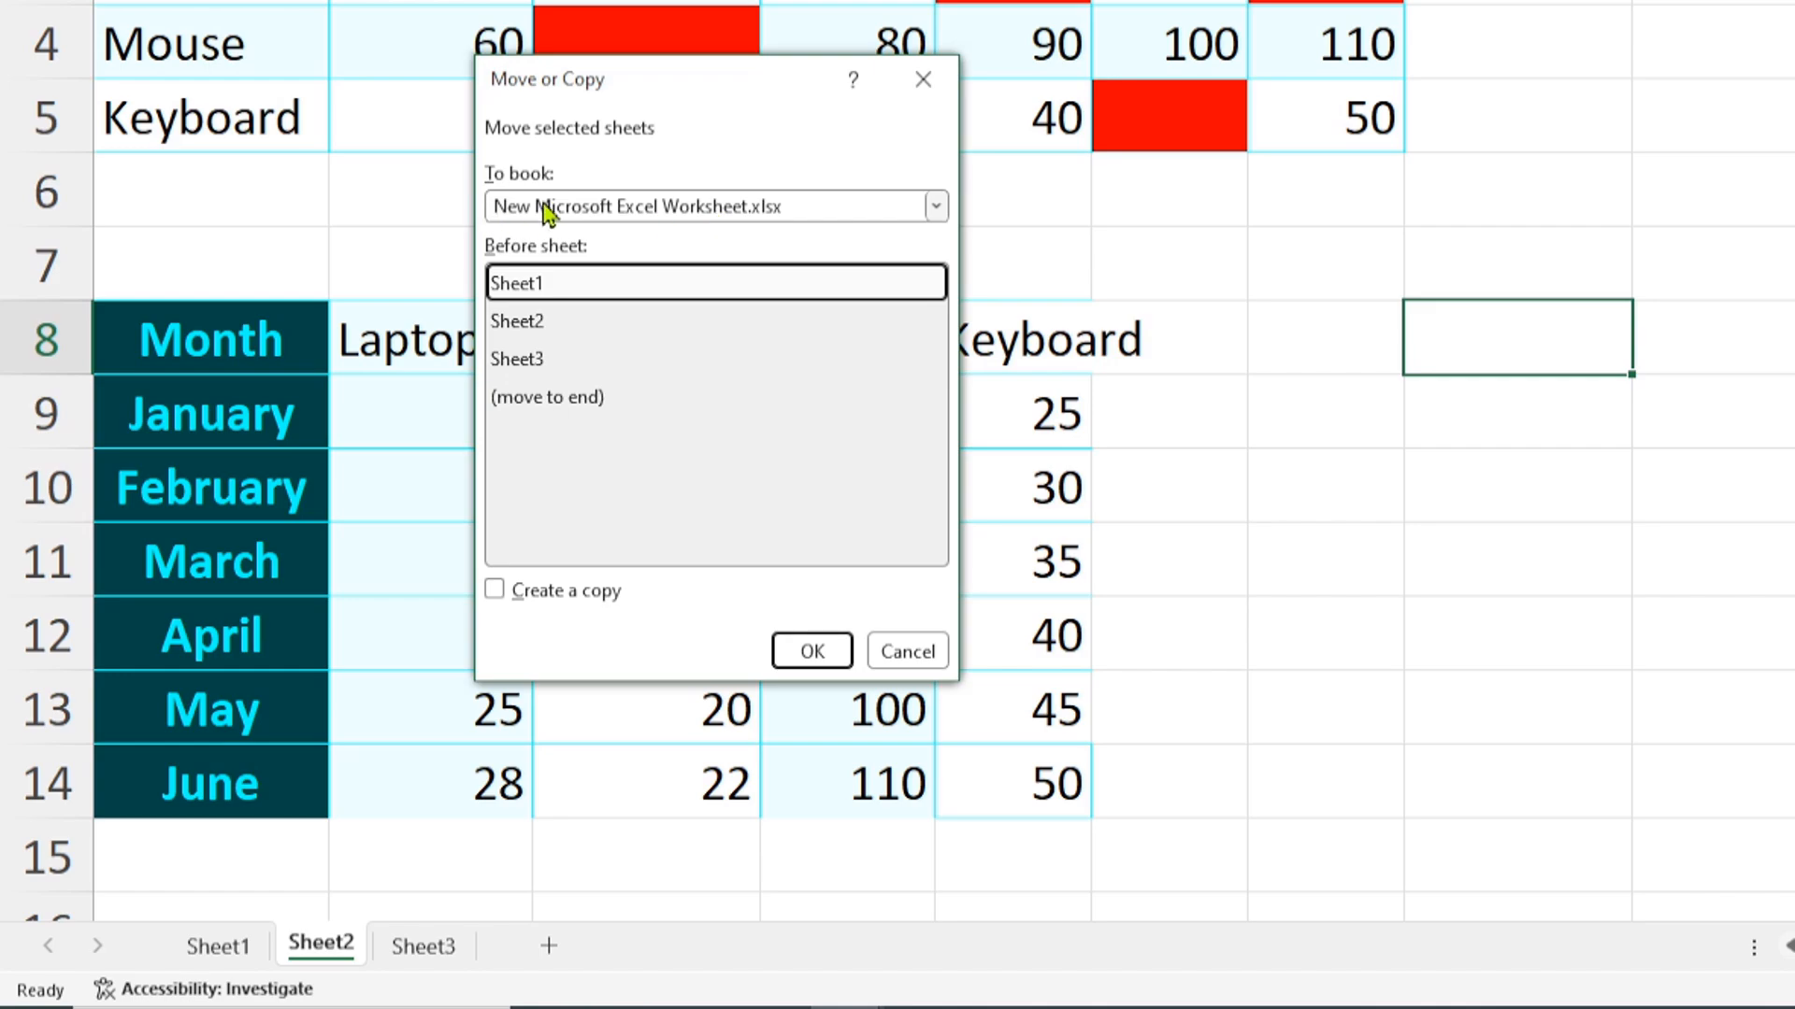
{"action": "left_click", "coordinate": [774, 210]}
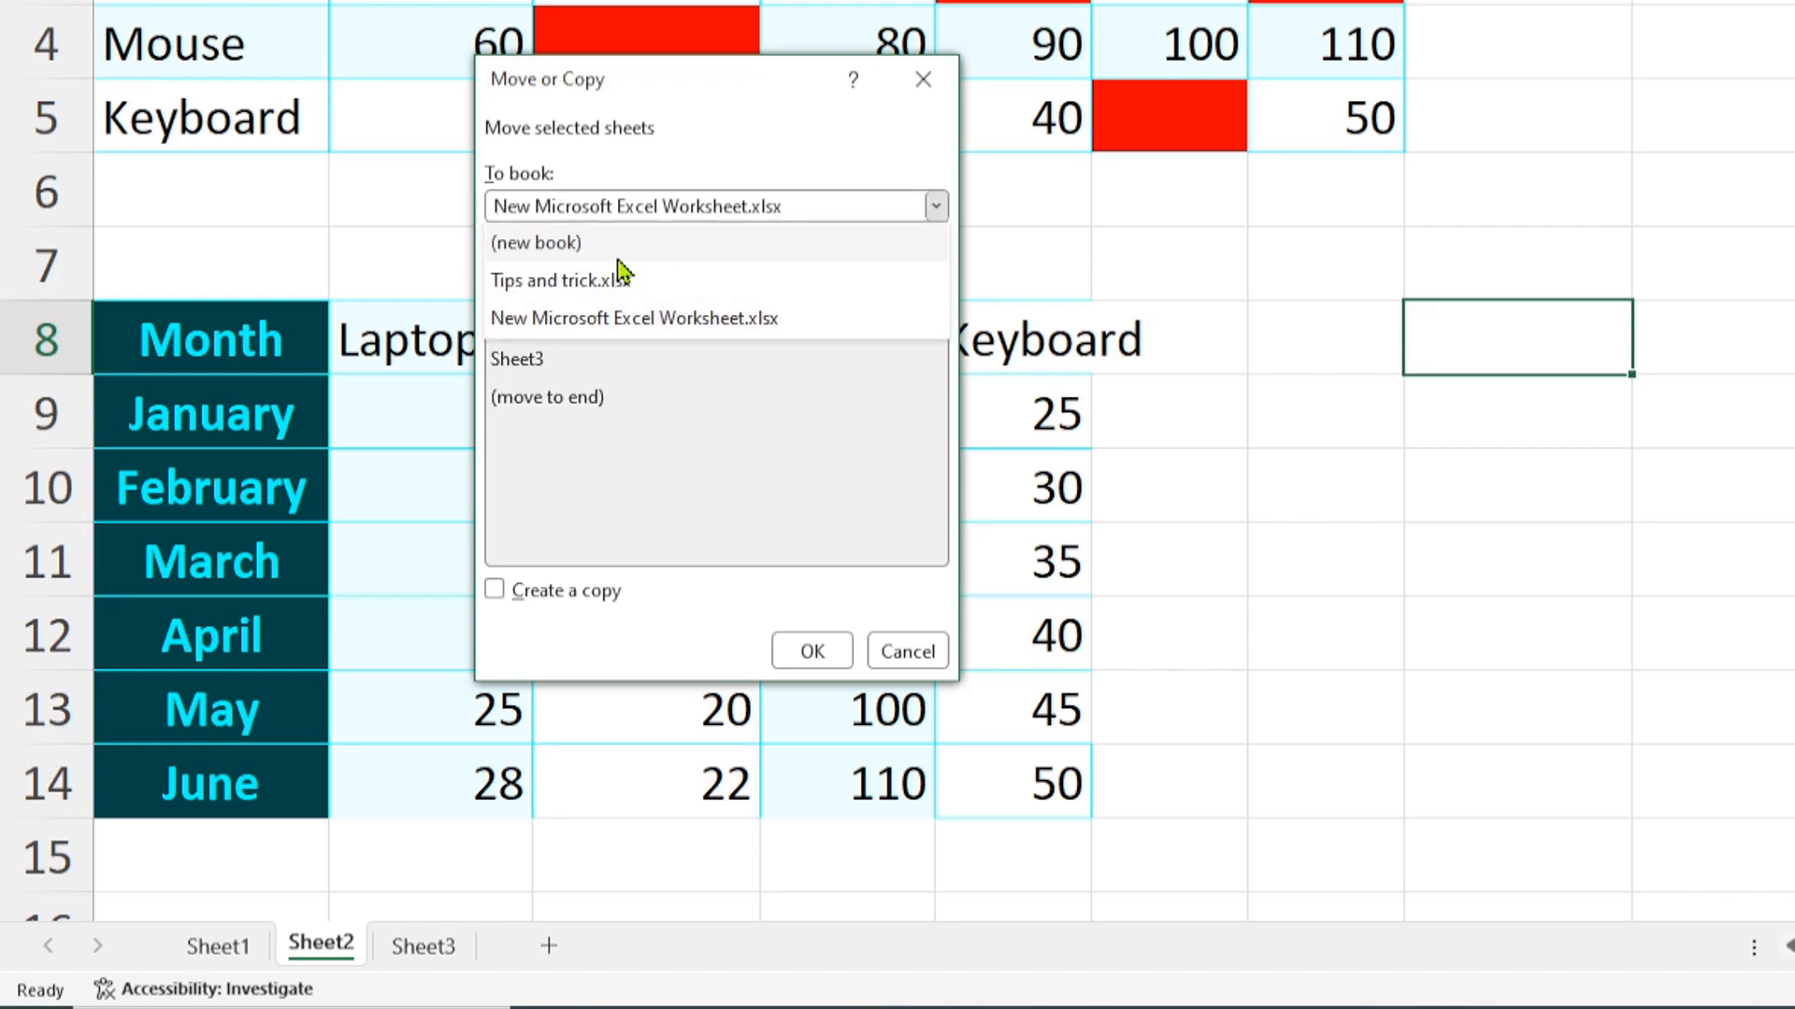
{"action": "left_click", "coordinate": [546, 245]}
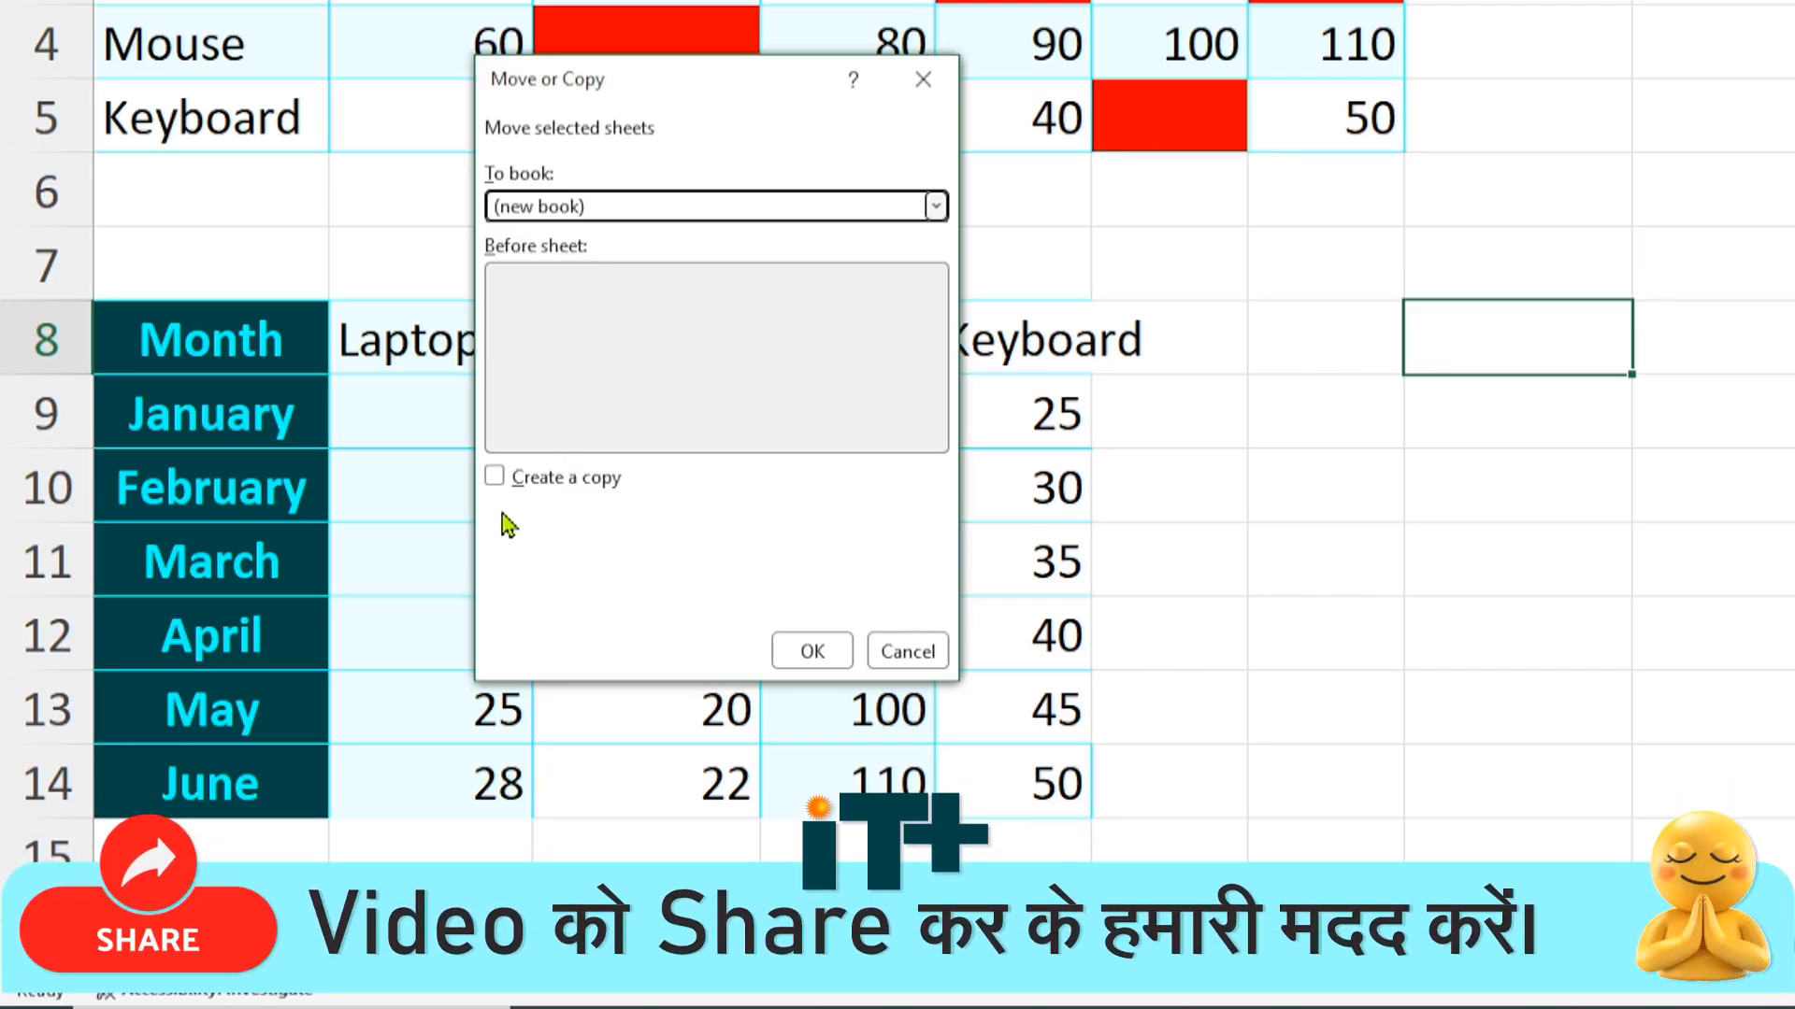
{"action": "left_click", "coordinate": [494, 477]}
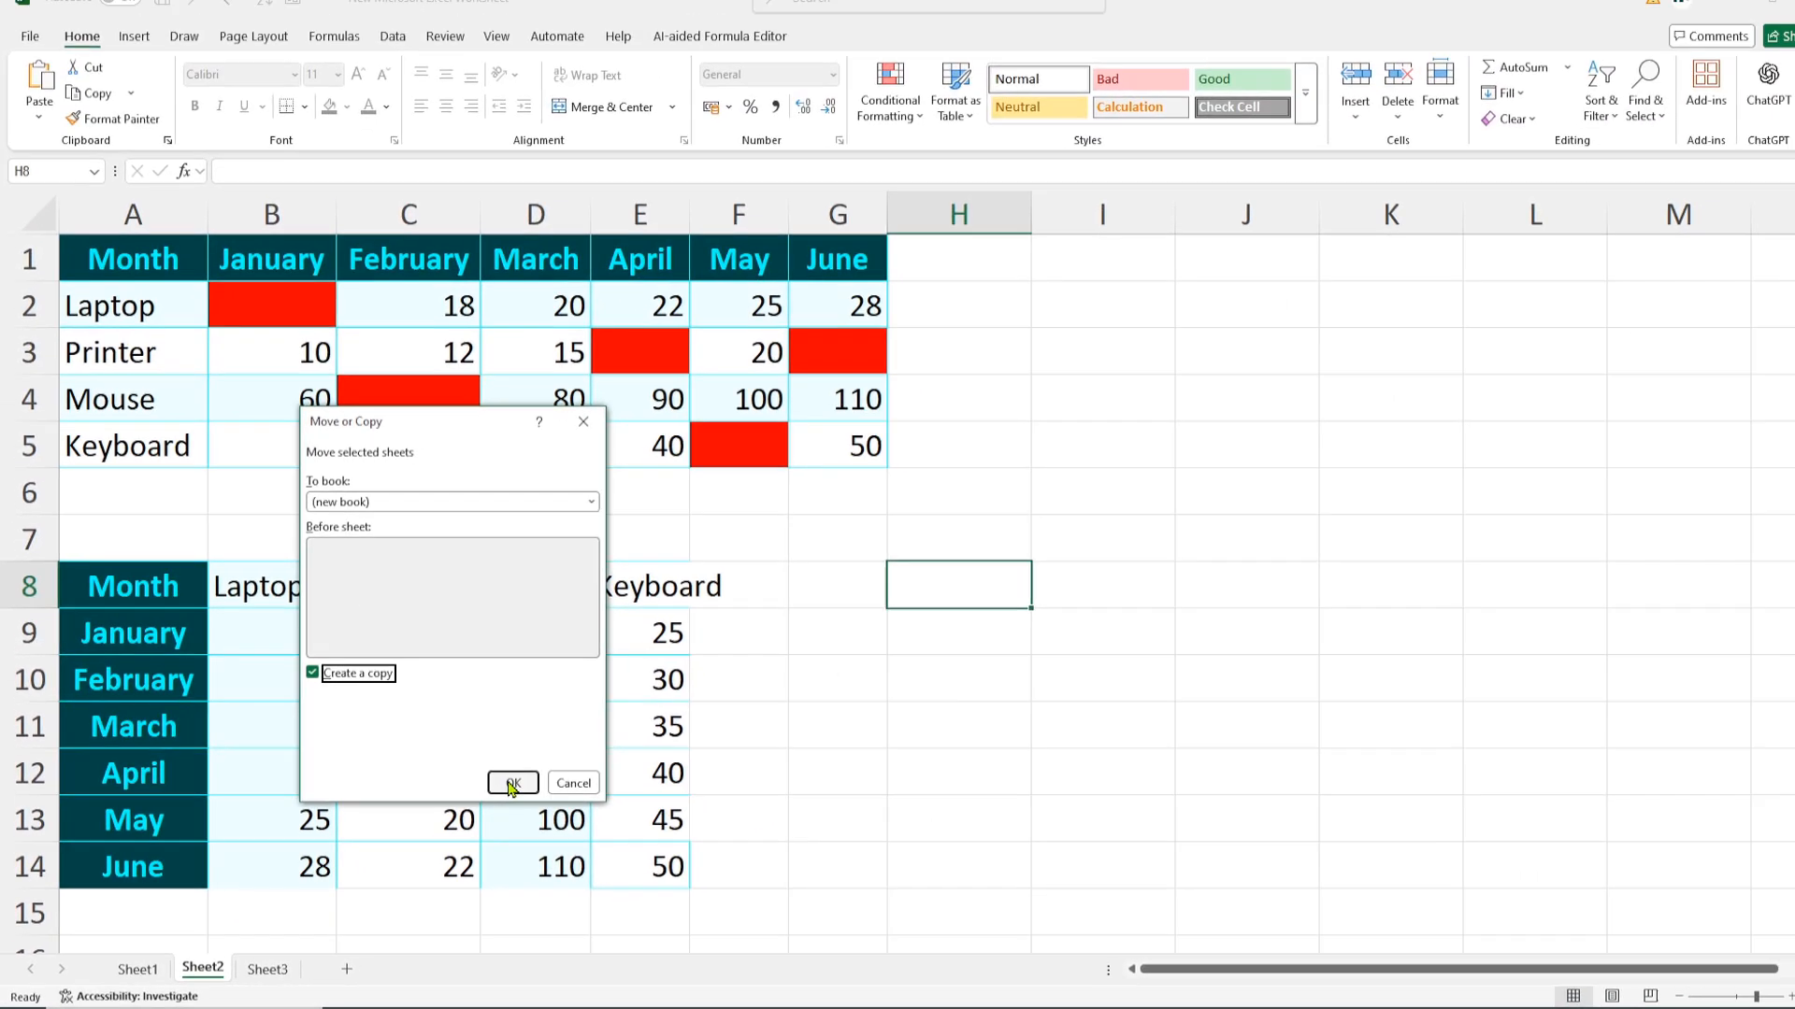
{"action": "left_click", "coordinate": [512, 783]}
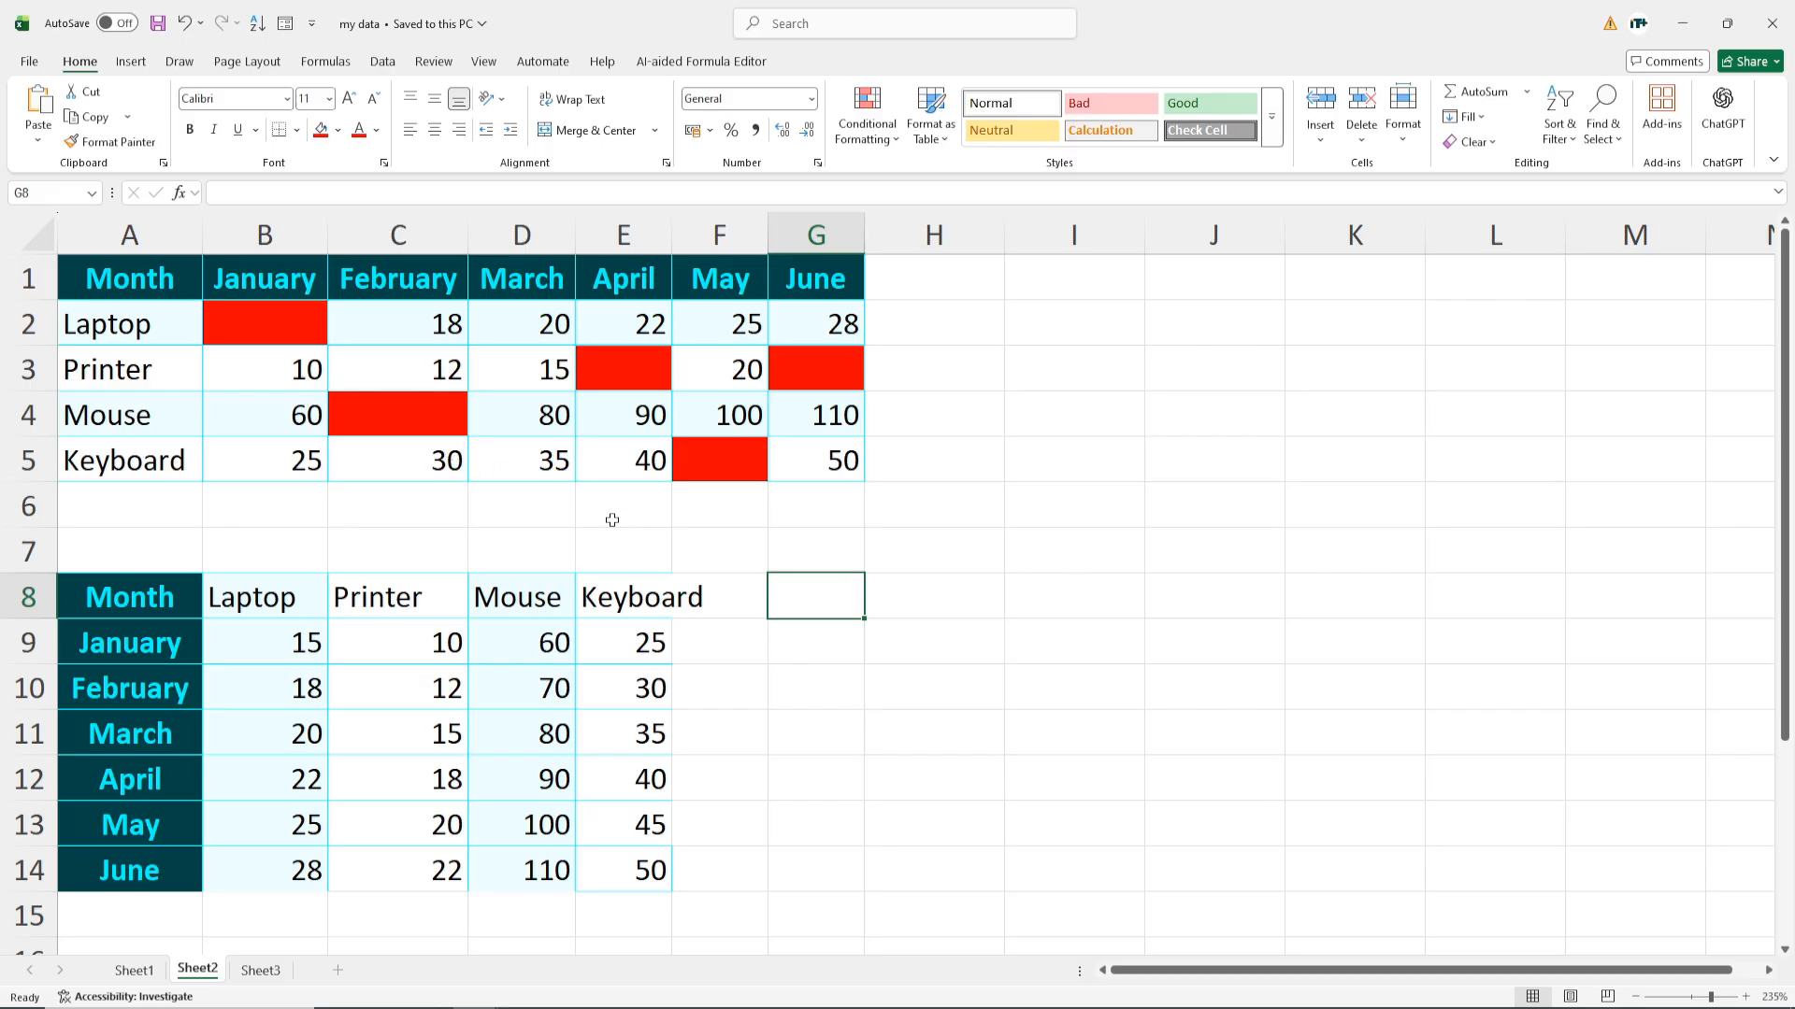
- Check where the "my data" workbook is stored through the Save As dialog and close it without saving
{"action": "key", "text": "F12"}
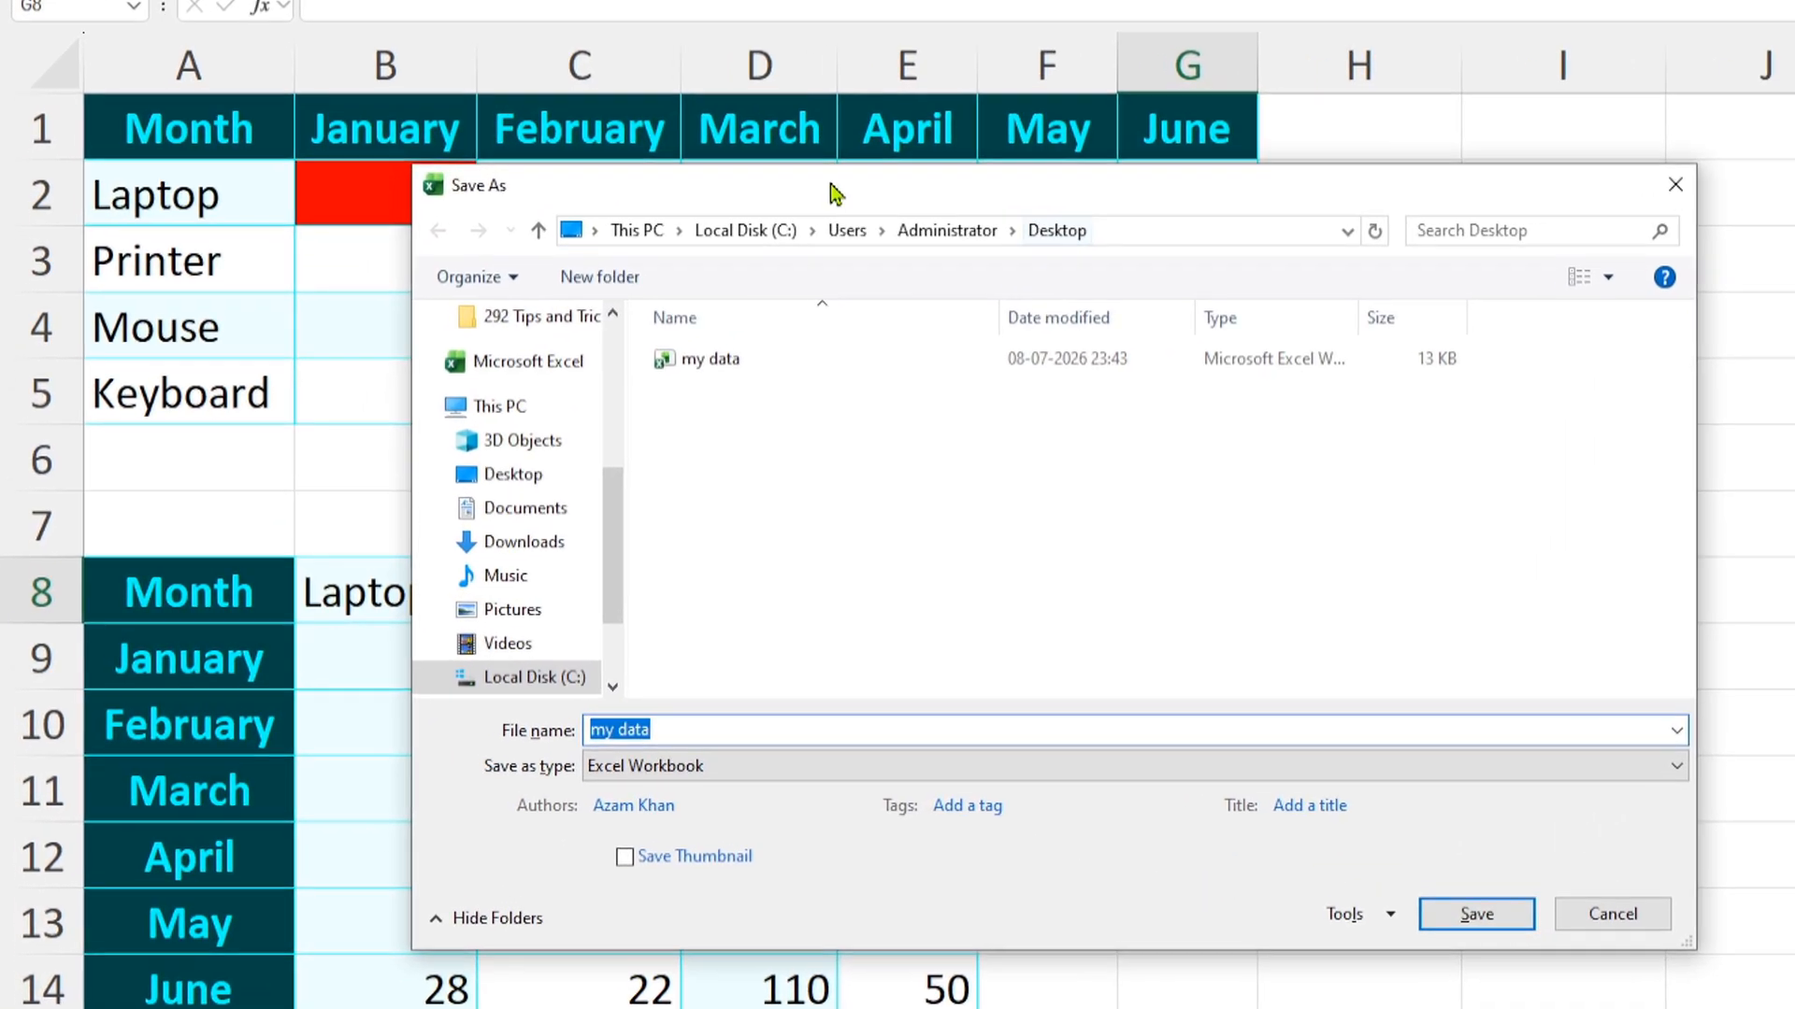
{"action": "left_click_drag", "start_coordinate": [814, 183], "coordinate": [766, 173]}
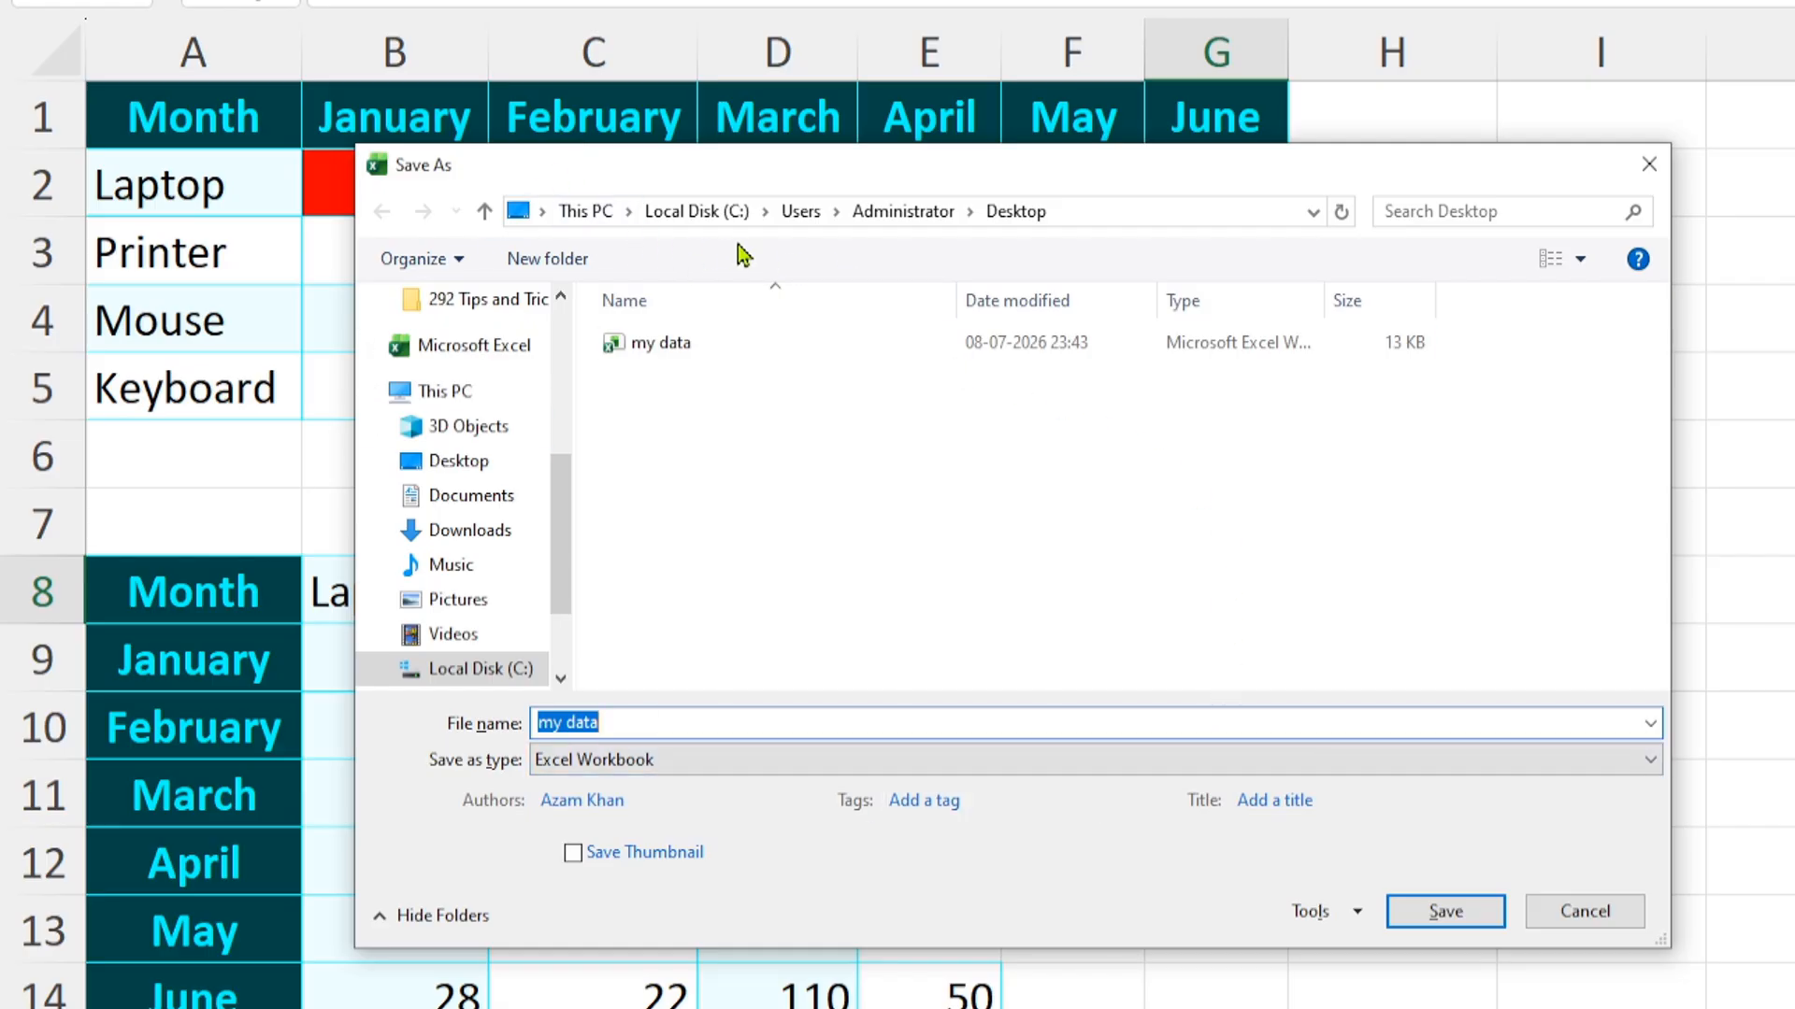
{"action": "left_click", "coordinate": [670, 347]}
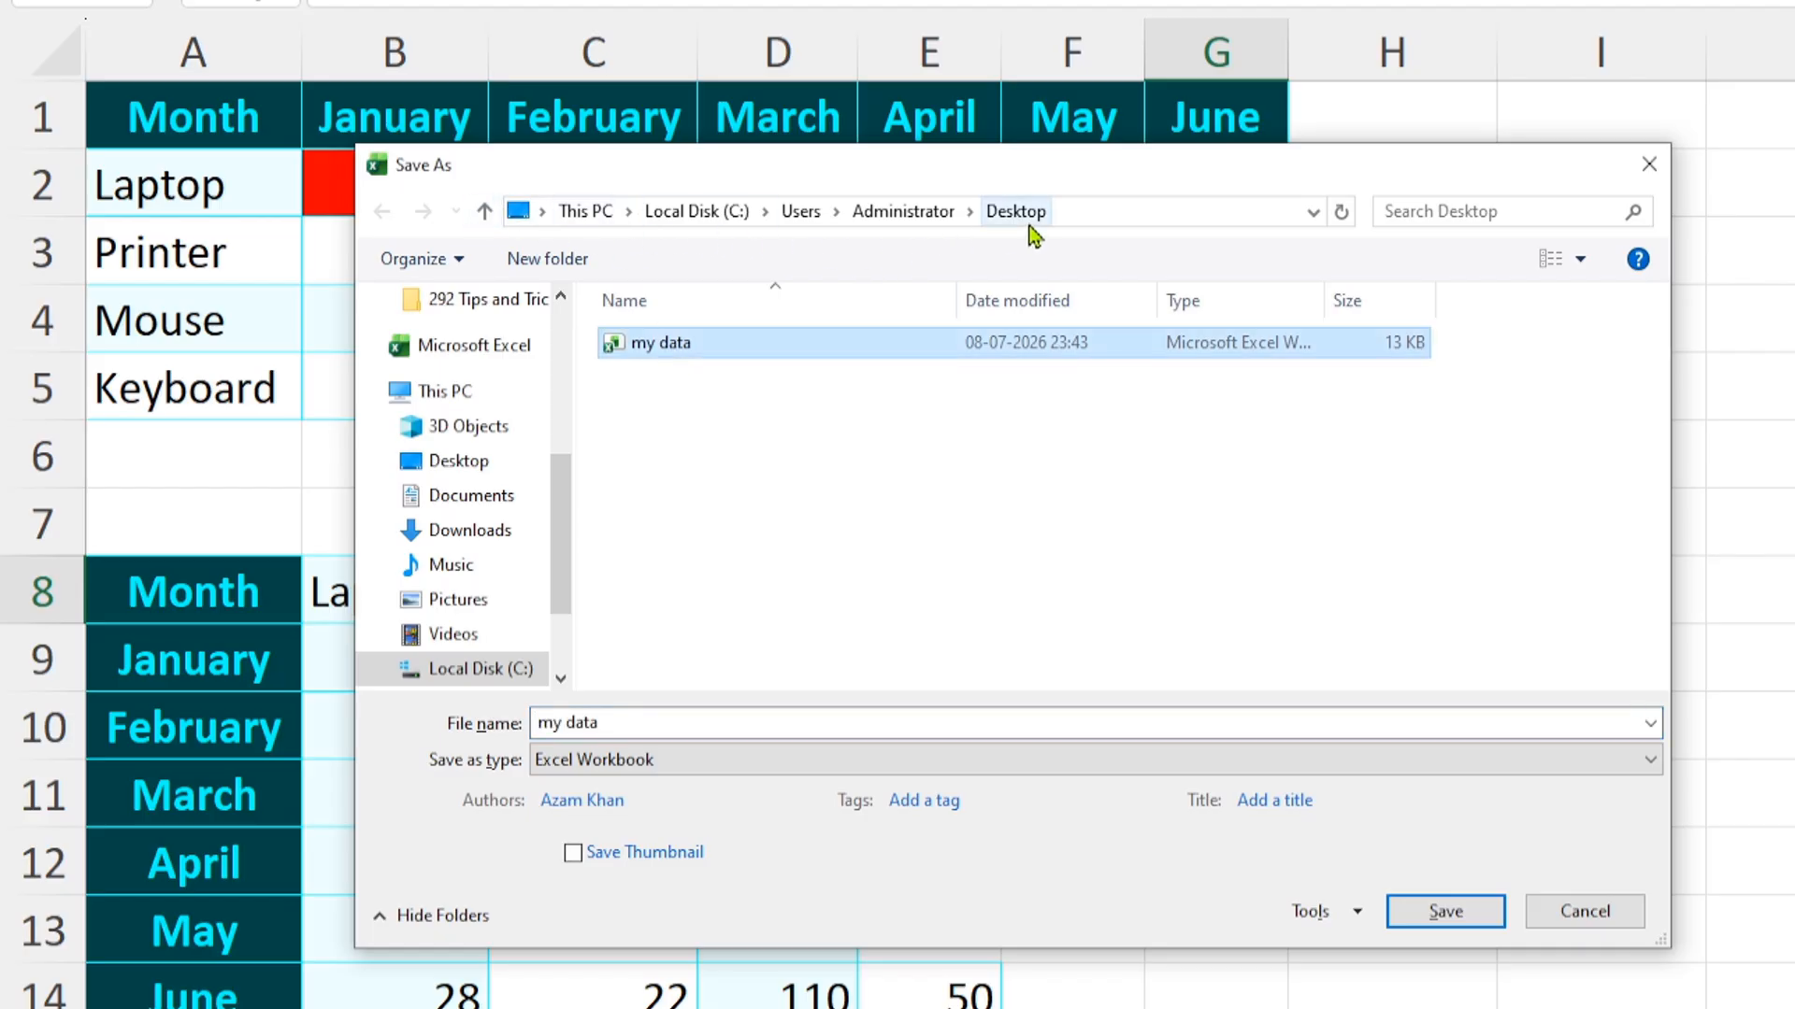
{"action": "left_click", "coordinate": [1580, 911]}
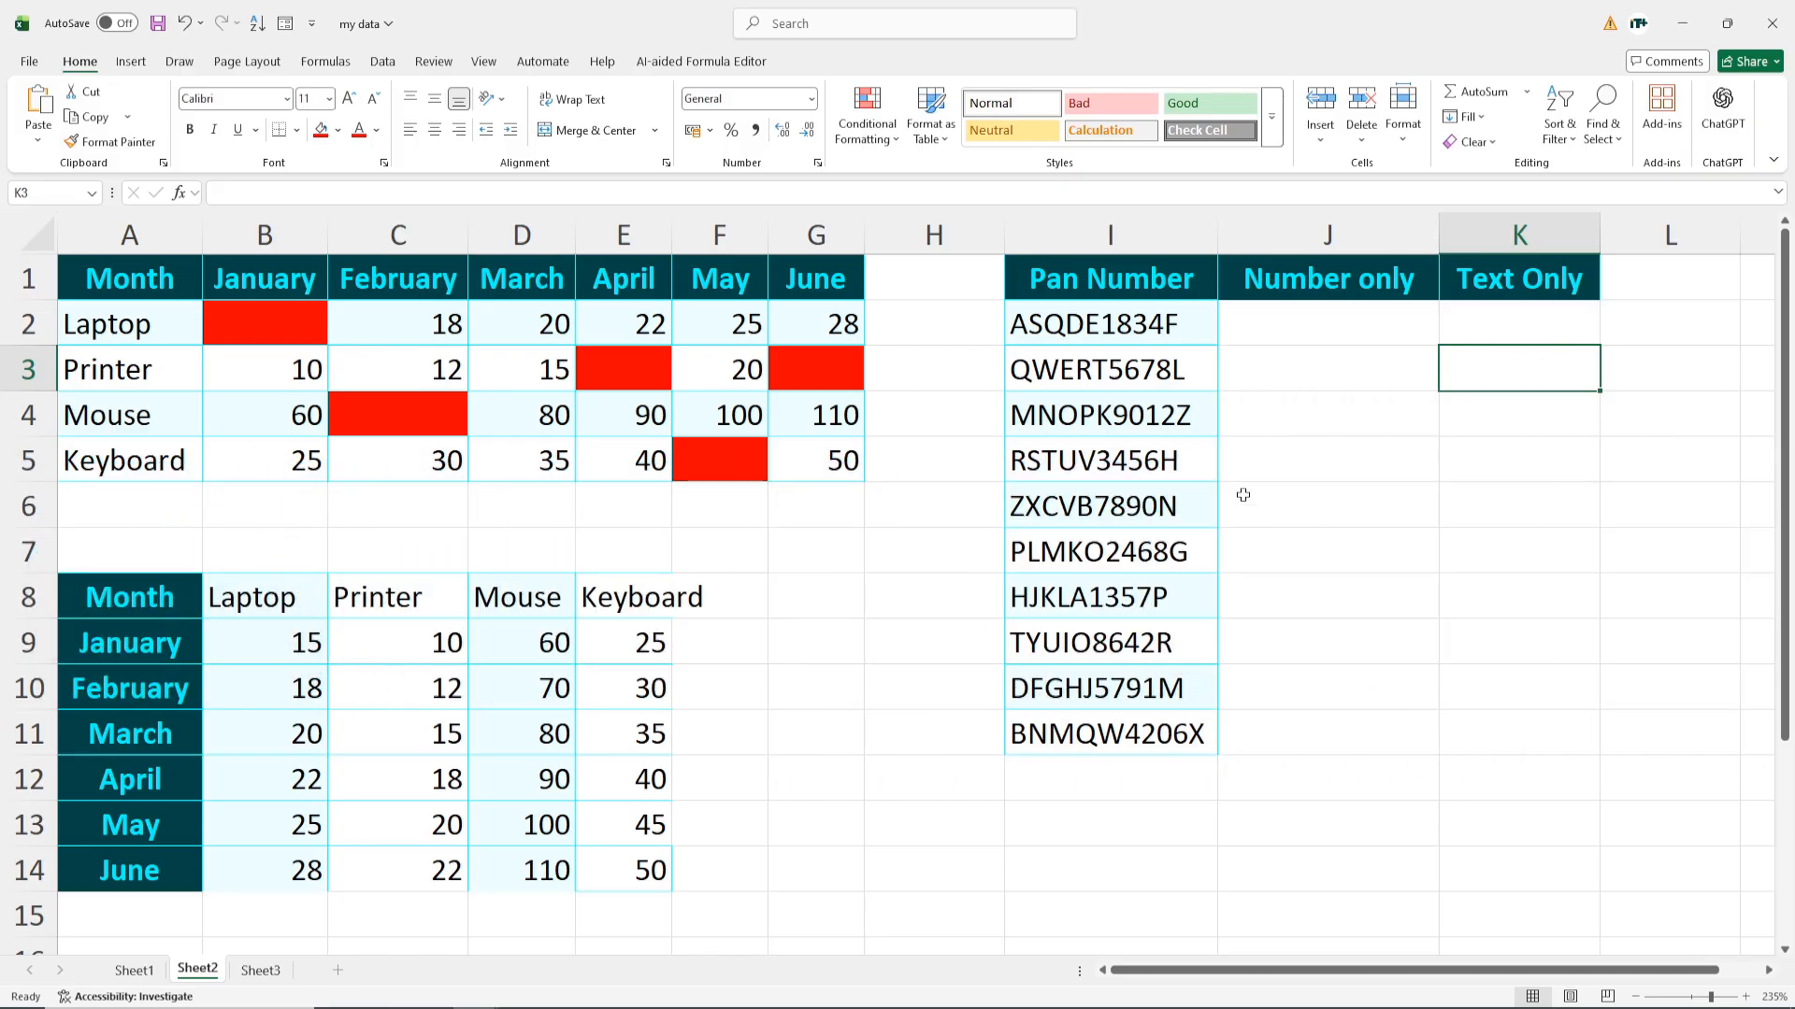
{"action": "left_click_drag", "start_coordinate": [1121, 325], "coordinate": [1084, 723]}
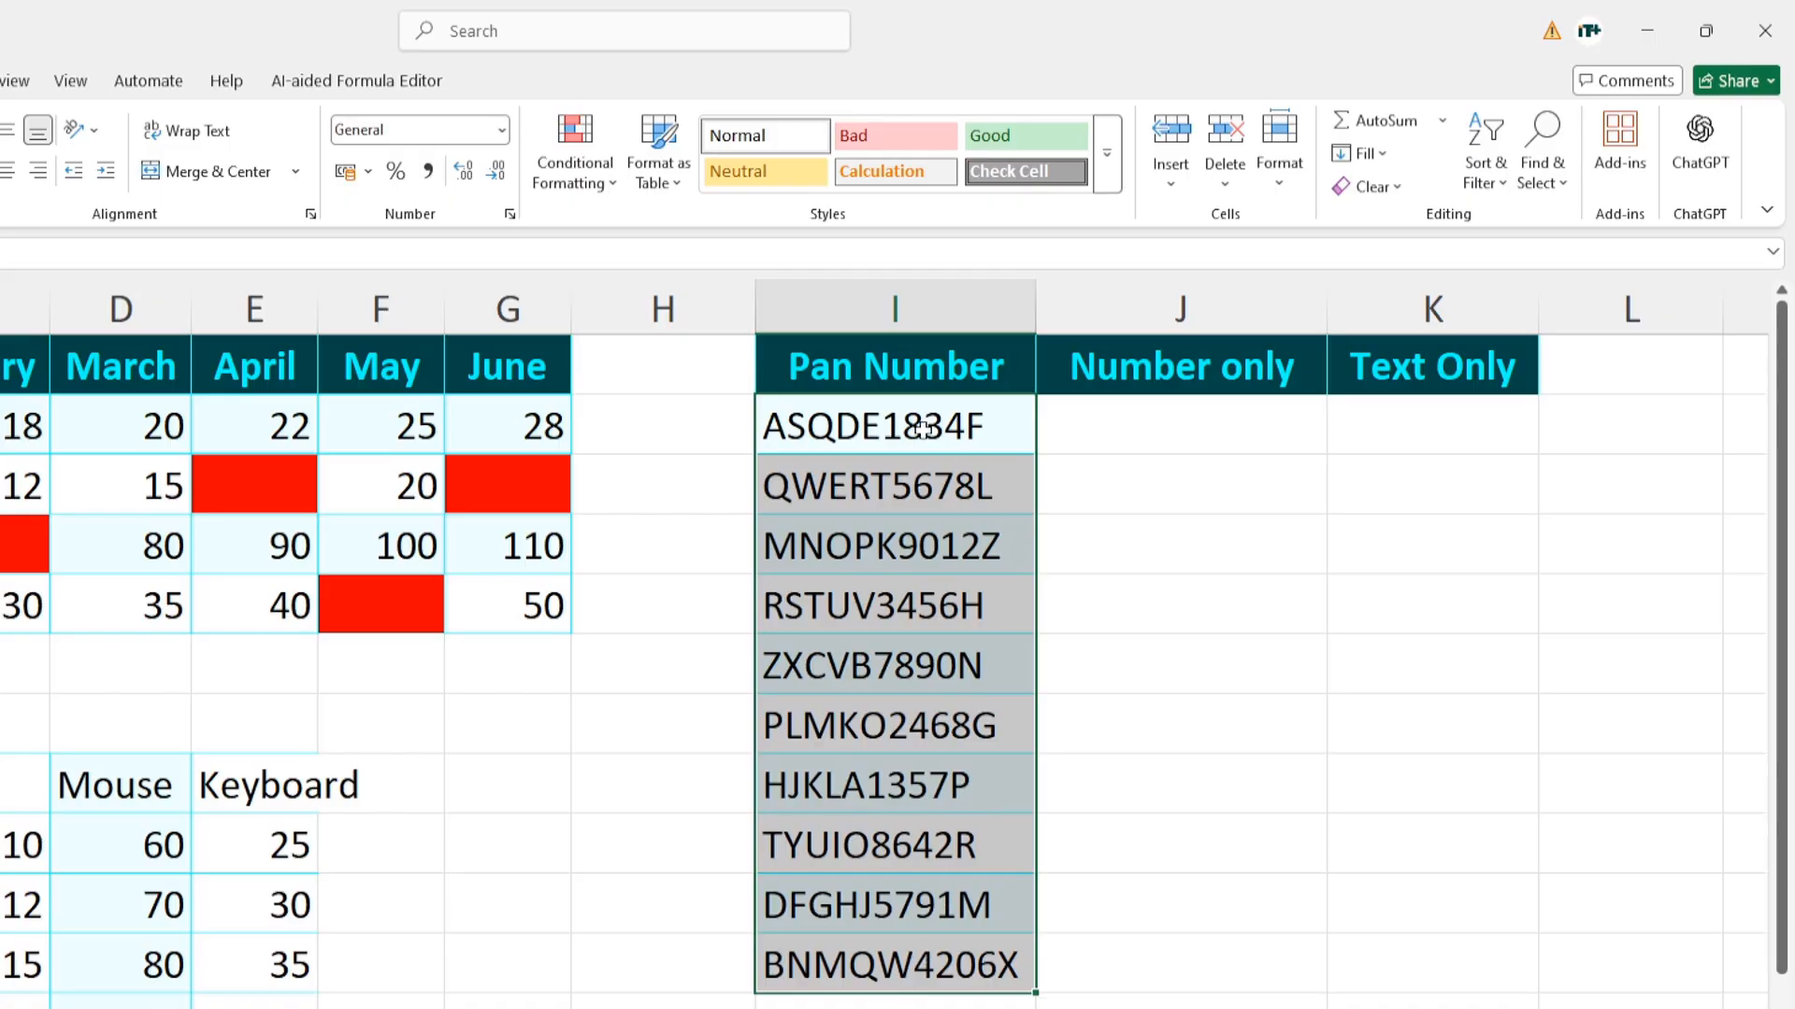
{"action": "left_click_drag", "start_coordinate": [1116, 439], "coordinate": [1113, 928]}
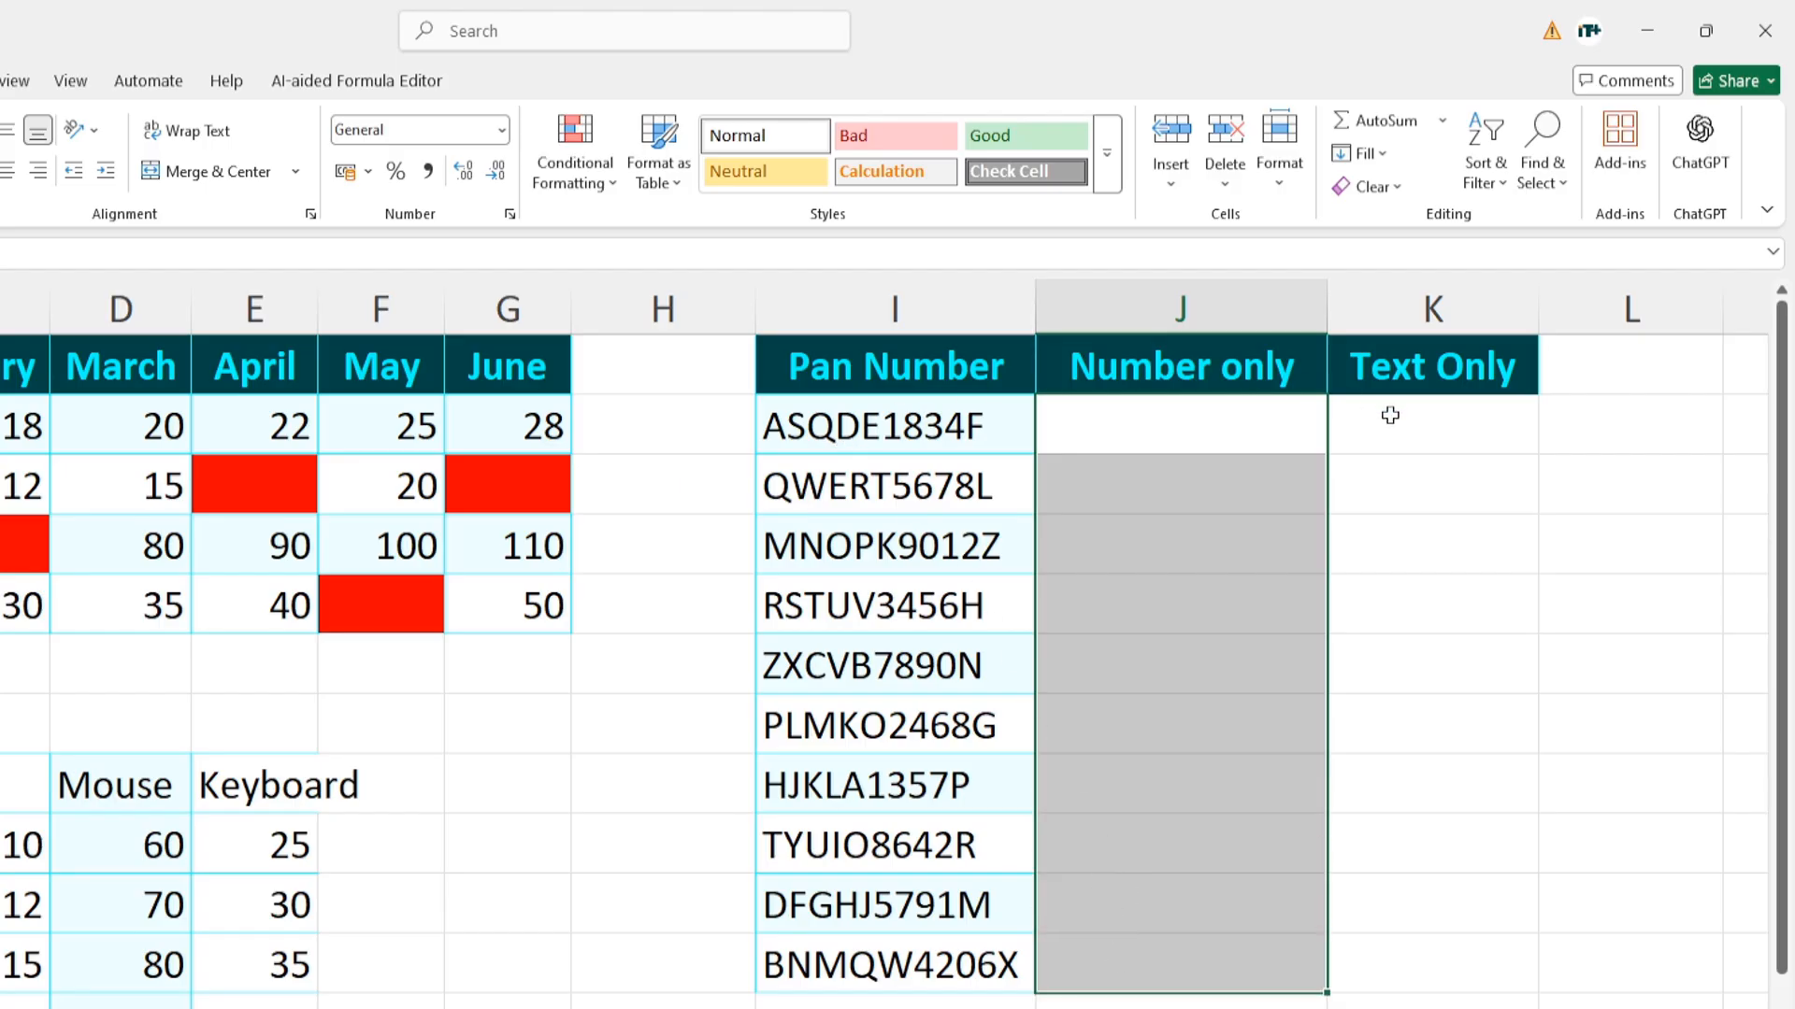
{"action": "left_click_drag", "start_coordinate": [1391, 472], "coordinate": [1406, 884]}
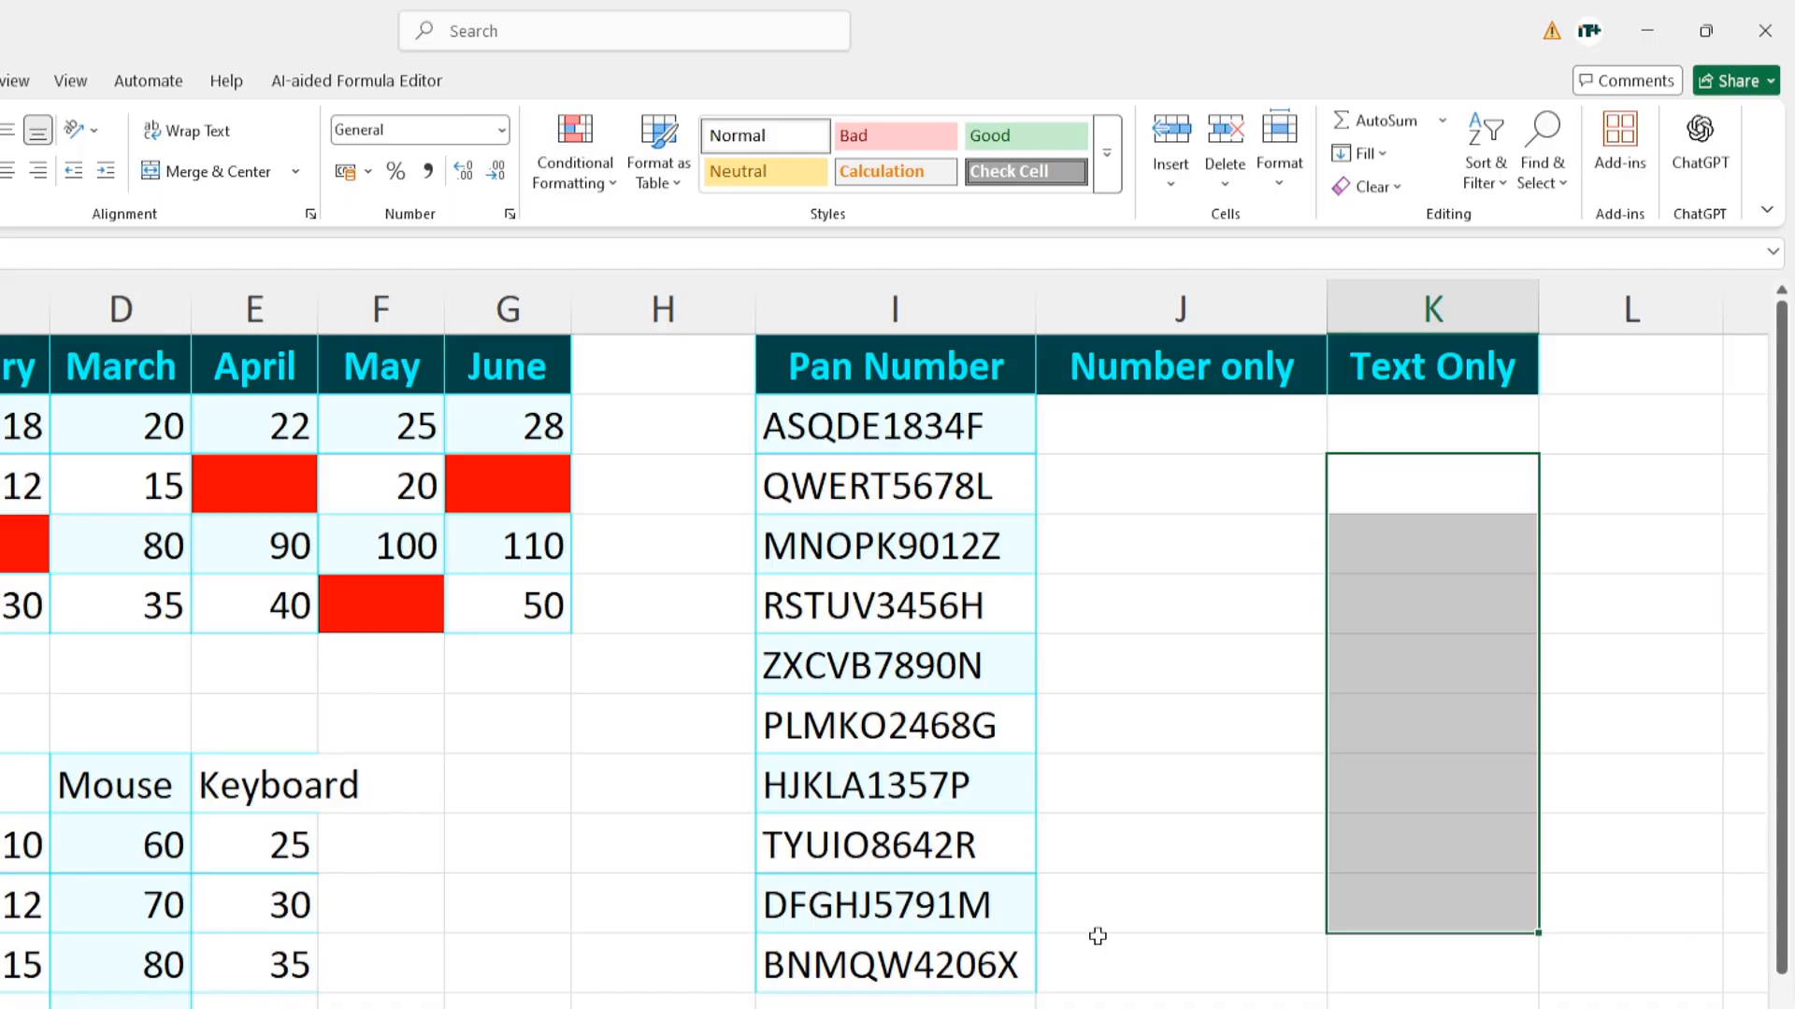
- Enter the digits of the first PAN in J2 and Flash Fill the rest of the Number only column
{"action": "left_click", "coordinate": [1134, 433]}
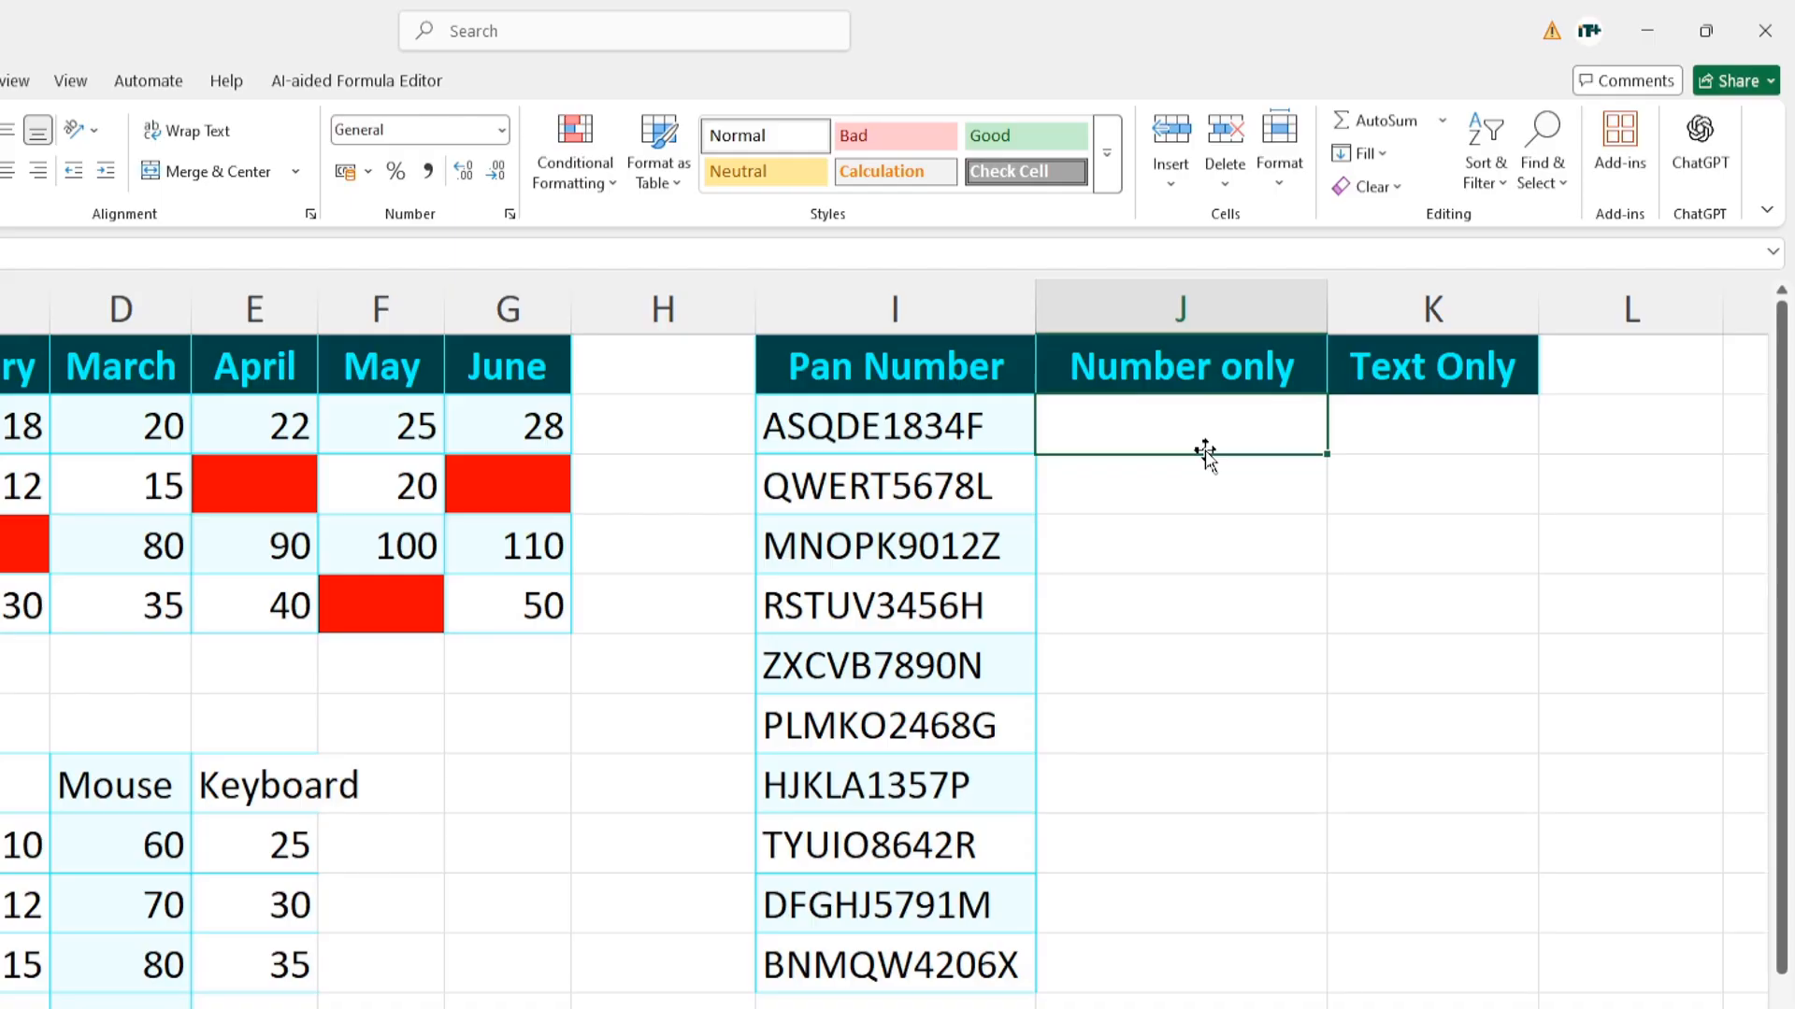
{"action": "type", "text": "1"}
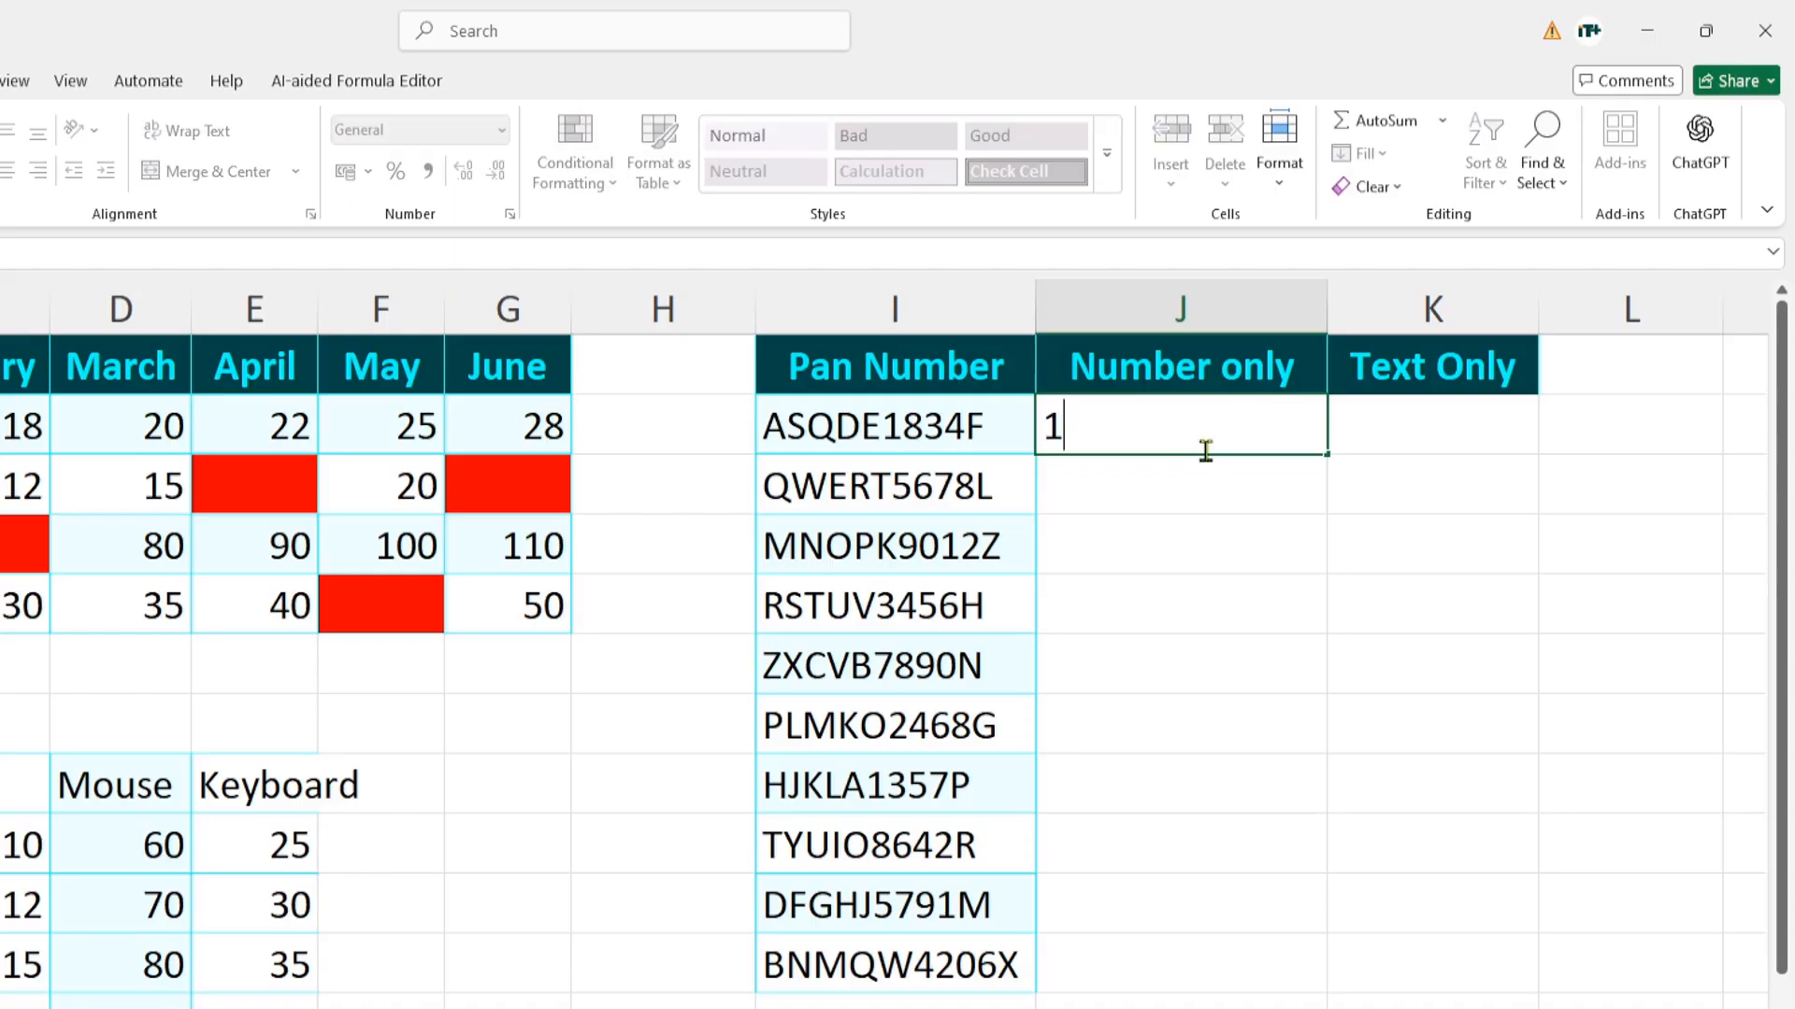
{"action": "type", "text": "834"}
{"action": "key", "text": "Return"}
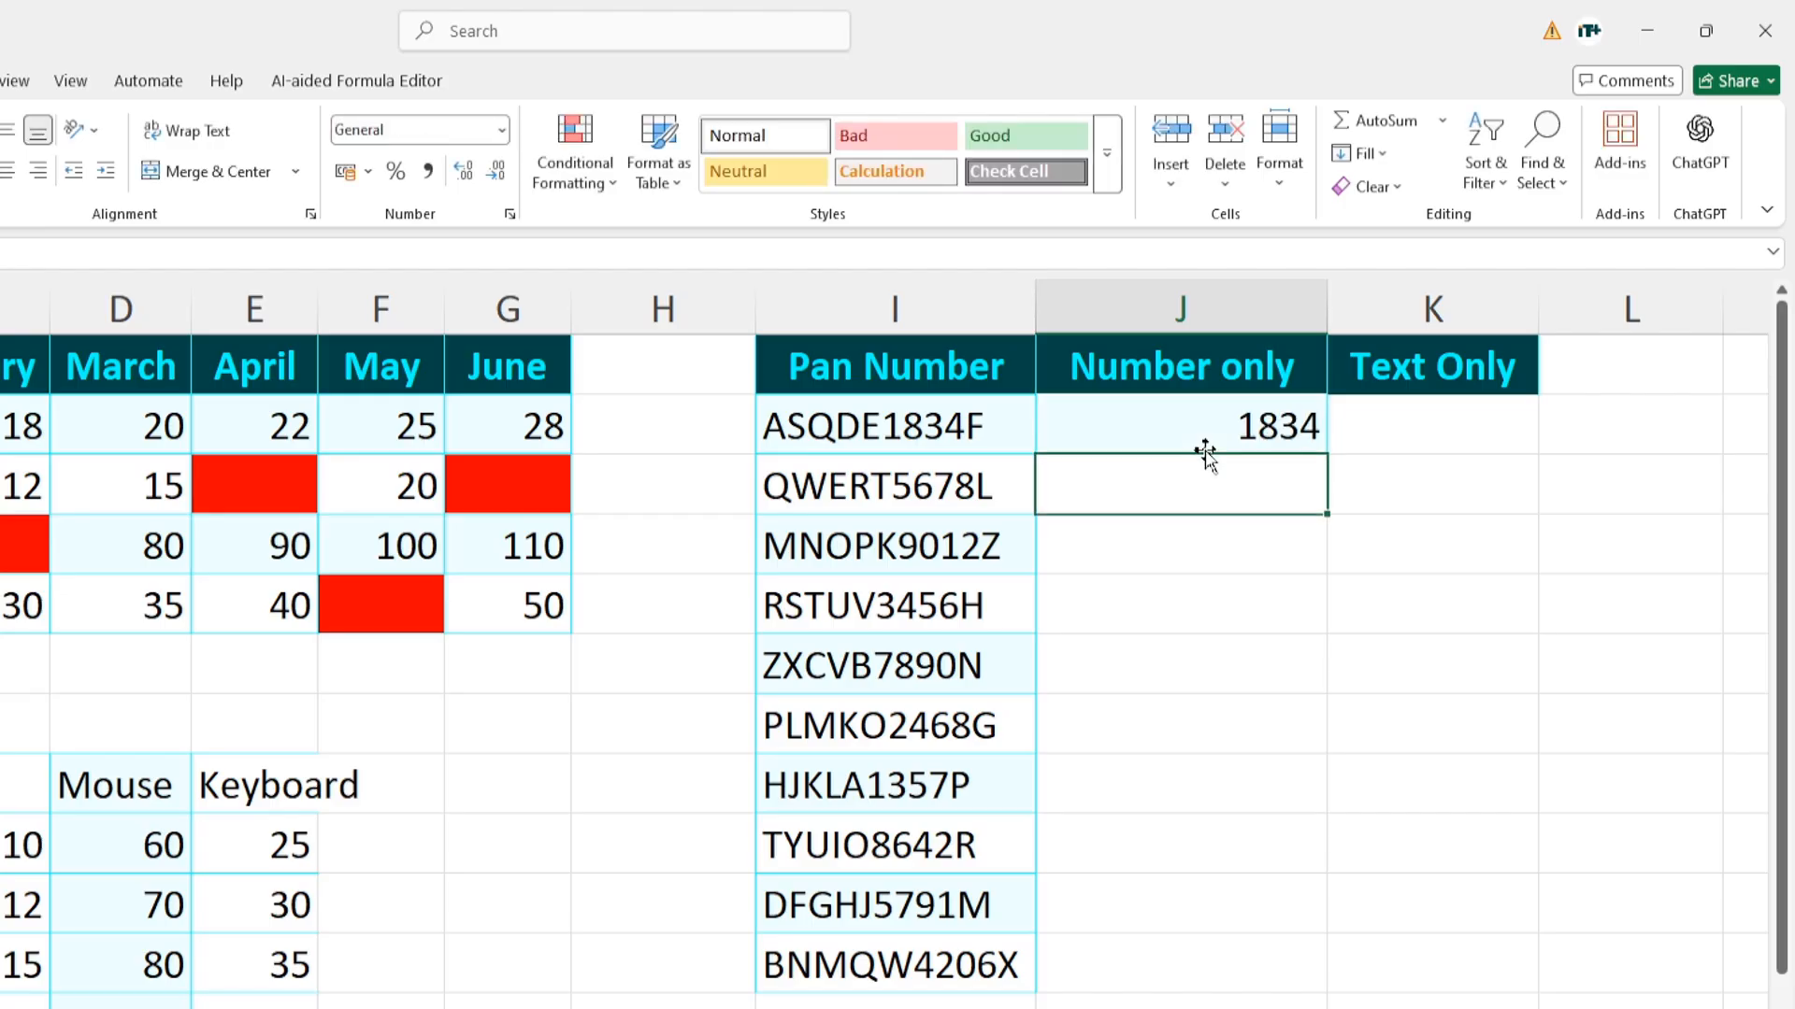
{"action": "key", "text": "ctrl+e"}
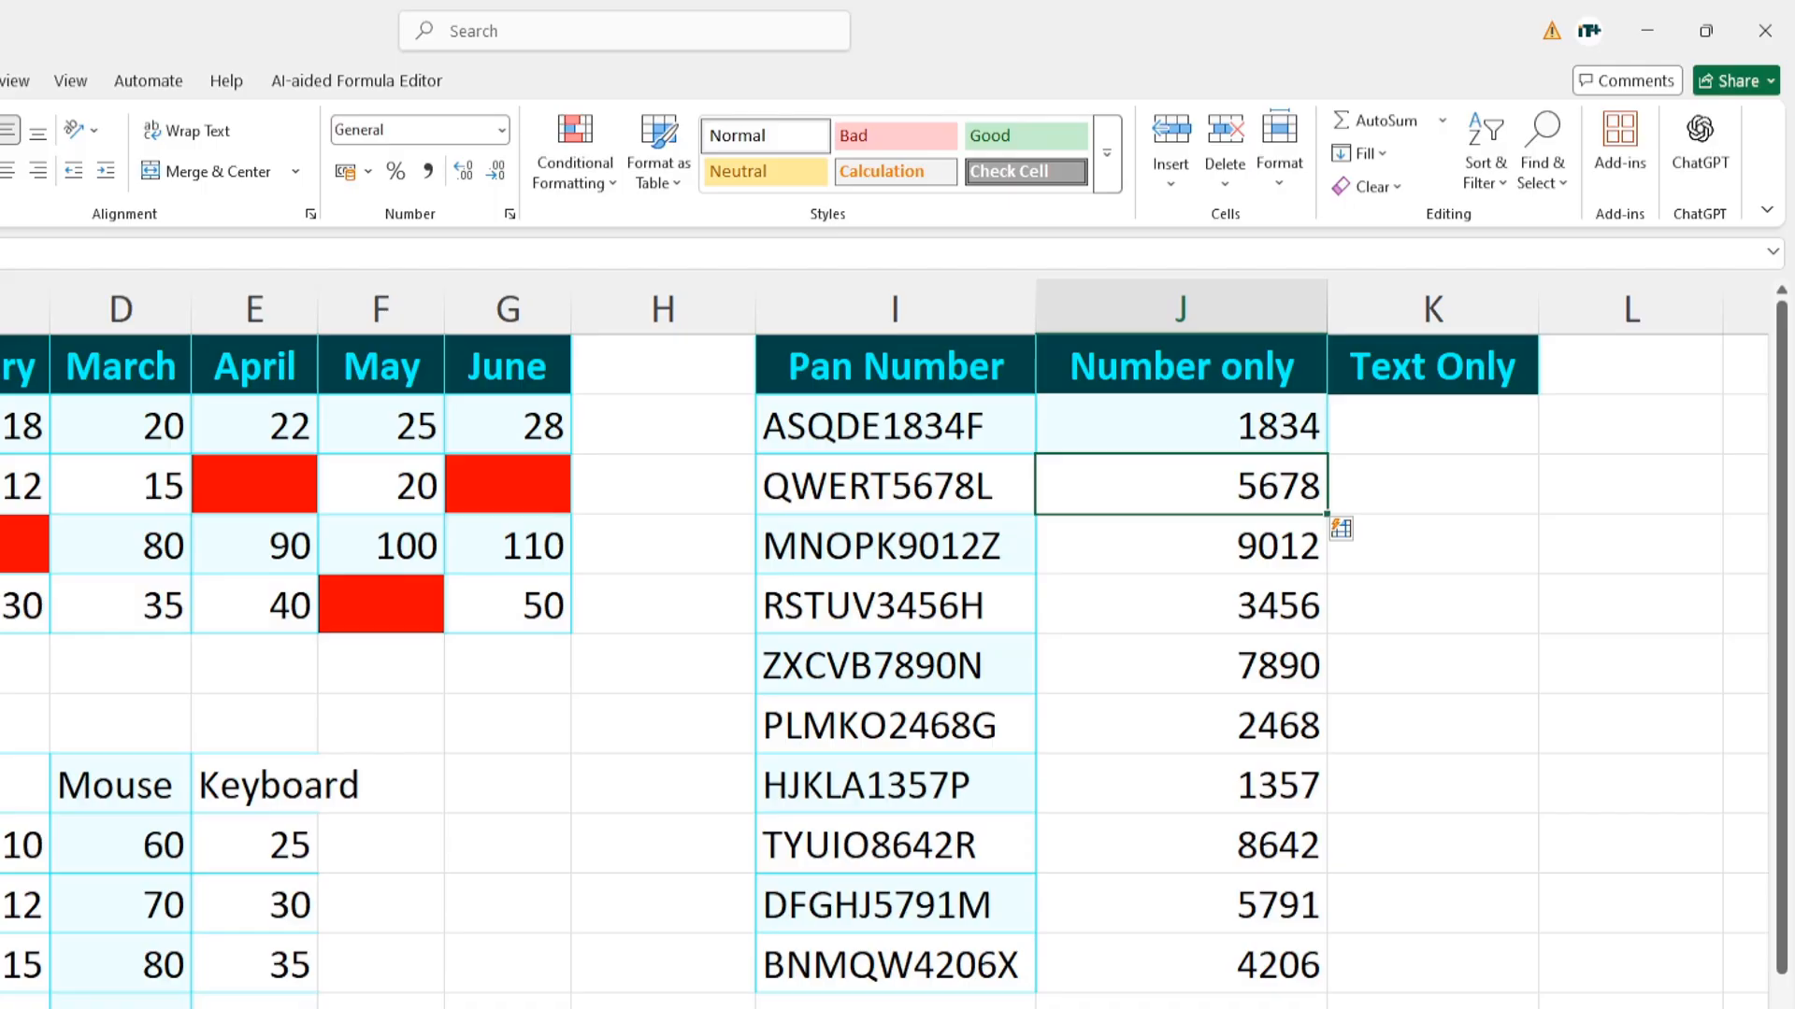
- Enter the letters of the first PAN in K2 and Flash Fill the rest of the Text Only column
{"action": "scroll", "coordinate": [884, 645], "scroll_direction": "right", "scroll_amount": 2}
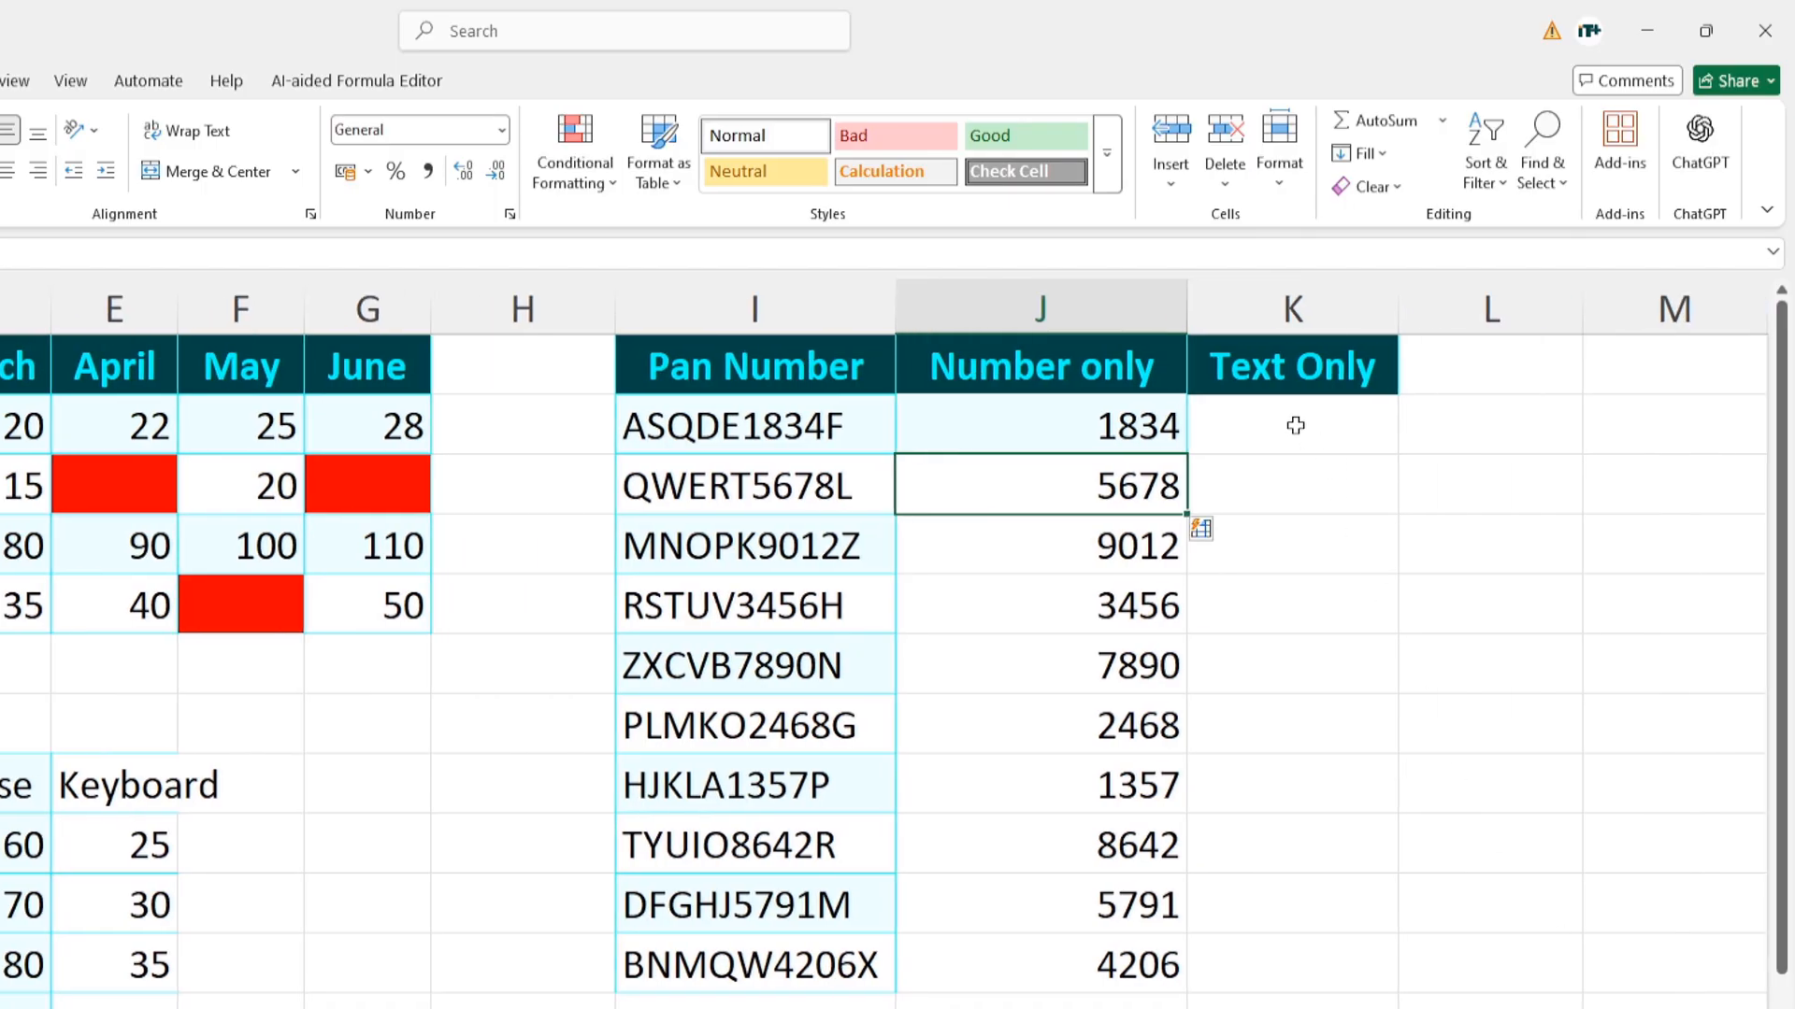
{"action": "left_click", "coordinate": [1295, 427]}
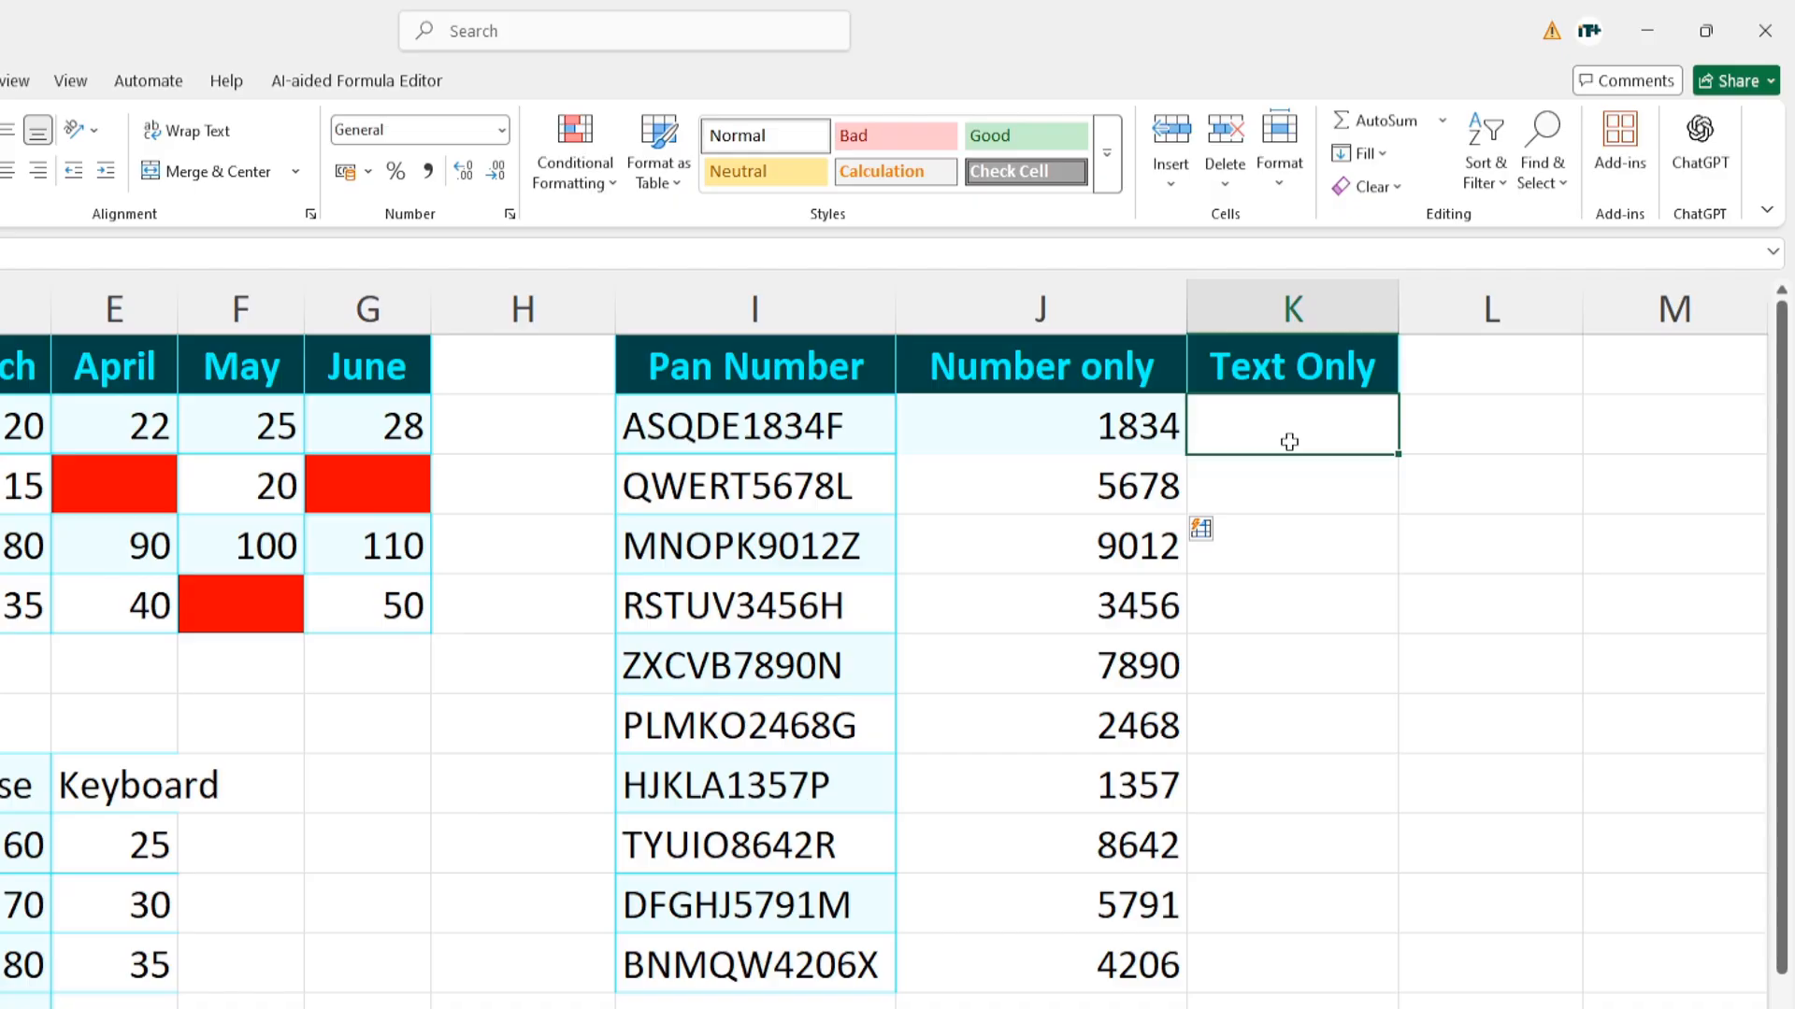
{"action": "type", "text": "ASQ"}
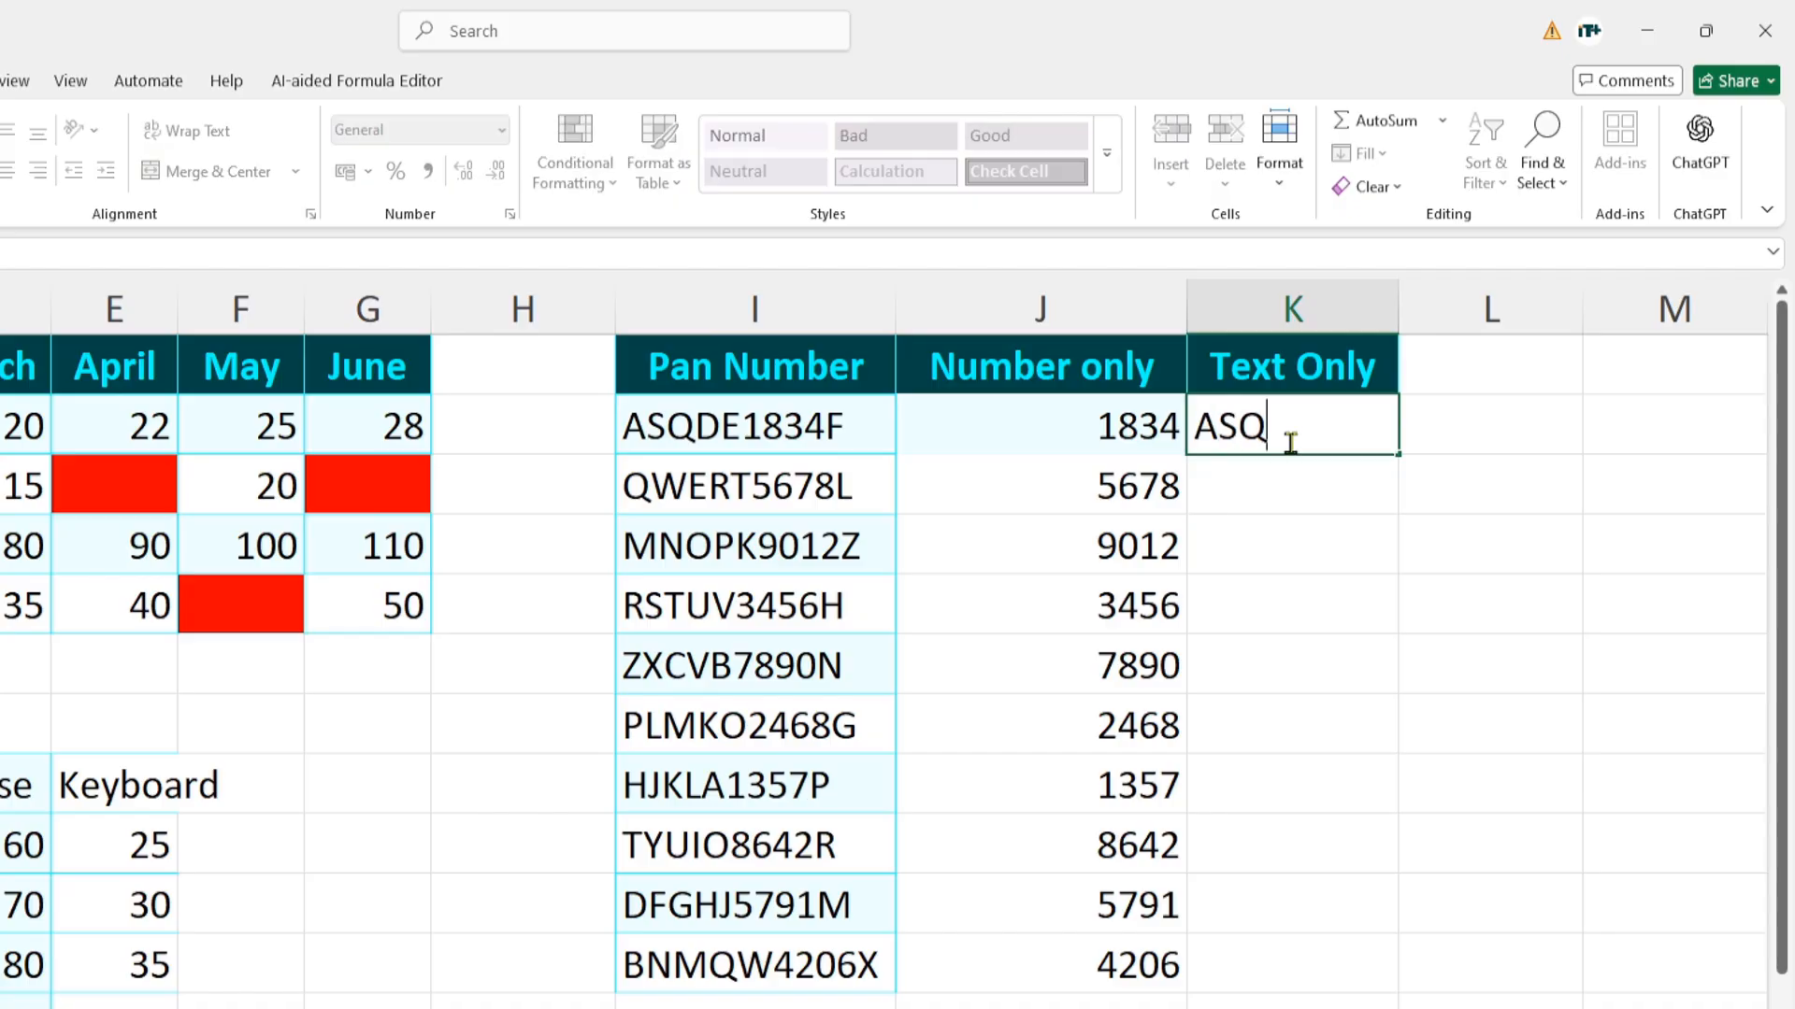
{"action": "type", "text": "DEF"}
{"action": "key", "text": "Return"}
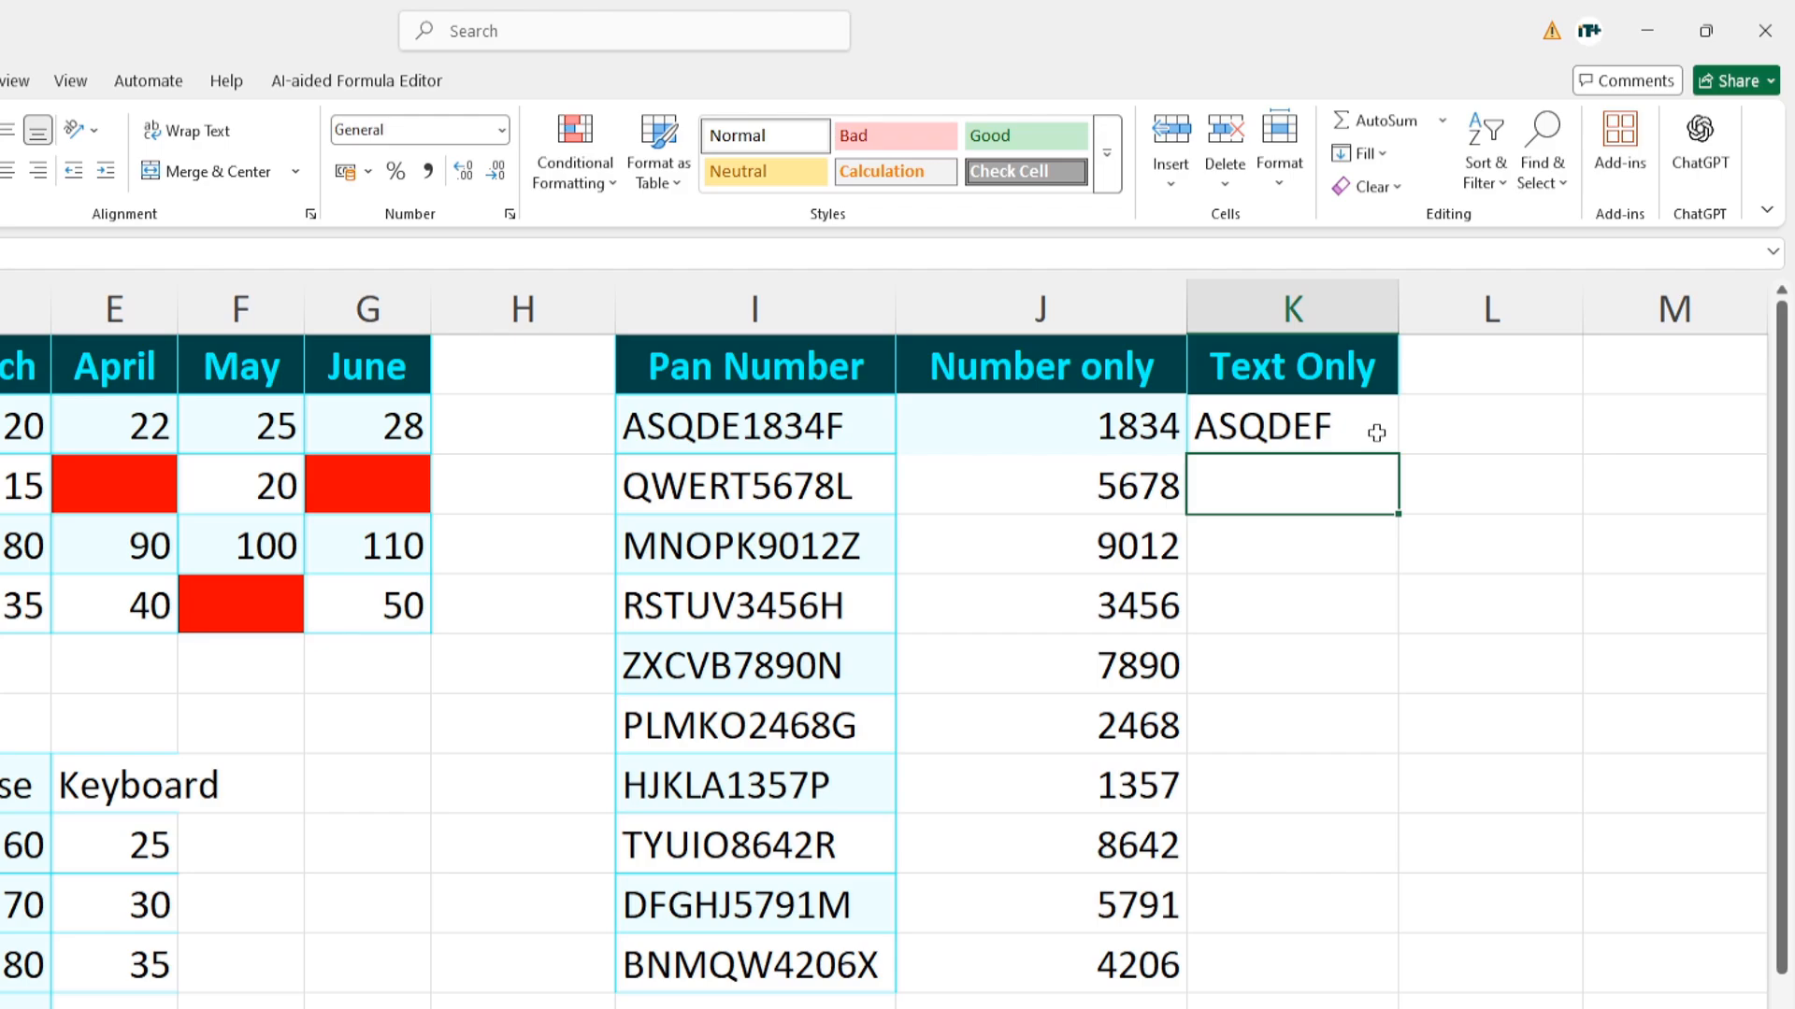
{"action": "key", "text": "ctrl+e"}
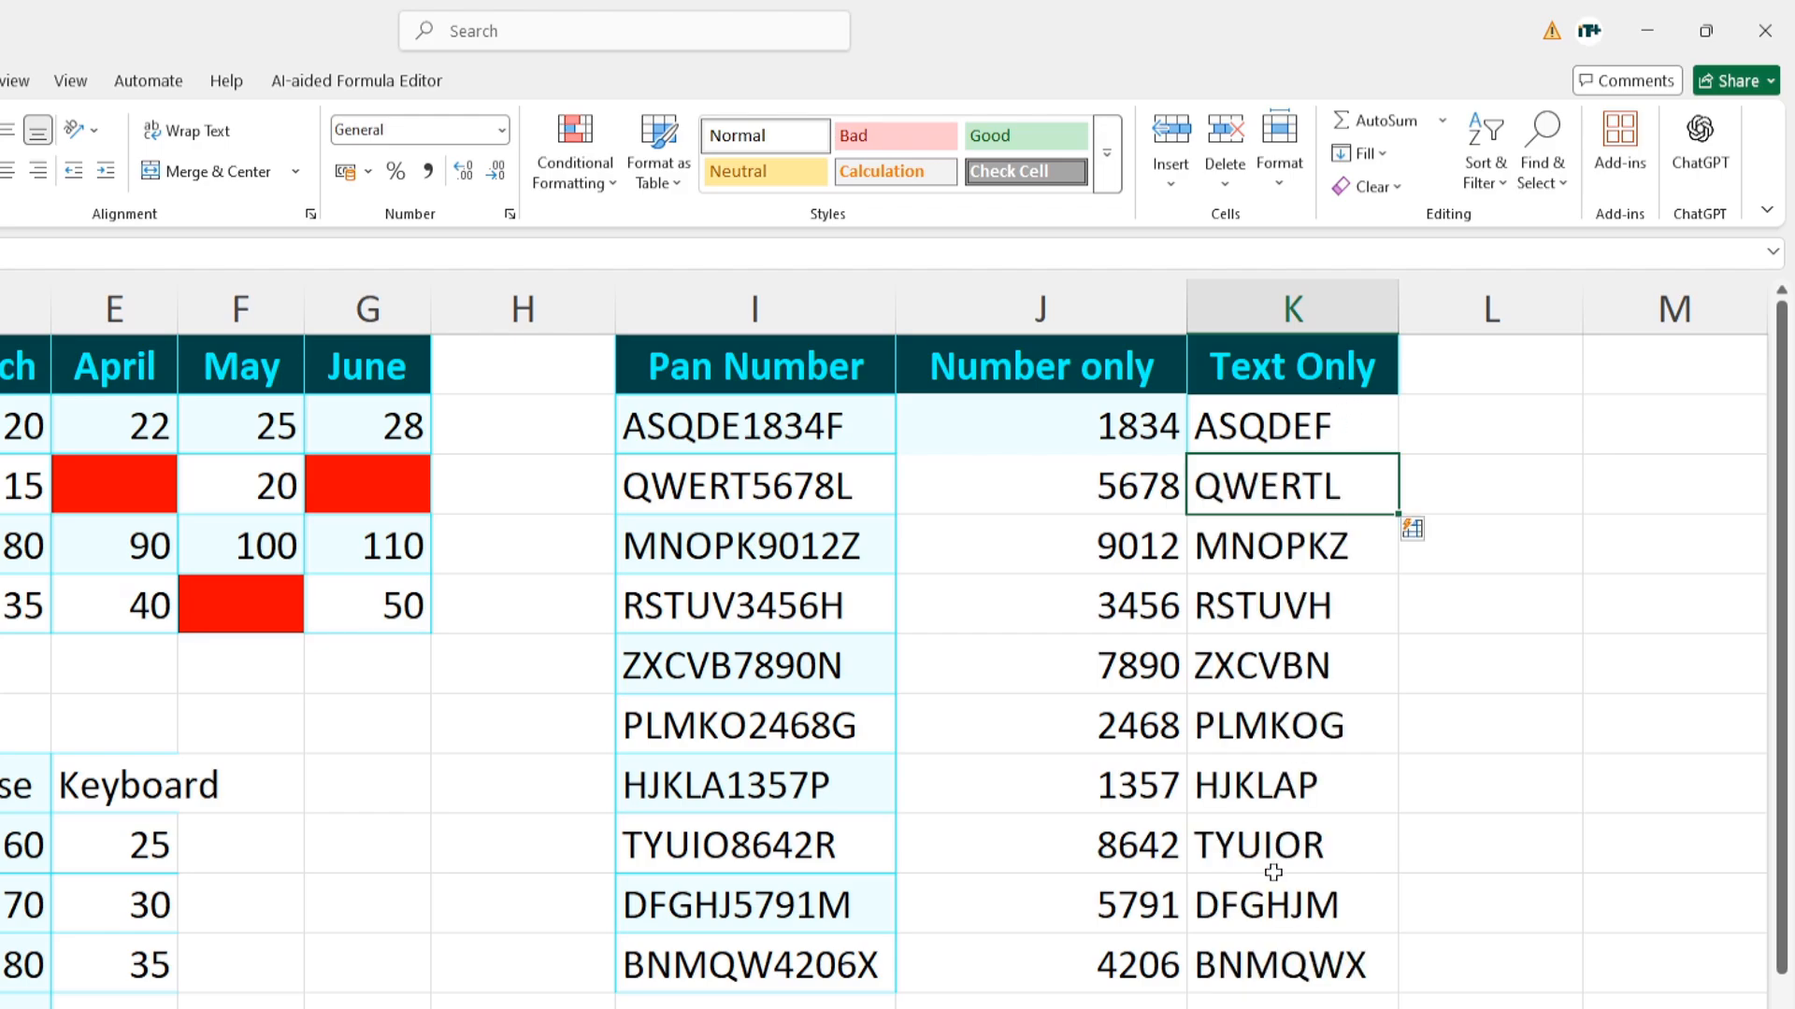